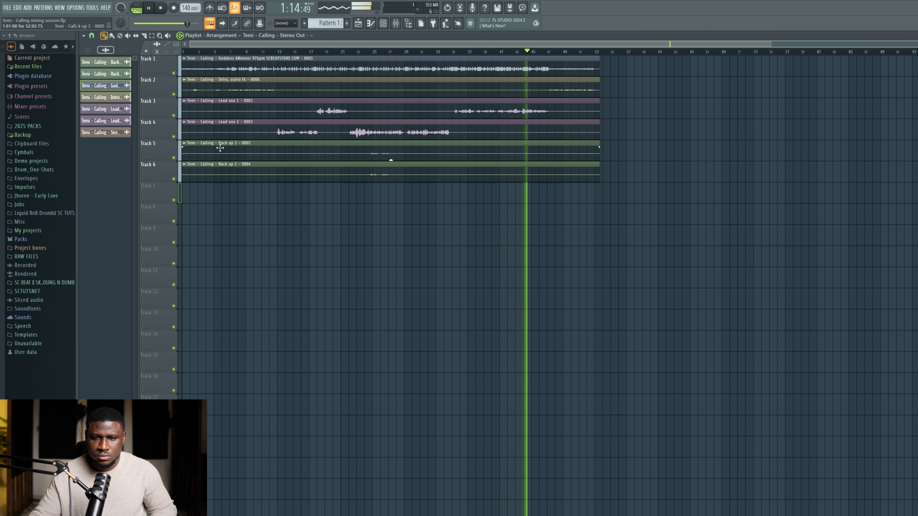
Stop the song playback.
{"action": "left_click", "coordinate": [239, 103]}
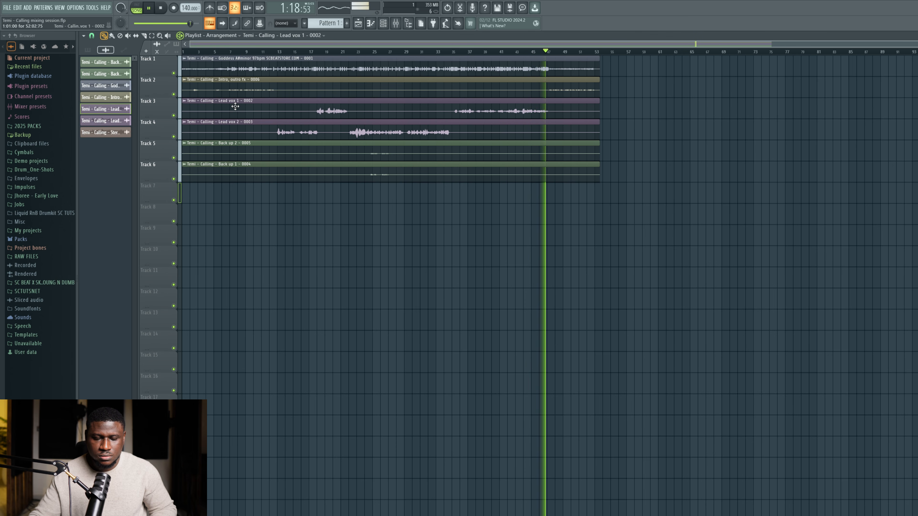
{"action": "key", "text": "space"}
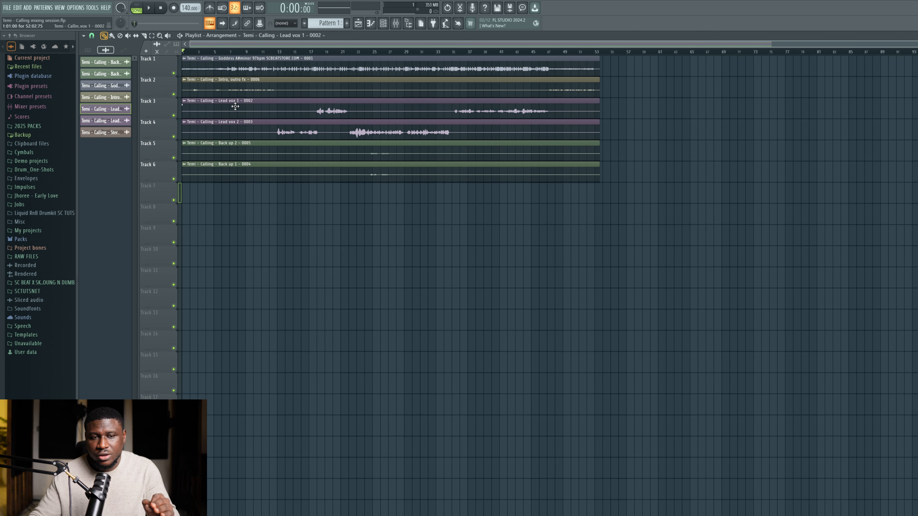
{"action": "left_click_drag", "start_coordinate": [294, 74], "coordinate": [282, 212]}
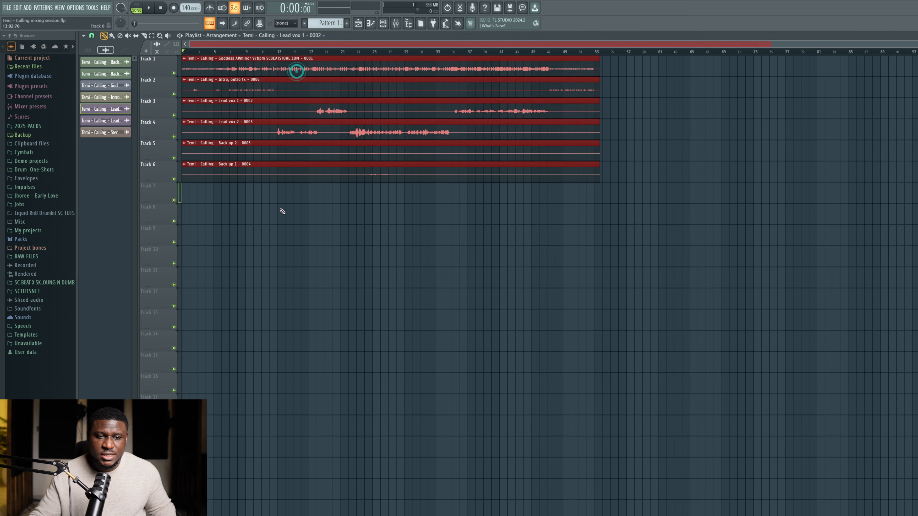
{"action": "left_click", "coordinate": [282, 212], "text": "ctrl"}
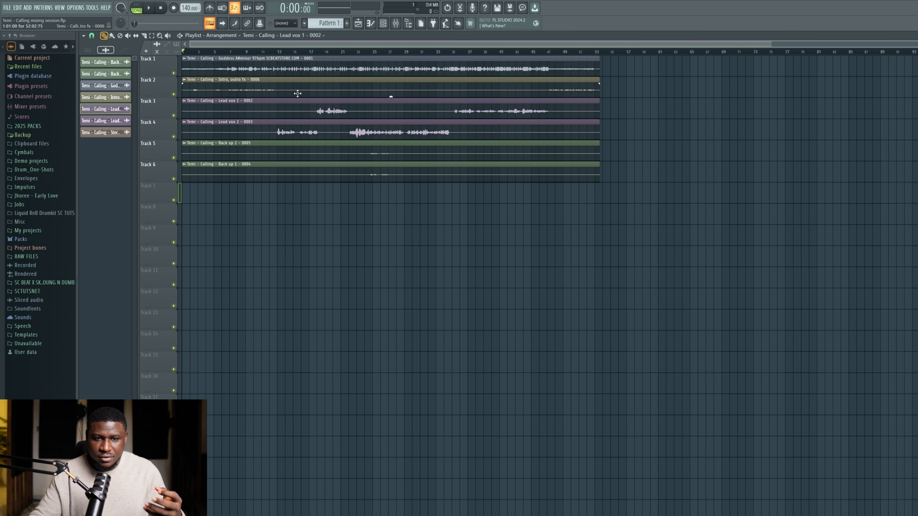
{"action": "left_click_drag", "start_coordinate": [308, 73], "coordinate": [303, 160]}
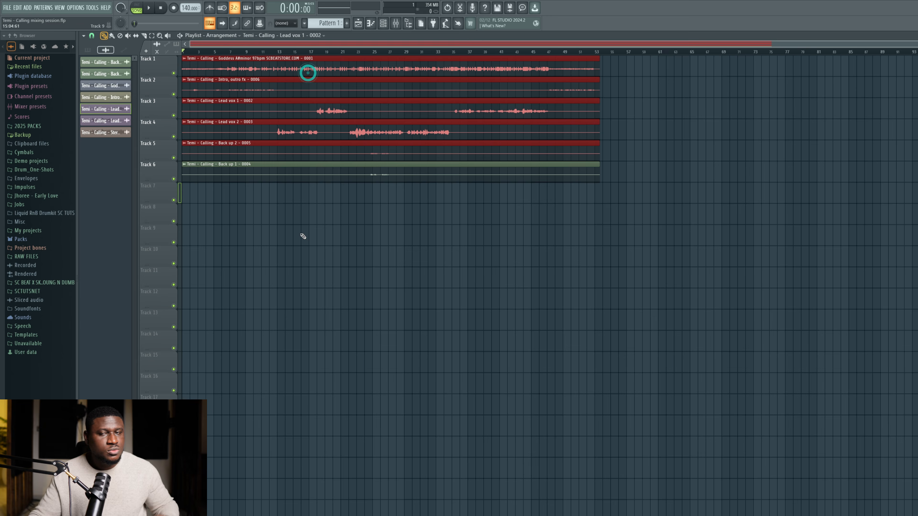
{"action": "left_click", "coordinate": [303, 261]}
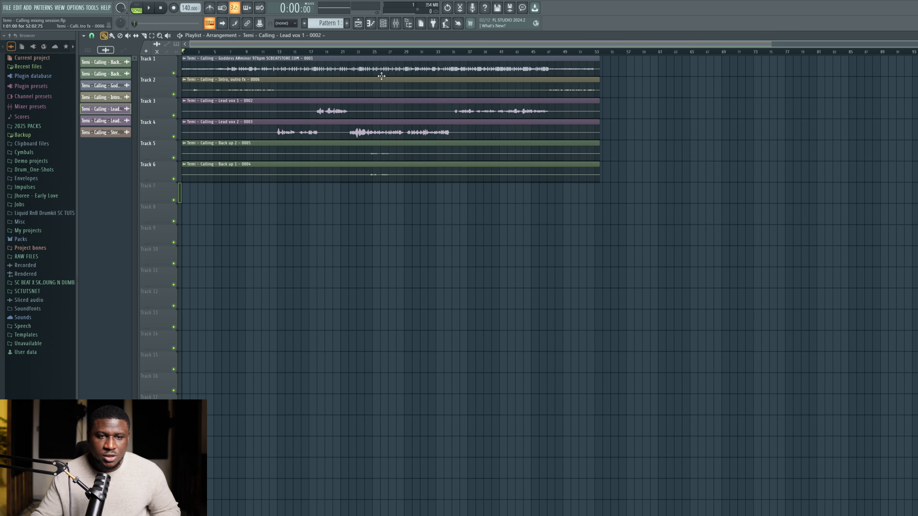
Detect the tempo of the beat clip on Track 1 within the 75 to 150 BPM range and apply it as the project tempo.
{"action": "double_click", "coordinate": [267, 63]}
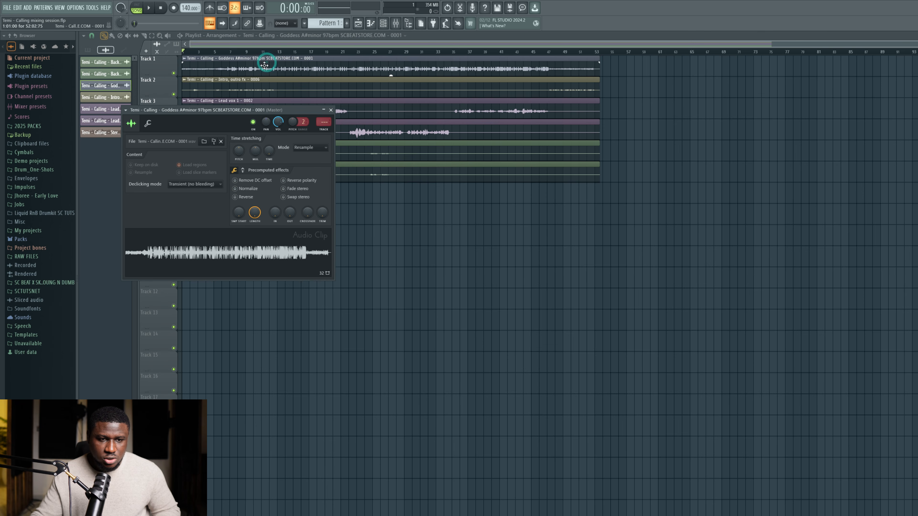
{"action": "right_click", "coordinate": [195, 249]}
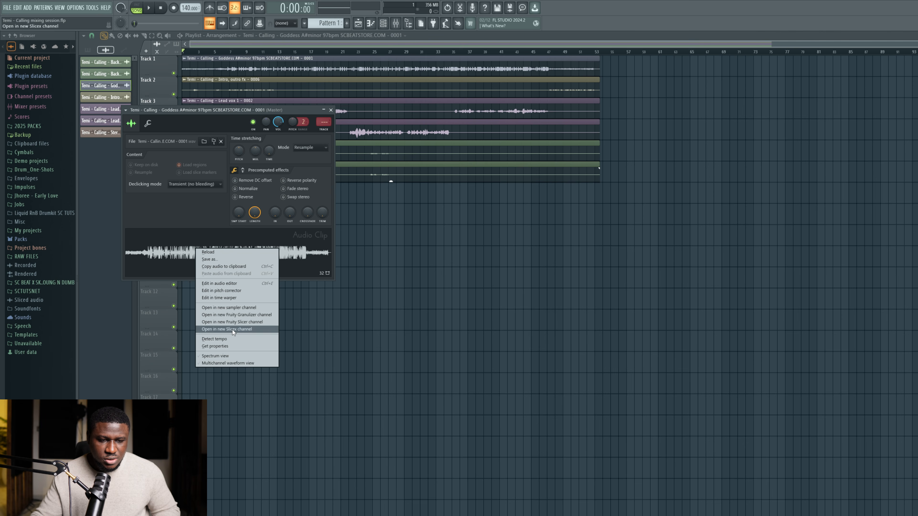
{"action": "left_click", "coordinate": [229, 340]}
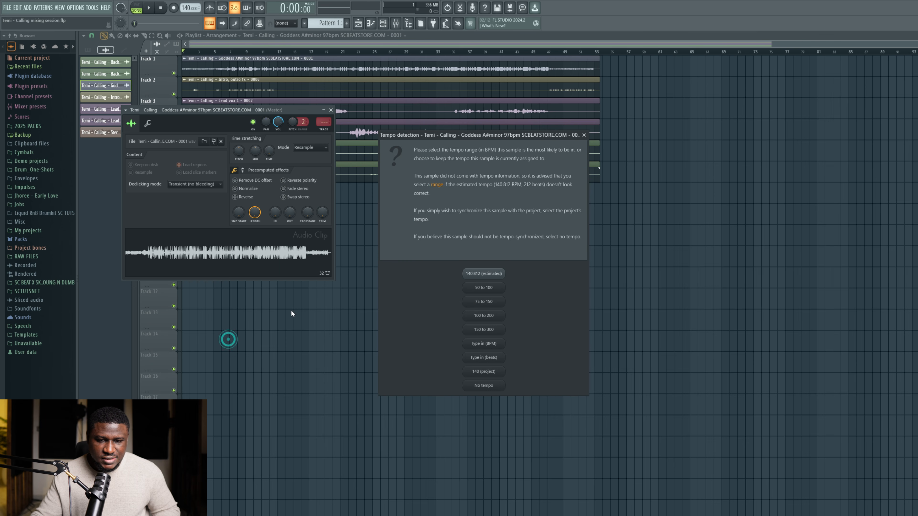
{"action": "left_click", "coordinate": [496, 303]}
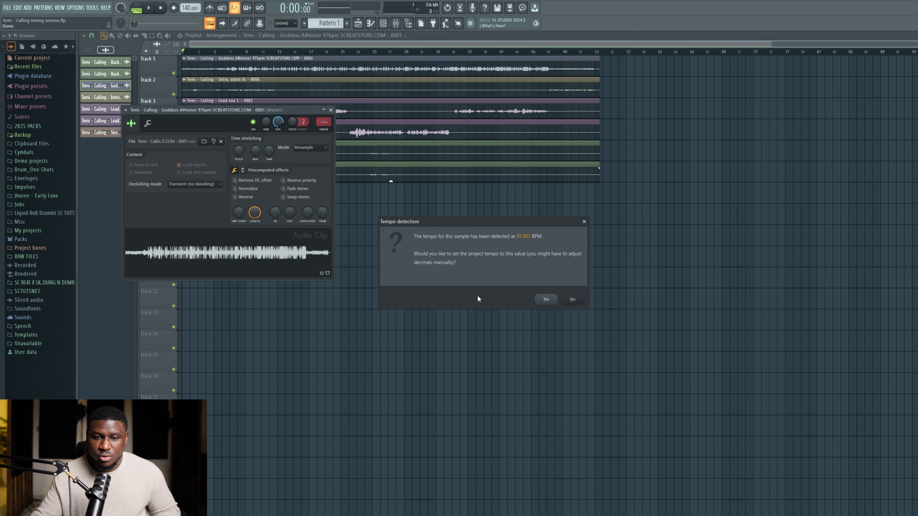
{"action": "left_click", "coordinate": [546, 300]}
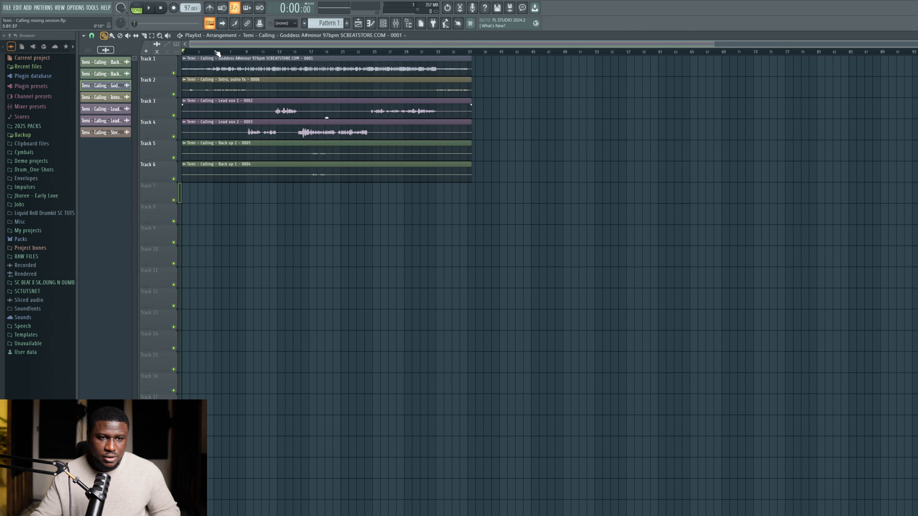
Play the arrangement from about bar 5 with the metronome on to check that the beat follows the project tempo.
{"action": "scroll", "coordinate": [217, 53], "scroll_direction": "up", "scroll_amount": 3}
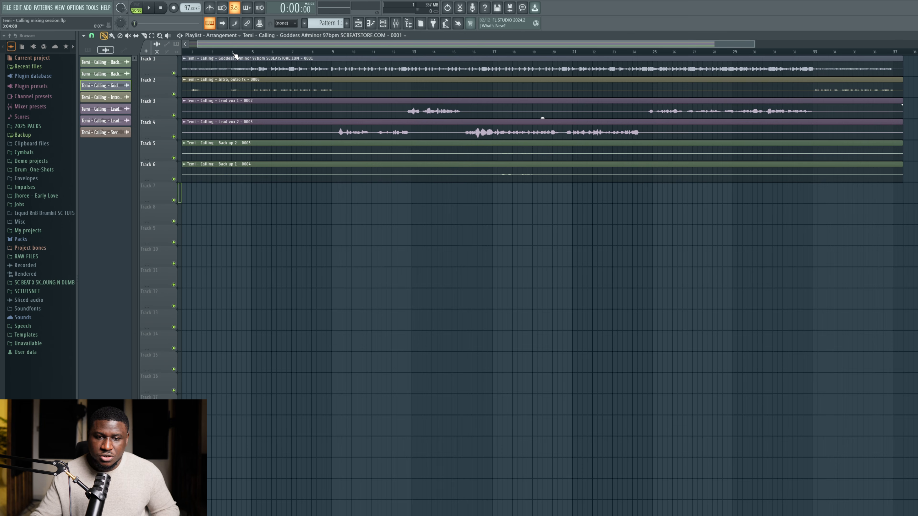
{"action": "left_click_drag", "start_coordinate": [254, 52], "coordinate": [223, 44]}
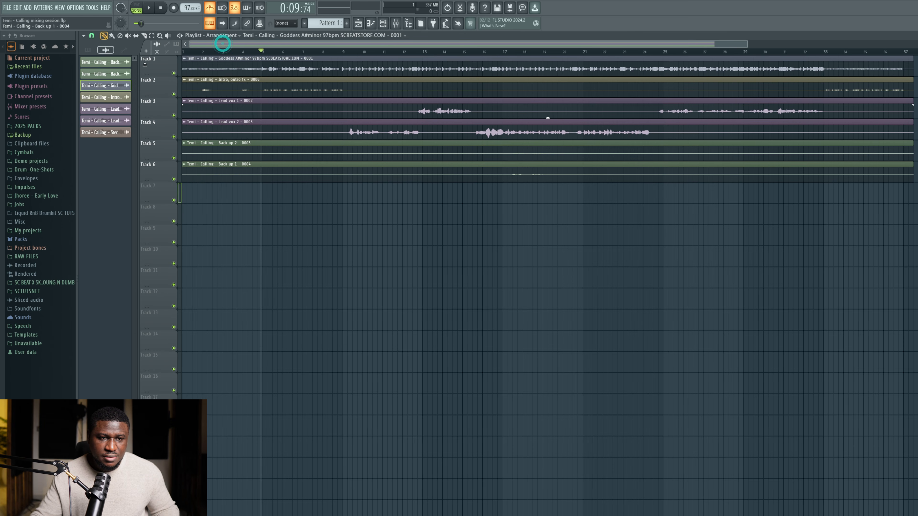
{"action": "scroll", "coordinate": [155, 69], "scroll_direction": "up", "scroll_amount": 8}
{"action": "scroll", "coordinate": [156, 69], "scroll_direction": "up", "scroll_amount": 3}
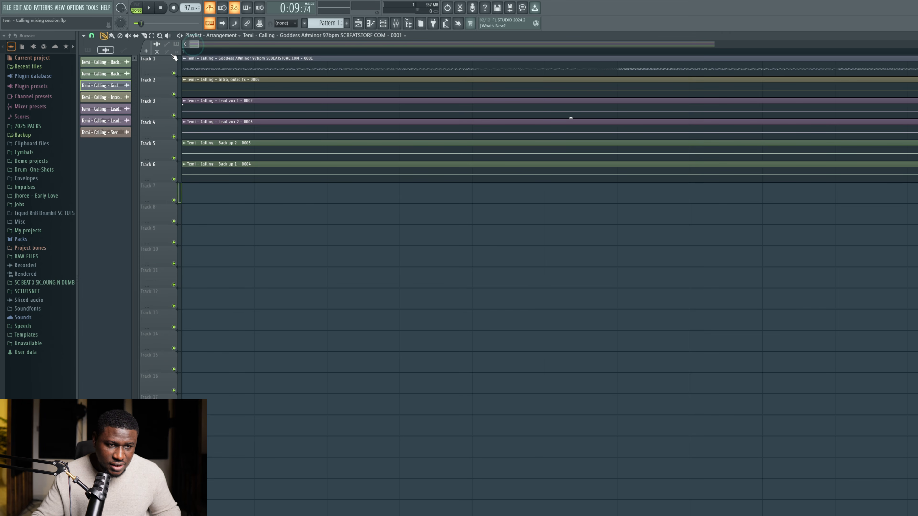
{"action": "key", "text": "space"}
{"action": "scroll", "coordinate": [219, 54], "scroll_direction": "down", "scroll_amount": 6}
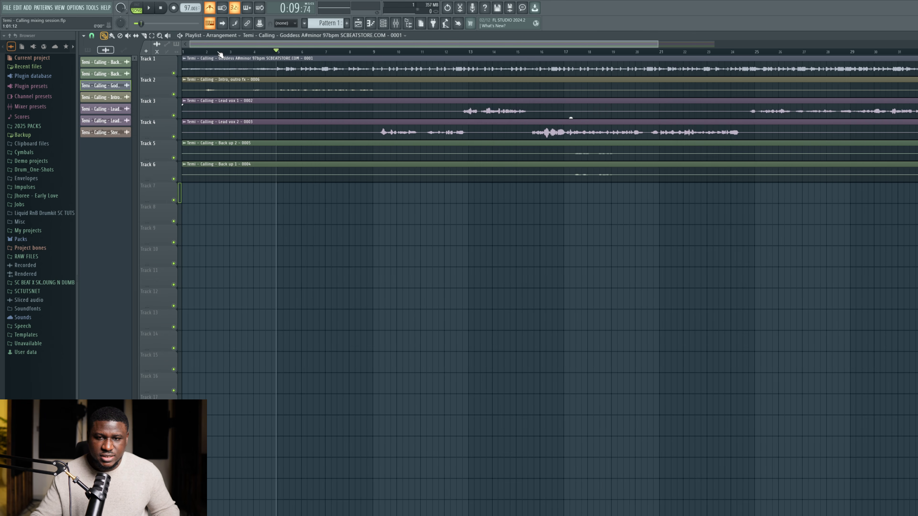
{"action": "scroll", "coordinate": [406, 89], "scroll_direction": "down", "scroll_amount": 4}
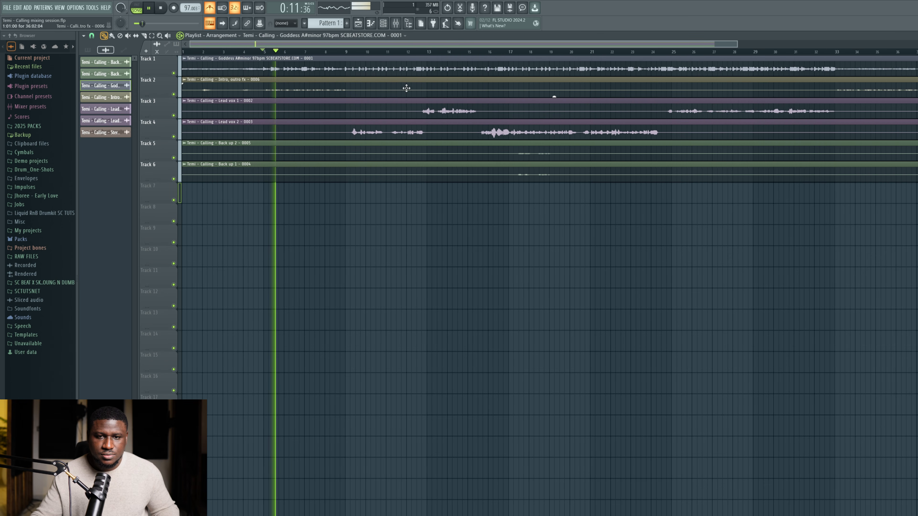
{"action": "scroll", "coordinate": [406, 88], "scroll_direction": "down", "scroll_amount": 1}
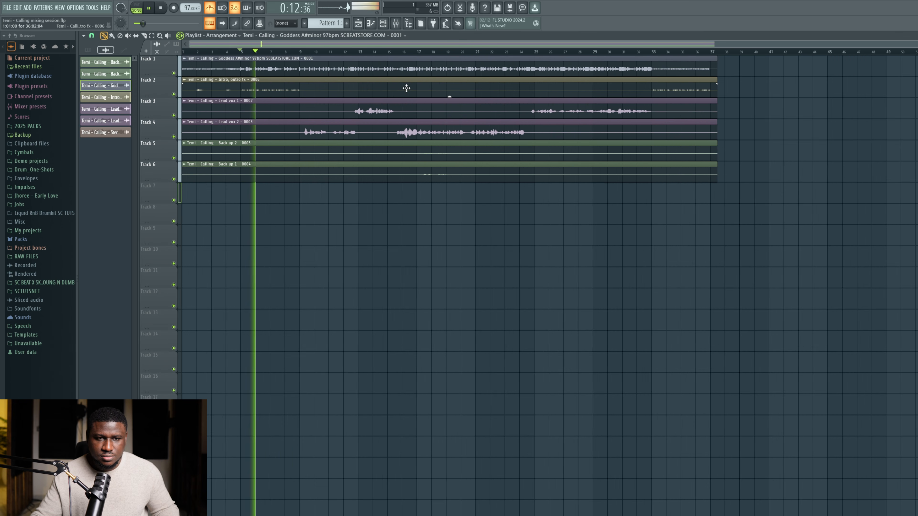
Check the metronome timing from about bar 13, stop the playback and turn the metronome off.
{"action": "left_click", "coordinate": [359, 50]}
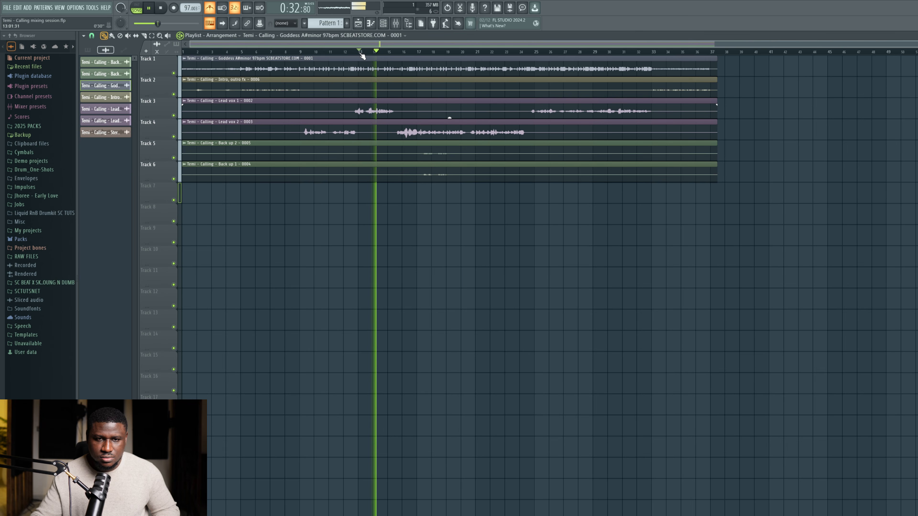
{"action": "key", "text": "space"}
{"action": "left_click", "coordinate": [210, 8]}
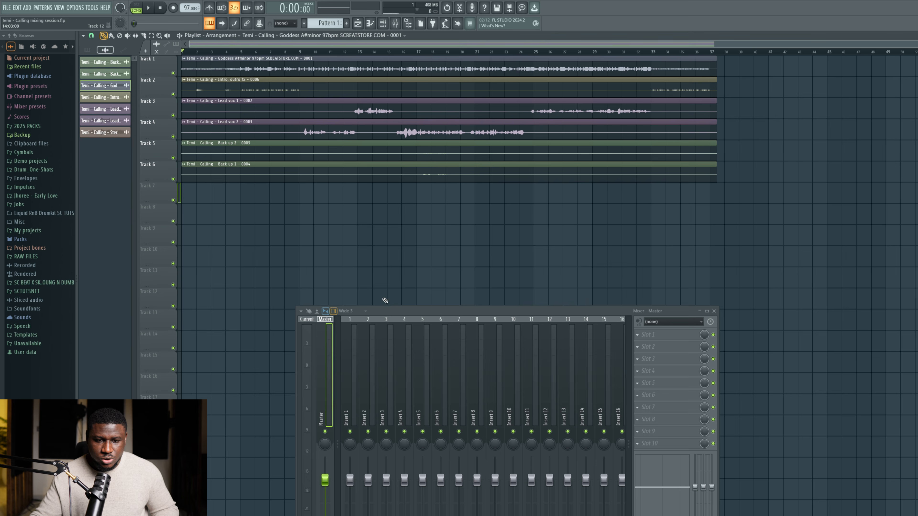
Route the beat clip on Track 1 to mixer insert 1 and the Intro, outro fx clip to insert 2.
{"action": "left_click_drag", "start_coordinate": [427, 294], "coordinate": [429, 187]}
{"action": "double_click", "coordinate": [303, 73]}
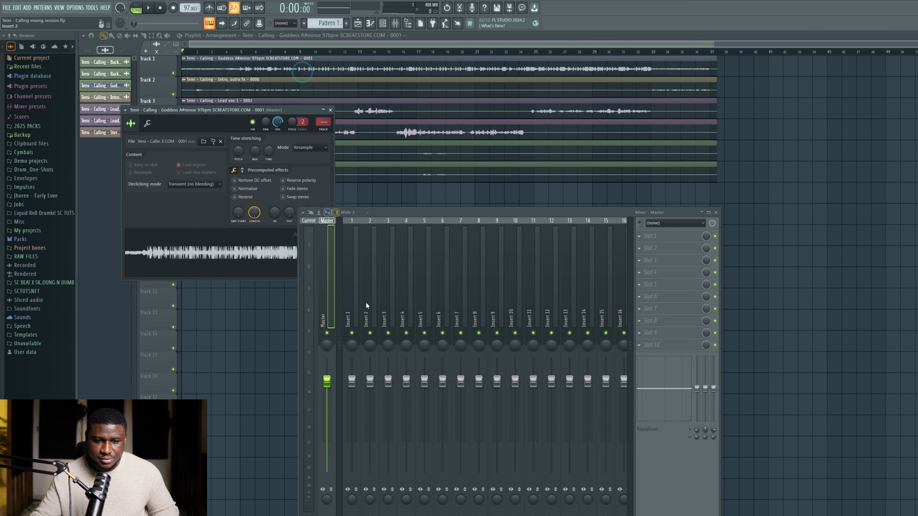
{"action": "left_click", "coordinate": [349, 297]}
{"action": "key", "text": "ctrl+l"}
{"action": "double_click", "coordinate": [353, 80]}
{"action": "left_click", "coordinate": [370, 297]}
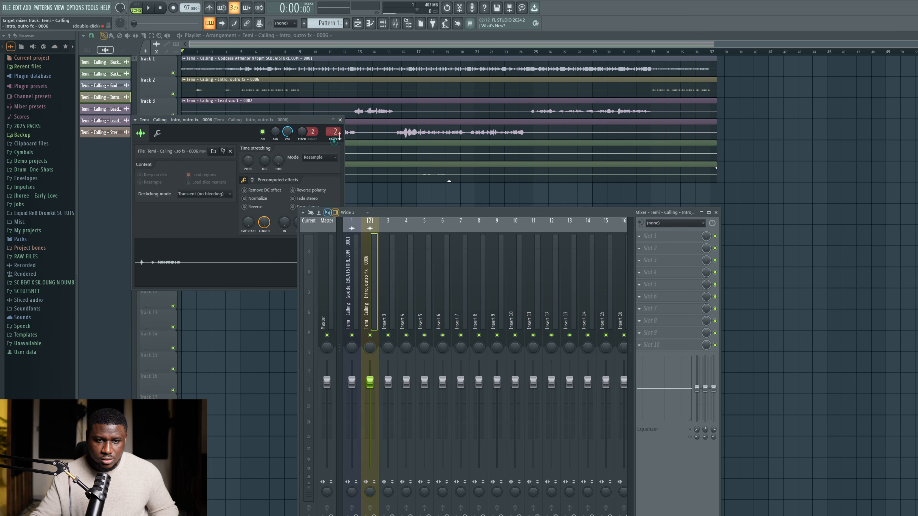
{"action": "key", "text": "ctrl+l"}
Route both the Lead vox 1 and Lead vox 2 clips to mixer insert 3.
{"action": "double_click", "coordinate": [383, 105]}
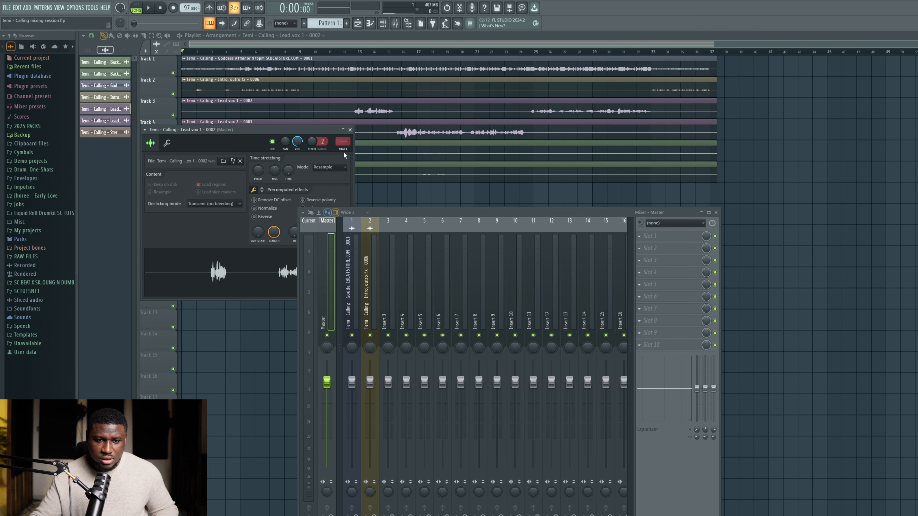
{"action": "key", "text": "ctrl+l"}
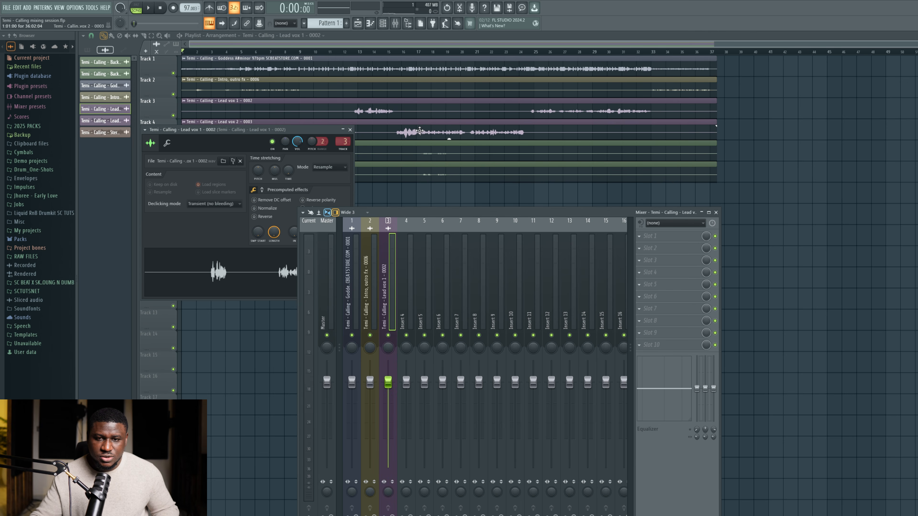
{"action": "double_click", "coordinate": [420, 131]}
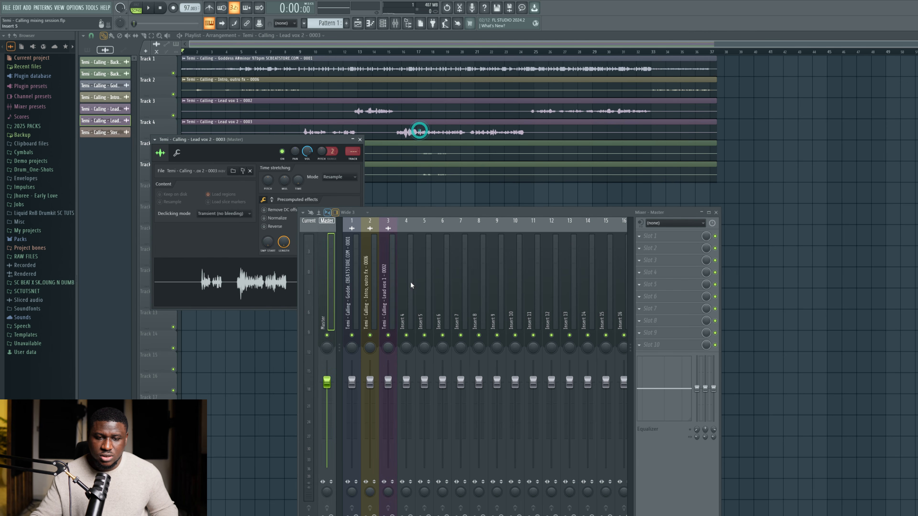
{"action": "left_click", "coordinate": [394, 275]}
{"action": "key", "text": "ctrl+l"}
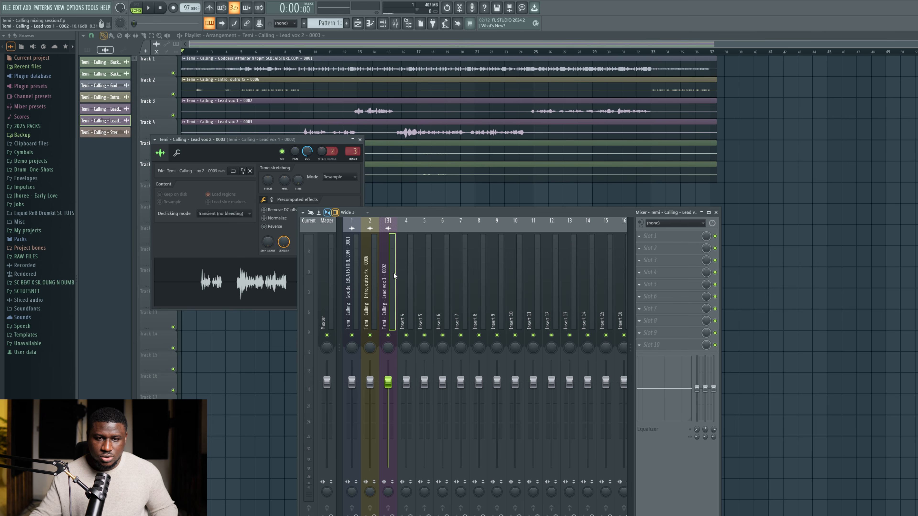
{"action": "left_click", "coordinate": [392, 128]}
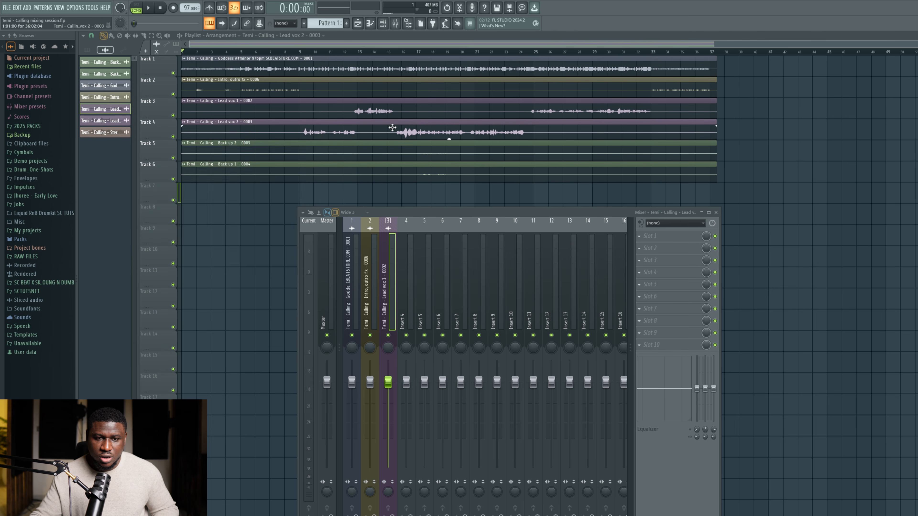
{"action": "double_click", "coordinate": [392, 127]}
{"action": "left_click", "coordinate": [393, 127]}
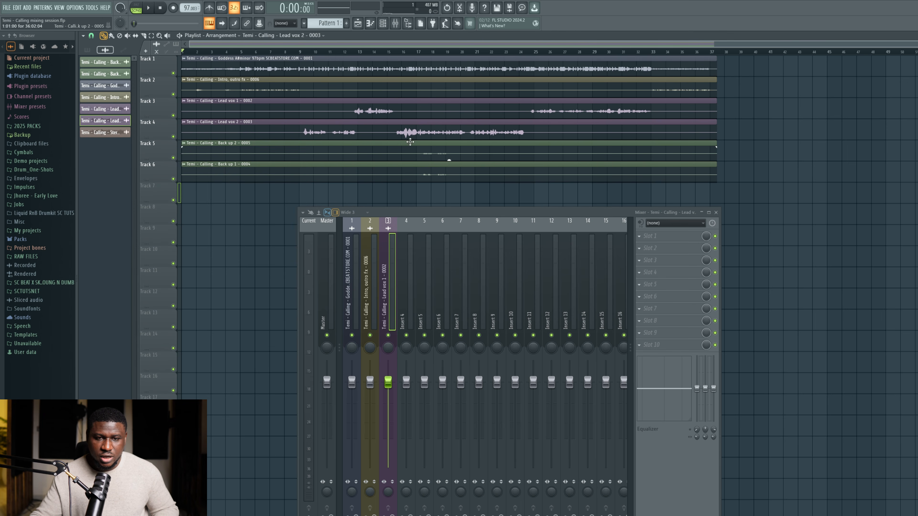
Route the Back up 2 clip to mixer insert 7 and the Back up 1 clip to insert 8.
{"action": "left_click", "coordinate": [330, 150]}
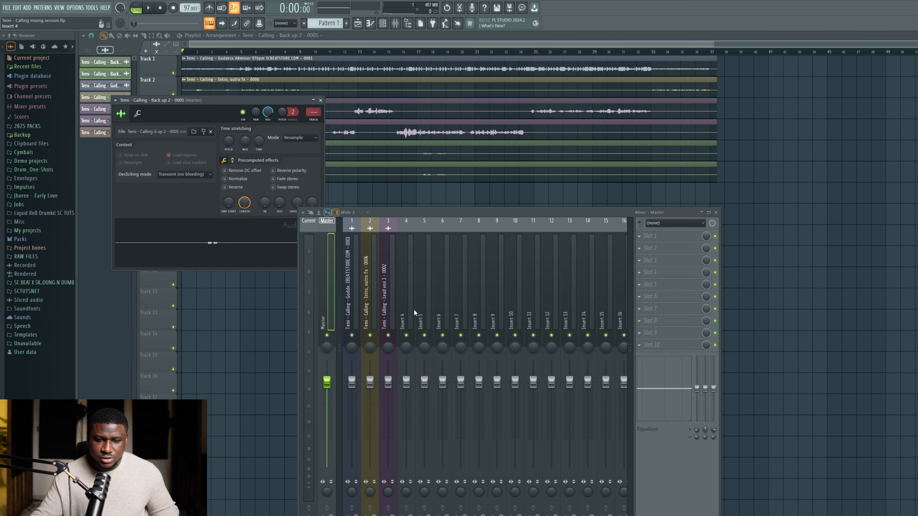
{"action": "left_click", "coordinate": [463, 311]}
{"action": "key", "text": "ctrl+l"}
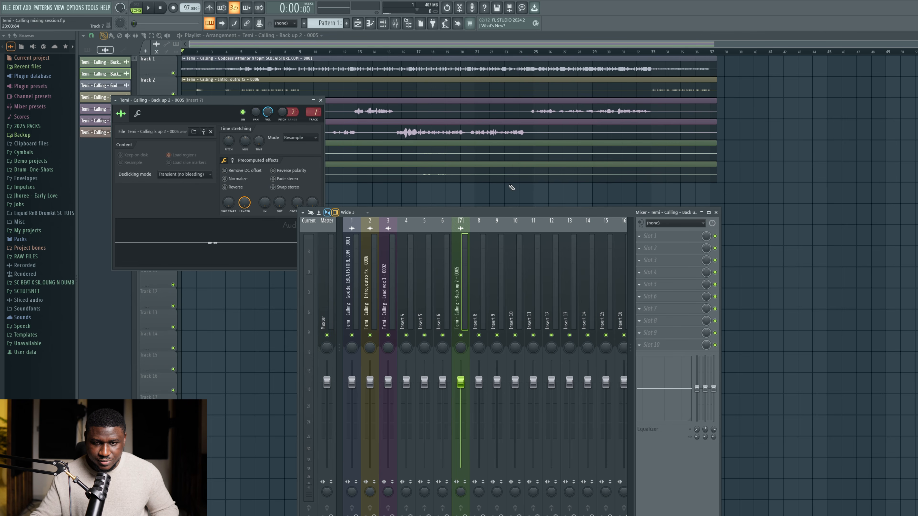
{"action": "left_click", "coordinate": [484, 169]}
{"action": "left_click", "coordinate": [475, 281]}
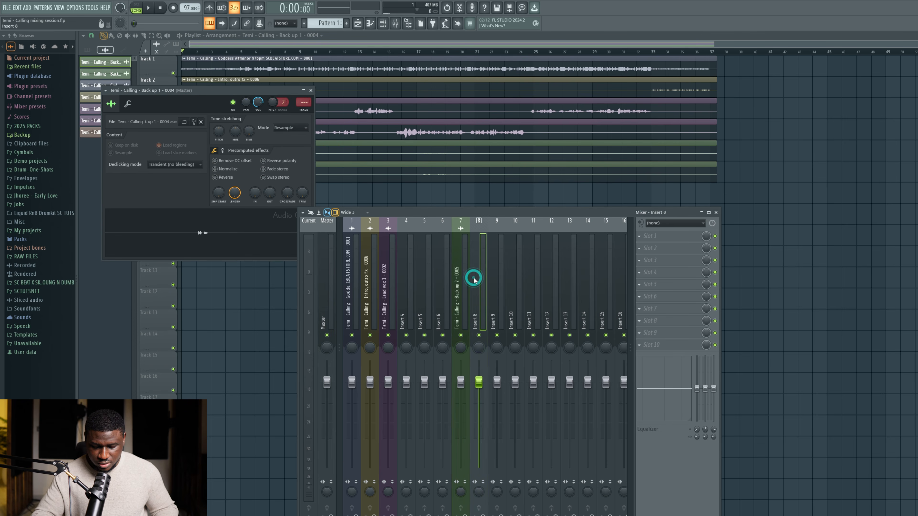
{"action": "key", "text": "ctrl+l"}
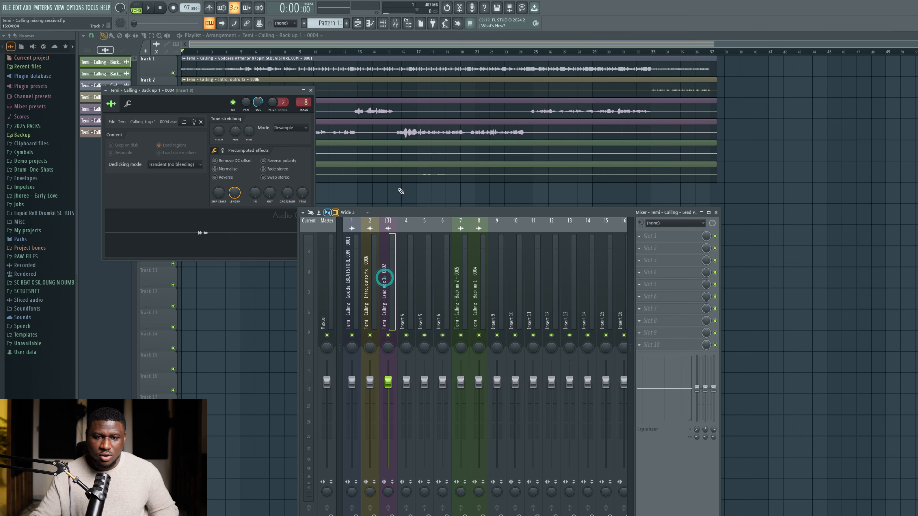
{"action": "key", "text": "Escape"}
Solo the beat on Track 1 and unmute the lead vocals on Tracks 3 and 4.
{"action": "left_click", "coordinate": [174, 74], "text": "ctrl"}
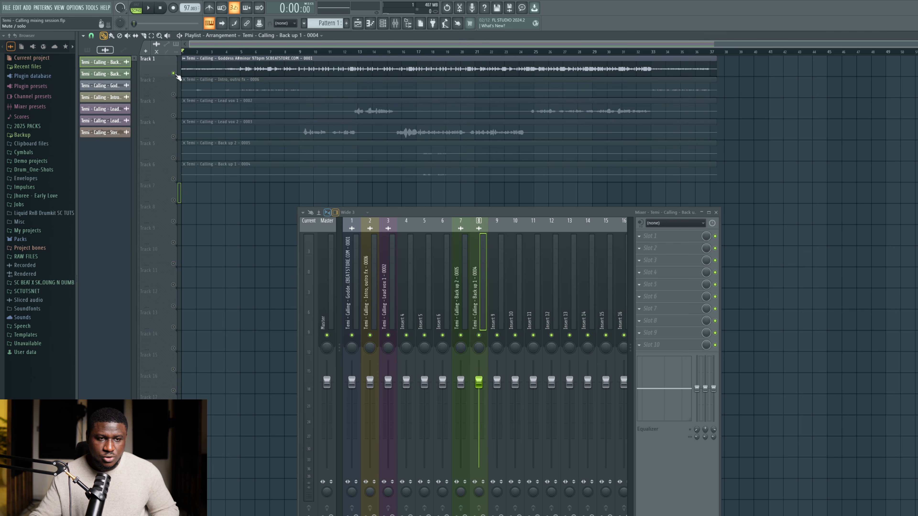
{"action": "left_click", "coordinate": [173, 137]}
{"action": "left_click", "coordinate": [173, 116]}
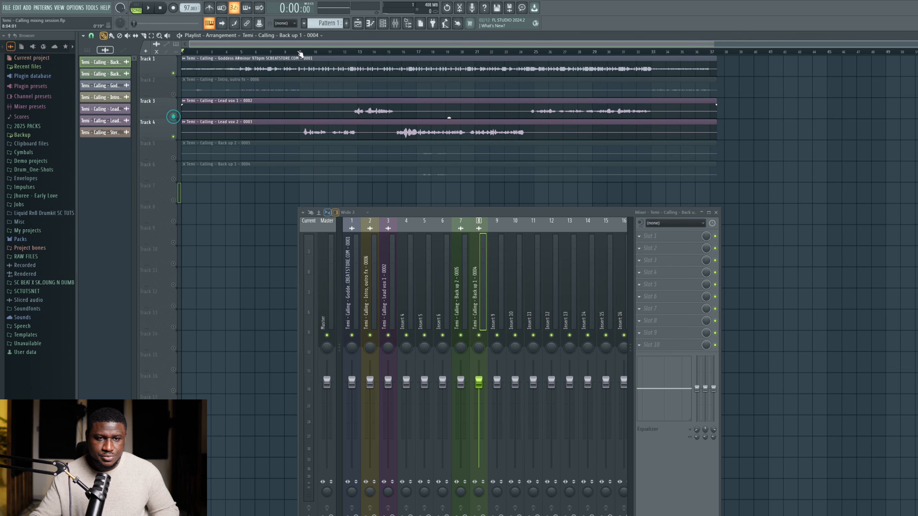
Listen to the beat and lead vocals from about bar 9, stop the playback and mute Track 1.
{"action": "left_click", "coordinate": [303, 53]}
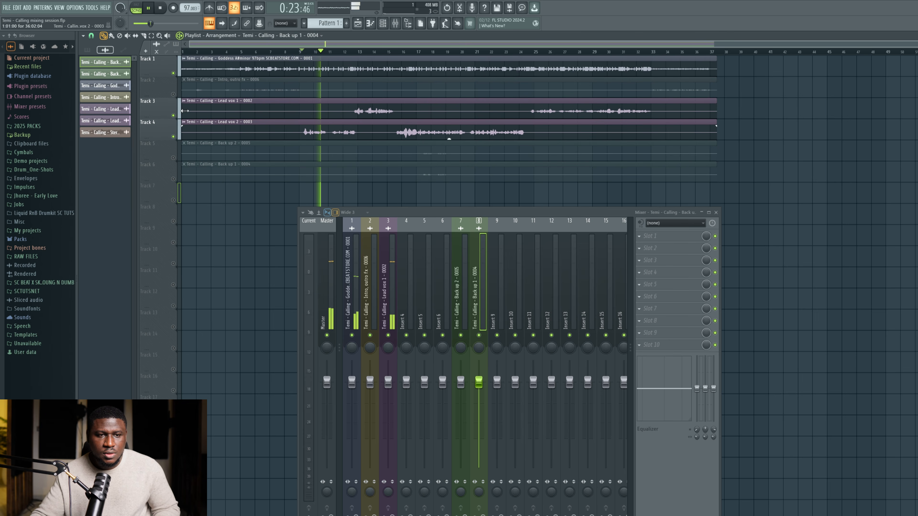
{"action": "key", "text": "space"}
{"action": "left_click", "coordinate": [175, 73]}
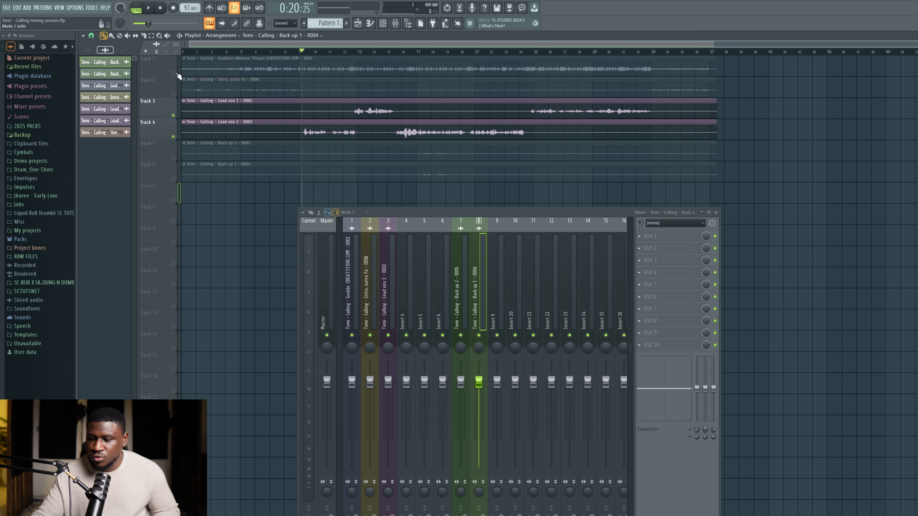
Listen to the lead vocals alone from about bar 9, stop the playback and unmute the beat on Track 1.
{"action": "key", "text": "space"}
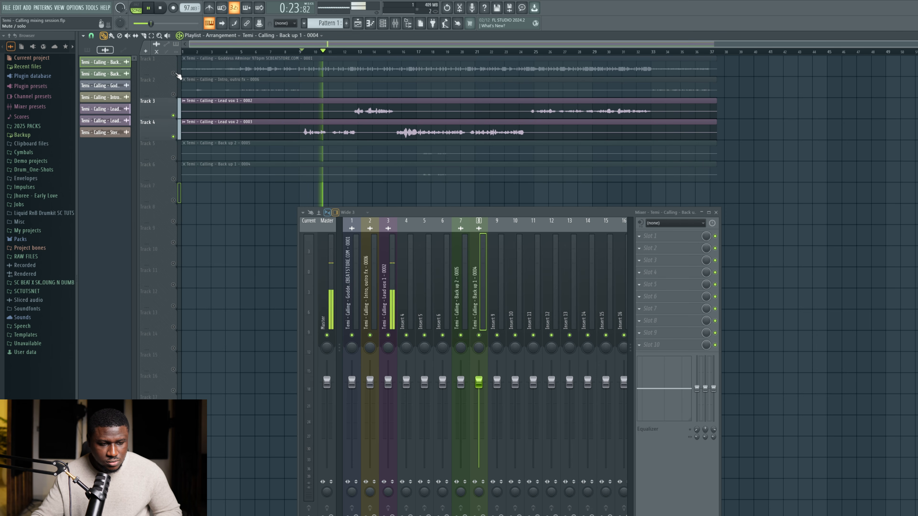
{"action": "key", "text": "space"}
{"action": "left_click", "coordinate": [173, 74]}
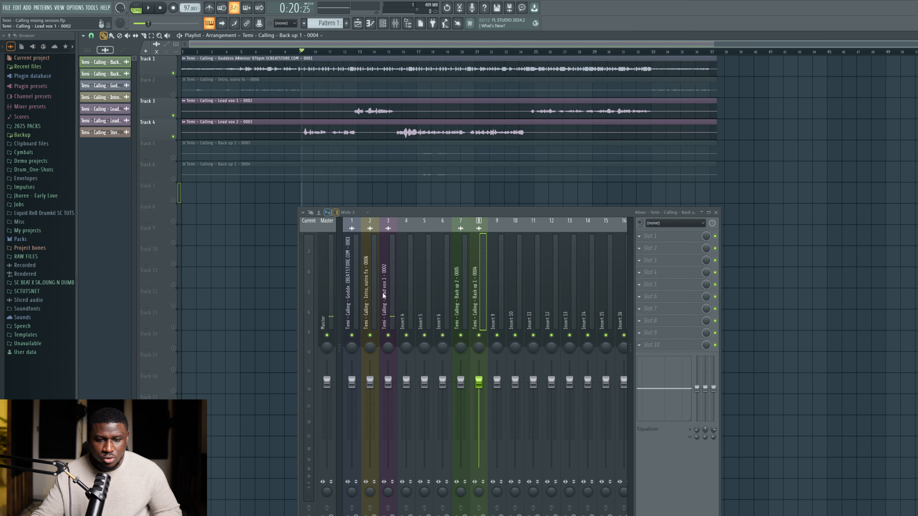
Load RX Pro Voice De-noise, RX Pro Breath Control and RX Pro Mouth De-click into slots 1 to 3 of mixer insert 3.
{"action": "left_click", "coordinate": [389, 295]}
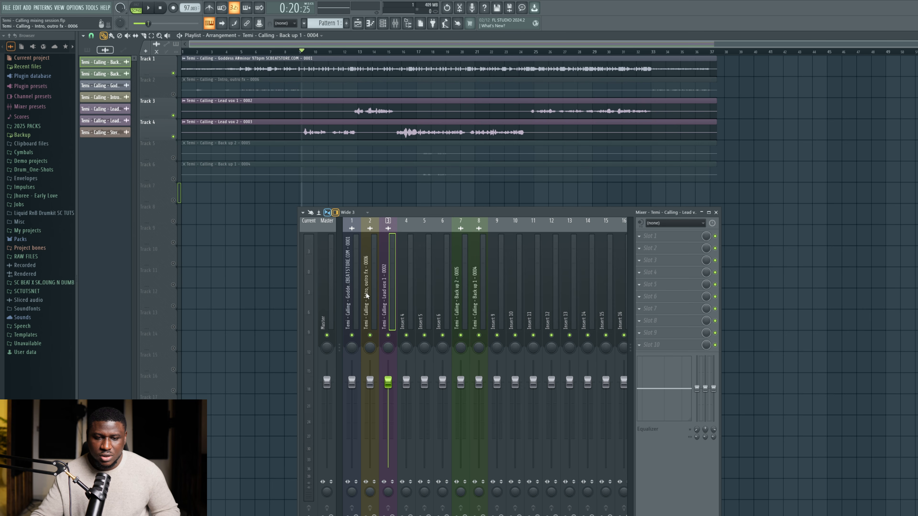
{"action": "left_click", "coordinate": [384, 291]}
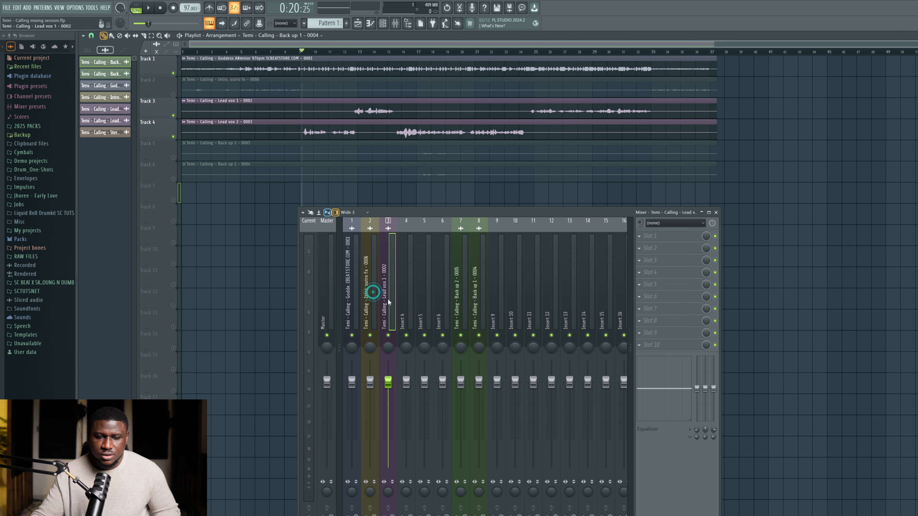
{"action": "left_click", "coordinate": [661, 237]}
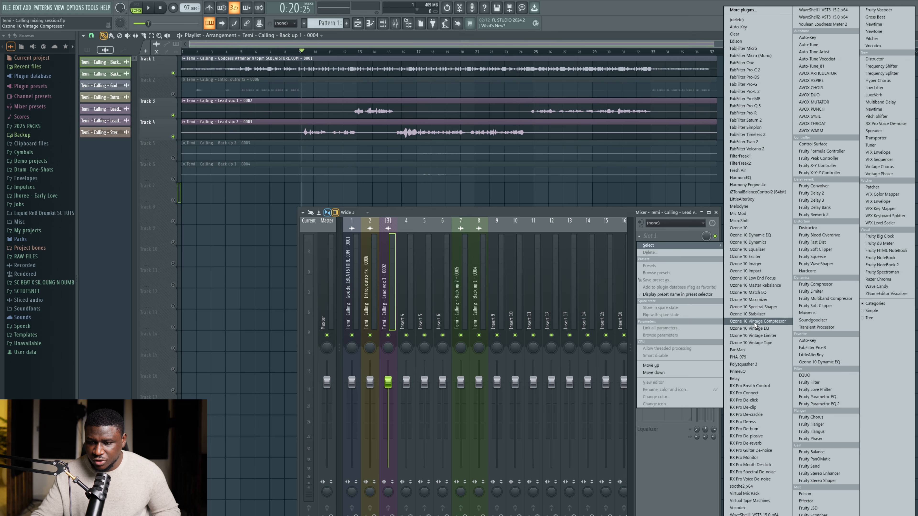
{"action": "left_click", "coordinate": [748, 479]}
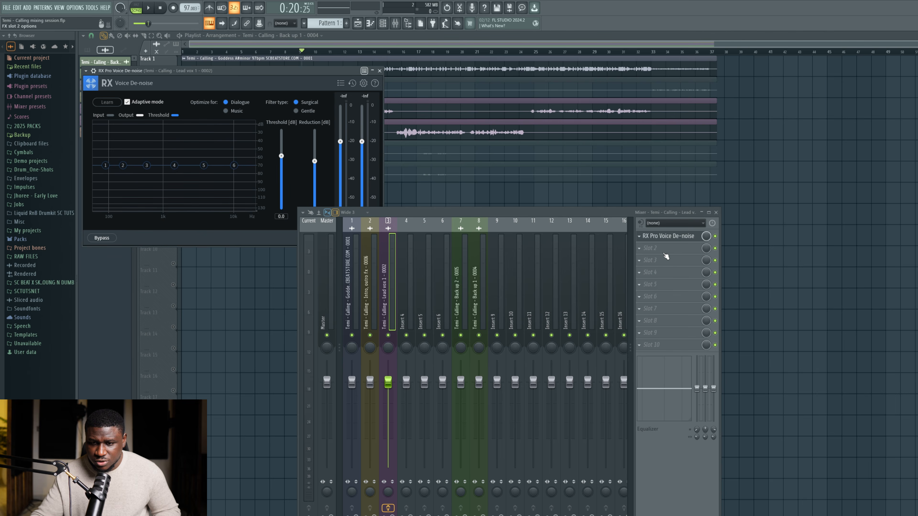
{"action": "left_click", "coordinate": [665, 251]}
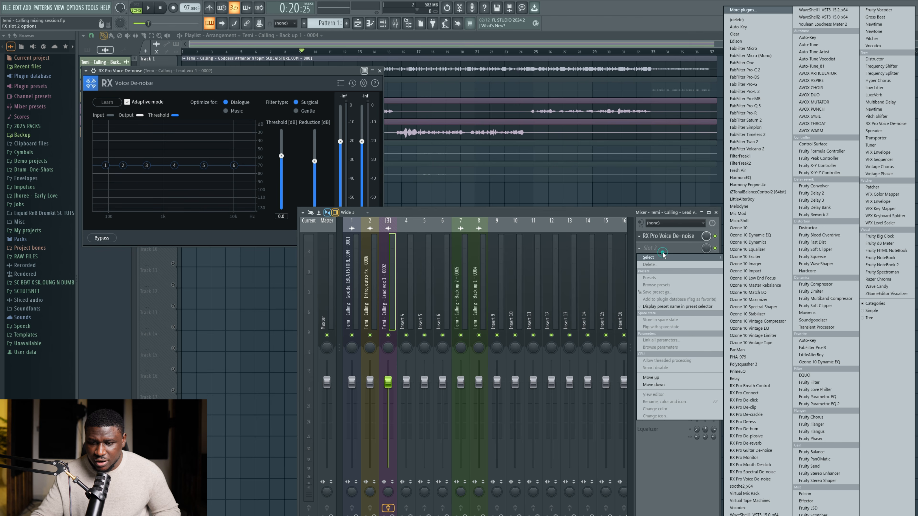
{"action": "left_click", "coordinate": [750, 386]}
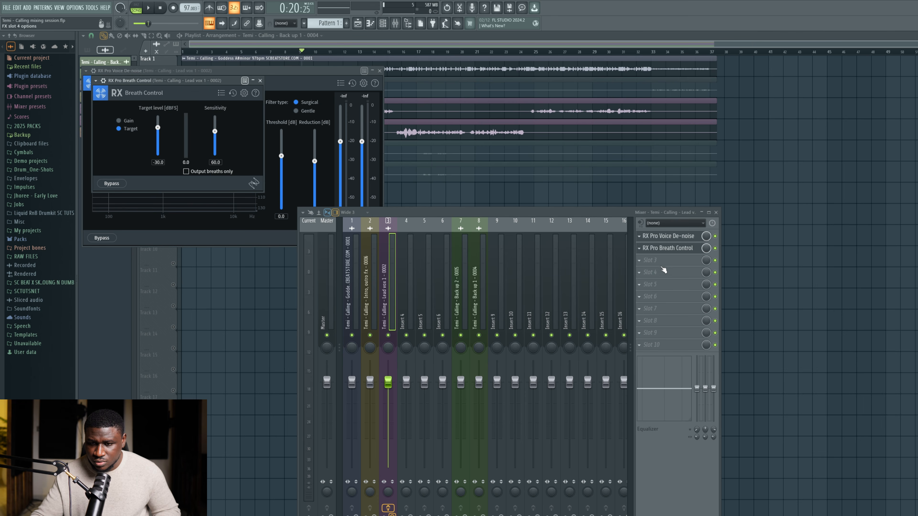
{"action": "left_click", "coordinate": [662, 264]}
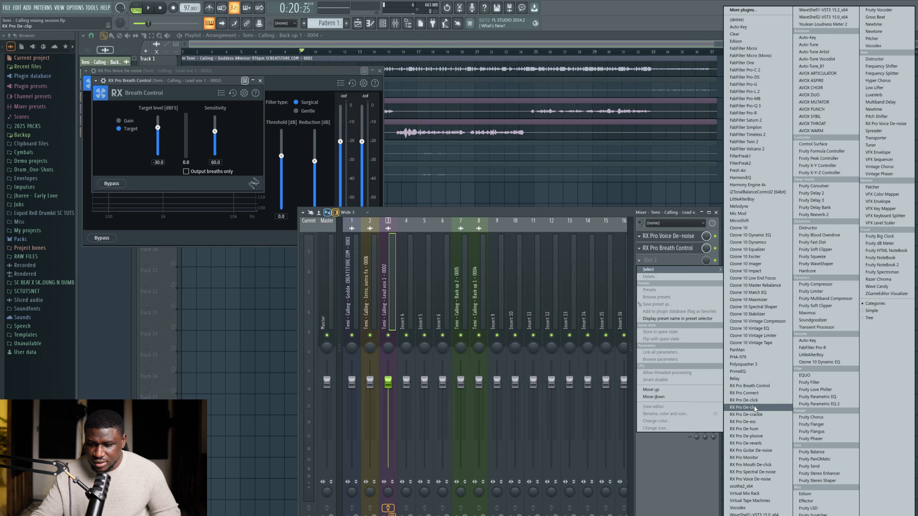
{"action": "left_click", "coordinate": [748, 465]}
{"action": "left_click_drag", "start_coordinate": [196, 249], "coordinate": [200, 289]}
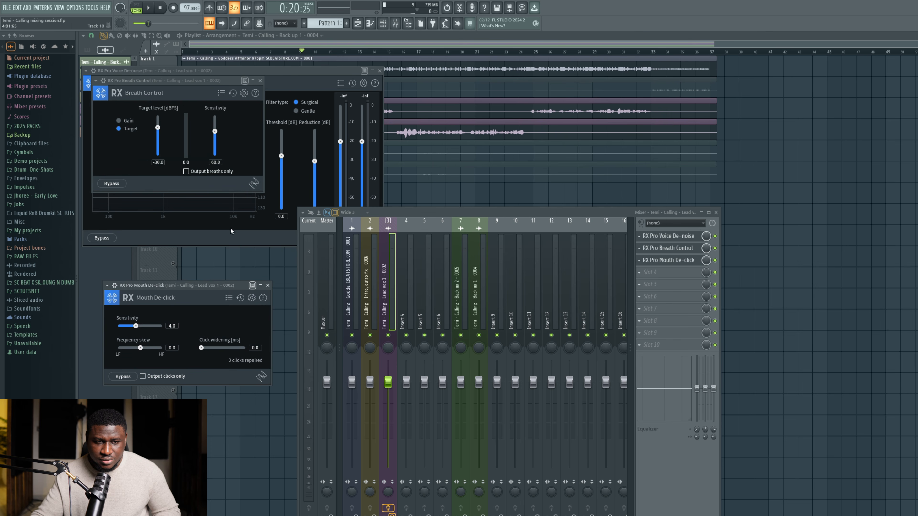
Solo mixer insert 3 and set the Breath Control target level to -45.3 dBFS while playing the lead vocals.
{"action": "left_click_drag", "start_coordinate": [174, 93], "coordinate": [198, 205]}
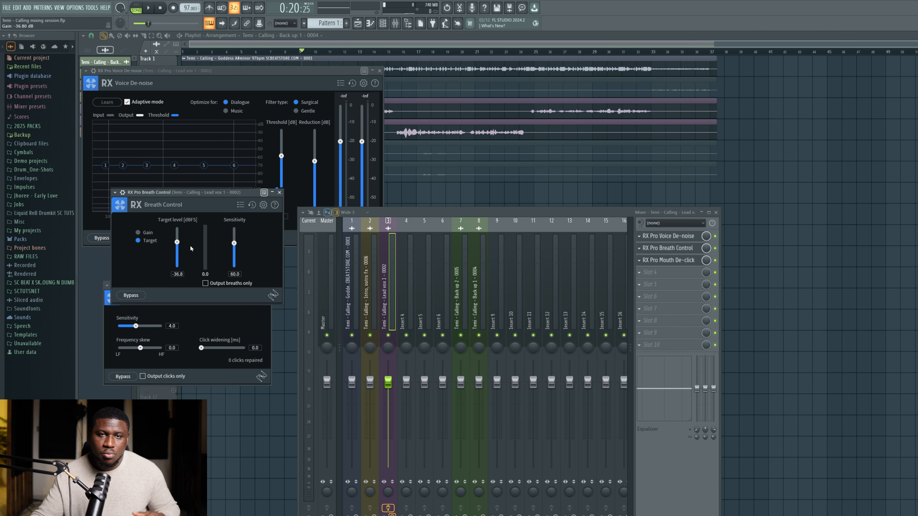
{"action": "key", "text": "space"}
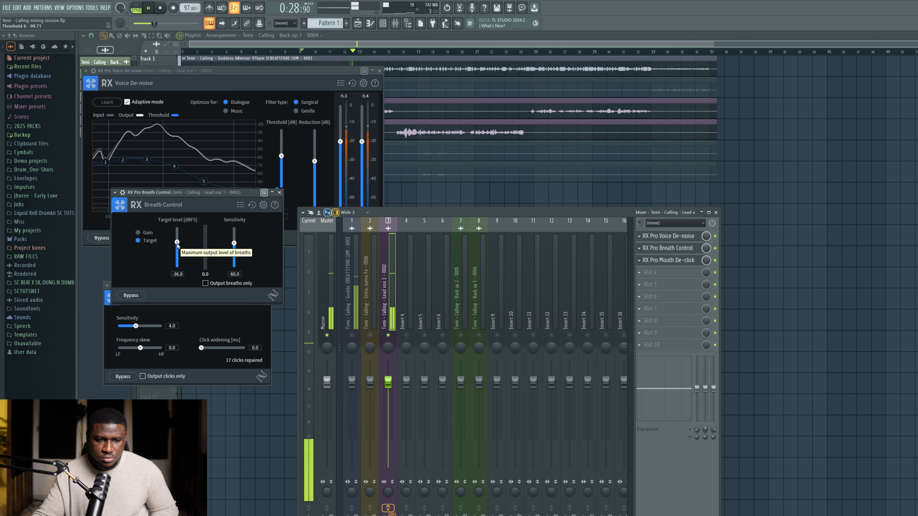
{"action": "left_click_drag", "start_coordinate": [178, 245], "coordinate": [178, 249]}
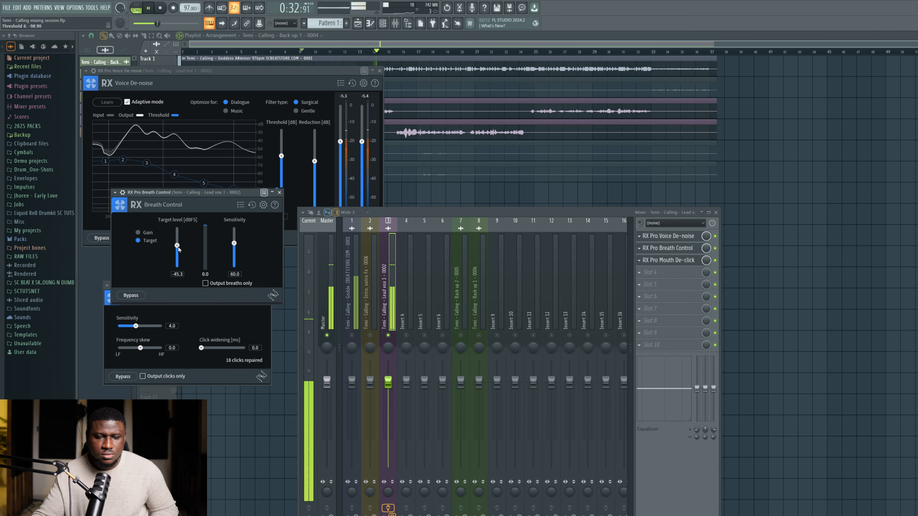
{"action": "key", "text": "space"}
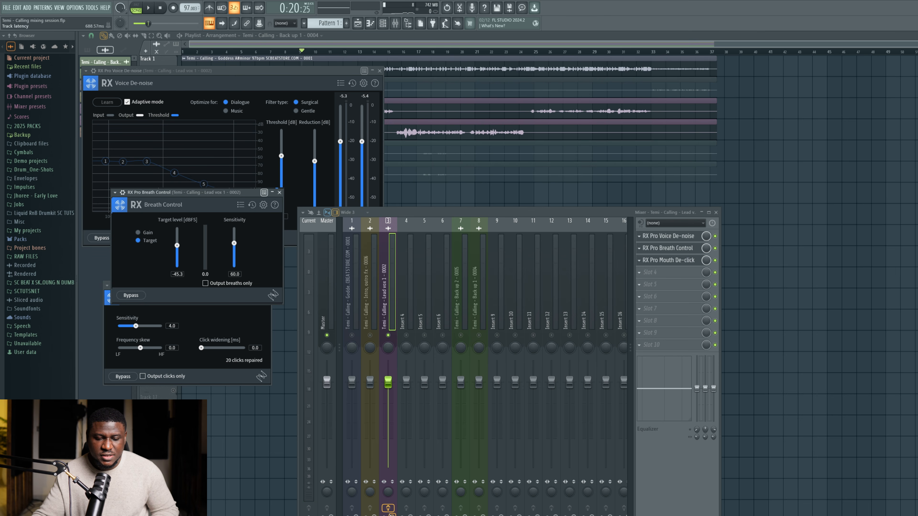
Play the soloed lead vocals with insert 3's effects disabled and re-enabled to compare the sound.
{"action": "key", "text": "space"}
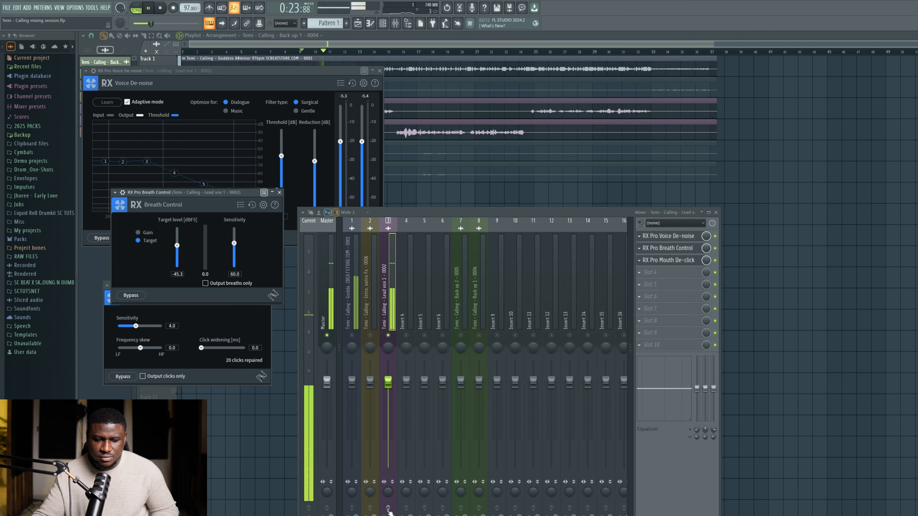
{"action": "key", "text": "space"}
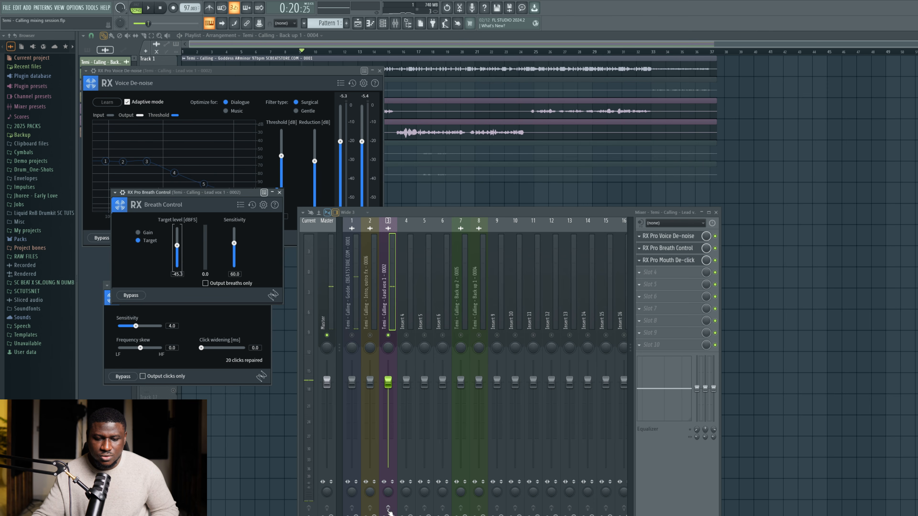
{"action": "key", "text": "space"}
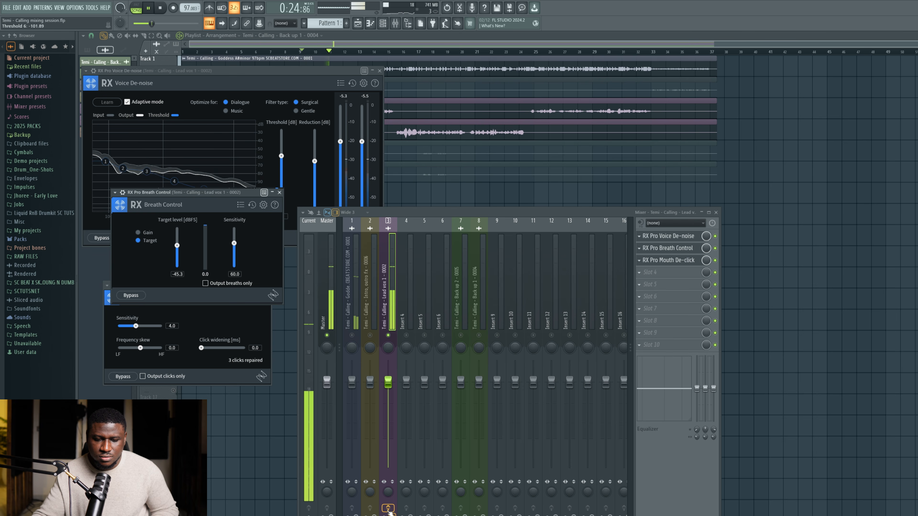
{"action": "key", "text": "space"}
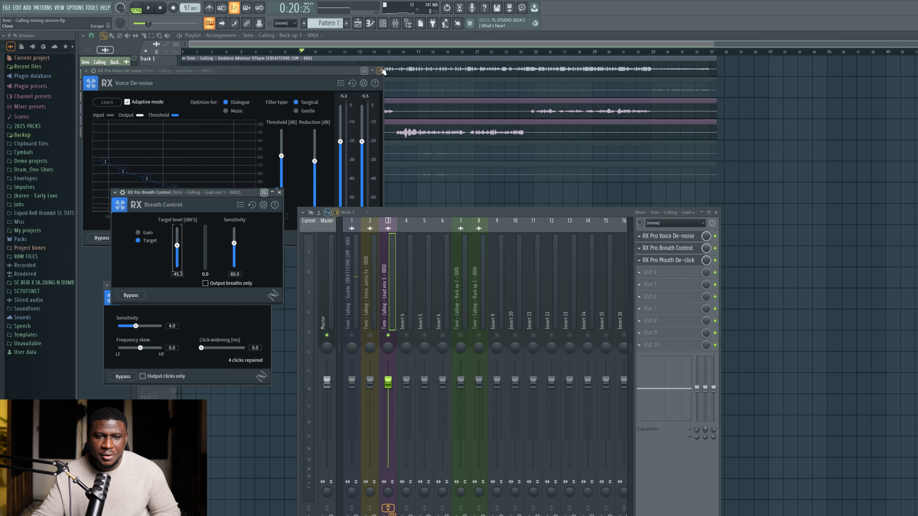
Close the Voice De-noise, Breath Control and Mouth De-click plugin windows.
{"action": "left_click", "coordinate": [380, 70]}
{"action": "left_click", "coordinate": [279, 193]}
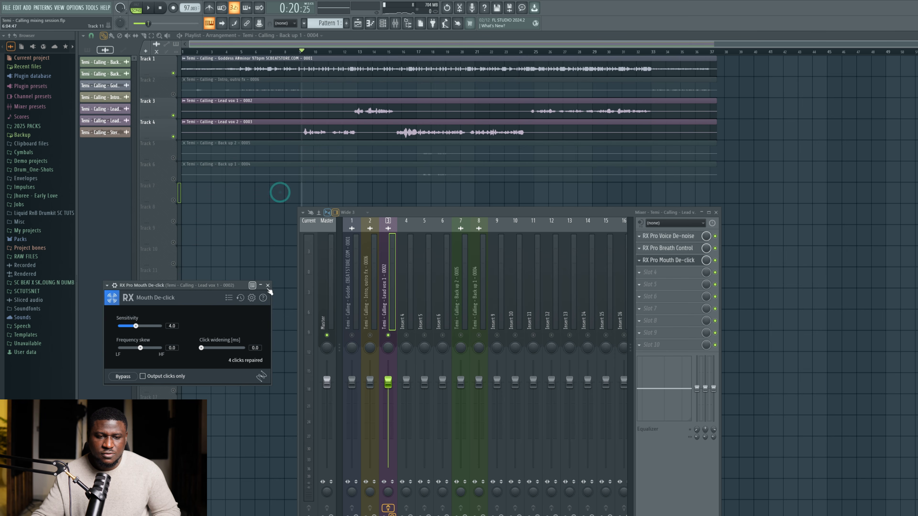
{"action": "left_click", "coordinate": [270, 284]}
Load Auto-Tune into slot 4 of insert 3 with input type Low Male, key A# (B♭) and scale Minor.
{"action": "left_click_drag", "start_coordinate": [401, 212], "coordinate": [383, 198]}
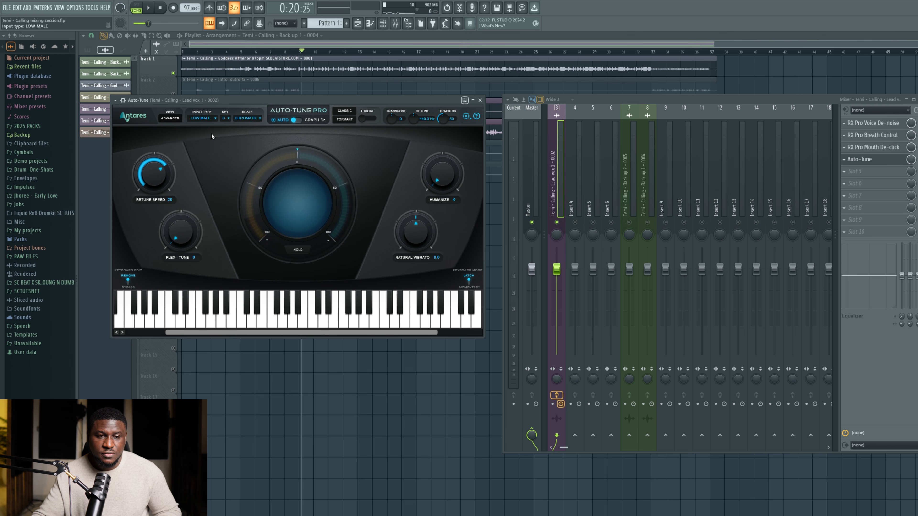
{"action": "left_click", "coordinate": [205, 118]}
{"action": "left_click", "coordinate": [208, 136]}
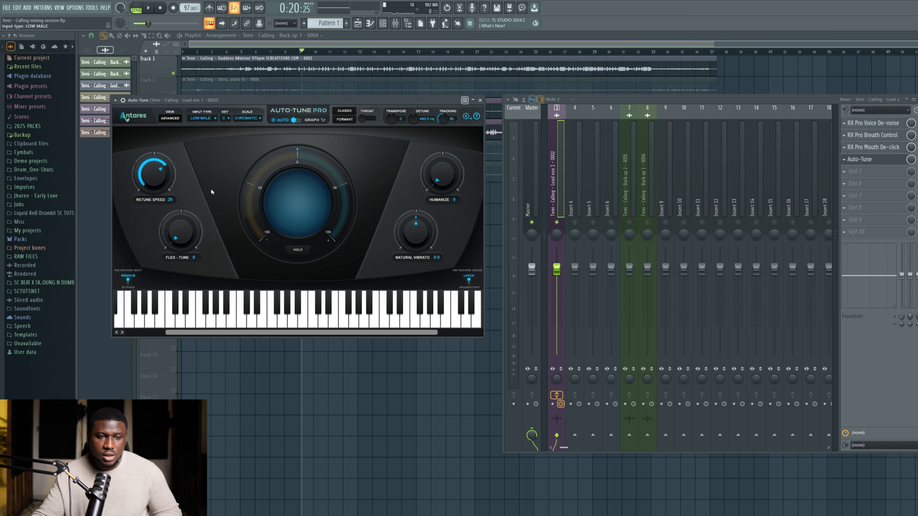
{"action": "left_click", "coordinate": [226, 118]}
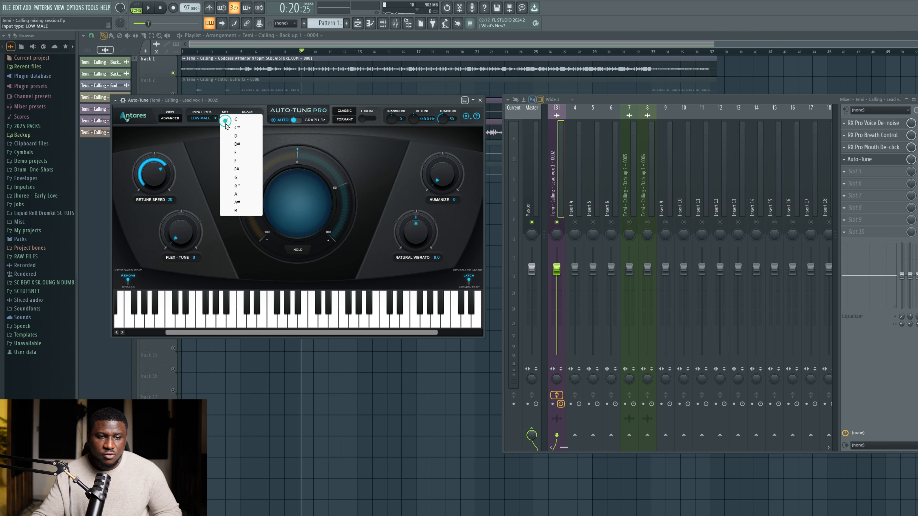
{"action": "left_click", "coordinate": [237, 202]}
{"action": "left_click", "coordinate": [239, 120]}
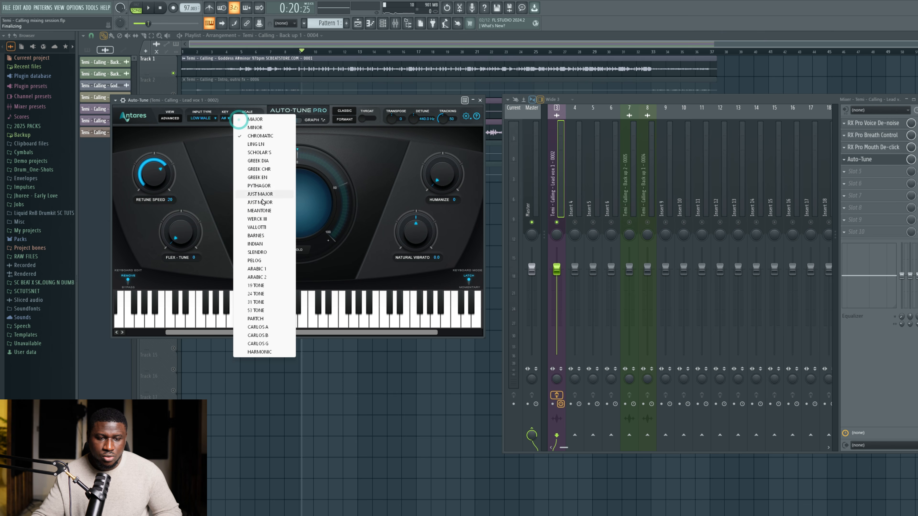
{"action": "left_click", "coordinate": [253, 127]}
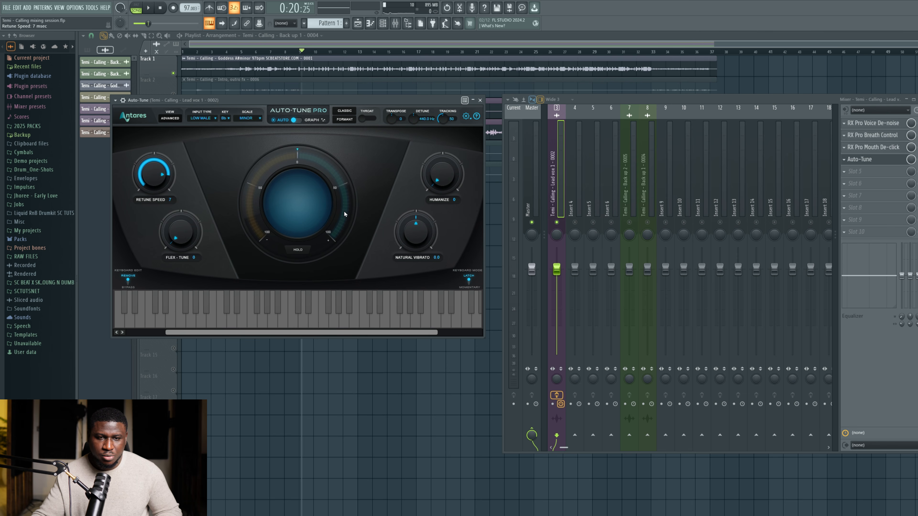
Set Auto-Tune's Retune Speed to 7 and listen to the tuned lead vocals from about bar 9.
{"action": "key", "text": "space"}
{"action": "scroll", "coordinate": [285, 90], "scroll_direction": "down", "scroll_amount": 2}
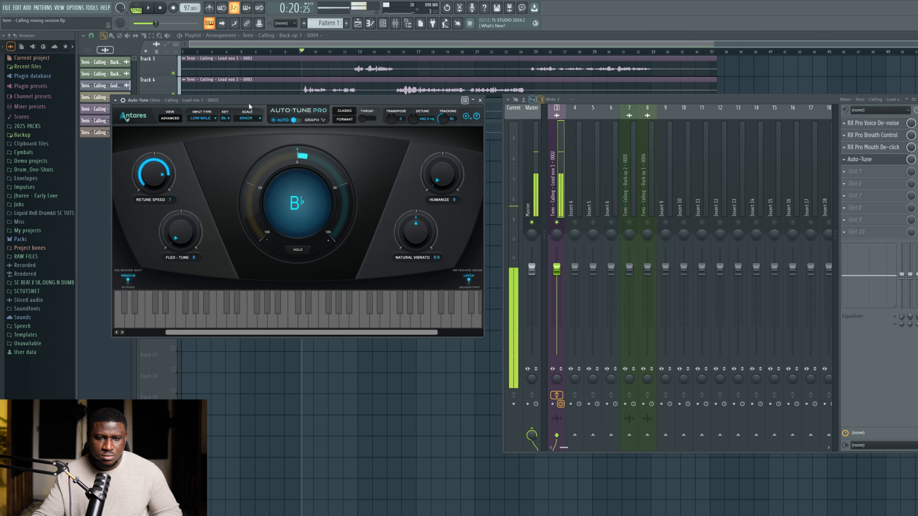
{"action": "key", "text": "space"}
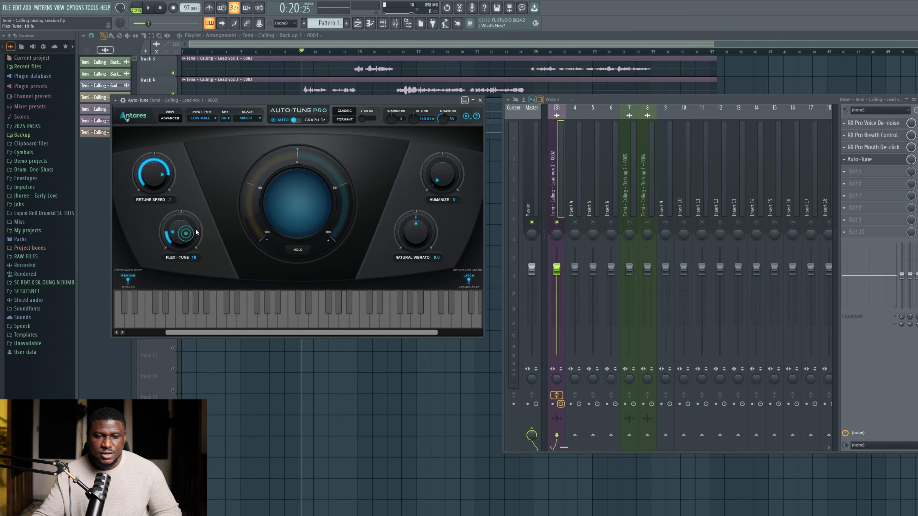
Set Auto-Tune's Flex-Tune to 44 and Humanize to 100, playing the lead vocals to check the settings.
{"action": "key", "text": "space"}
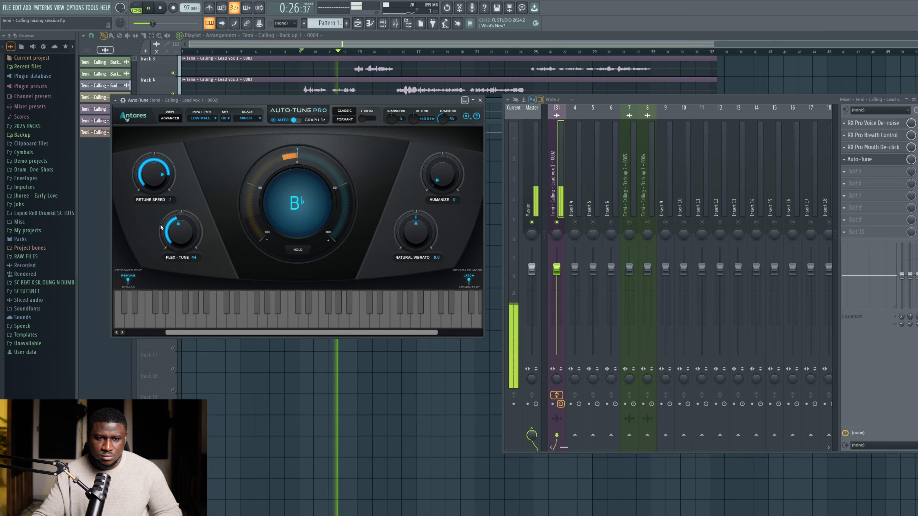
{"action": "left_click_drag", "start_coordinate": [275, 100], "coordinate": [273, 117]}
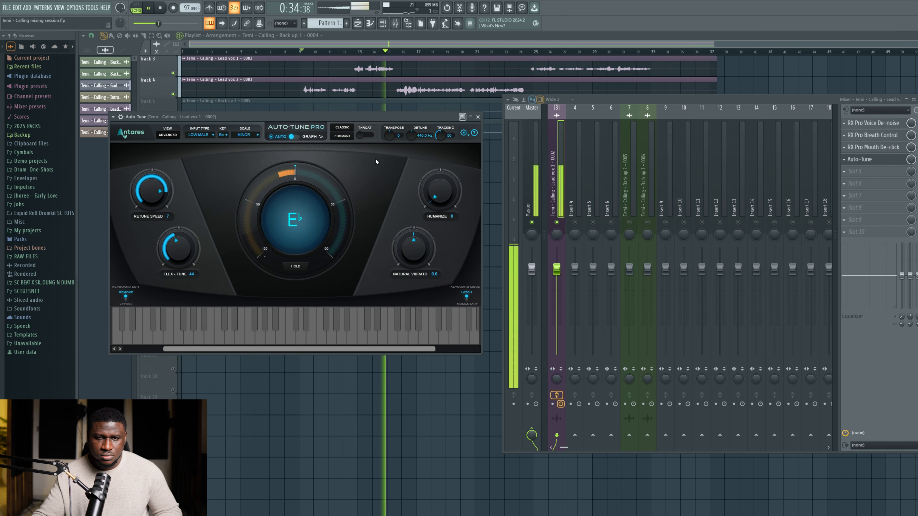
{"action": "key", "text": "space"}
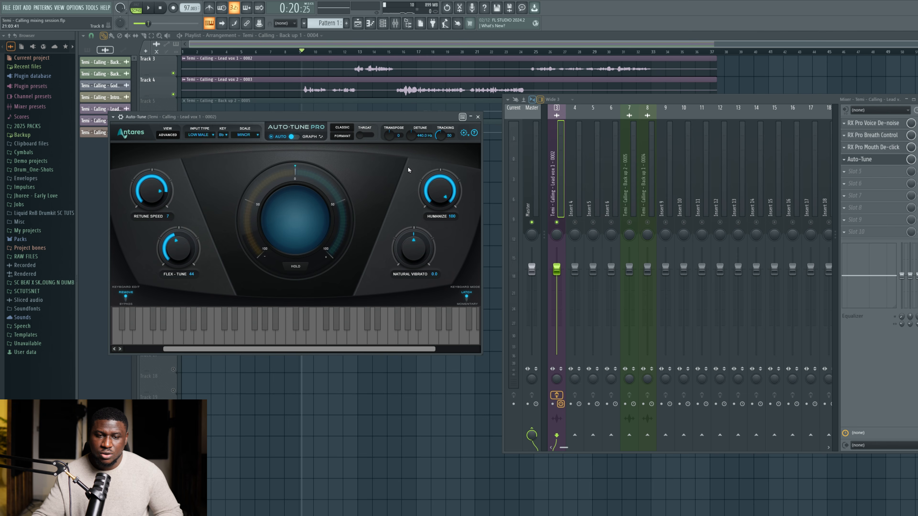
{"action": "key", "text": "space"}
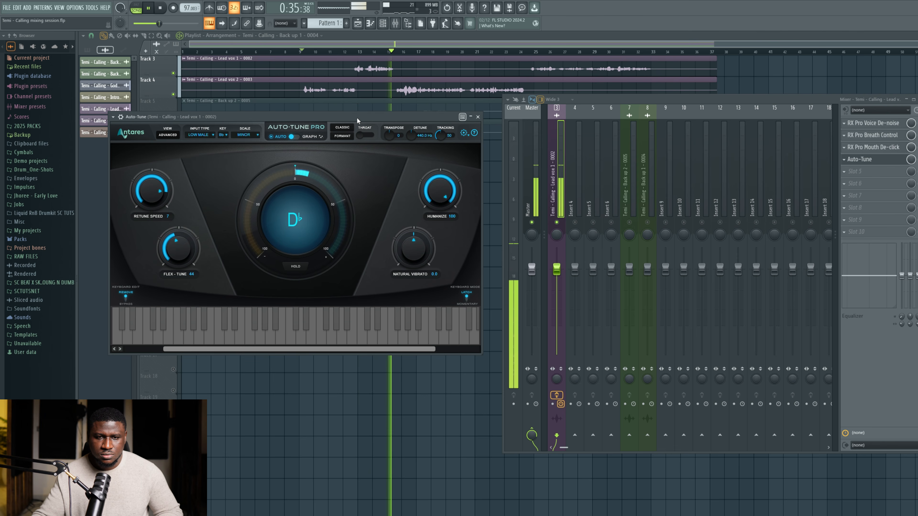
{"action": "key", "text": "space"}
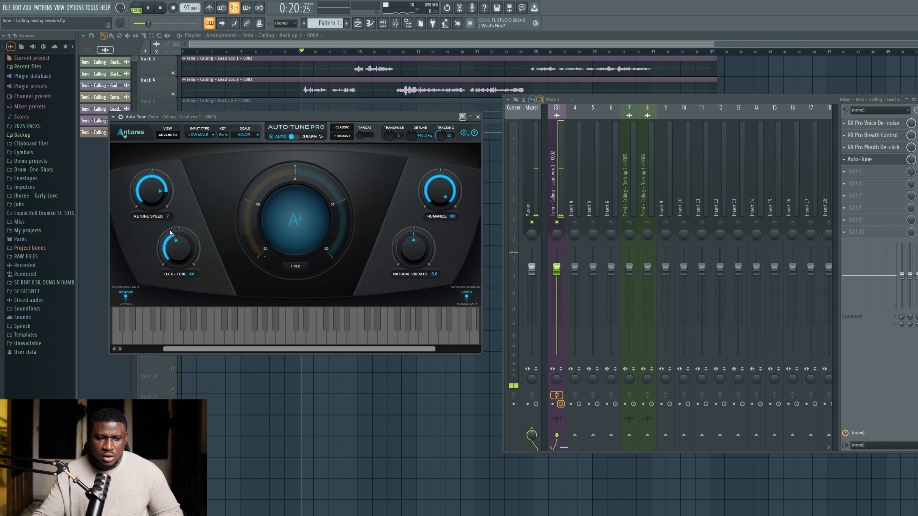
Lower Auto-Tune's Flex-Tune to 28, listen to the lead vocals again and close the plugin window.
{"action": "left_click_drag", "start_coordinate": [176, 237], "coordinate": [183, 251]}
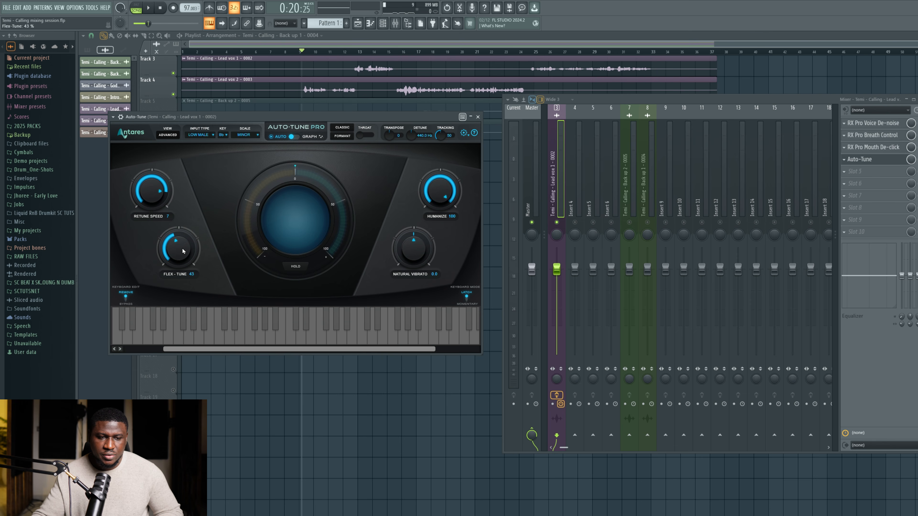
{"action": "key", "text": "space"}
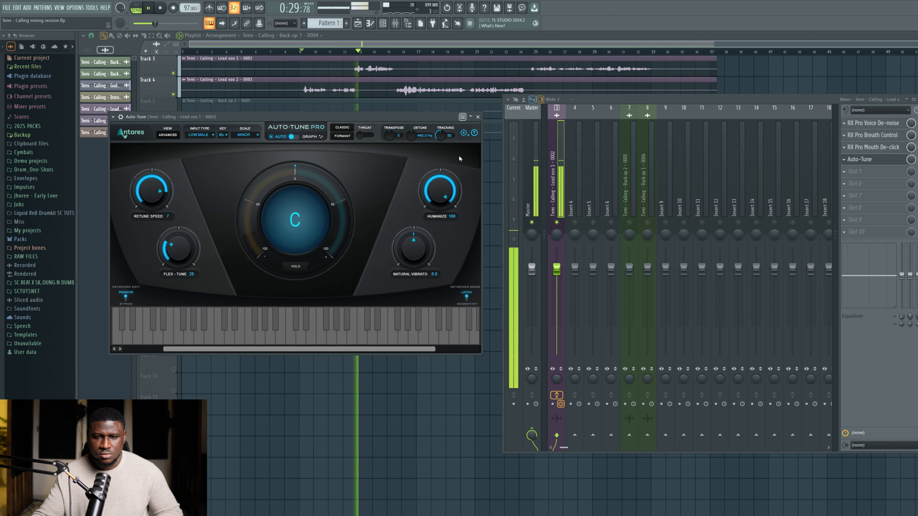
{"action": "key", "text": "space"}
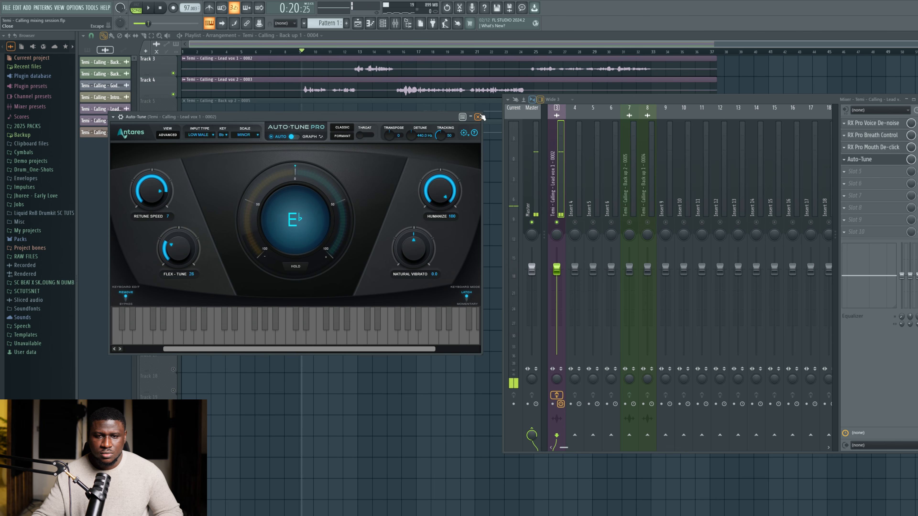
{"action": "left_click", "coordinate": [478, 117]}
{"action": "scroll", "coordinate": [231, 193], "scroll_direction": "up", "scroll_amount": 2}
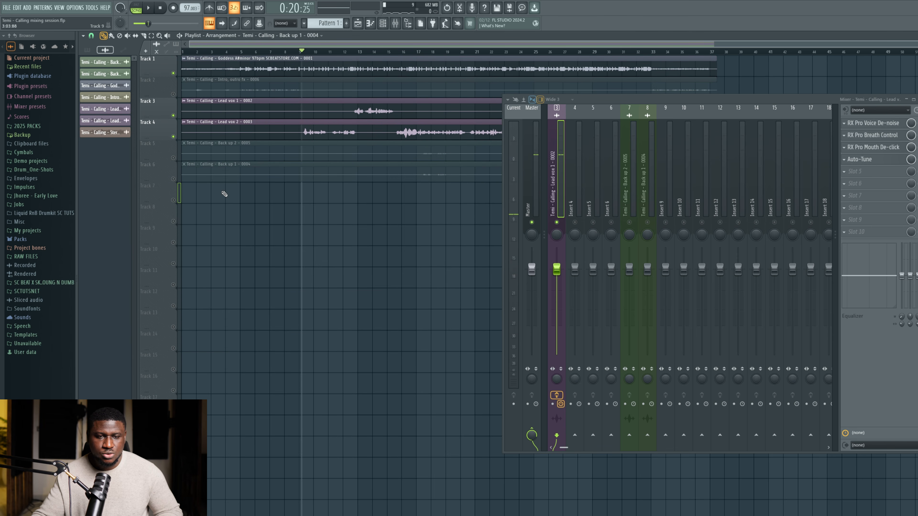
Load Fruity Compressor into slot 5 of insert 3 and set its threshold to -30.6 dB.
{"action": "left_click_drag", "start_coordinate": [587, 102], "coordinate": [295, 155]}
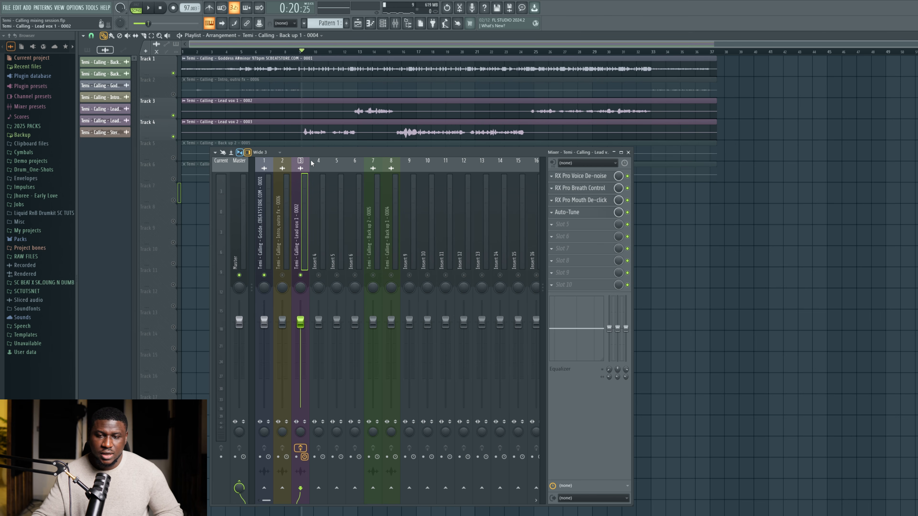
{"action": "left_click", "coordinate": [569, 224]}
{"action": "left_click", "coordinate": [738, 356]}
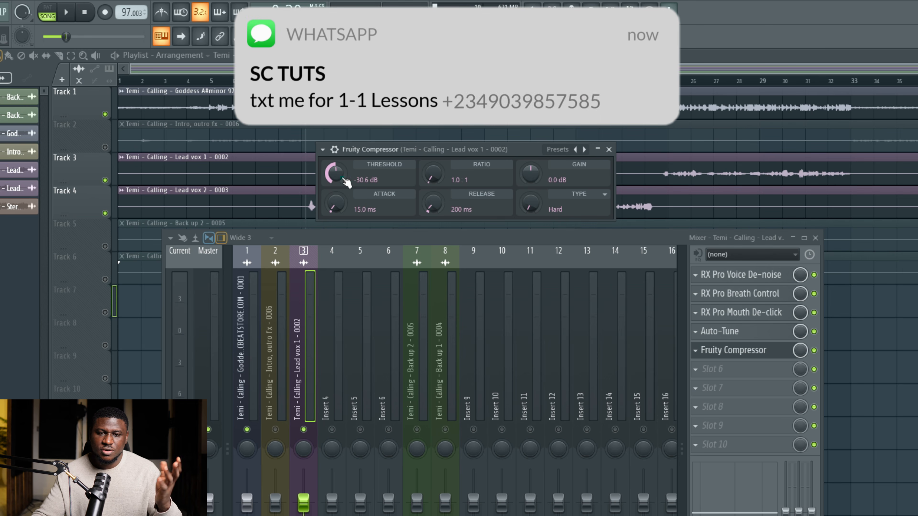
{"action": "left_click_drag", "start_coordinate": [344, 180], "coordinate": [343, 182]}
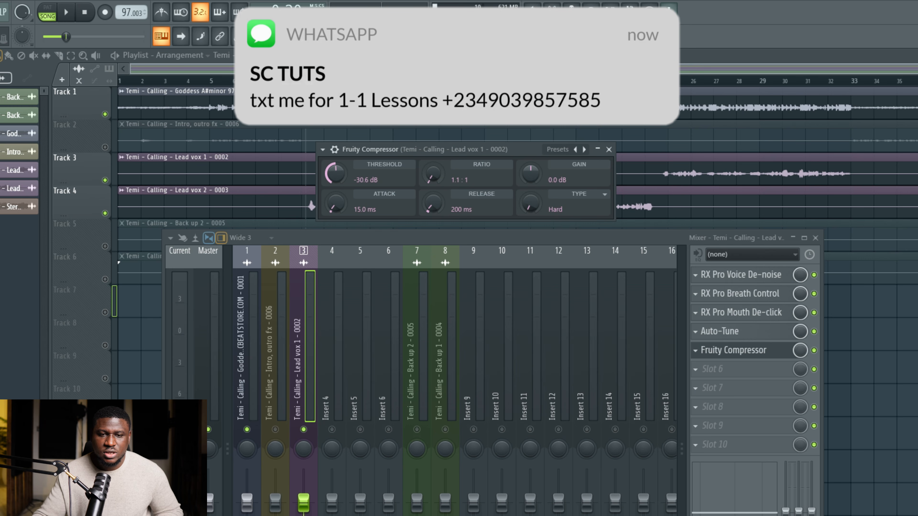
Set the compressor's ratio to 4.5:1, attack to 9.4 ms, release to 500 ms and gain to 9.0 dB.
{"action": "left_click_drag", "start_coordinate": [433, 174], "coordinate": [434, 173]}
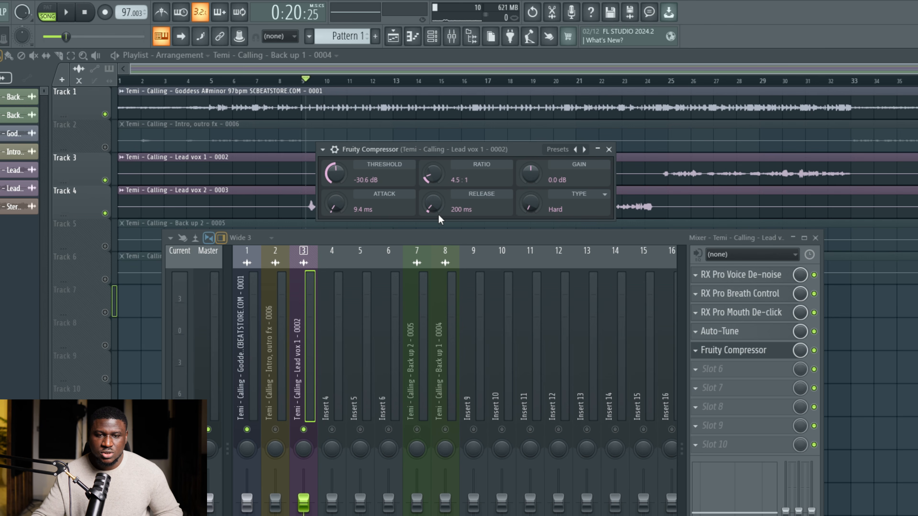
{"action": "left_click_drag", "start_coordinate": [440, 218], "coordinate": [440, 213]}
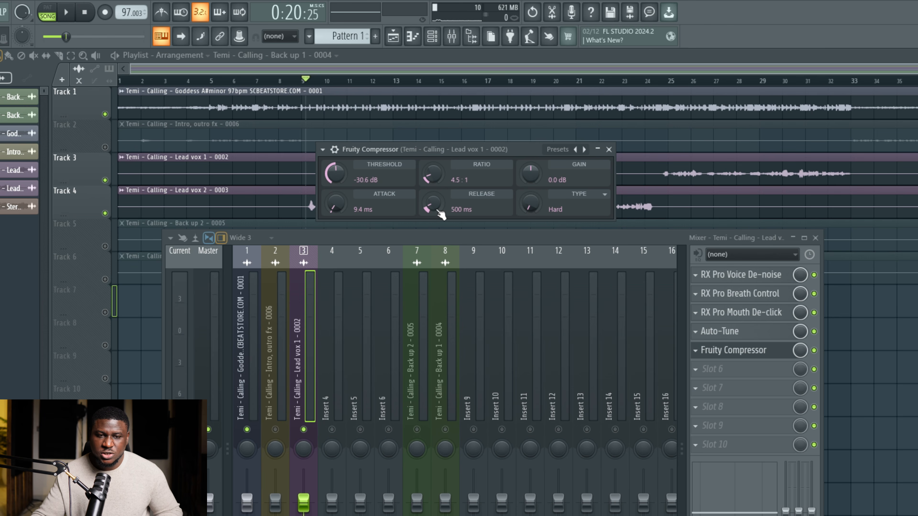
{"action": "left_click_drag", "start_coordinate": [531, 128], "coordinate": [529, 98]}
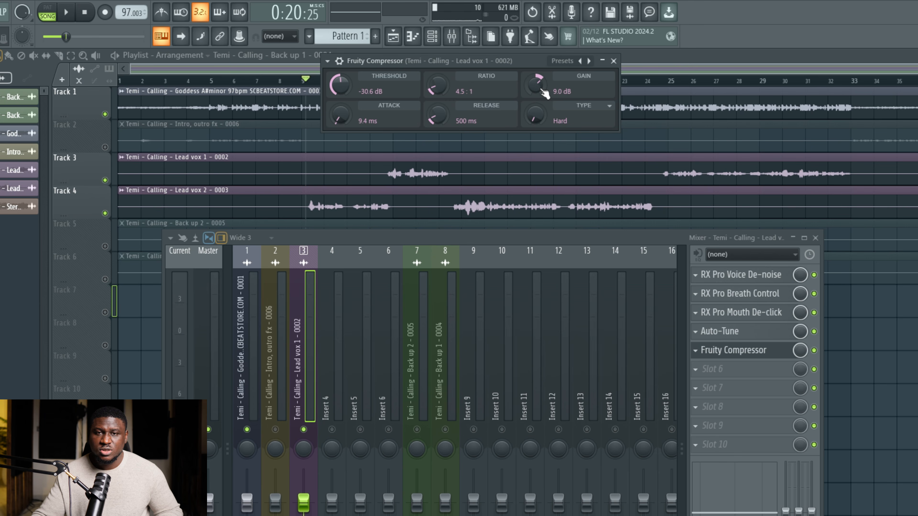
Play the lead vocals from about bar 9 with the compressor on and with it bypassed to compare the sound.
{"action": "key", "text": "space"}
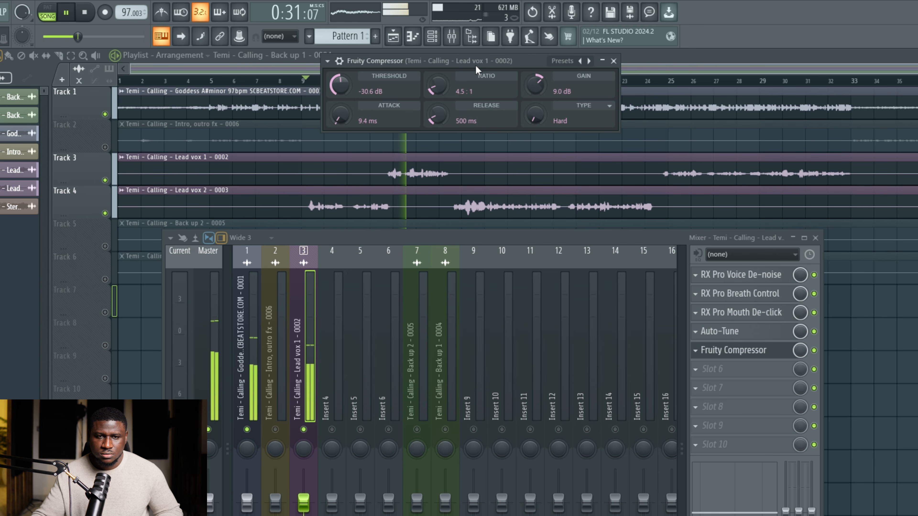
{"action": "left_click", "coordinate": [340, 61]}
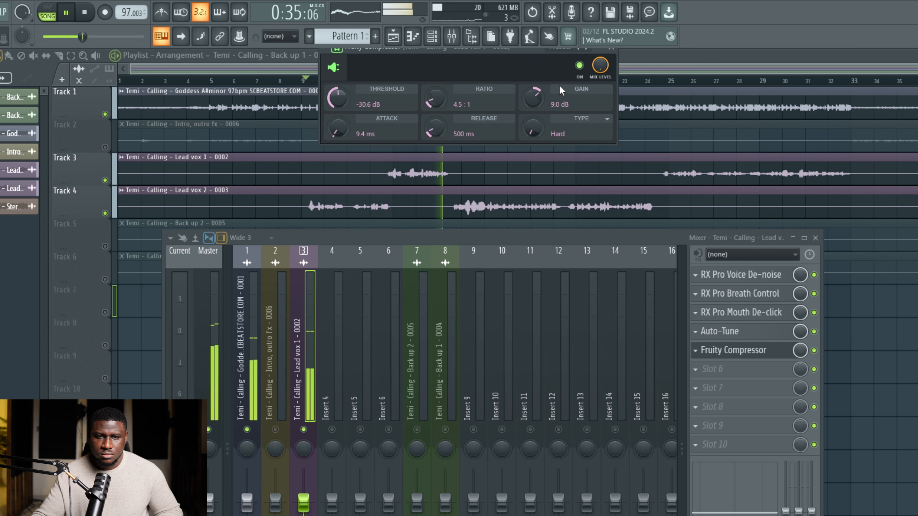
{"action": "key", "text": "space"}
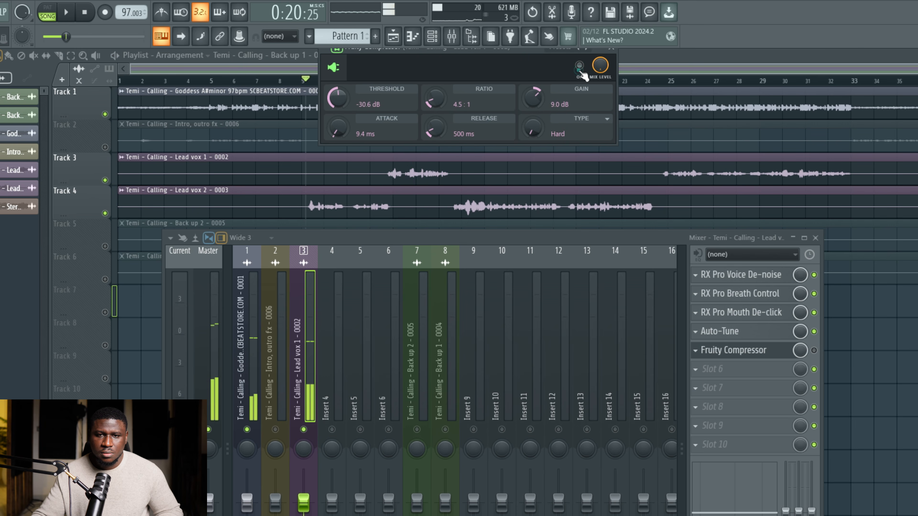
{"action": "left_click", "coordinate": [579, 65]}
{"action": "key", "text": "space"}
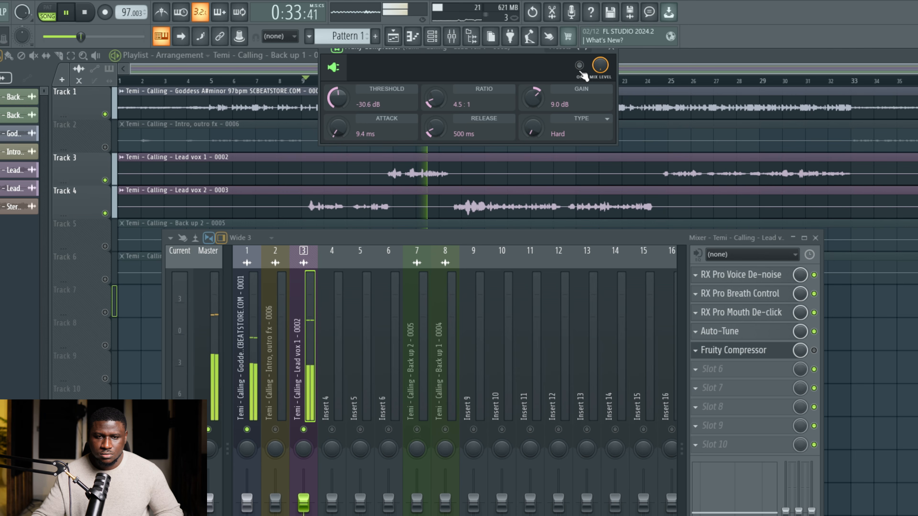
{"action": "key", "text": "space"}
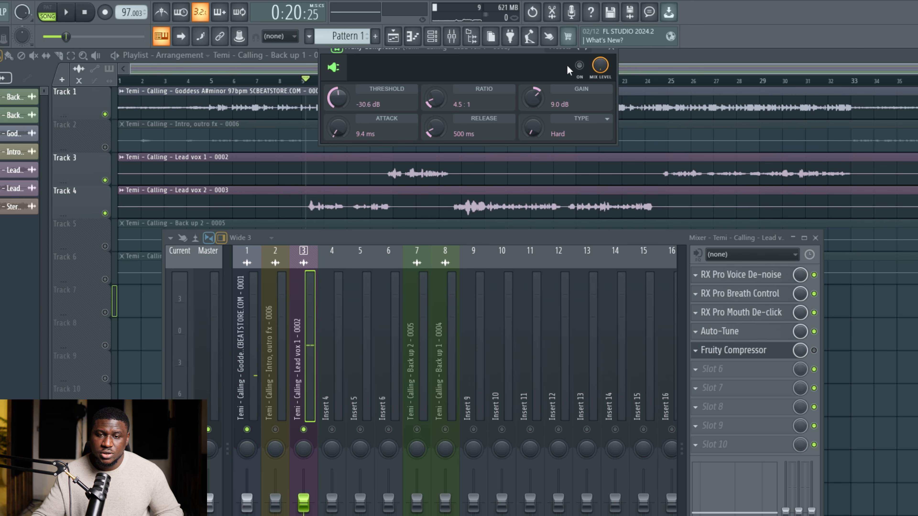
Switch the compressor back on with threshold -25.0 dB and gain 7.4 dB, playing the lead vocals to check.
{"action": "left_click", "coordinate": [581, 71]}
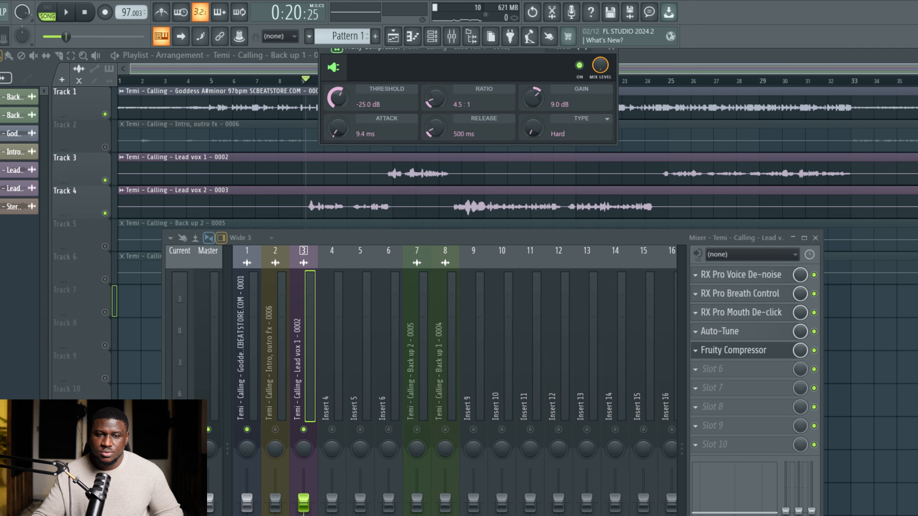
{"action": "key", "text": "space"}
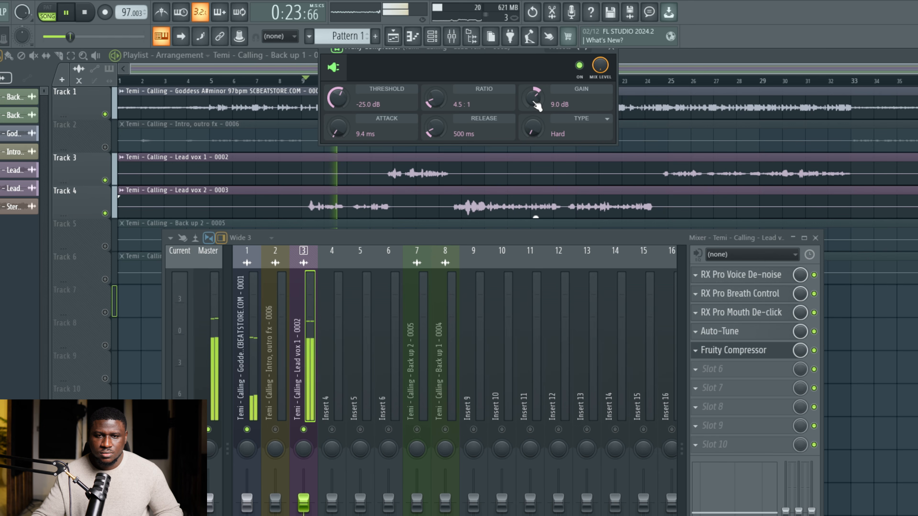
{"action": "left_click_drag", "start_coordinate": [532, 98], "coordinate": [537, 105]}
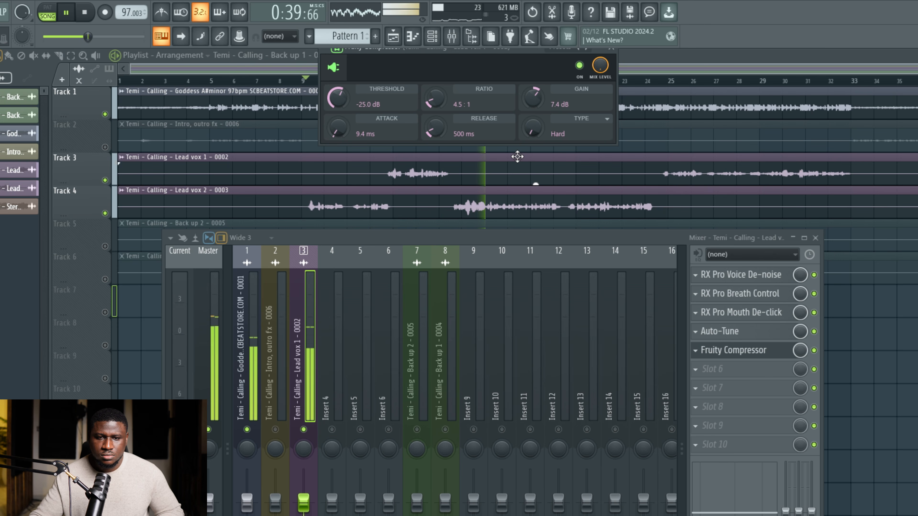
{"action": "key", "text": "space"}
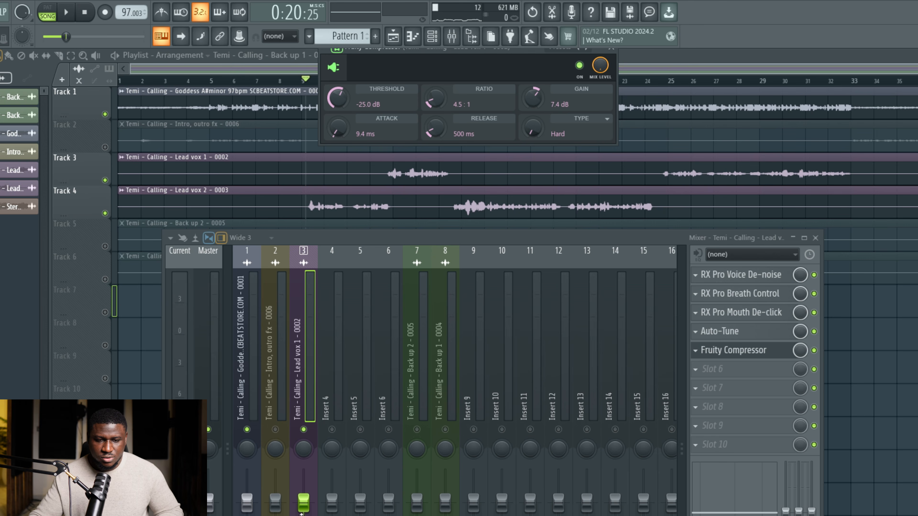
Lower insert 3's volume fader to -2.6 dB while balancing the lead vocals against the beat in playback.
{"action": "left_click_drag", "start_coordinate": [310, 514], "coordinate": [308, 515]}
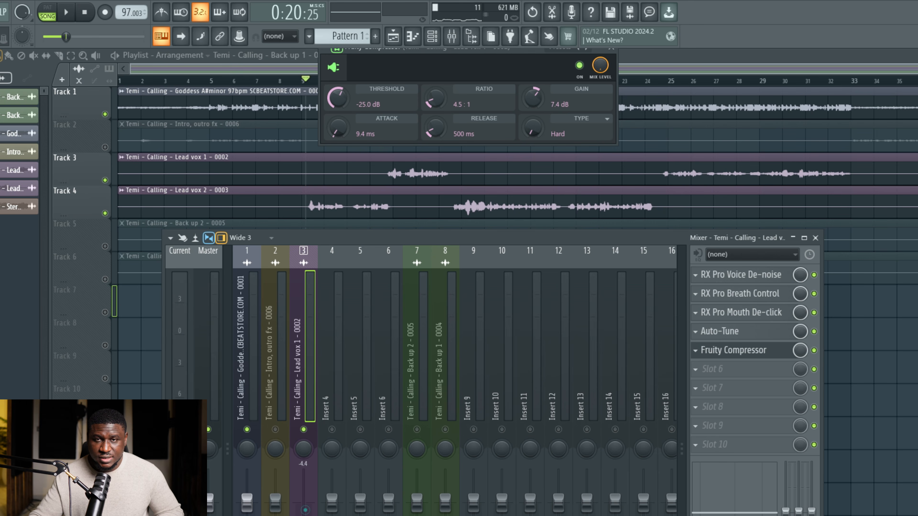
{"action": "key", "text": "space"}
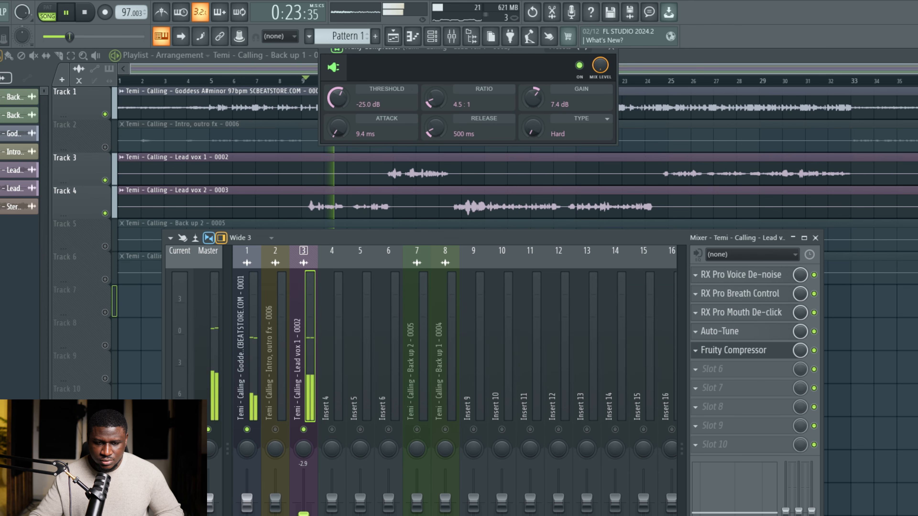
{"action": "left_click_drag", "start_coordinate": [304, 515], "coordinate": [304, 514]}
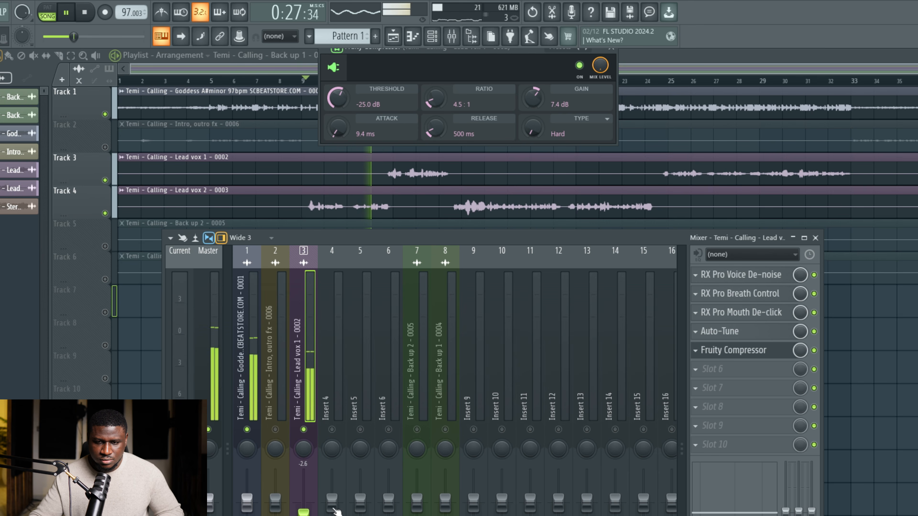
Open RX Pro Breath Control on insert 3, stop playback and lower the target level.
{"action": "left_click", "coordinate": [766, 293]}
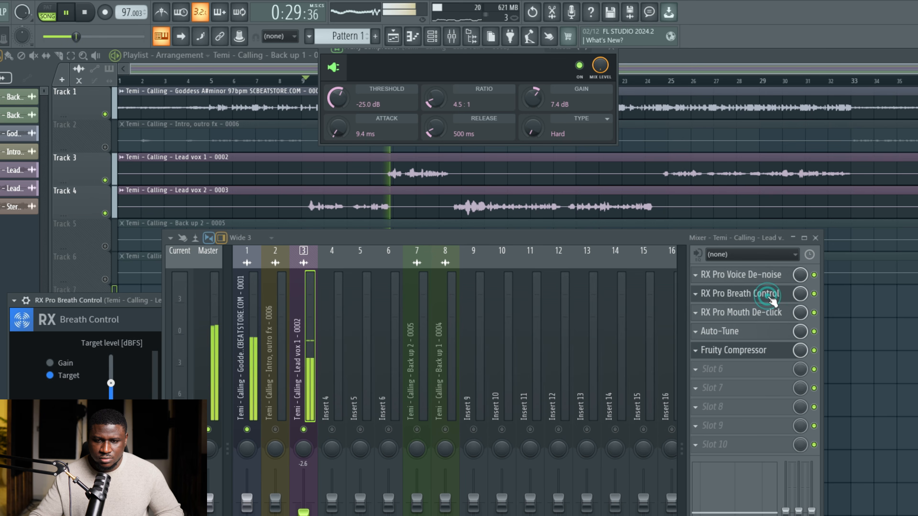
{"action": "key", "text": "space"}
{"action": "left_click_drag", "start_coordinate": [120, 300], "coordinate": [70, 90]}
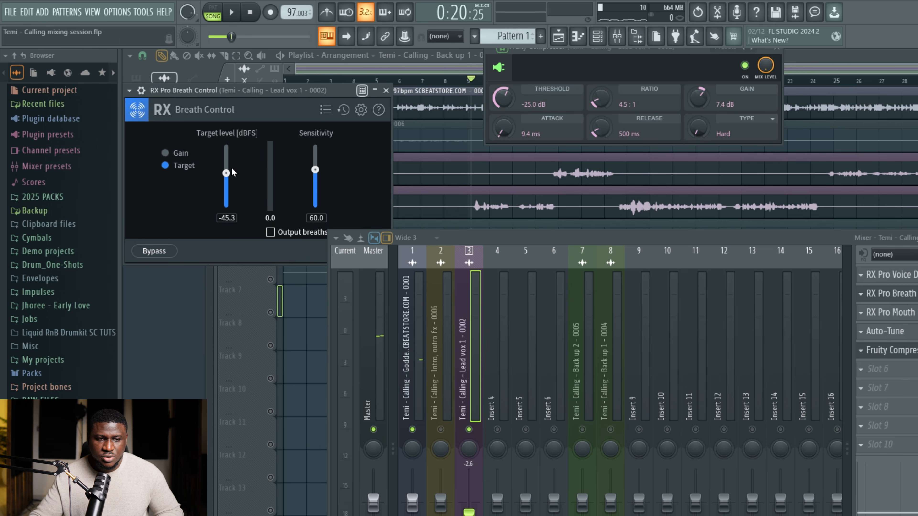
{"action": "left_click_drag", "start_coordinate": [230, 173], "coordinate": [236, 182]}
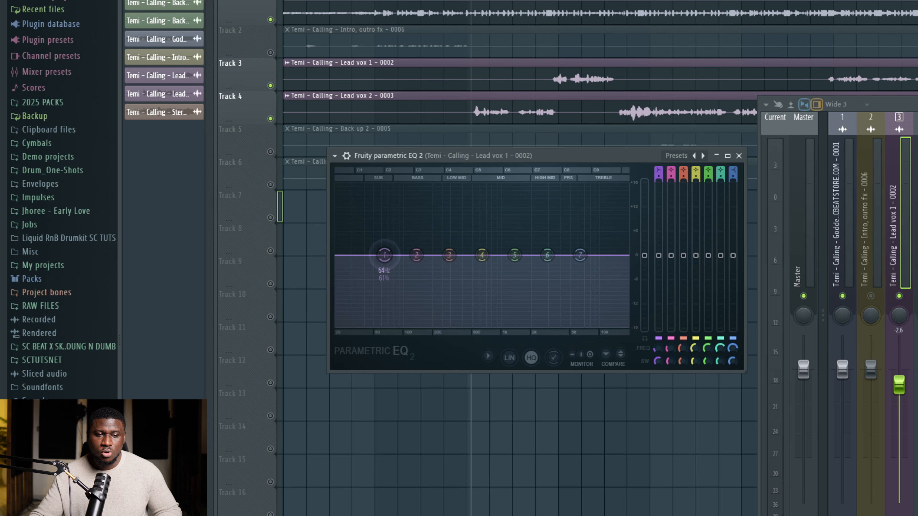
In Fruity Parametric EQ 2, slightly cut the lows with band 1 at about 51 Hz and the highs with band 7 at about 6 kHz.
{"action": "mouse_move", "coordinate": [385, 255]}
{"action": "left_mouse_down"}
{"action": "mouse_move", "coordinate": [383, 297]}
{"action": "mouse_move", "coordinate": [400, 260]}
{"action": "left_mouse_up"}
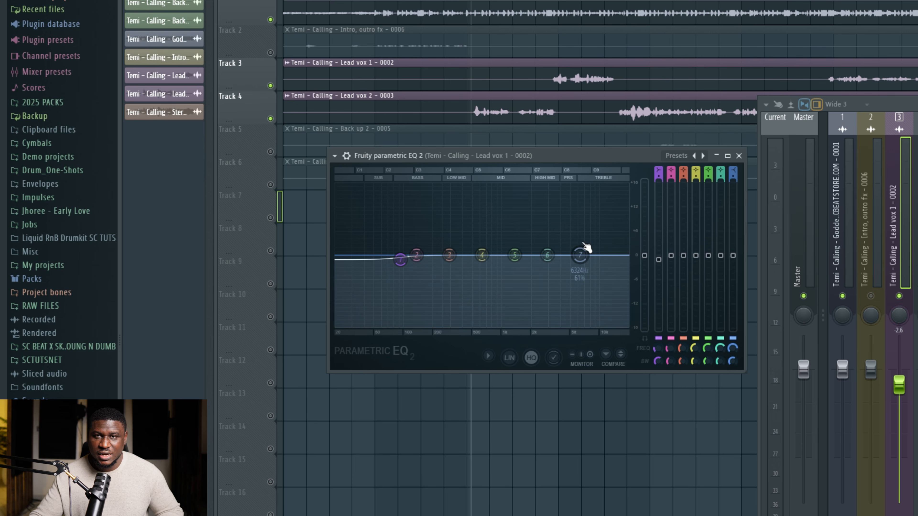
{"action": "left_click_drag", "start_coordinate": [584, 259], "coordinate": [583, 262]}
{"action": "left_click_drag", "start_coordinate": [401, 266], "coordinate": [375, 261]}
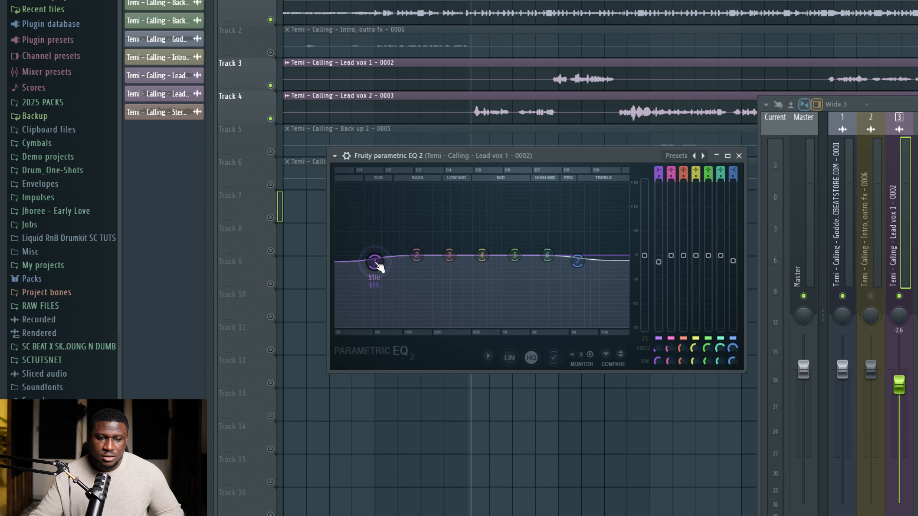
Change EQ band 1 to a High pass filter with order Steep 8.
{"action": "right_click", "coordinate": [374, 261]}
{"action": "mouse_move", "coordinate": [397, 294]}
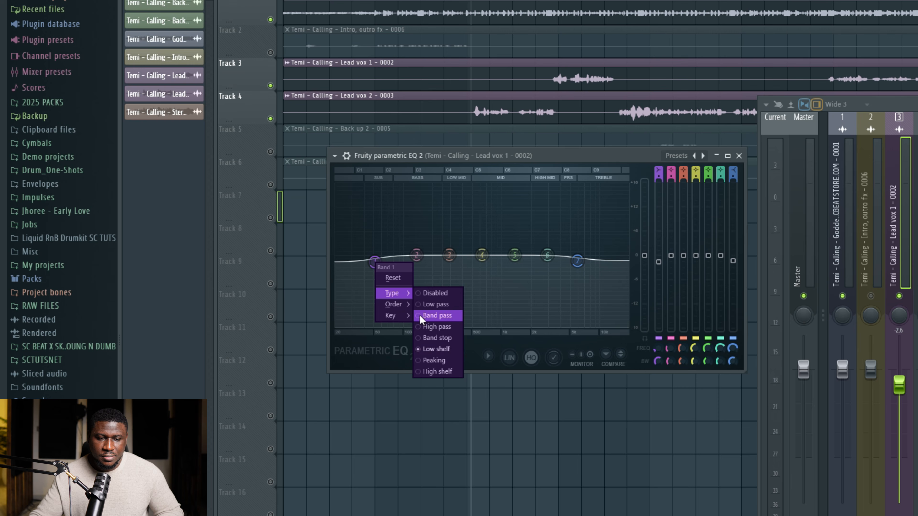
{"action": "left_click", "coordinate": [435, 325]}
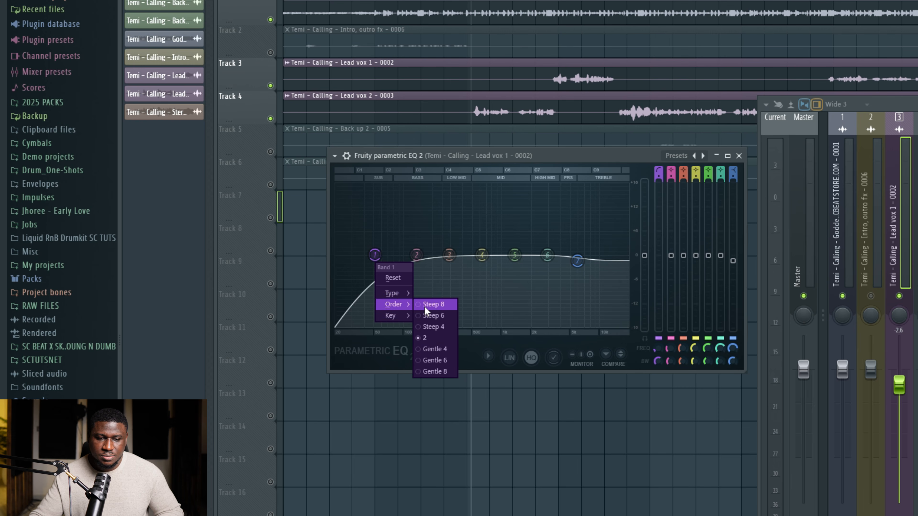
{"action": "left_click", "coordinate": [425, 310]}
{"action": "left_click", "coordinate": [345, 200]}
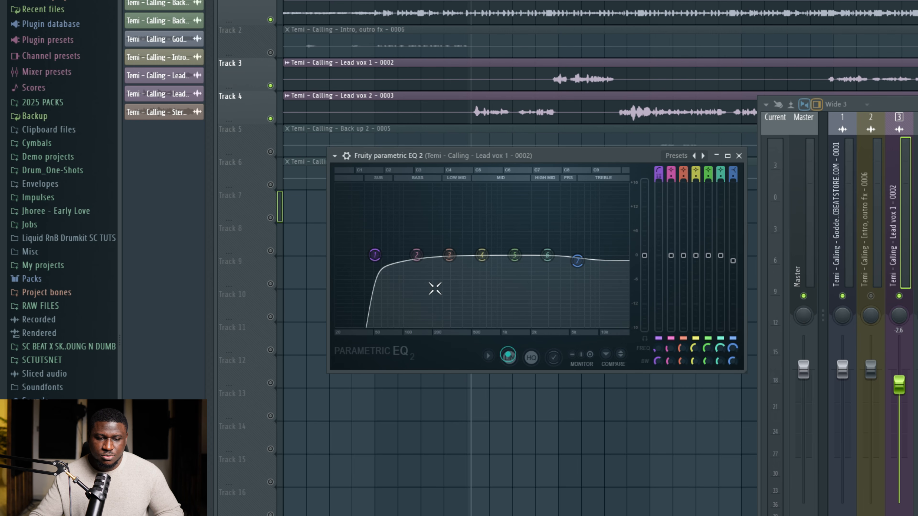
Raise the high-pass cutoff of EQ band 1 to about 100 Hz while listening to the lead vocals.
{"action": "left_click_drag", "start_coordinate": [375, 255], "coordinate": [393, 255]}
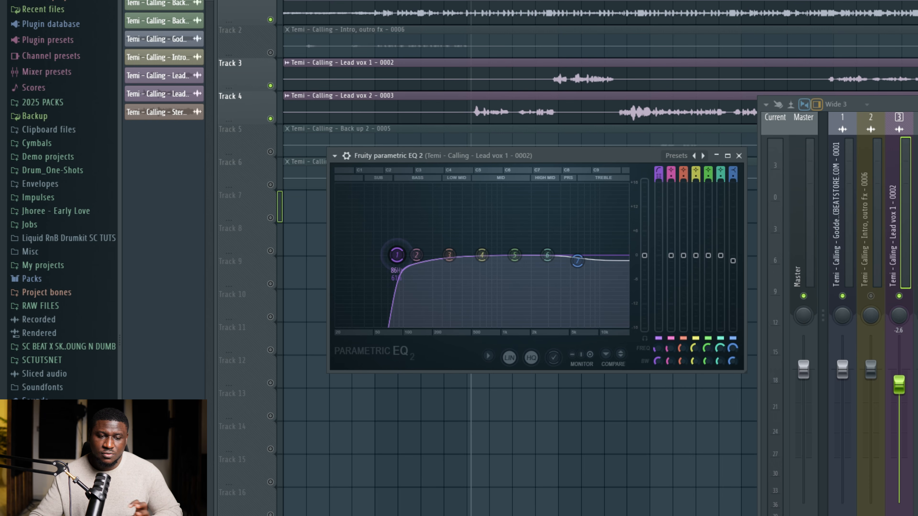
{"action": "key", "text": "space"}
{"action": "left_click_drag", "start_coordinate": [396, 255], "coordinate": [406, 255]}
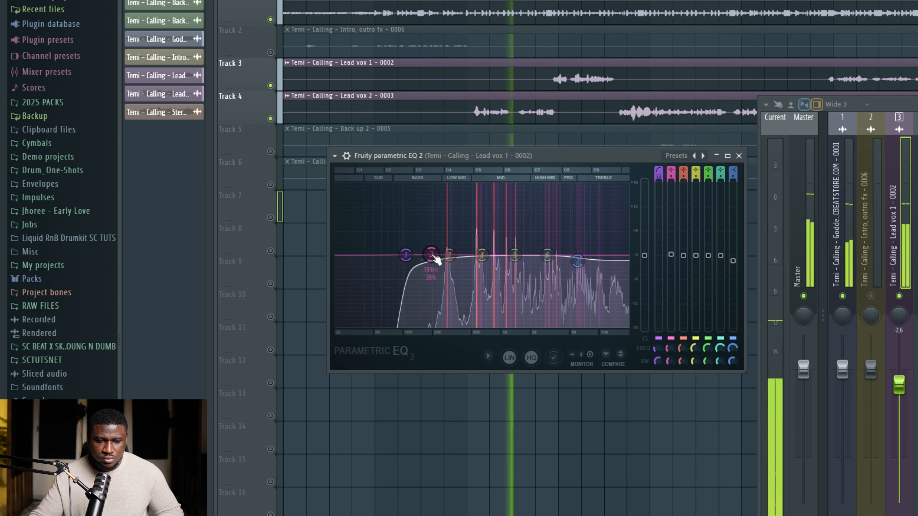
{"action": "key", "text": "space"}
Sweep narrow boosts on EQ bands 2 and 3 during playback, then cut band 2 just above 200 Hz and band 3 at about 535 Hz.
{"action": "left_click_drag", "start_coordinate": [416, 255], "coordinate": [439, 217]}
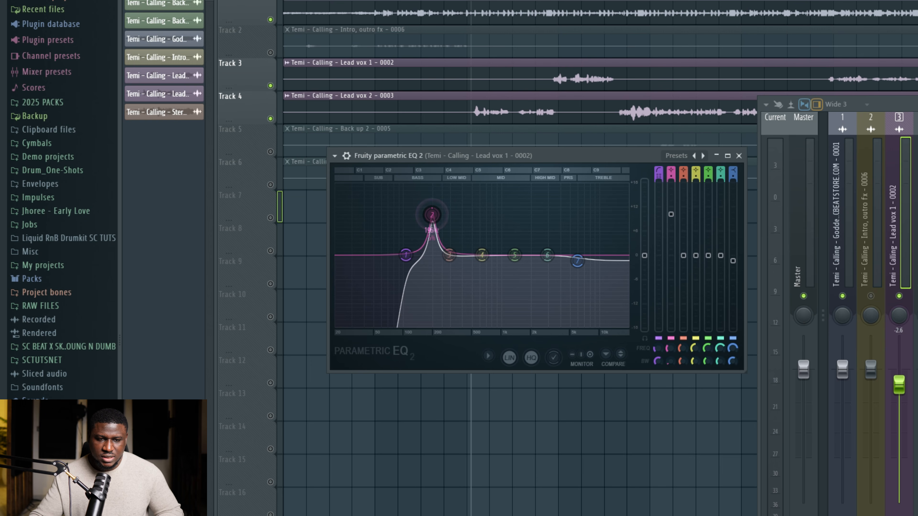
{"action": "key", "text": "space"}
{"action": "left_click_drag", "start_coordinate": [427, 215], "coordinate": [475, 206]}
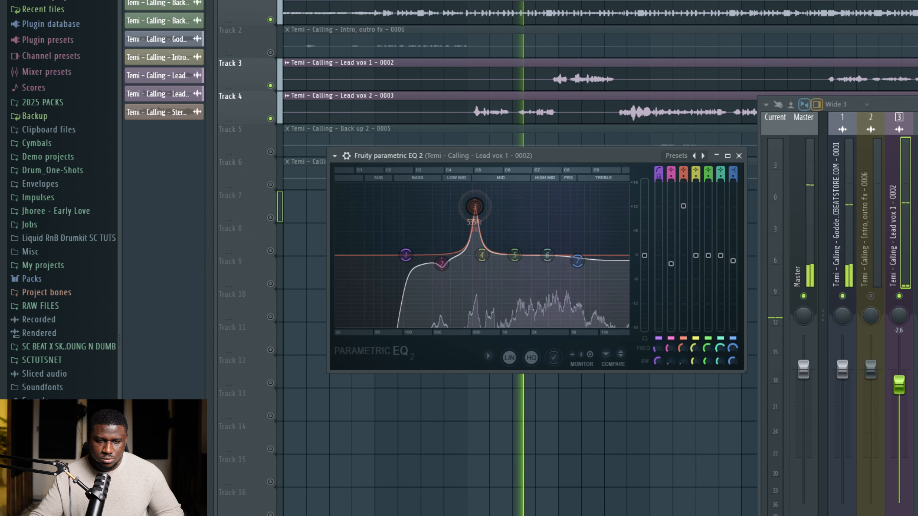
{"action": "left_click", "coordinate": [477, 208]}
{"action": "left_click_drag", "start_coordinate": [686, 213], "coordinate": [686, 273]}
{"action": "key", "text": "space"}
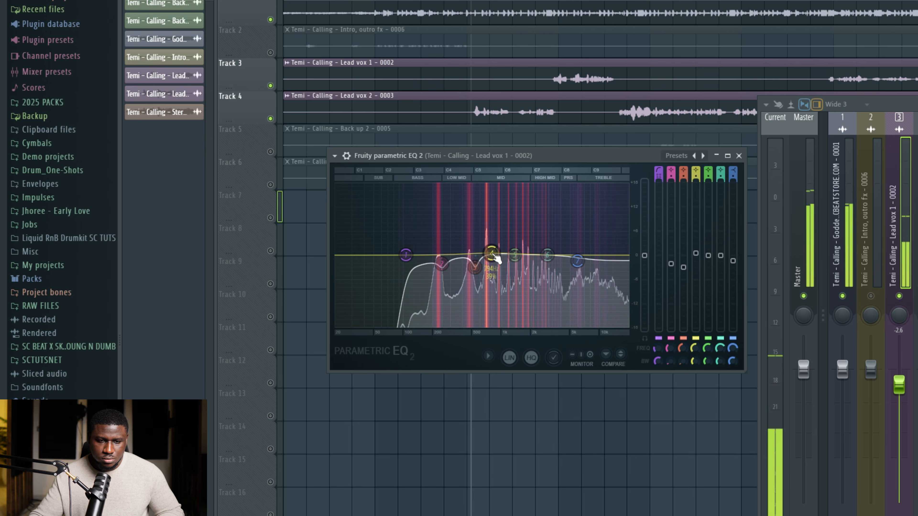
Boost a narrowed EQ band 4 at about 940 Hz during playback, then turn it into a slight cut.
{"action": "left_click_drag", "start_coordinate": [492, 252], "coordinate": [500, 220]}
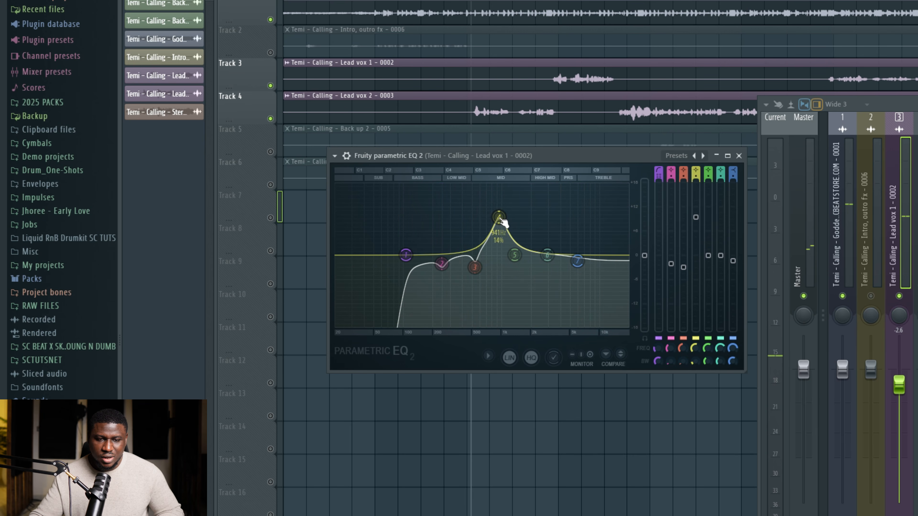
{"action": "key", "text": "space"}
{"action": "scroll", "coordinate": [503, 222], "scroll_direction": "down", "scroll_amount": 3}
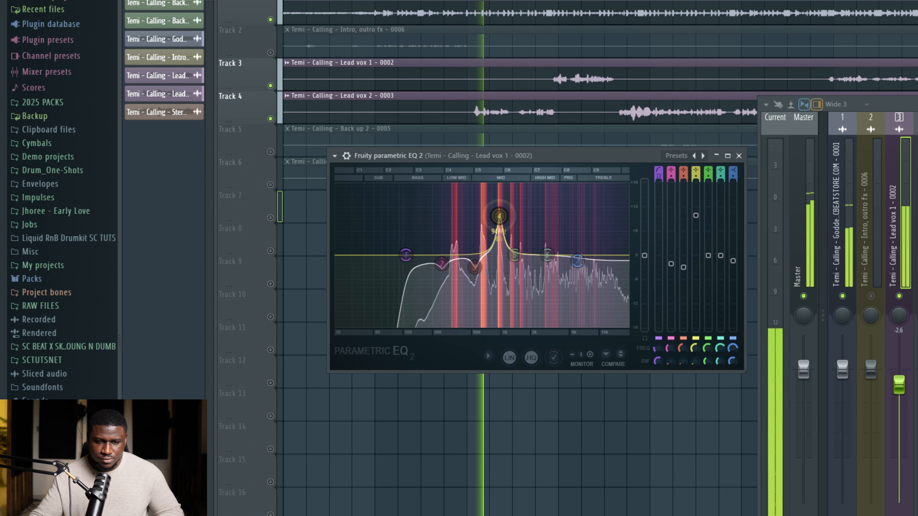
{"action": "left_click_drag", "start_coordinate": [500, 218], "coordinate": [501, 214]}
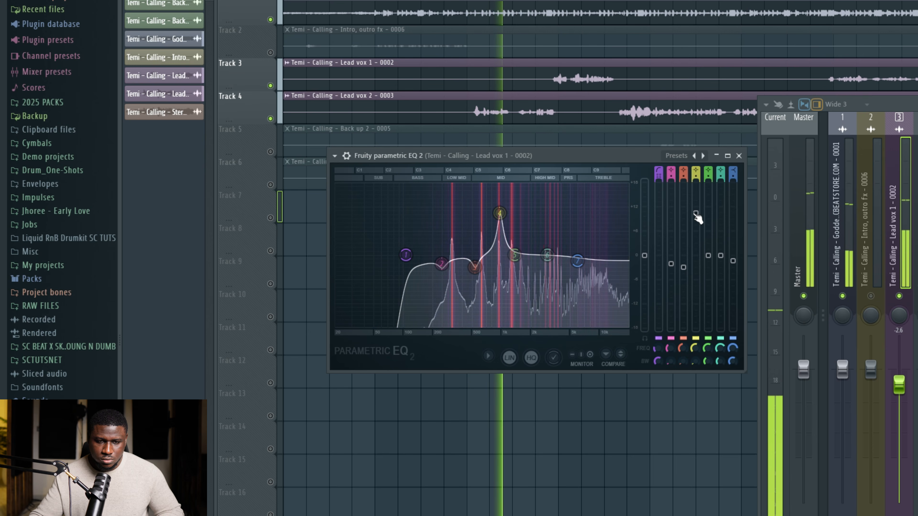
{"action": "left_click_drag", "start_coordinate": [696, 214], "coordinate": [695, 264]}
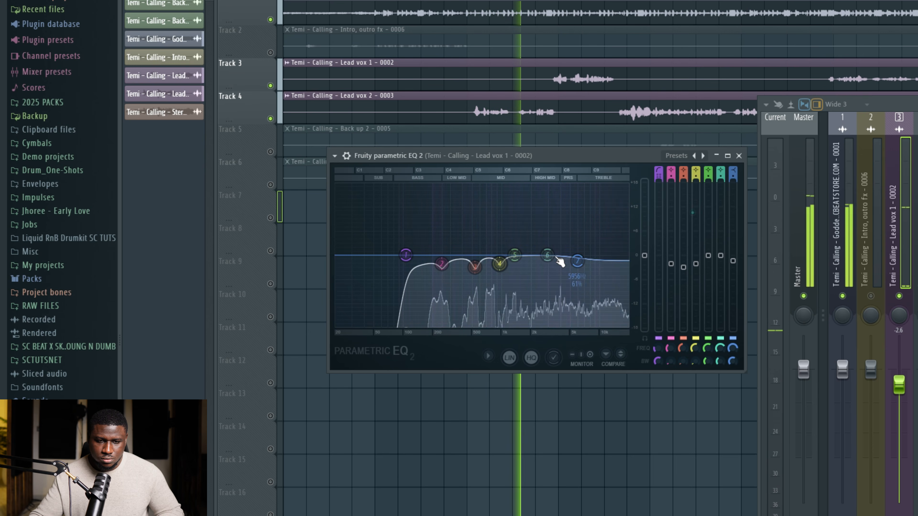
Boost and narrow EQ band 5 during playback to find a harsh frequency, then turn it into a slight cut at about 1370 Hz.
{"action": "left_click_drag", "start_coordinate": [516, 252], "coordinate": [528, 220]}
{"action": "scroll", "coordinate": [524, 259], "scroll_direction": "down", "scroll_amount": 5}
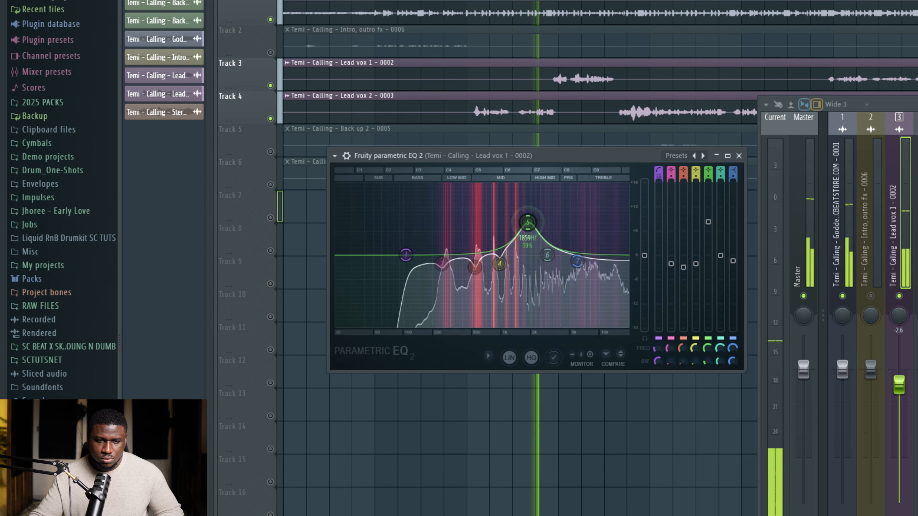
{"action": "scroll", "coordinate": [529, 222], "scroll_direction": "down", "scroll_amount": 5}
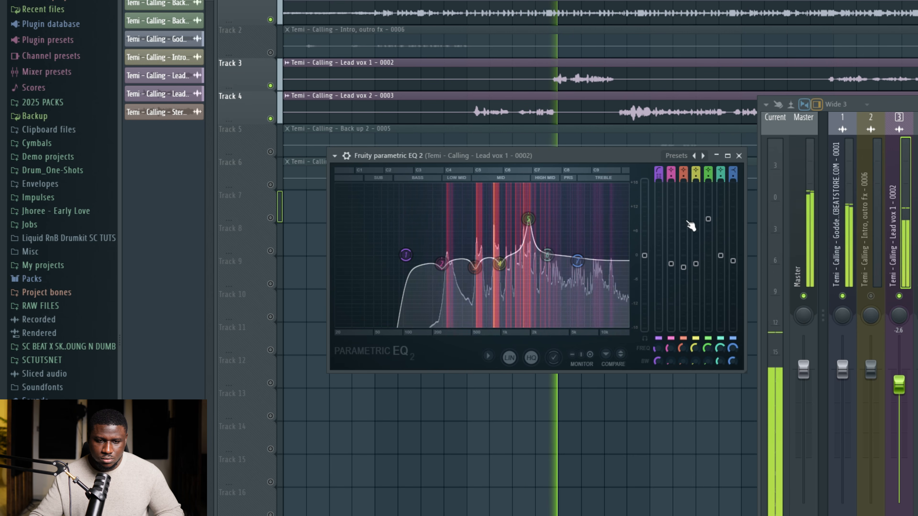
{"action": "left_click_drag", "start_coordinate": [529, 219], "coordinate": [514, 214]}
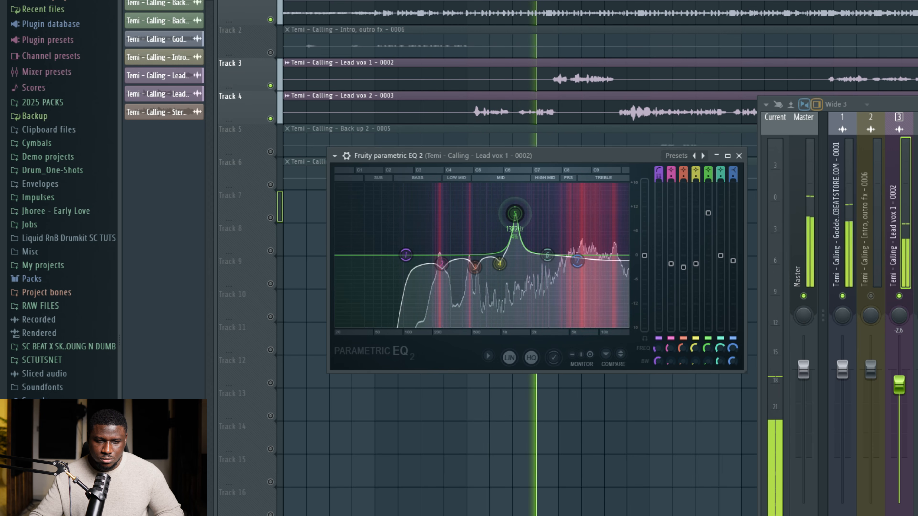
{"action": "left_click", "coordinate": [709, 214]}
{"action": "left_click_drag", "start_coordinate": [709, 266], "coordinate": [709, 267]}
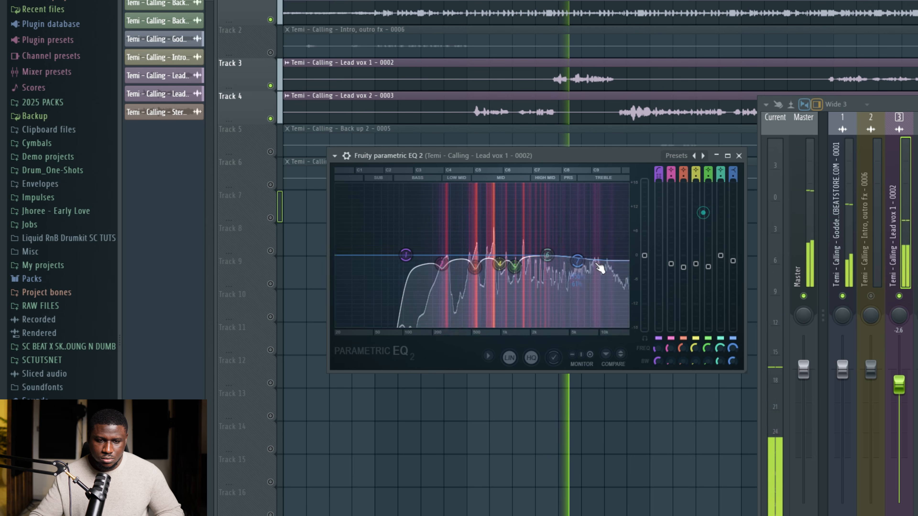
Sweep a narrow boost on EQ band 6, cut it slightly just above 2 kHz, and fine-tune band 7's slight high-shelf cut.
{"action": "scroll", "coordinate": [549, 256], "scroll_direction": "down", "scroll_amount": 5}
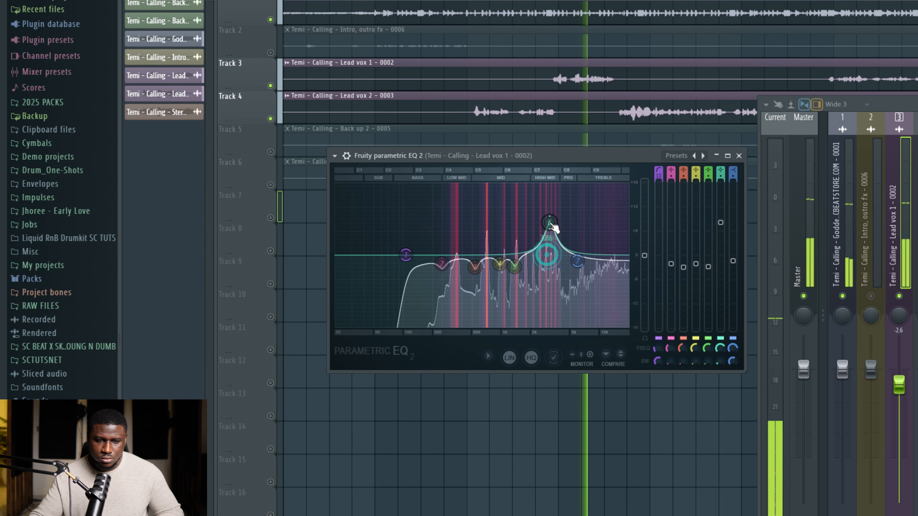
{"action": "left_click_drag", "start_coordinate": [550, 223], "coordinate": [538, 220]}
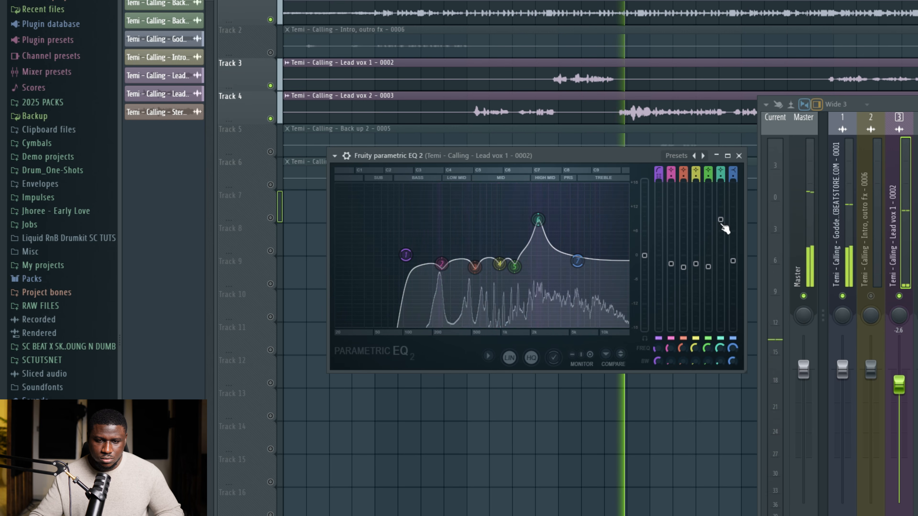
{"action": "left_click_drag", "start_coordinate": [721, 220], "coordinate": [720, 224]}
{"action": "left_click_drag", "start_coordinate": [721, 264], "coordinate": [721, 267]}
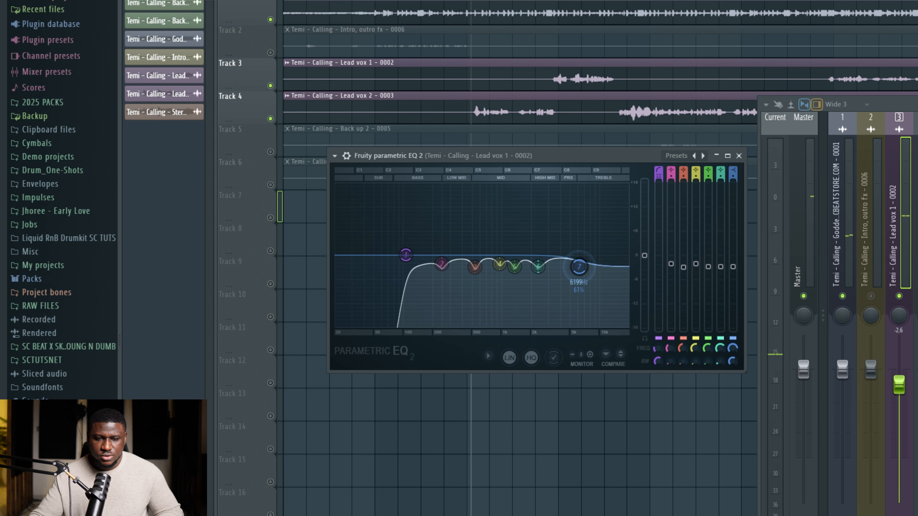
{"action": "key", "text": "space"}
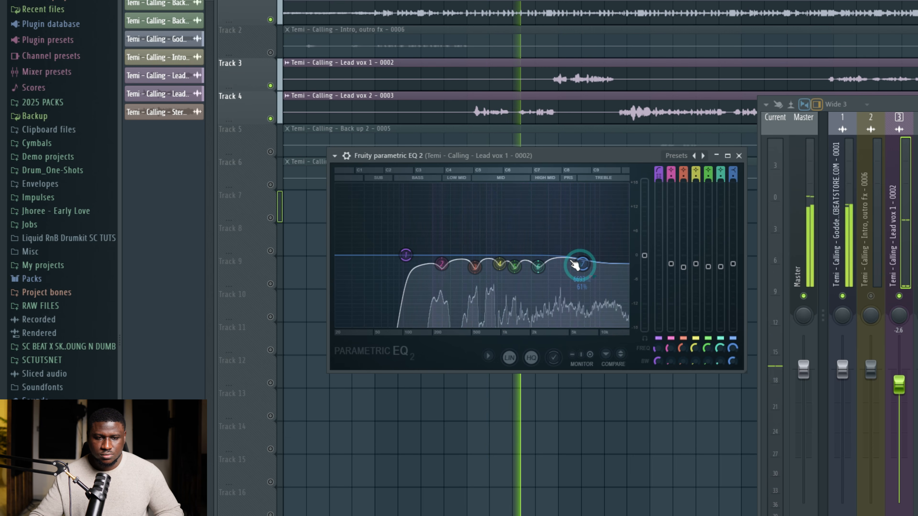
{"action": "left_click_drag", "start_coordinate": [569, 263], "coordinate": [572, 261]}
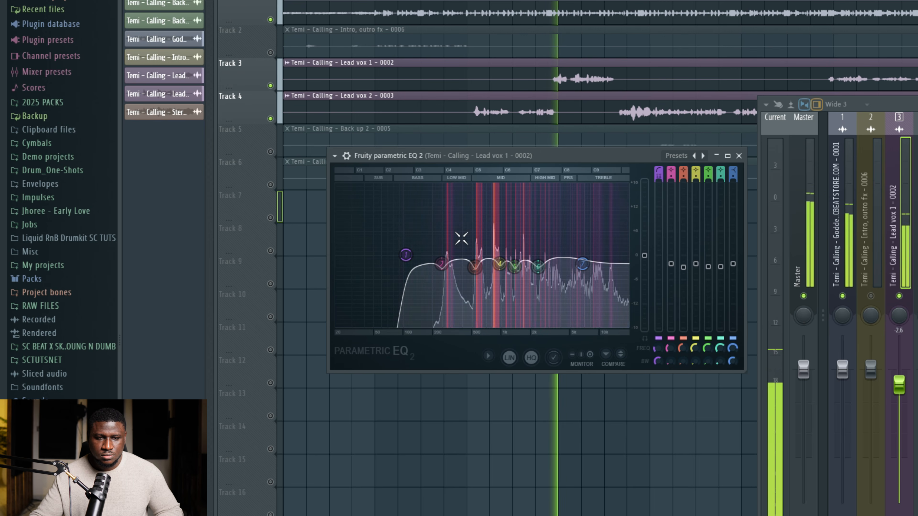
Play the vocals over the beat with the lead vocal's parametric EQ enabled and bypassed to compare the sound.
{"action": "left_click", "coordinate": [346, 156]}
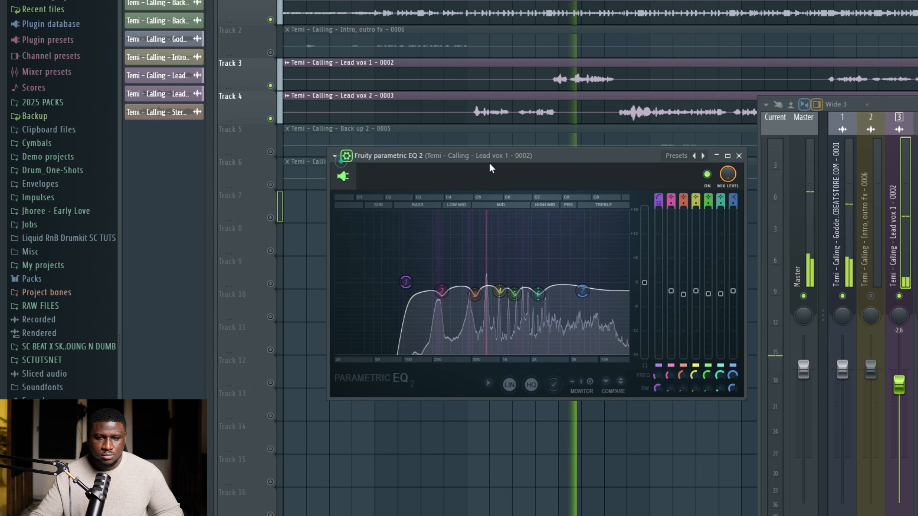
{"action": "key", "text": "space"}
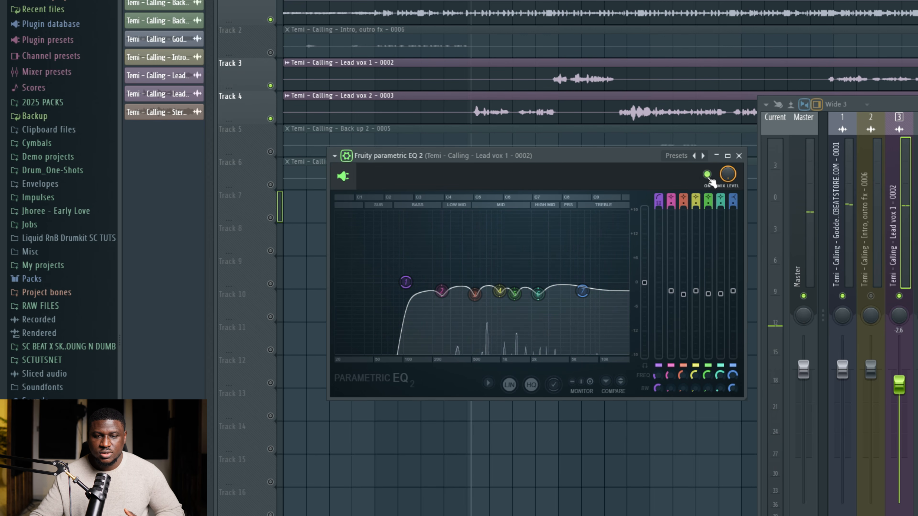
{"action": "key", "text": "space"}
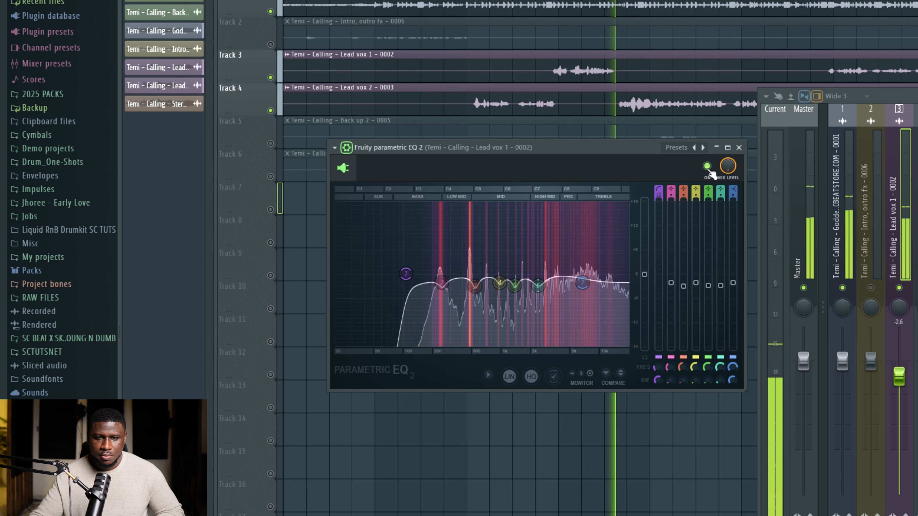
{"action": "key", "text": "space"}
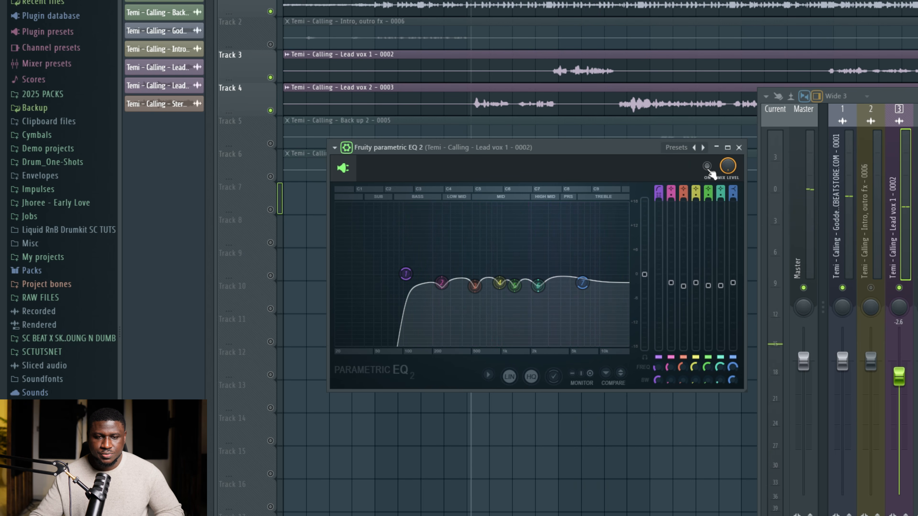
{"action": "key", "text": "space"}
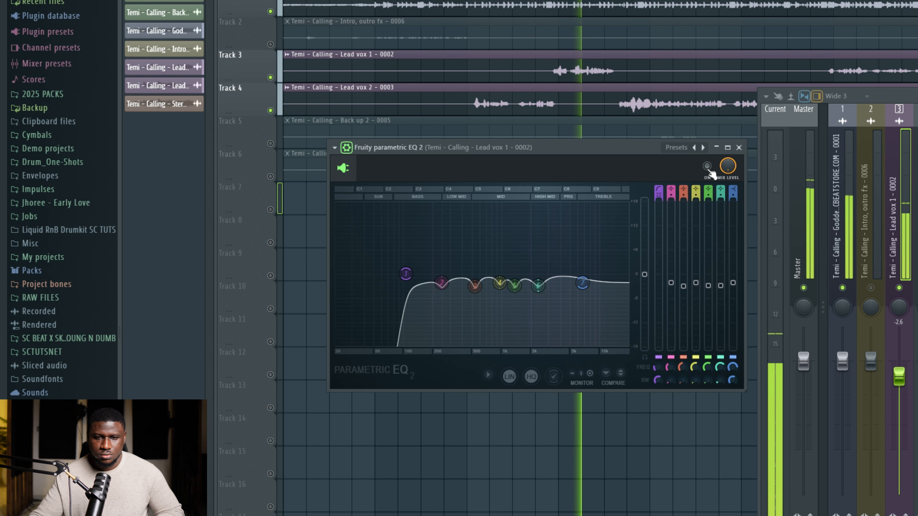
{"action": "key", "text": "space"}
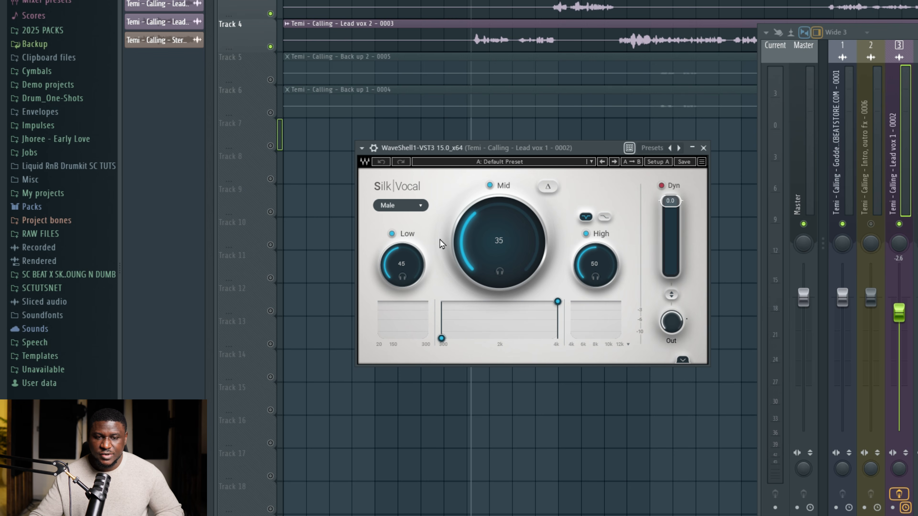
Compare the lead vocal with Silk Vocal's default preset bypassed and enabled while the beat plays.
{"action": "left_click", "coordinate": [373, 148]}
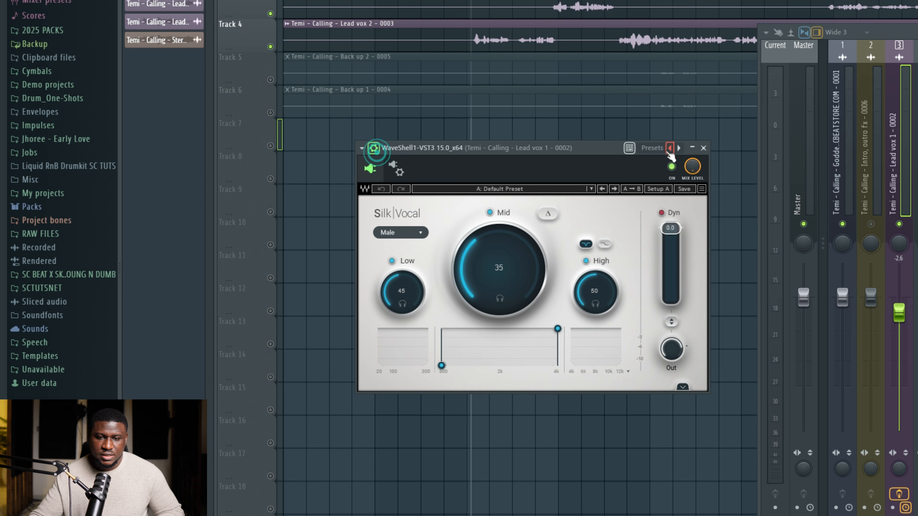
{"action": "key", "text": "space"}
{"action": "left_click", "coordinate": [673, 167]}
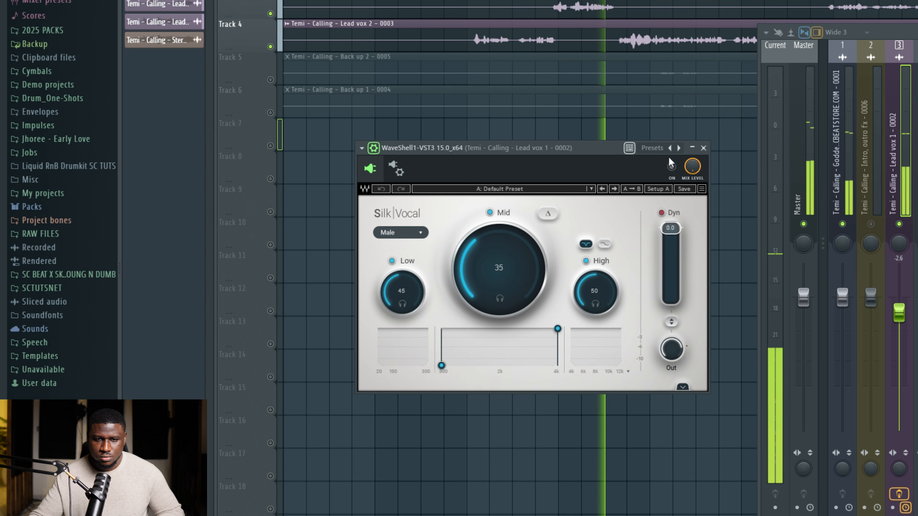
{"action": "key", "text": "space"}
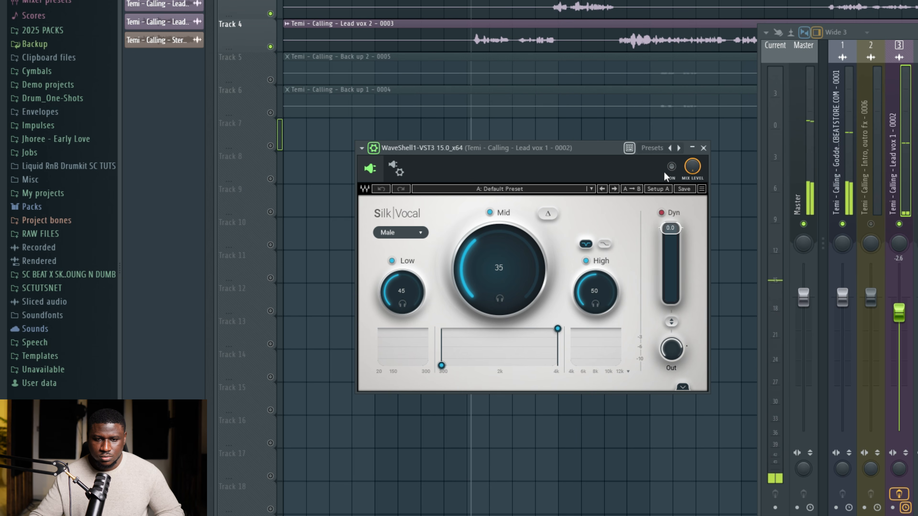
{"action": "key", "text": "space"}
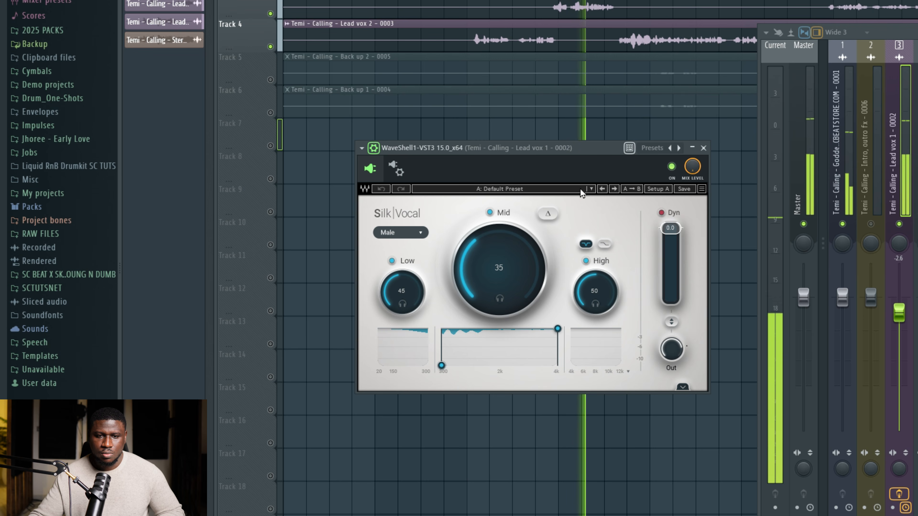
{"action": "left_click", "coordinate": [547, 152]}
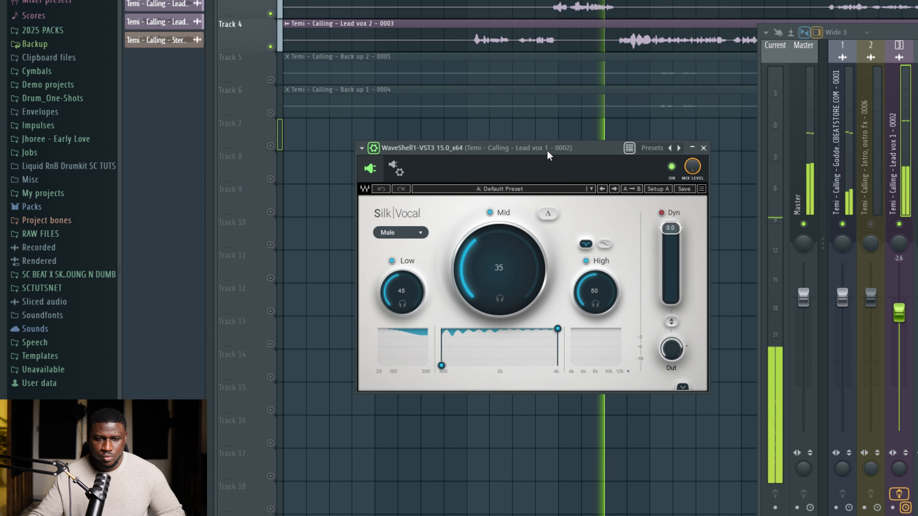
{"action": "key", "text": "space"}
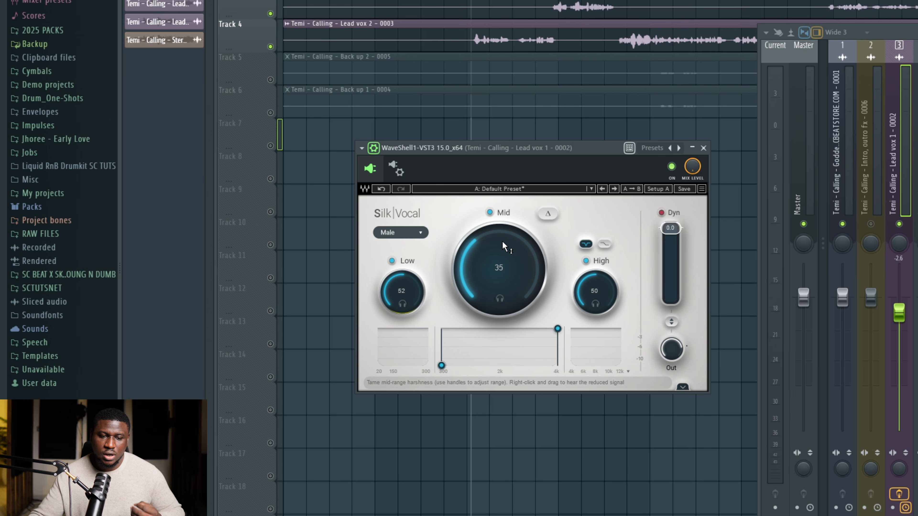
Set Silk Vocal's Low to 34, Mid to 49 and High to 55 while listening to the lead vocal.
{"action": "left_click_drag", "start_coordinate": [502, 255], "coordinate": [502, 249]}
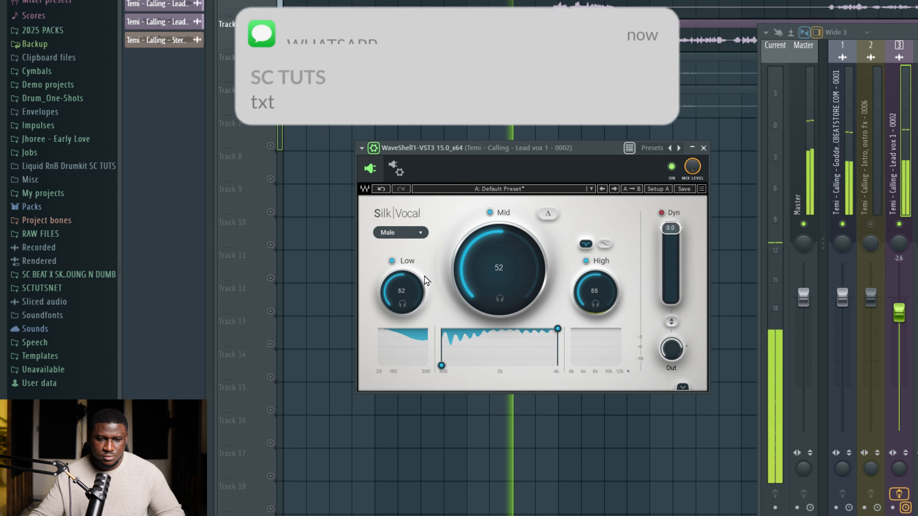
{"action": "left_click_drag", "start_coordinate": [485, 270], "coordinate": [484, 275]}
{"action": "mouse_move", "coordinate": [405, 289]}
{"action": "left_mouse_down"}
{"action": "mouse_move", "coordinate": [404, 308]}
{"action": "mouse_move", "coordinate": [403, 289]}
{"action": "left_mouse_up"}
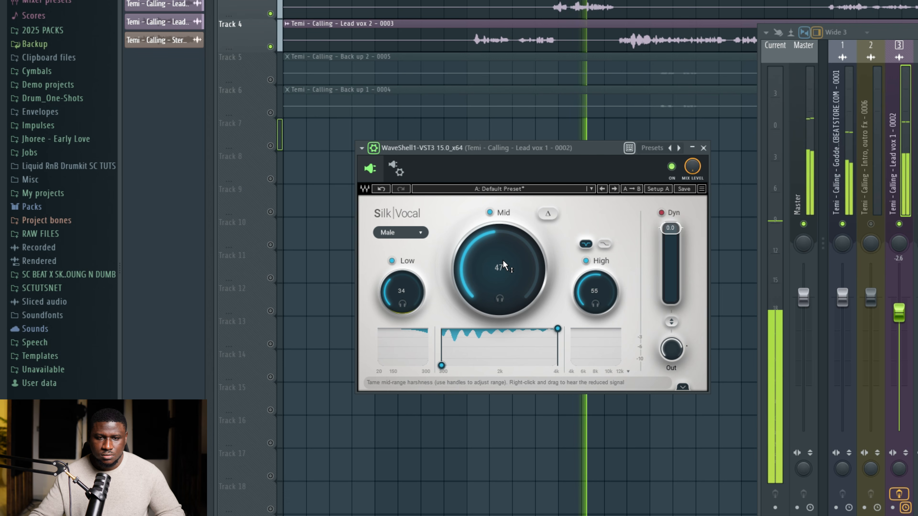
{"action": "left_click_drag", "start_coordinate": [503, 260], "coordinate": [502, 258]}
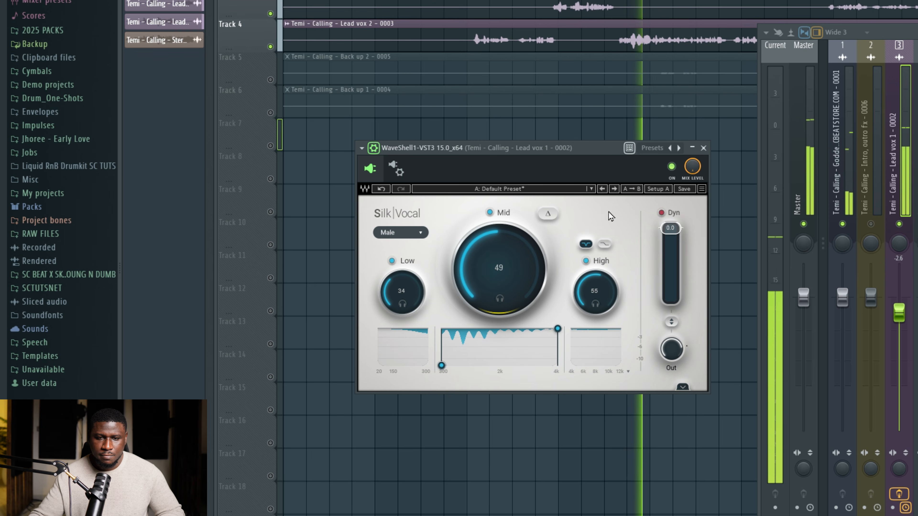
{"action": "key", "text": "space"}
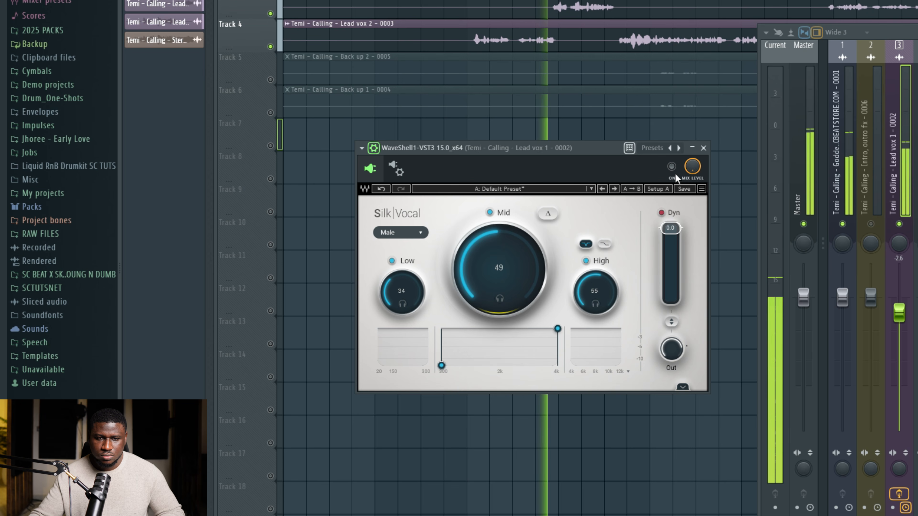
Compare the lead vocal with the adjusted Silk Vocal processing bypassed and enabled during playback.
{"action": "key", "text": "space"}
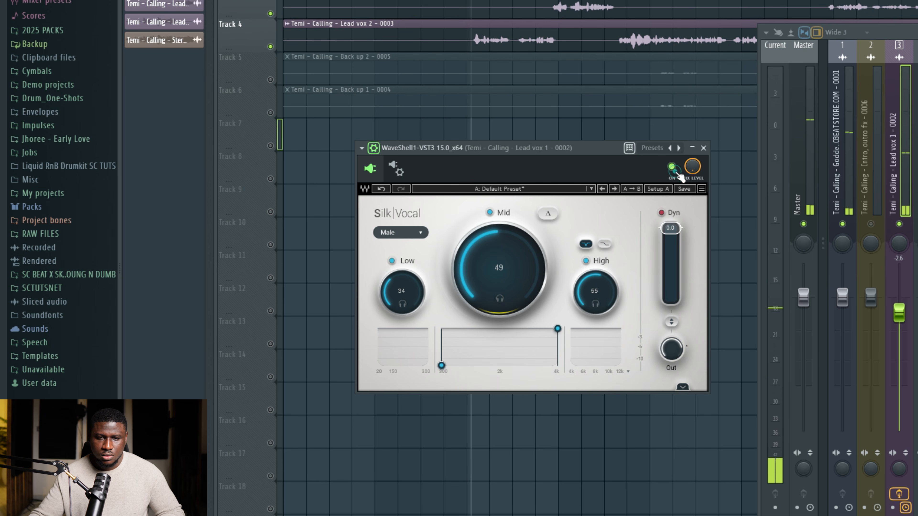
{"action": "left_click", "coordinate": [673, 168]}
{"action": "key", "text": "space"}
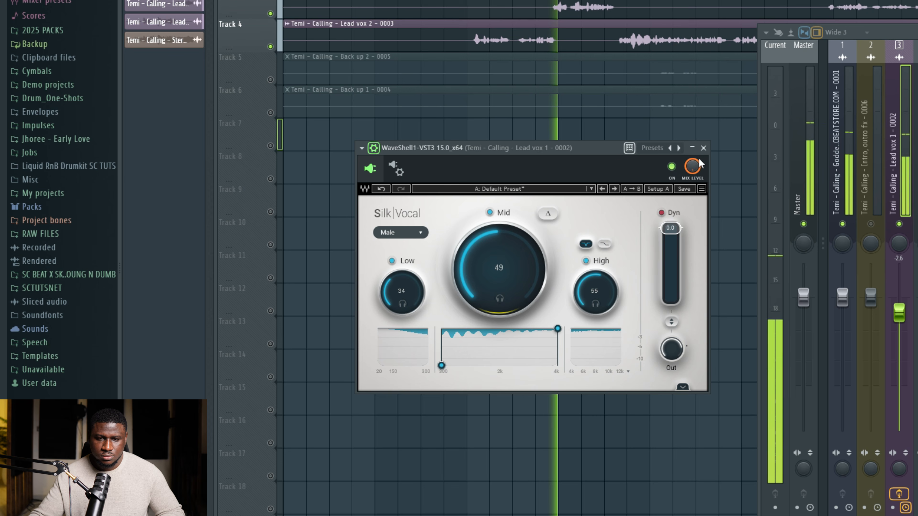
{"action": "key", "text": "space"}
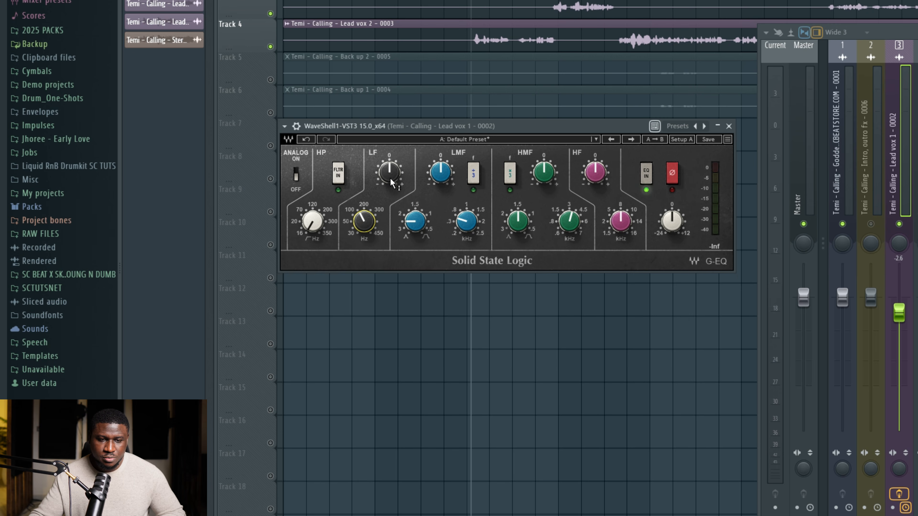
Cut the LF band gain slightly on the lead vocal's SSL G-EQ during playback.
{"action": "key", "text": "space"}
{"action": "left_click_drag", "start_coordinate": [391, 177], "coordinate": [390, 191]}
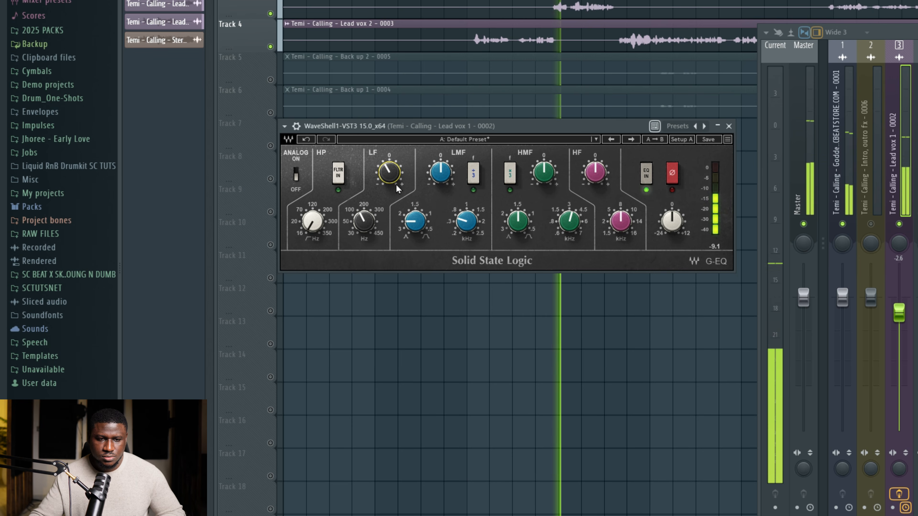
{"action": "key", "text": "space"}
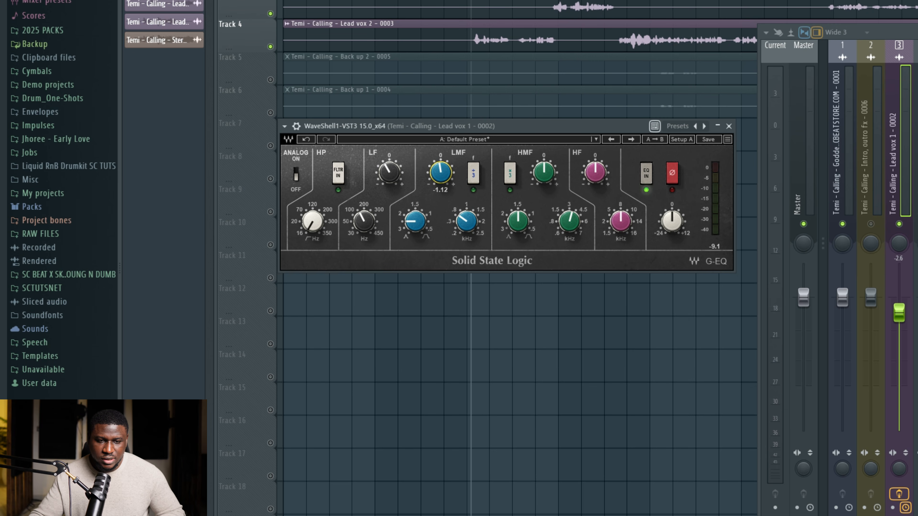
Fine-tune the G-EQ's LMF band to a slight cut at about 0.7 kHz while the vocals play.
{"action": "key", "text": "space"}
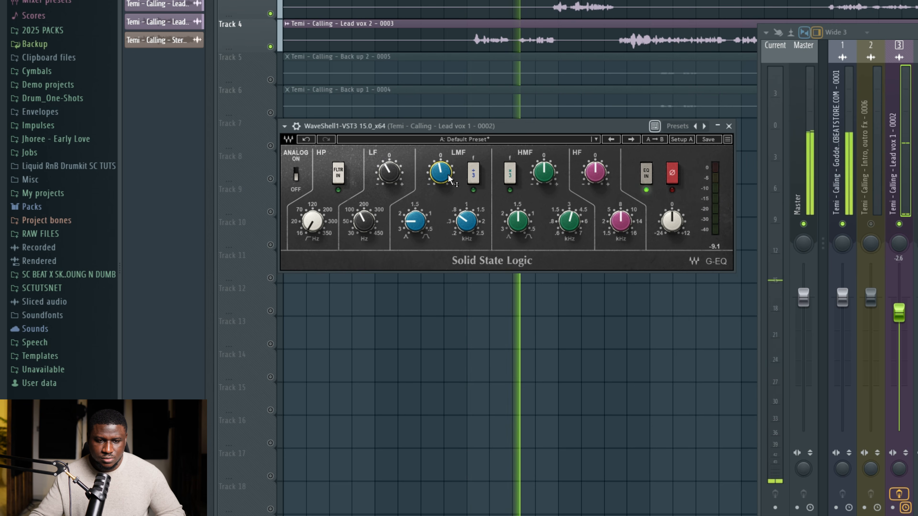
{"action": "left_click_drag", "start_coordinate": [447, 176], "coordinate": [446, 177]}
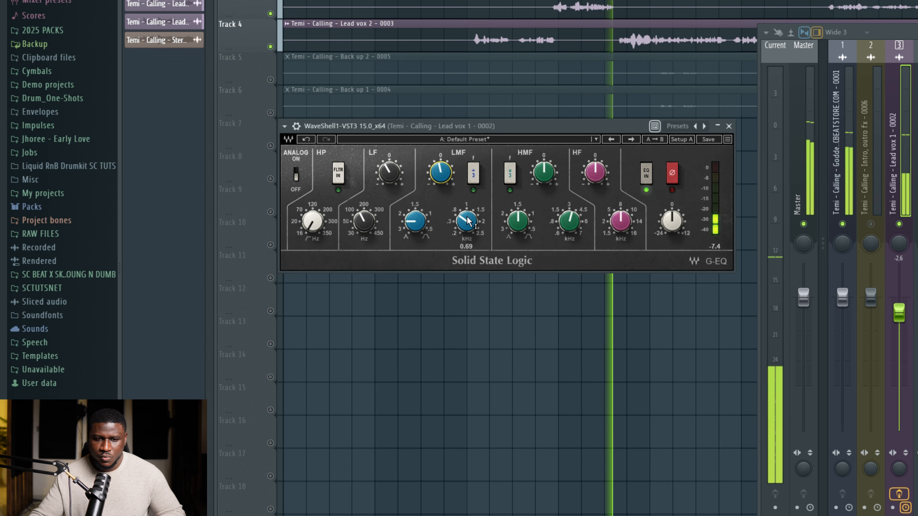
{"action": "left_click_drag", "start_coordinate": [466, 214], "coordinate": [473, 225]}
{"action": "key", "text": "space"}
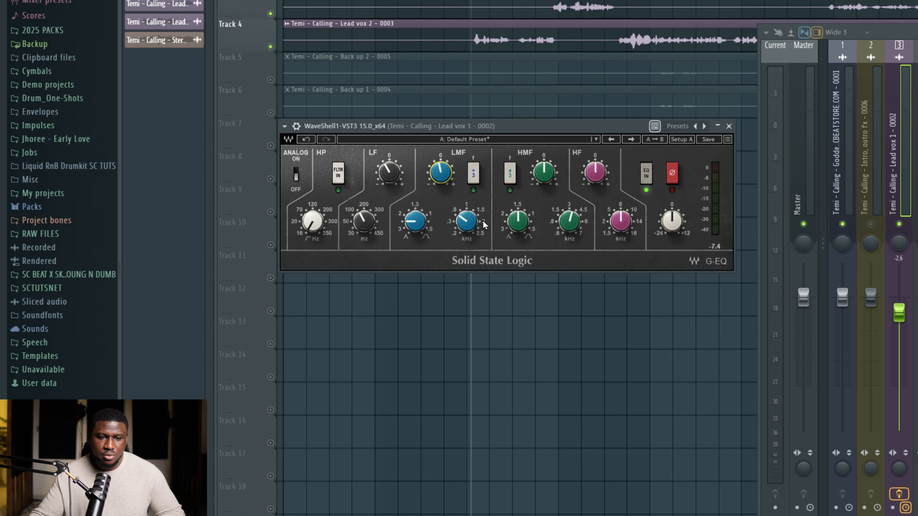
Compare the lead vocal with the SSL G-EQ bypassed and enabled during playback, and close the EQ.
{"action": "left_click", "coordinate": [296, 127]}
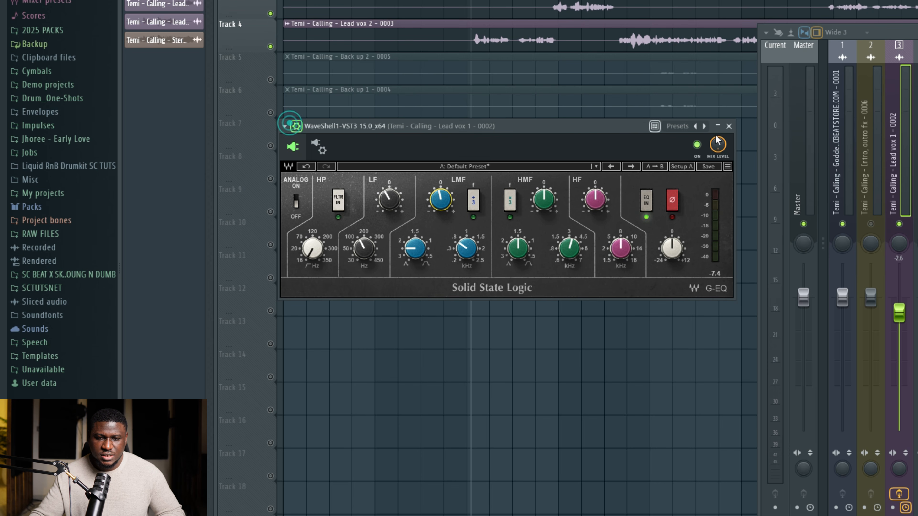
{"action": "key", "text": "space"}
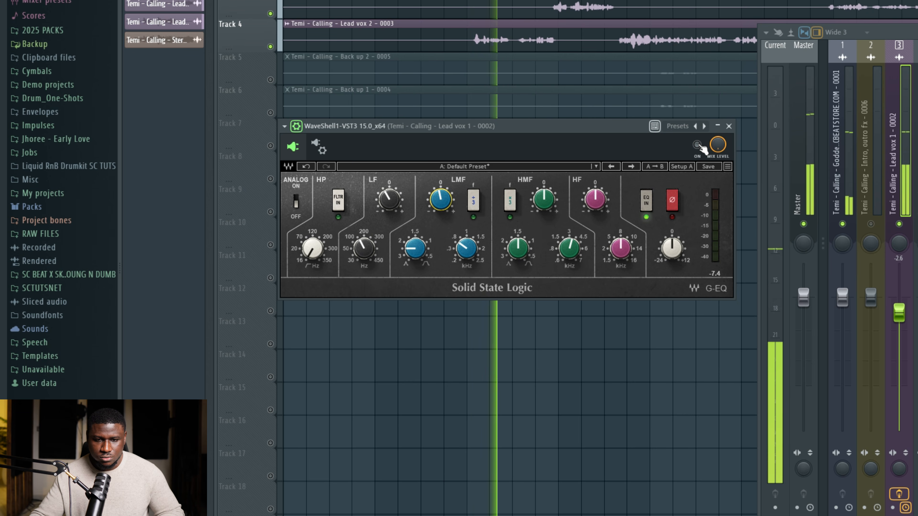
{"action": "key", "text": "space"}
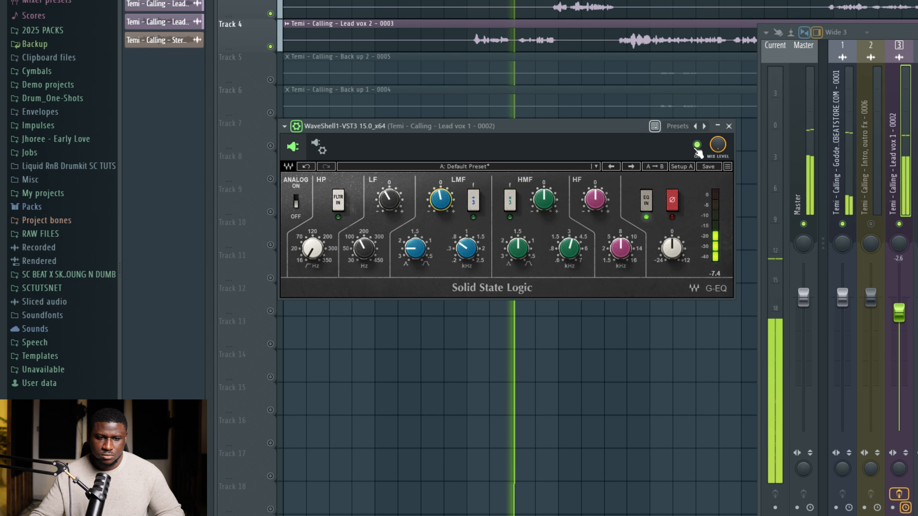
{"action": "key", "text": "space"}
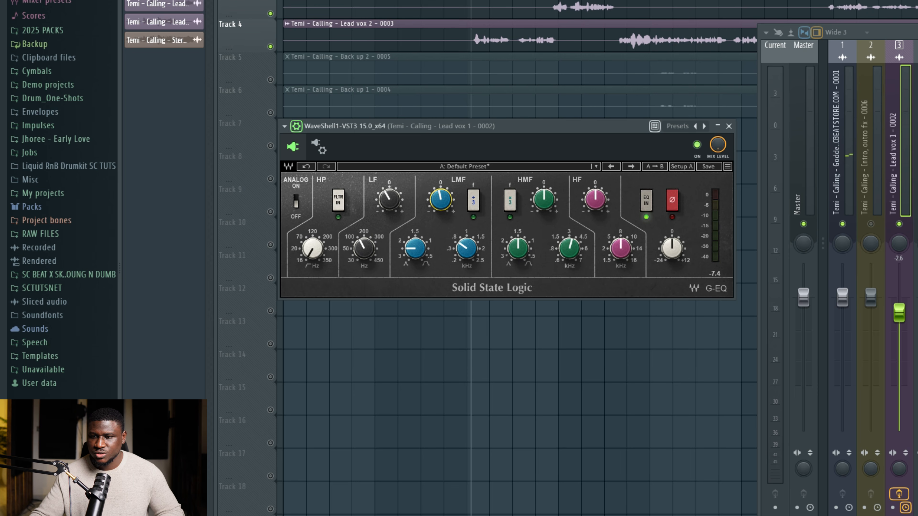
{"action": "left_click", "coordinate": [729, 126]}
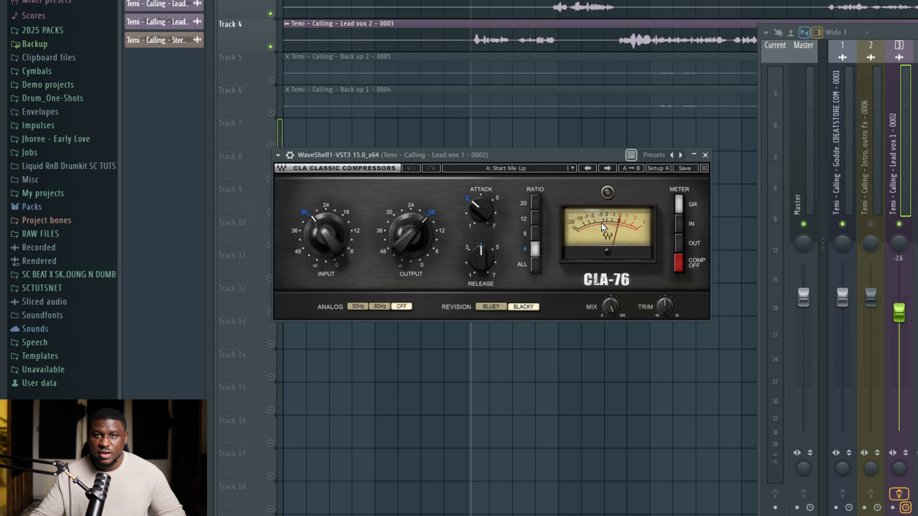
Audition the lead vocal through the CLA-76 and try a slightly higher input level.
{"action": "key", "text": "space"}
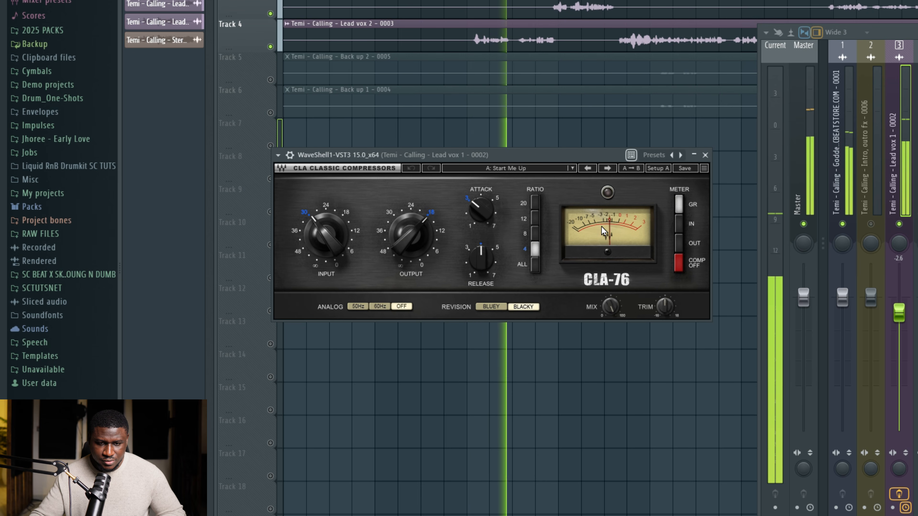
{"action": "key", "text": "space"}
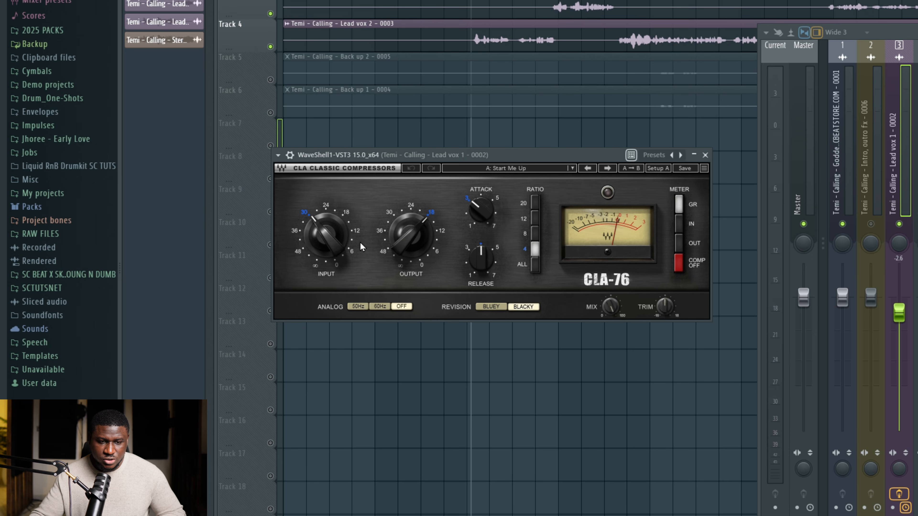
{"action": "left_click_drag", "start_coordinate": [335, 236], "coordinate": [336, 230]}
{"action": "key", "text": "space"}
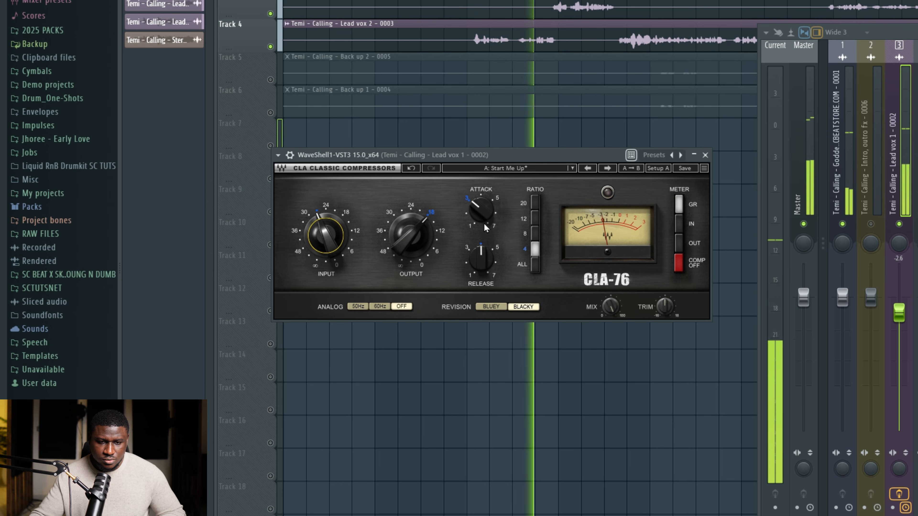
Set the CLA-76 attack to about 5 and lower its output to between 24 and 18 while the lead vocal plays.
{"action": "left_click", "coordinate": [477, 217]}
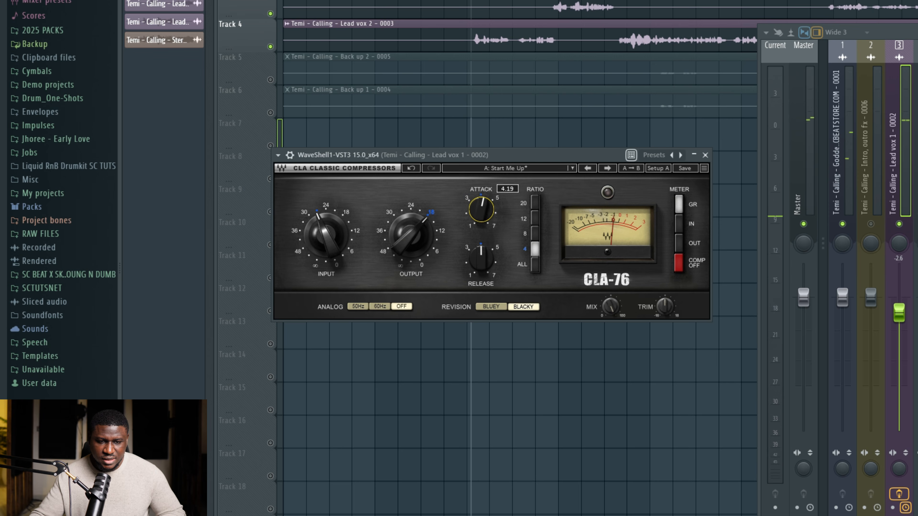
{"action": "key", "text": "space"}
{"action": "left_click_drag", "start_coordinate": [478, 211], "coordinate": [478, 208]}
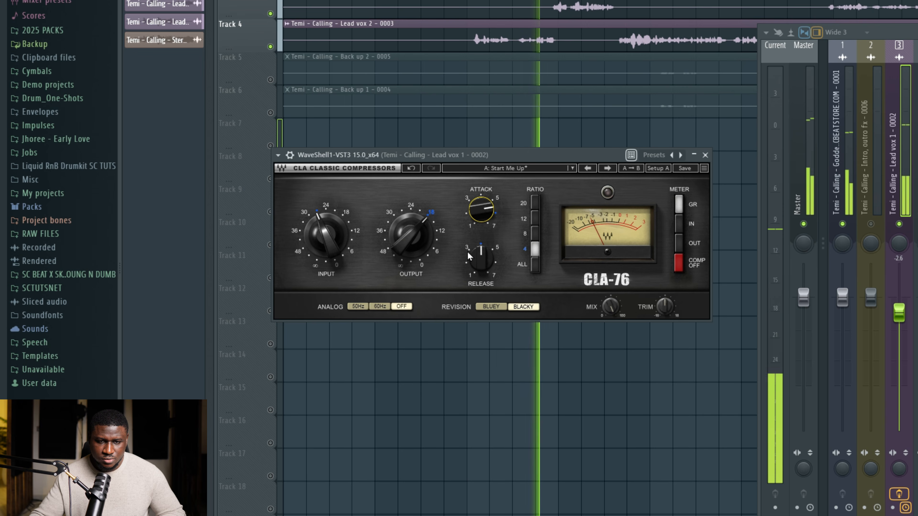
{"action": "key", "text": "space"}
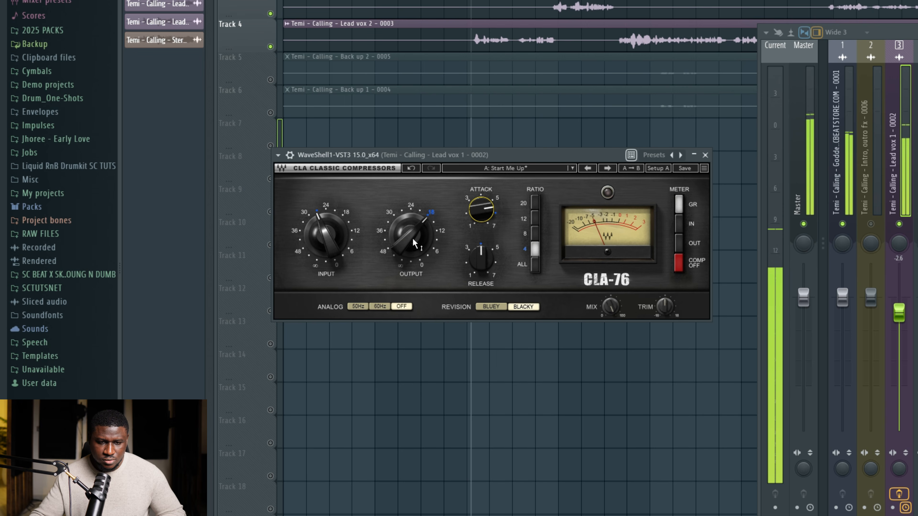
{"action": "left_click_drag", "start_coordinate": [409, 236], "coordinate": [409, 249]}
{"action": "key", "text": "space"}
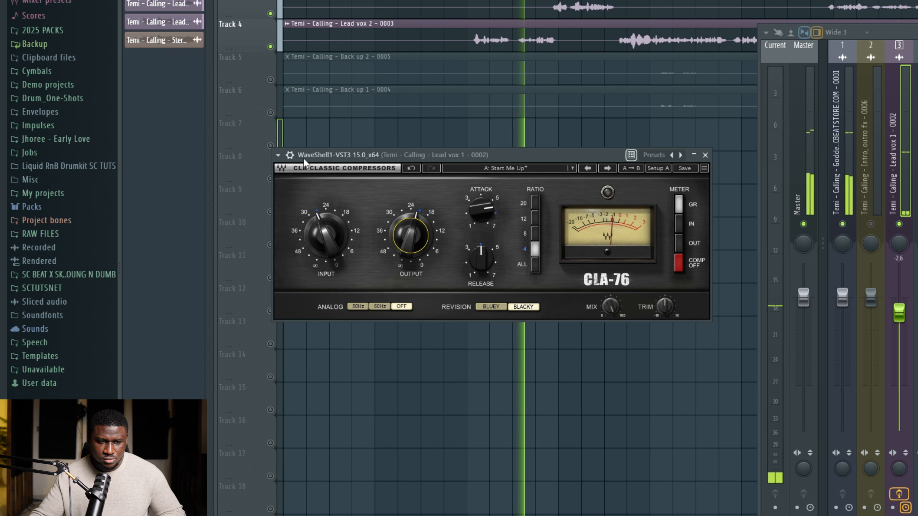
Compare the lead vocal with the CLA-76 compression bypassed and enabled during playback.
{"action": "left_click", "coordinate": [291, 156]}
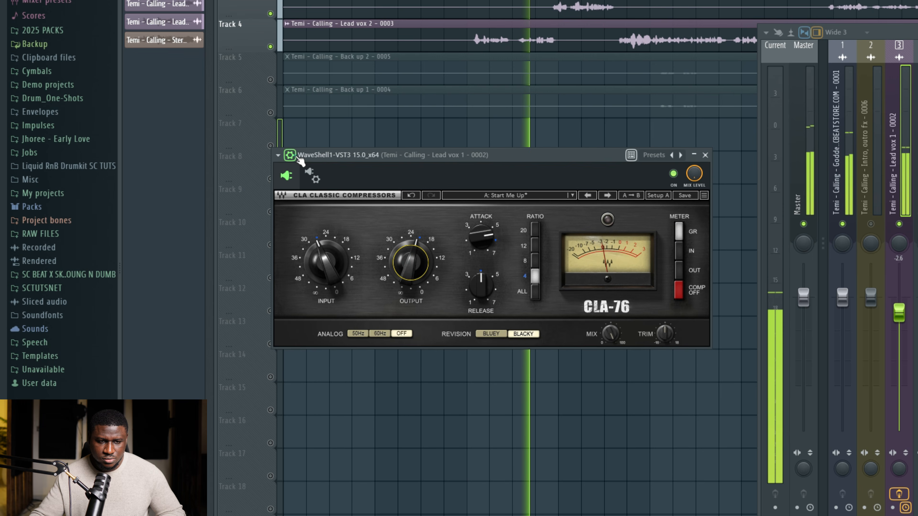
{"action": "left_click", "coordinate": [673, 174]}
{"action": "key", "text": "space"}
{"action": "key", "text": "space"}
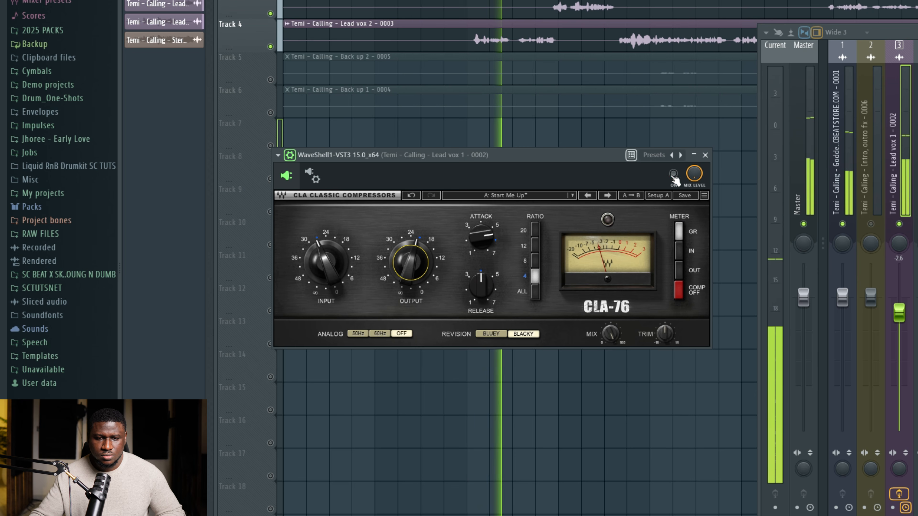
{"action": "left_click", "coordinate": [674, 174]}
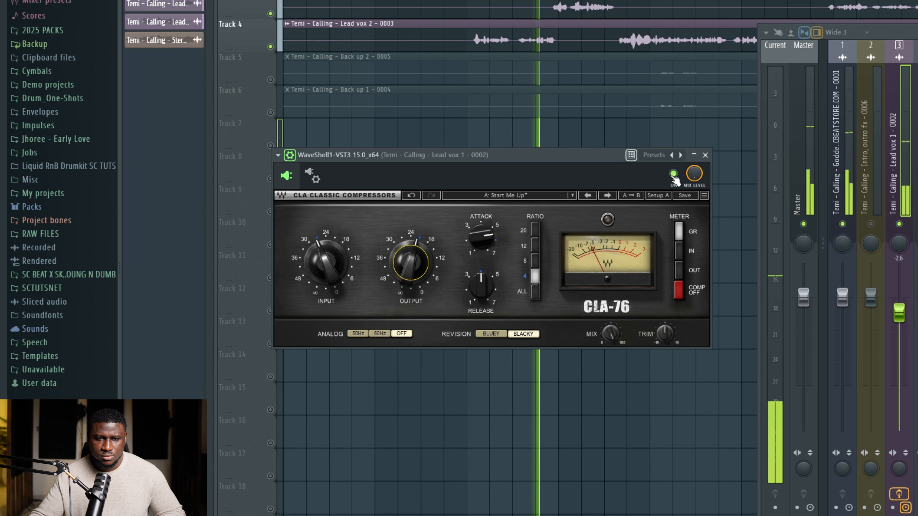
{"action": "left_click", "coordinate": [673, 175]}
{"action": "key", "text": "space"}
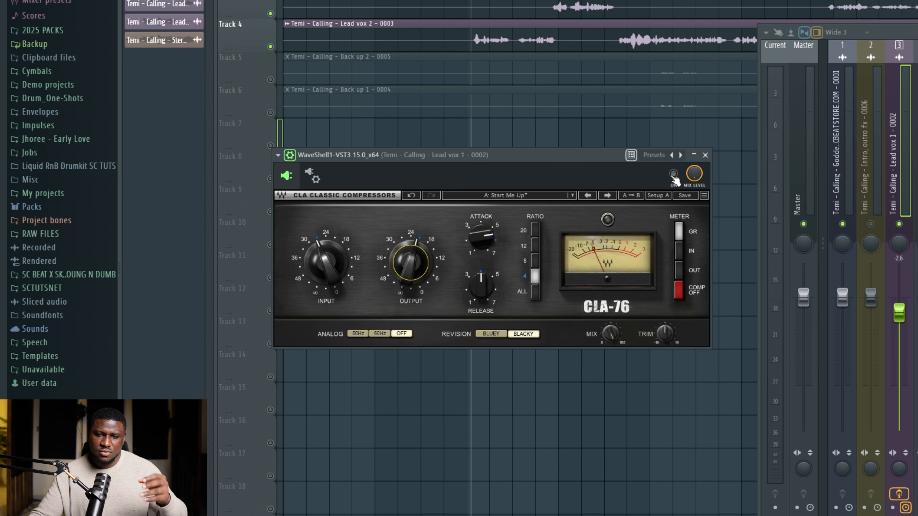
{"action": "left_click", "coordinate": [674, 174]}
{"action": "key", "text": "space"}
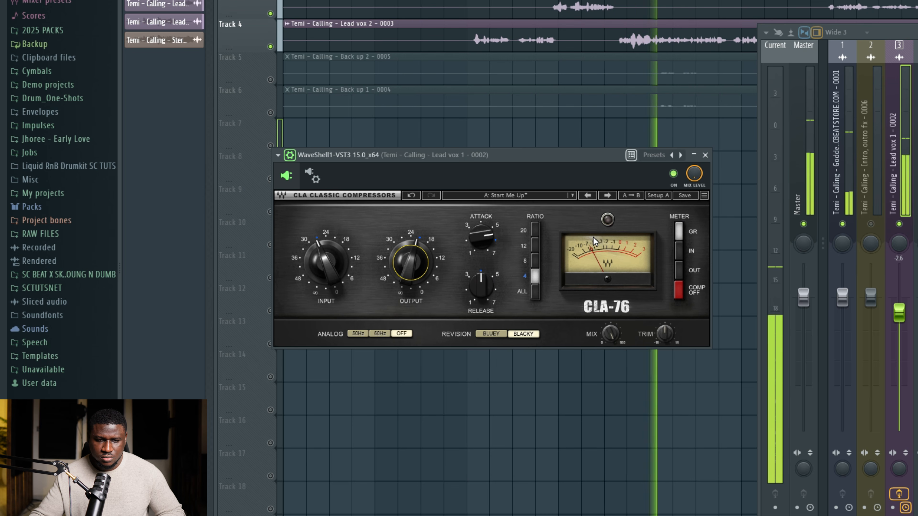
Set the CLA-76 input to about 30 while the lead vocal plays, and close the compressor.
{"action": "key", "text": "space"}
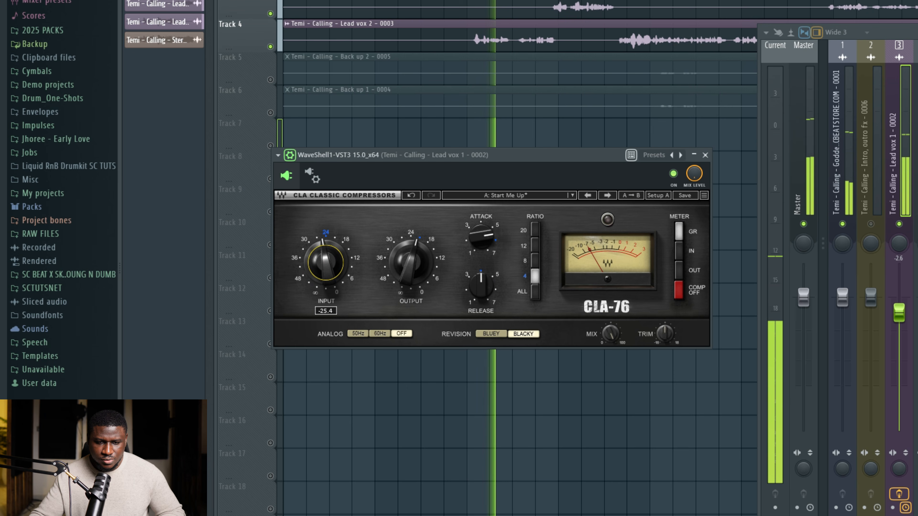
{"action": "left_click_drag", "start_coordinate": [326, 263], "coordinate": [324, 274]}
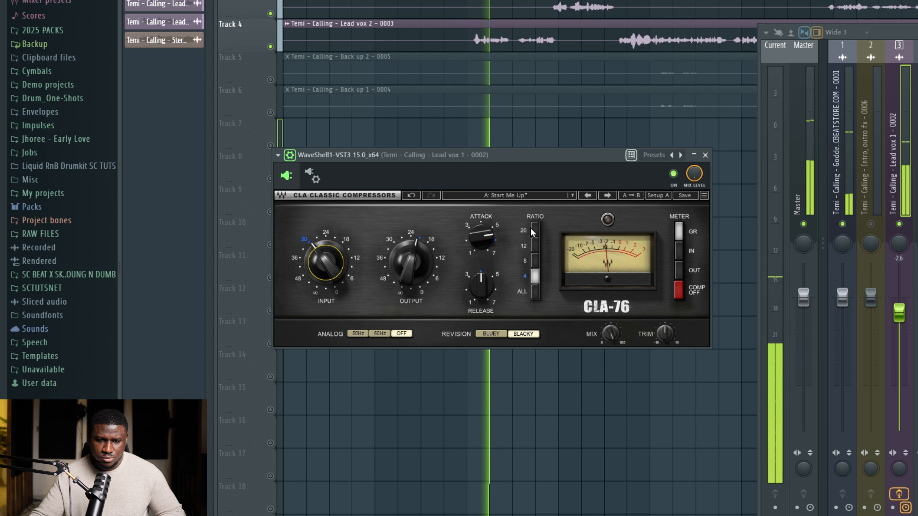
{"action": "left_click", "coordinate": [469, 156]}
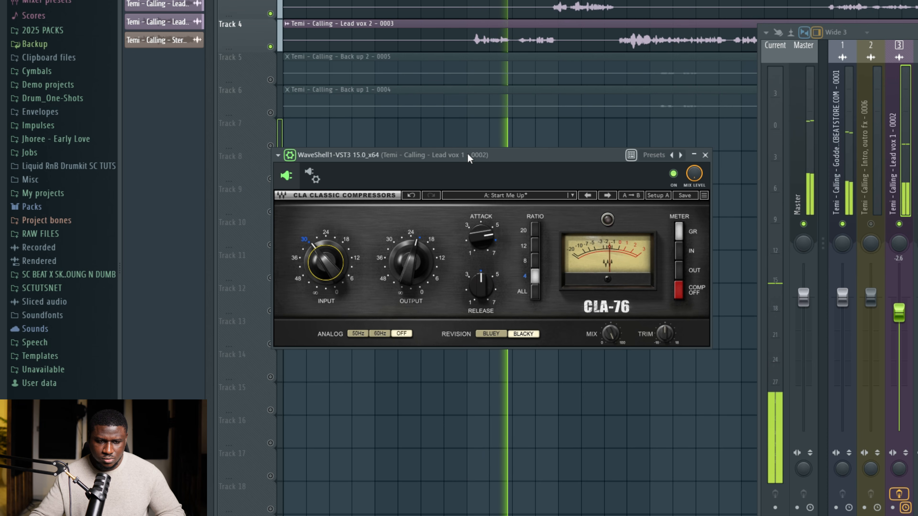
{"action": "key", "text": "Escape"}
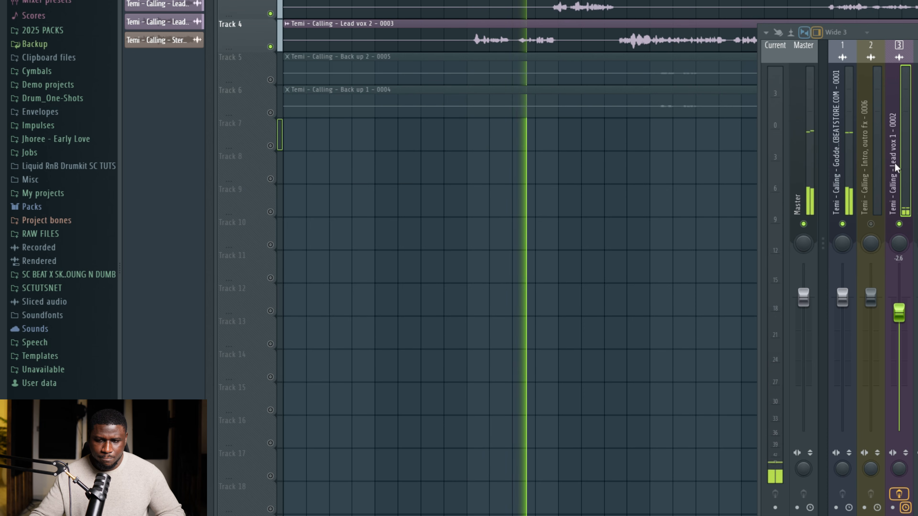
{"action": "left_click", "coordinate": [917, 166]}
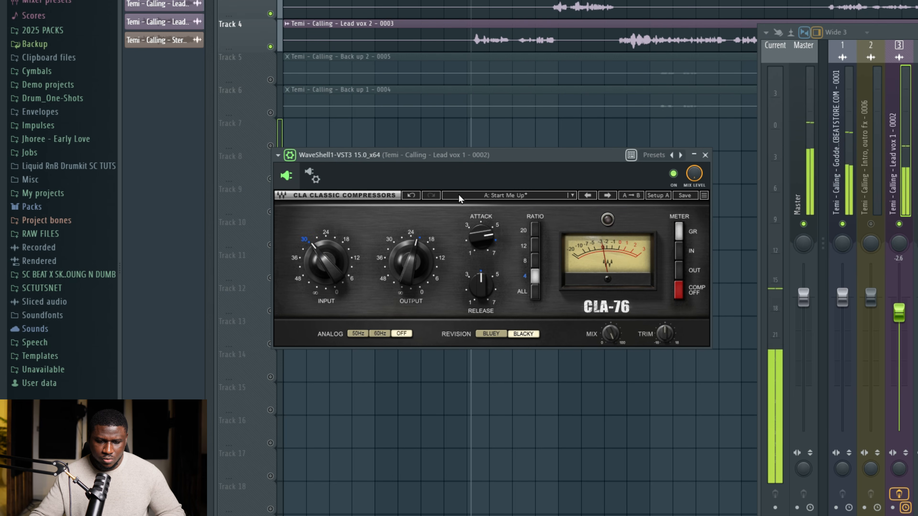
{"action": "left_click", "coordinate": [426, 456]}
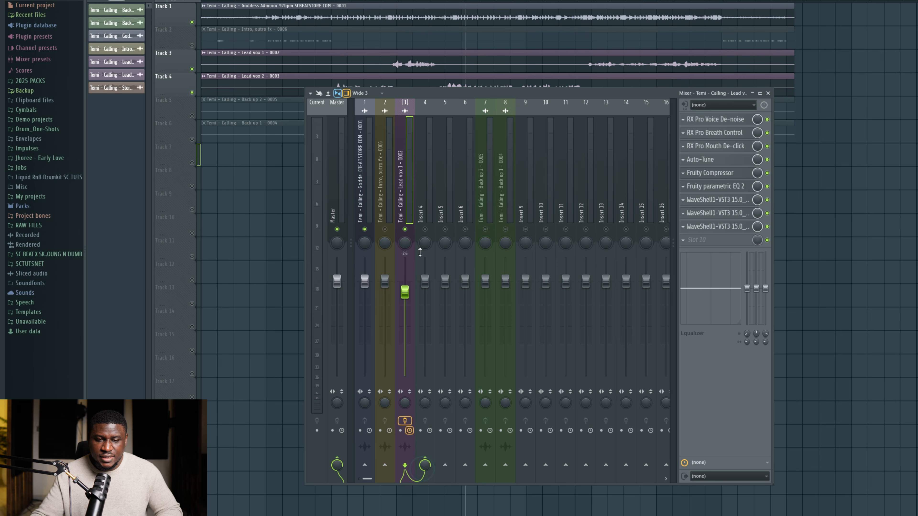
Set the Peak Reduction of the CLA-2A on Insert 4 to 93 while the vocals play.
{"action": "left_click", "coordinate": [425, 196]}
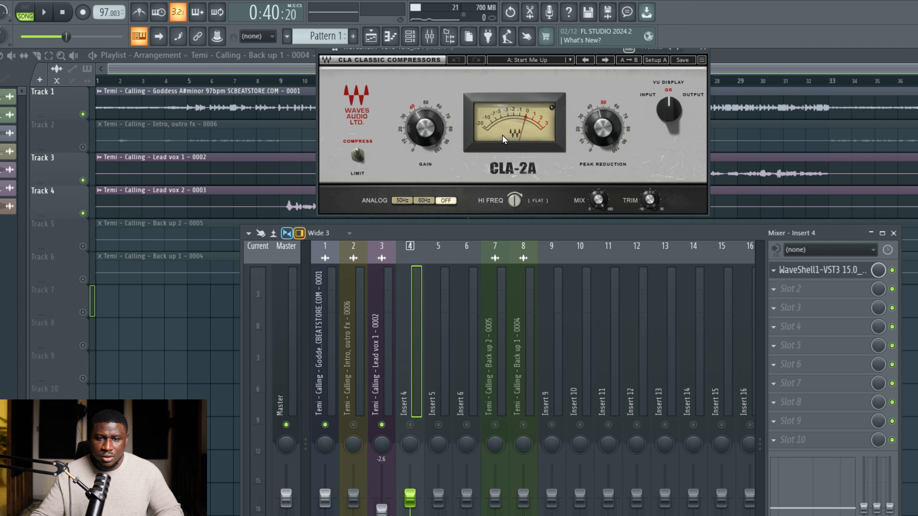
{"action": "left_click_drag", "start_coordinate": [603, 138], "coordinate": [603, 109]}
{"action": "key", "text": "space"}
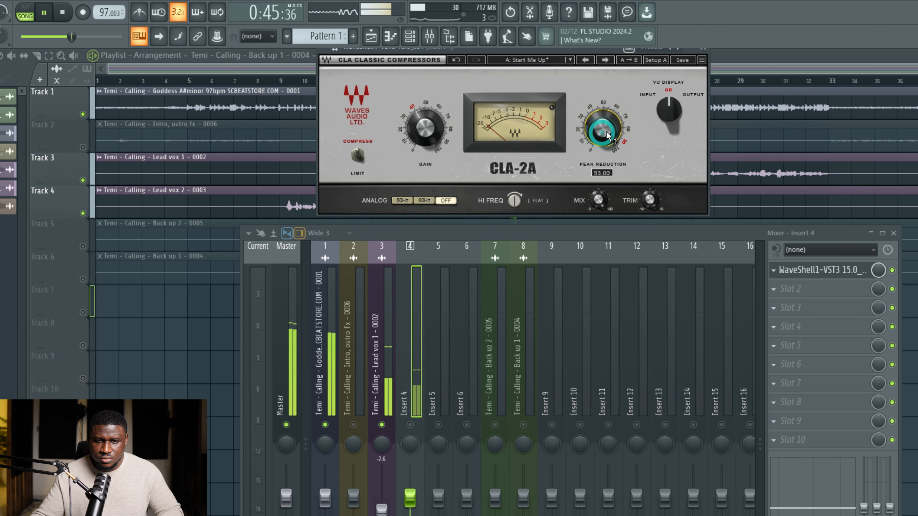
{"action": "key", "text": "space"}
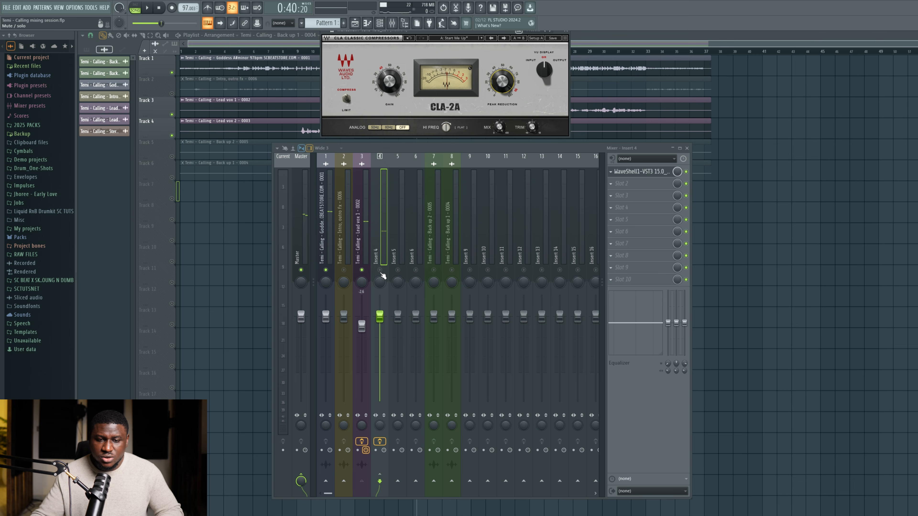
Unmute Insert 4 and bring its level up from silence to about -14.2 dB during playback.
{"action": "left_click", "coordinate": [380, 271]}
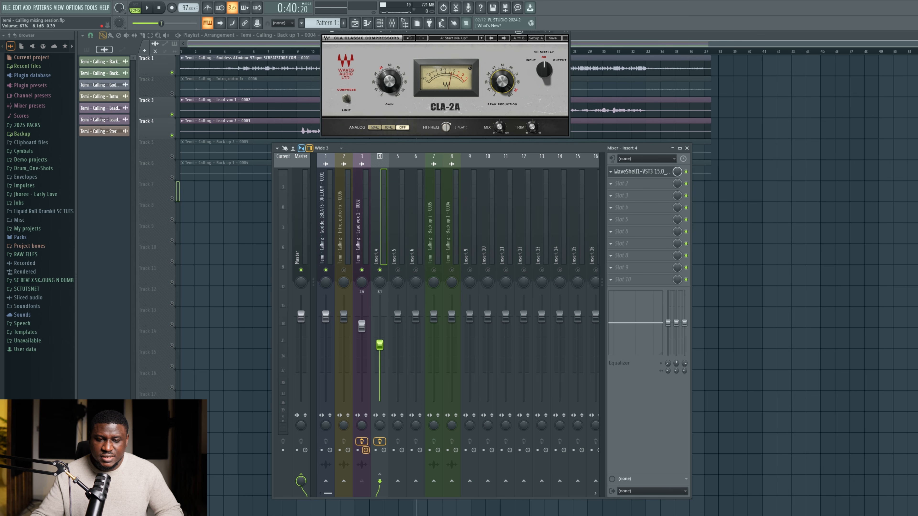
{"action": "key", "text": "space"}
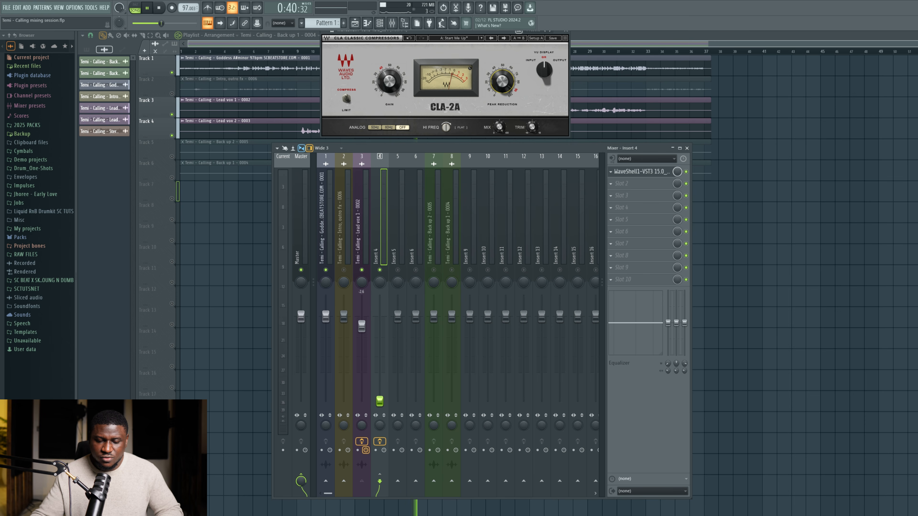
{"action": "left_click_drag", "start_coordinate": [379, 400], "coordinate": [379, 371]}
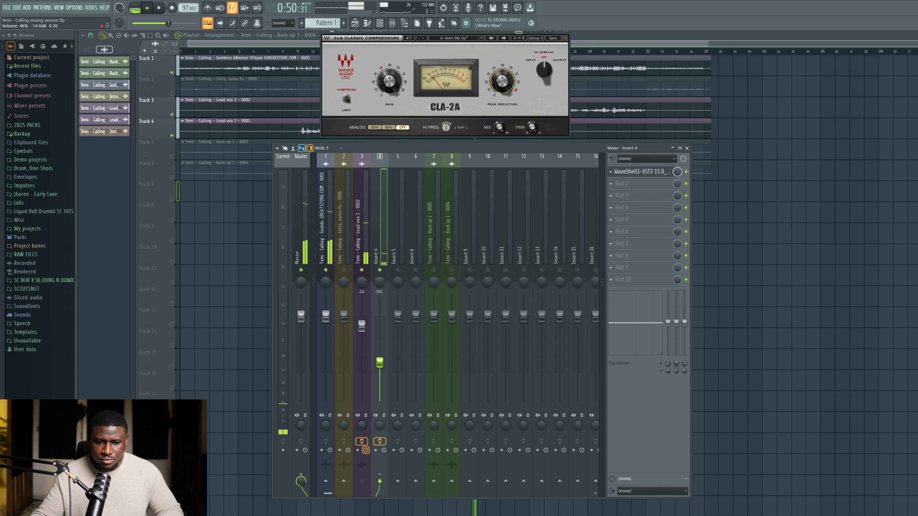
{"action": "left_click_drag", "start_coordinate": [380, 362], "coordinate": [384, 366]}
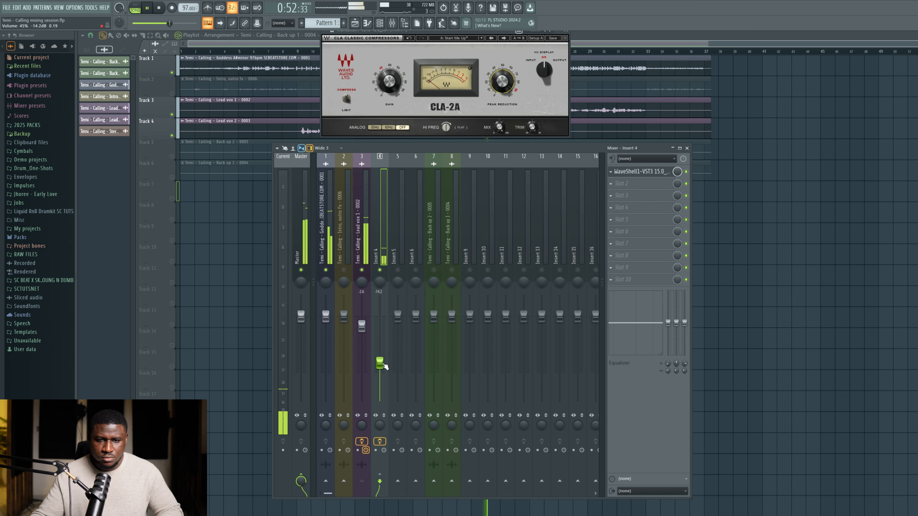
{"action": "key", "text": "space"}
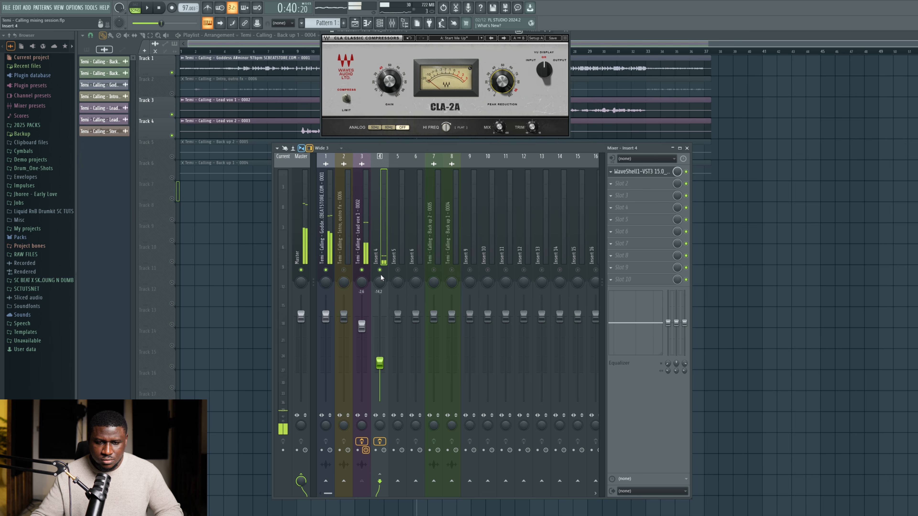
Raise Insert 4's level to -13.3 dB, close the CLA-2A and play back the mix.
{"action": "key", "text": "space"}
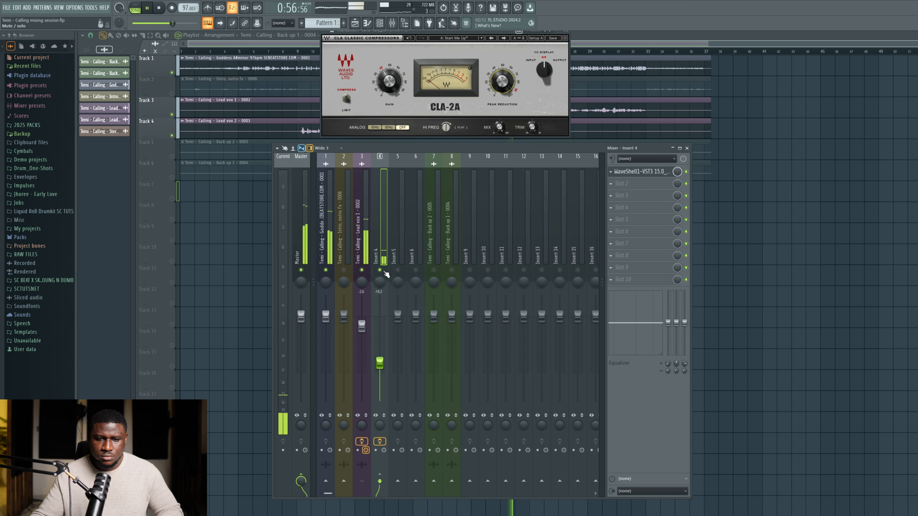
{"action": "left_click_drag", "start_coordinate": [384, 365], "coordinate": [384, 362]}
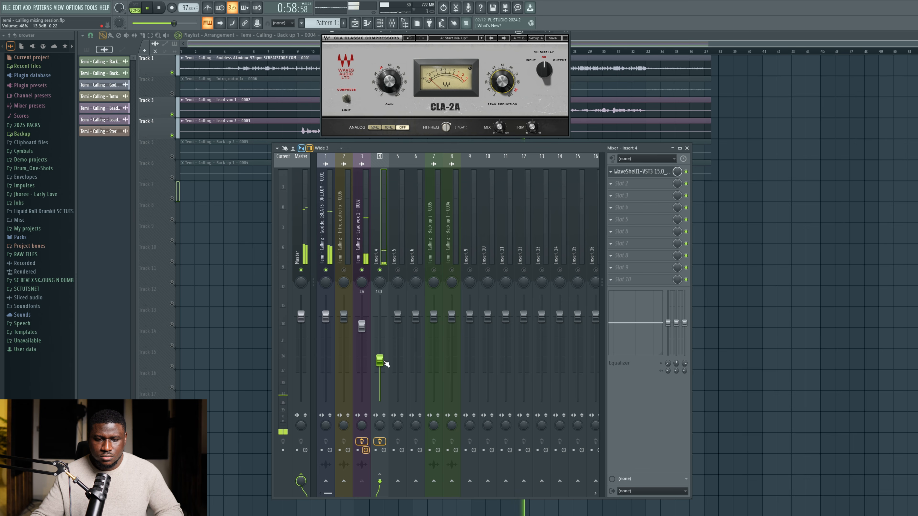
{"action": "key", "text": "space"}
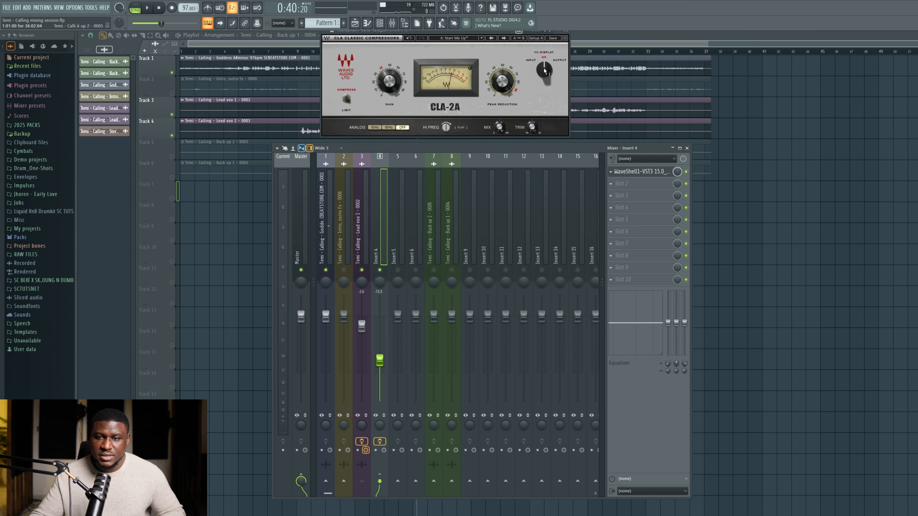
{"action": "left_click", "coordinate": [567, 29]}
{"action": "key", "text": "space"}
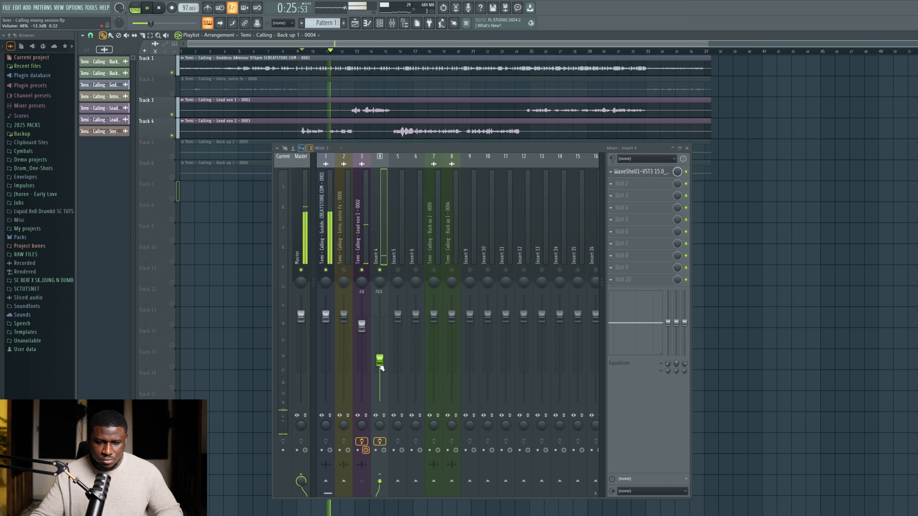
Set Insert 4's level to -13.8 dB and the Target level of the lead vocal's RX Breath Control to -68.9 dBFS.
{"action": "left_click_drag", "start_coordinate": [381, 369], "coordinate": [381, 364]}
{"action": "left_click", "coordinate": [365, 242]}
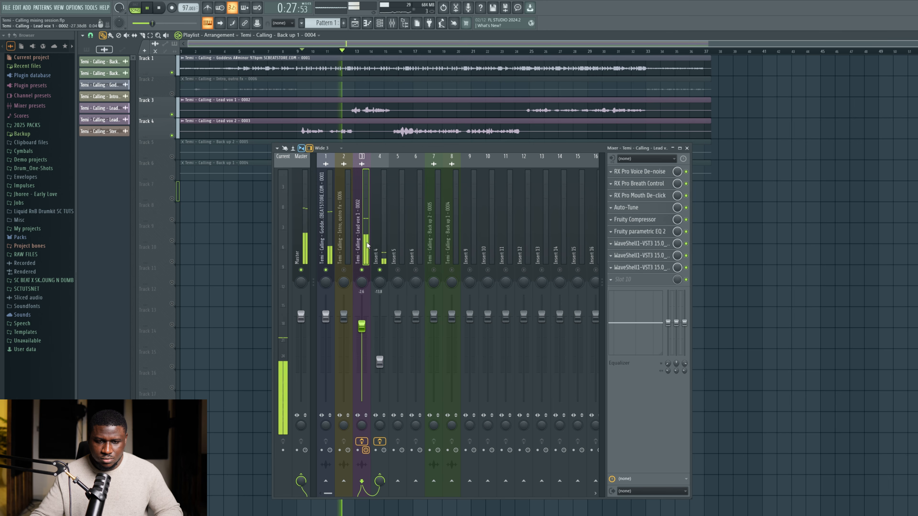
{"action": "left_click", "coordinate": [640, 196]}
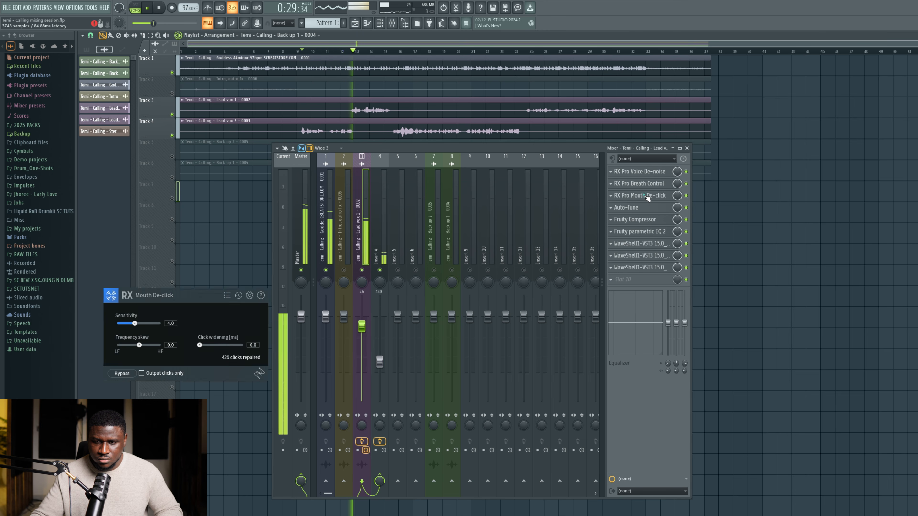
{"action": "left_click", "coordinate": [640, 185]}
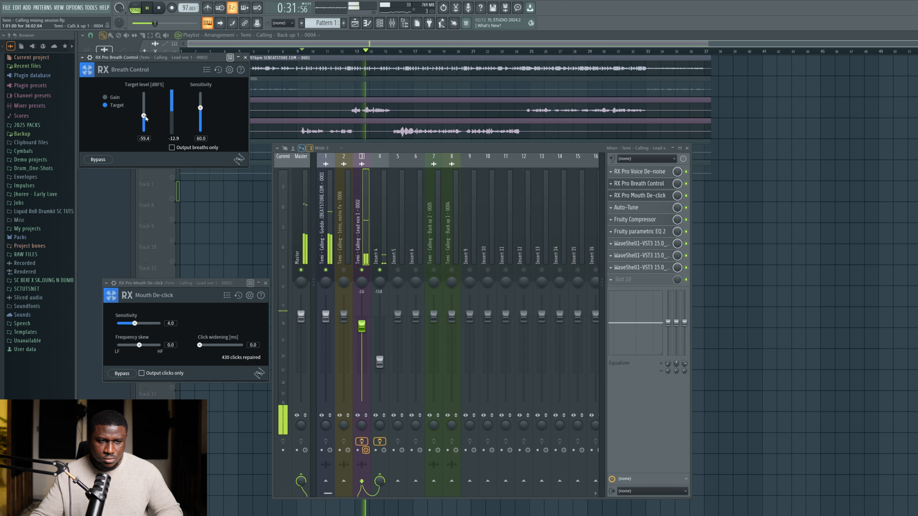
{"action": "left_click_drag", "start_coordinate": [144, 115], "coordinate": [147, 123]}
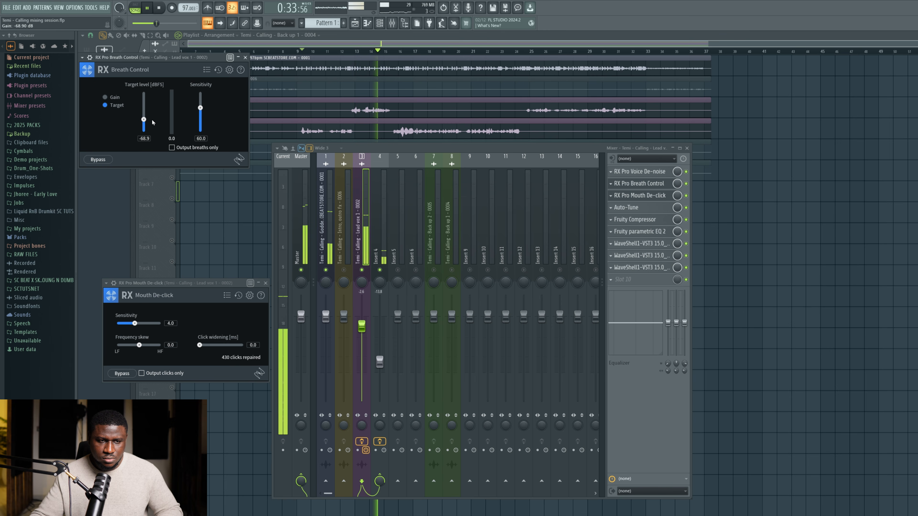
{"action": "left_click", "coordinate": [246, 58]}
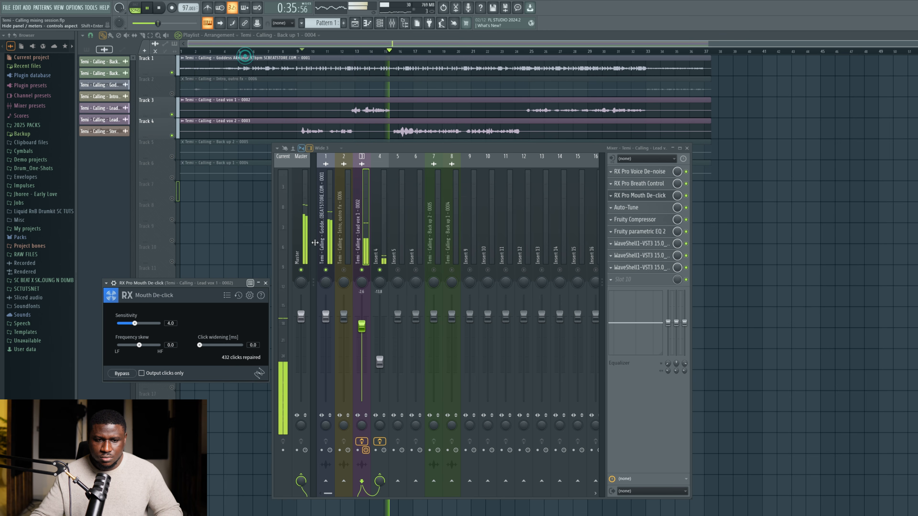
{"action": "left_click", "coordinate": [267, 283]}
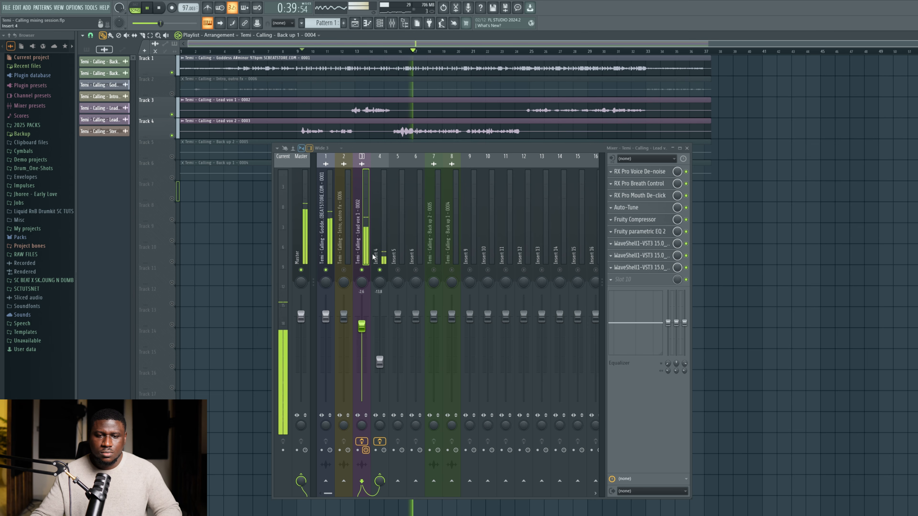
Rename mixer track Insert 4 as parallelcomp.
{"action": "left_click", "coordinate": [382, 238]}
{"action": "right_click", "coordinate": [389, 154]}
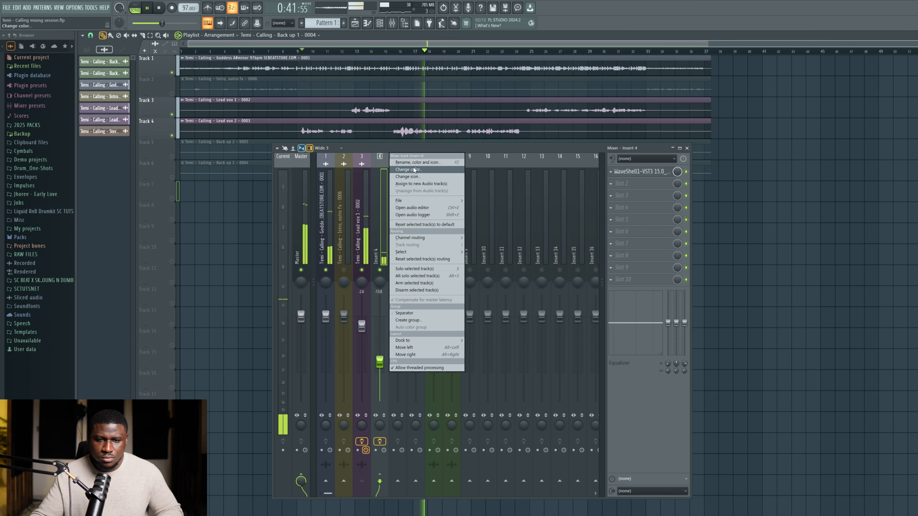
{"action": "left_click", "coordinate": [412, 169]}
{"action": "type", "text": "para"}
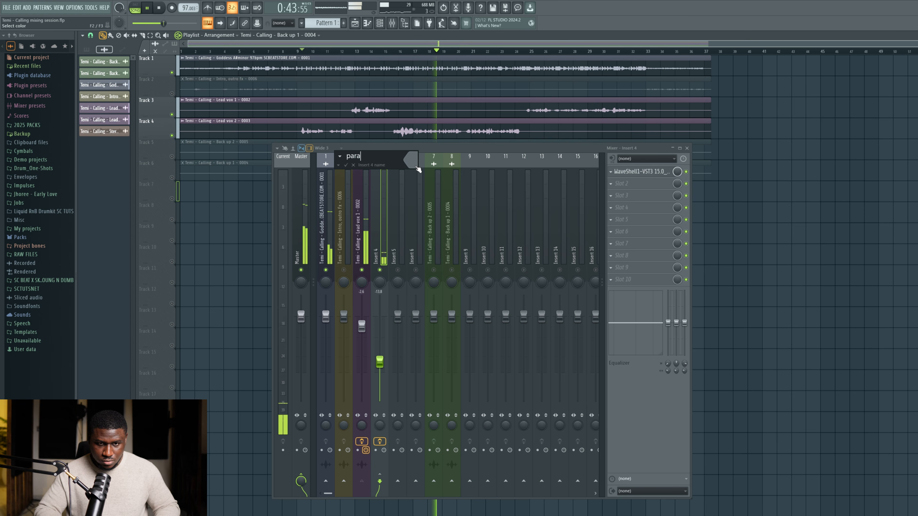
{"action": "type", "text": "llelcomp"}
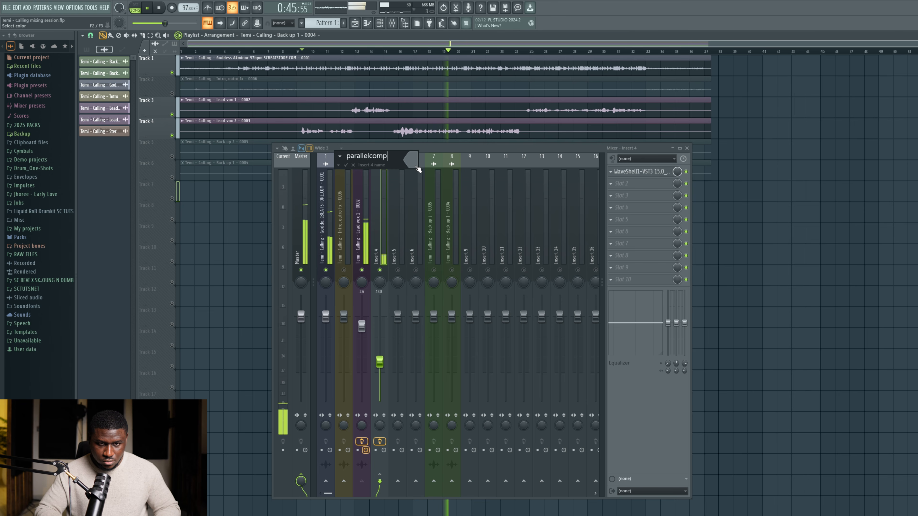
{"action": "key", "text": "Return"}
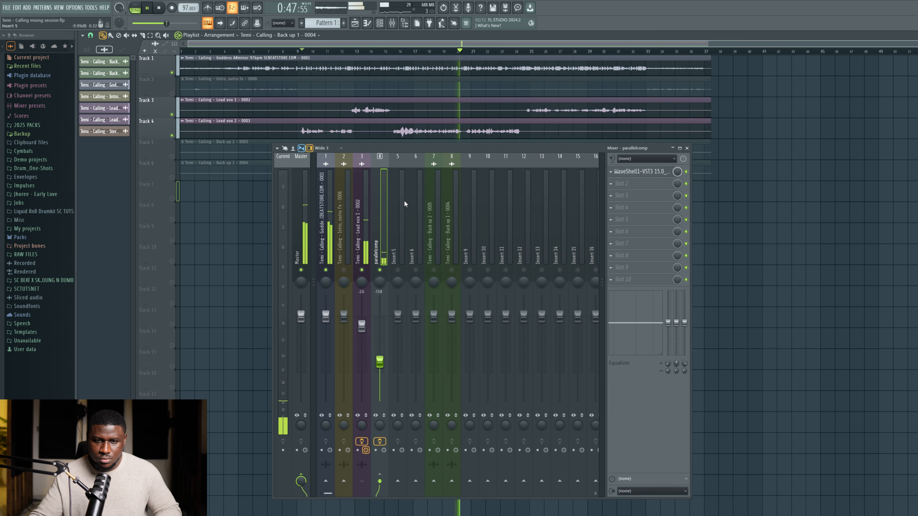
Rebalance the Lead vox 1 track to -4.5 dB and the parallelcomp track to -12.8 dB, replaying the vocals from bar 9.
{"action": "scroll", "coordinate": [458, 93], "scroll_direction": "down", "scroll_amount": 2}
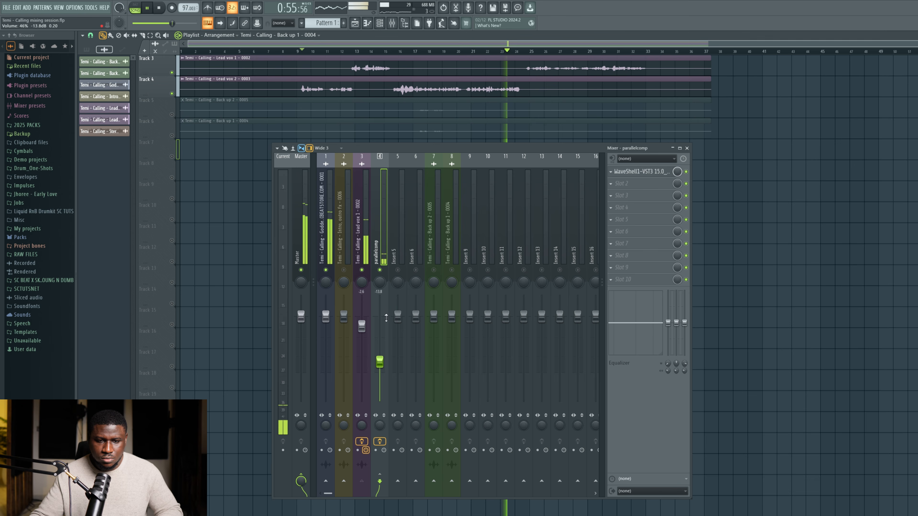
{"action": "left_click_drag", "start_coordinate": [379, 362], "coordinate": [379, 365]}
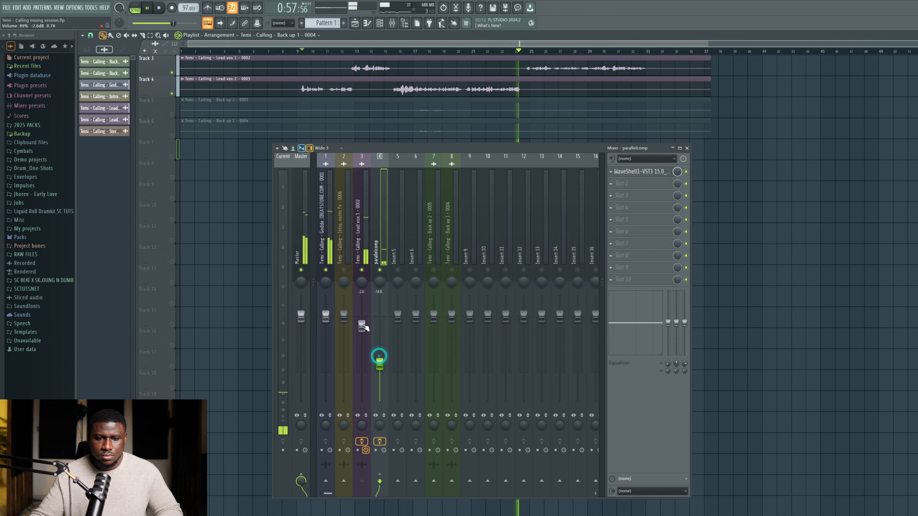
{"action": "left_click_drag", "start_coordinate": [362, 326], "coordinate": [387, 363]}
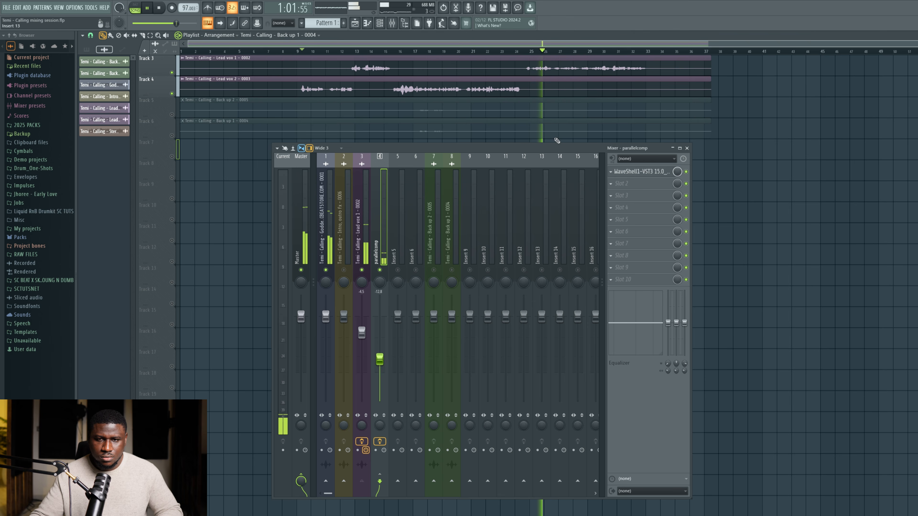
{"action": "scroll", "coordinate": [567, 124], "scroll_direction": "up", "scroll_amount": 2}
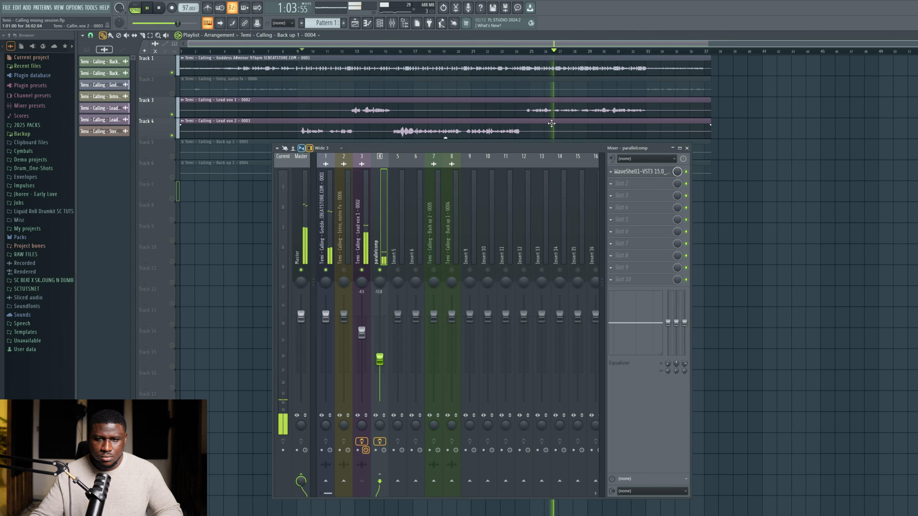
{"action": "scroll", "coordinate": [558, 123], "scroll_direction": "down", "scroll_amount": 2}
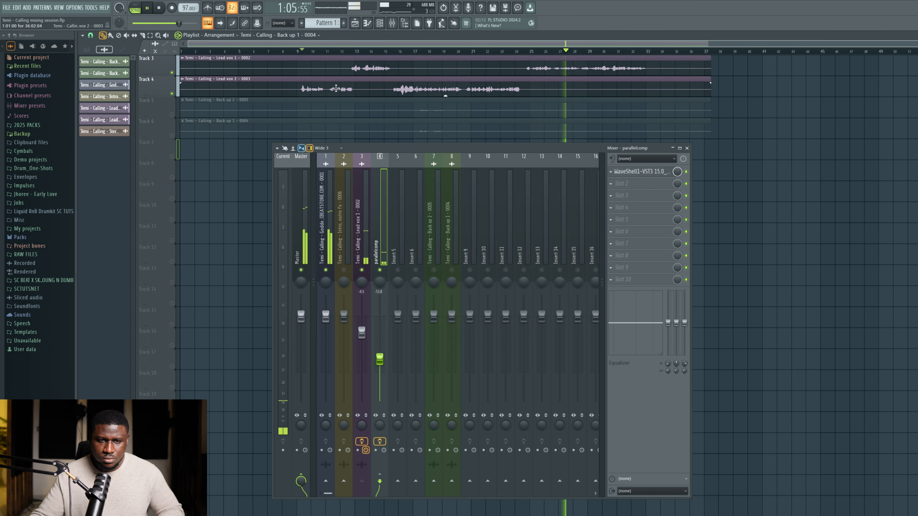
{"action": "left_click", "coordinate": [303, 50]}
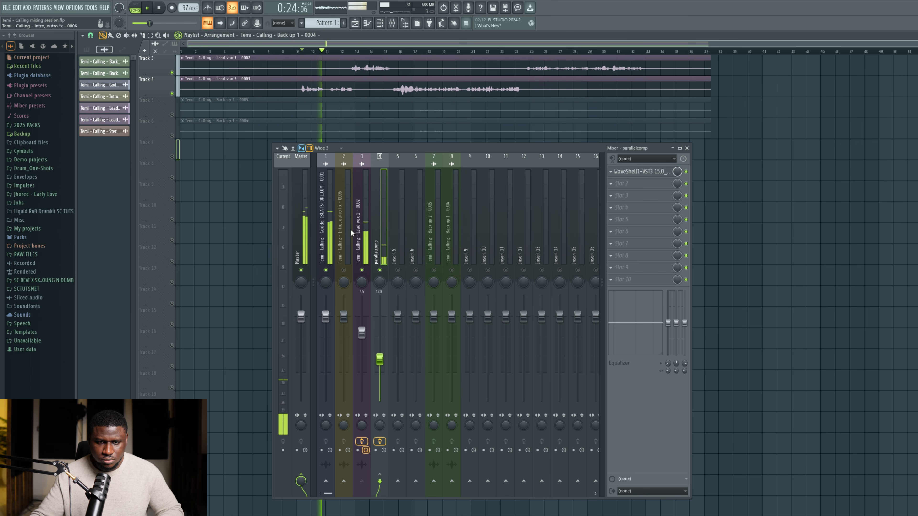
{"action": "key", "text": "space"}
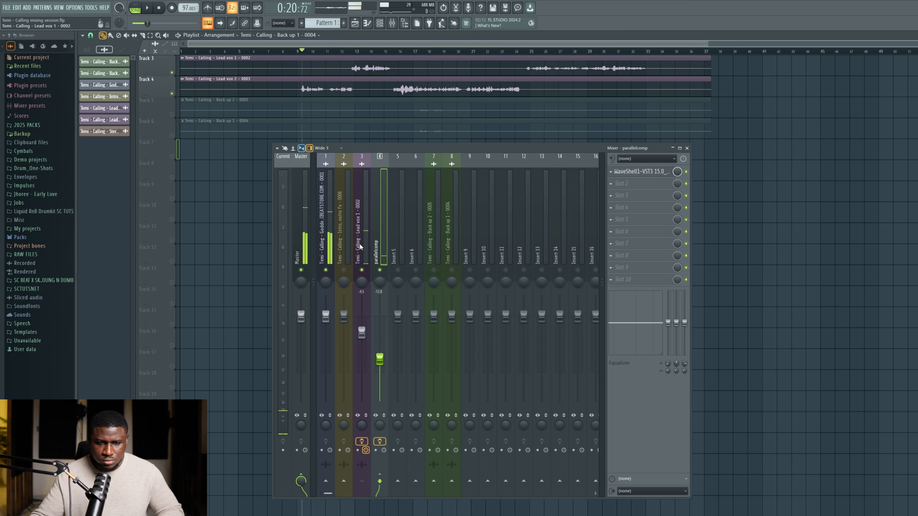
Send the Lead vox 1 track to Insert 5 and rename Insert 5 as delay.
{"action": "left_click", "coordinate": [360, 245]}
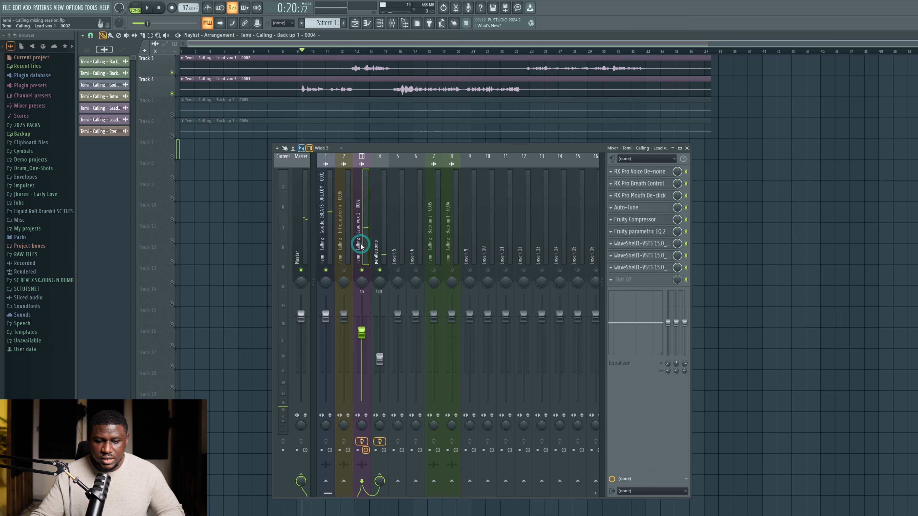
{"action": "left_click", "coordinate": [397, 481]}
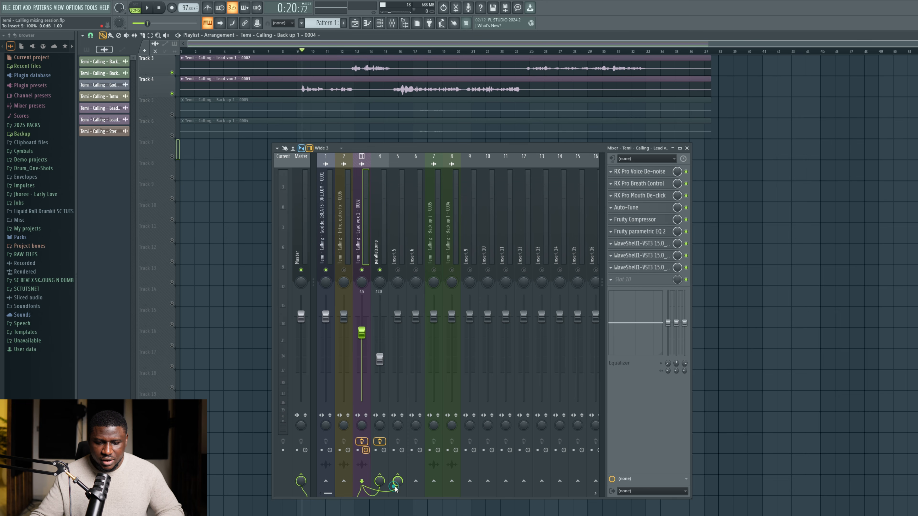
{"action": "left_click", "coordinate": [401, 250]}
{"action": "right_click", "coordinate": [401, 250]}
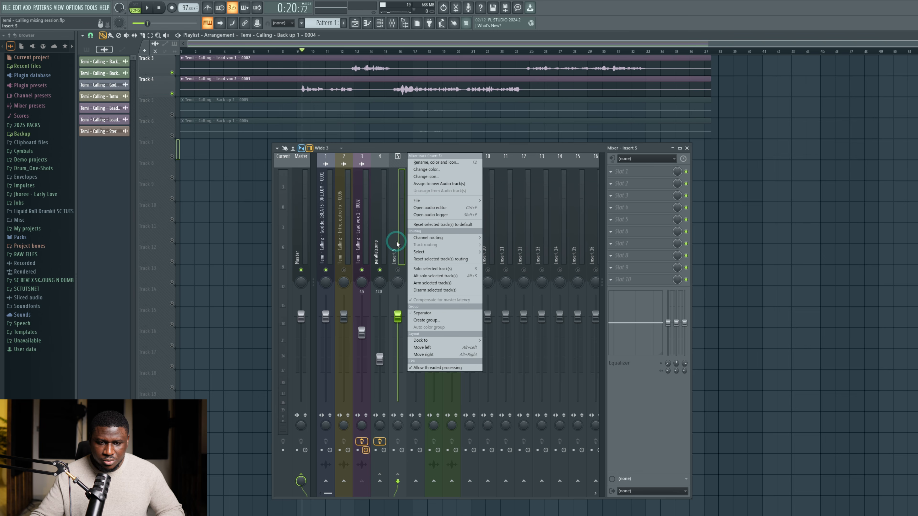
{"action": "left_click", "coordinate": [428, 163]}
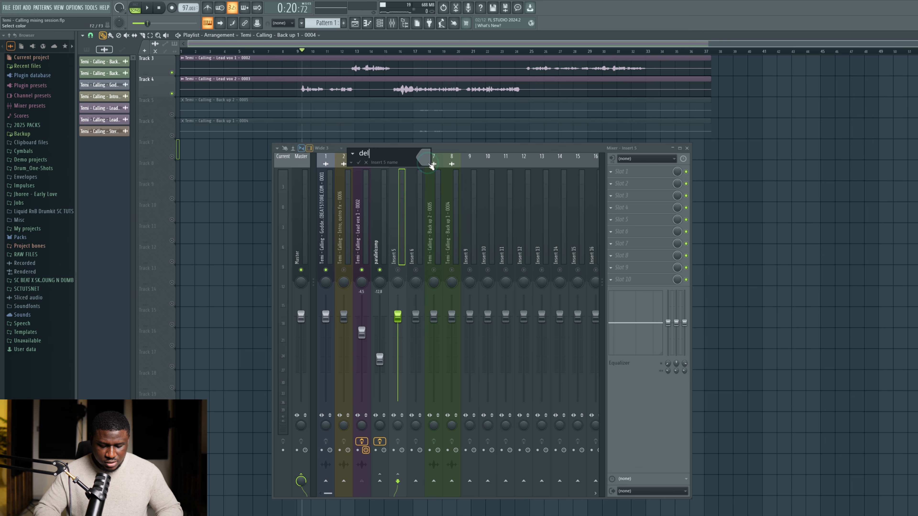
{"action": "type", "text": "delay"}
{"action": "key", "text": "Return"}
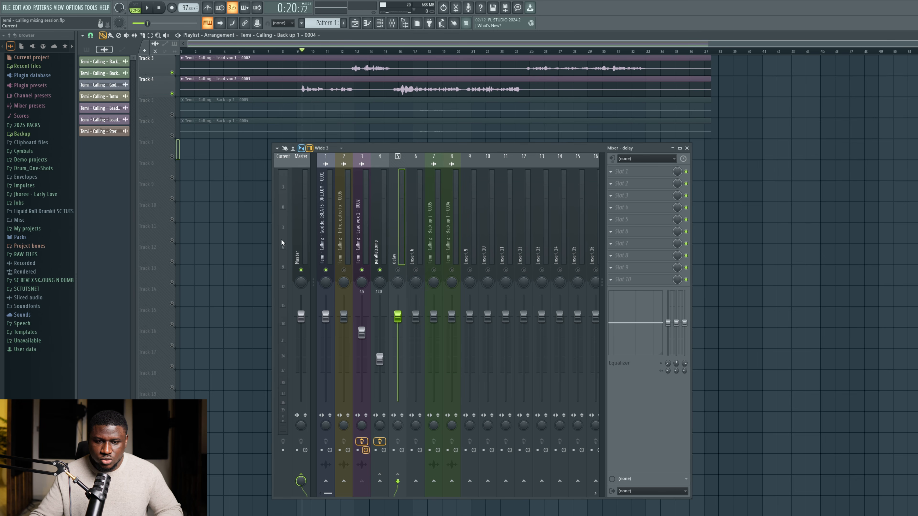
Load Fruity Delay 2 on the delay track, with its dry volume fully down and its time at 4:00.
{"action": "left_click", "coordinate": [642, 173]}
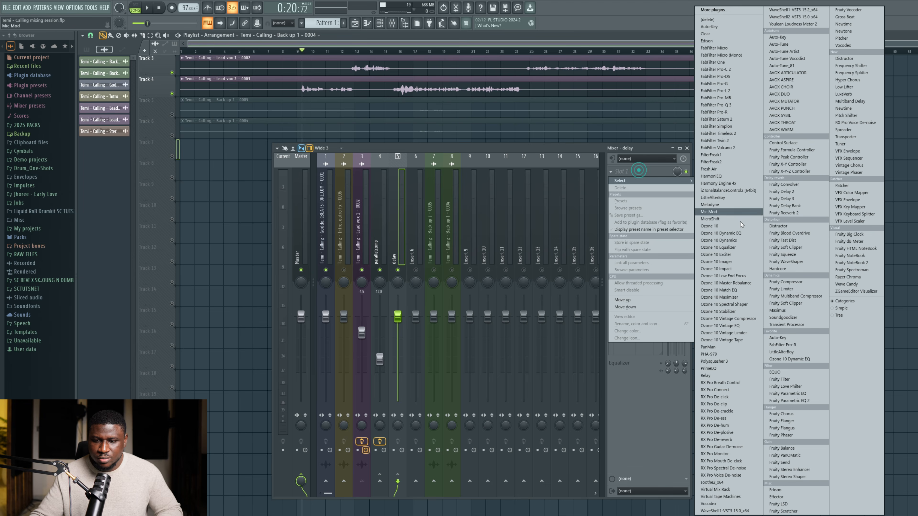
{"action": "left_click", "coordinate": [796, 261]}
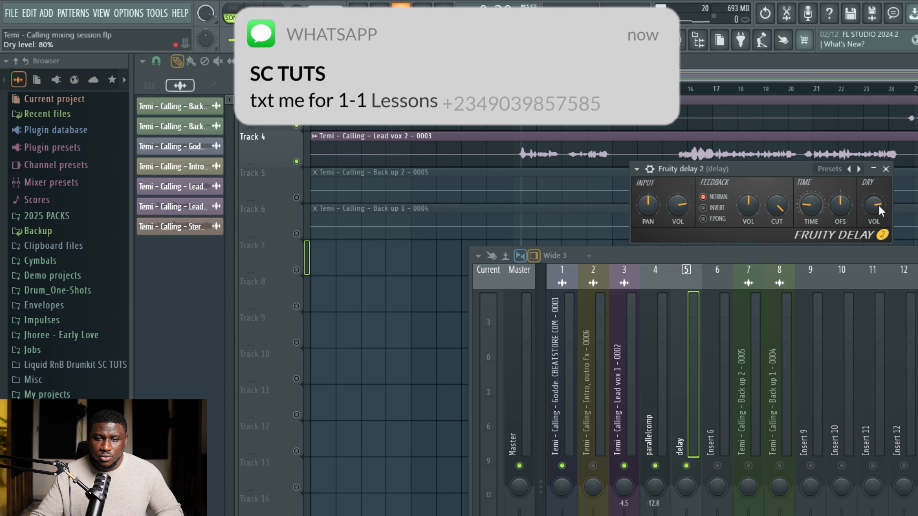
{"action": "left_click_drag", "start_coordinate": [878, 206], "coordinate": [879, 250]}
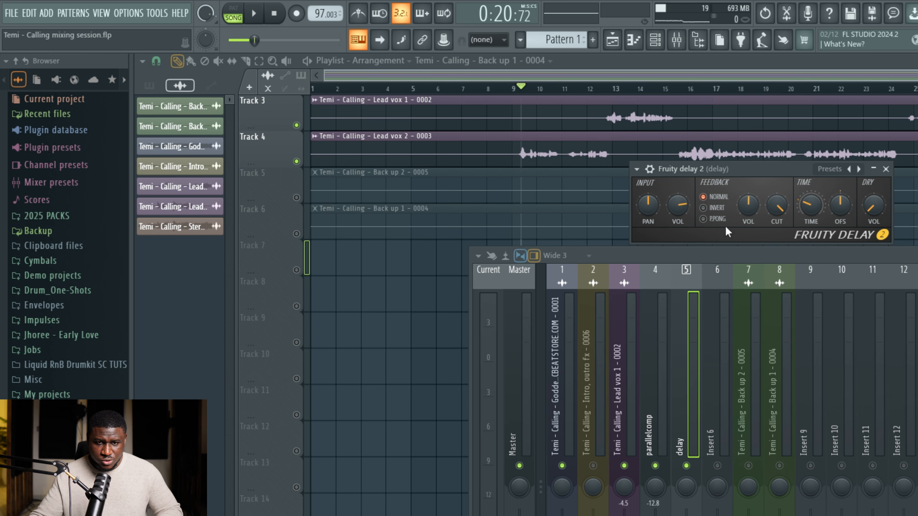
Switch the delay's feedback to ping-pong, with an input volume of 58% and a feedback level of 33%.
{"action": "left_click", "coordinate": [718, 219]}
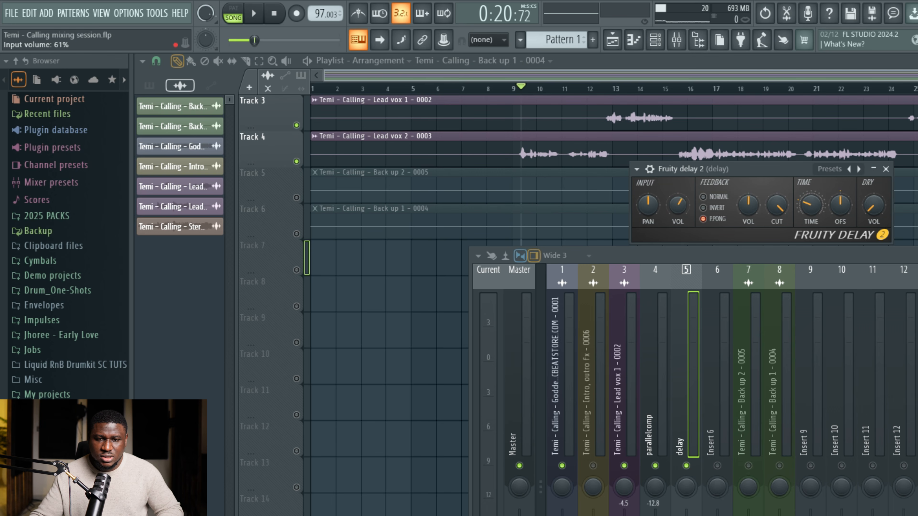
{"action": "left_click", "coordinate": [688, 203]}
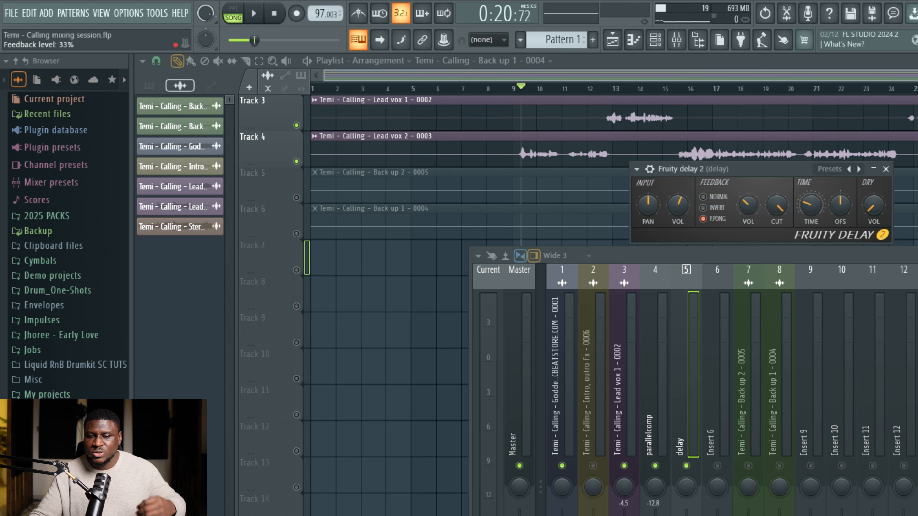
{"action": "left_click", "coordinate": [747, 205]}
Lower the delay's feedback level and input volume slightly further while the vocals play, and close Fruity Delay 2.
{"action": "key", "text": "space"}
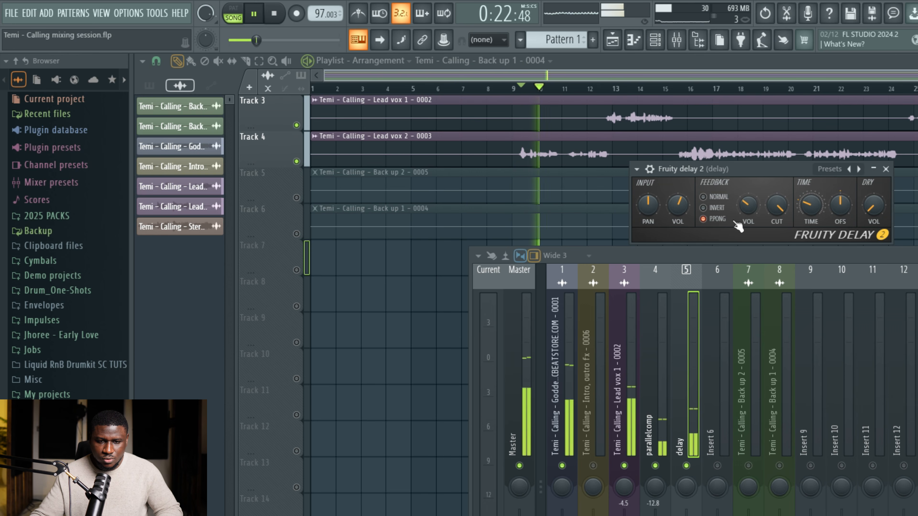
{"action": "left_click_drag", "start_coordinate": [747, 205], "coordinate": [748, 205]}
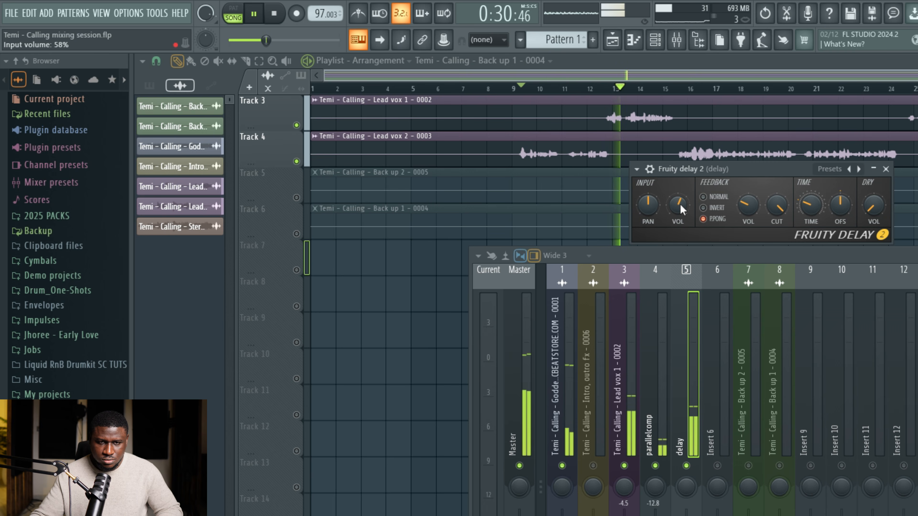
{"action": "key", "text": "space"}
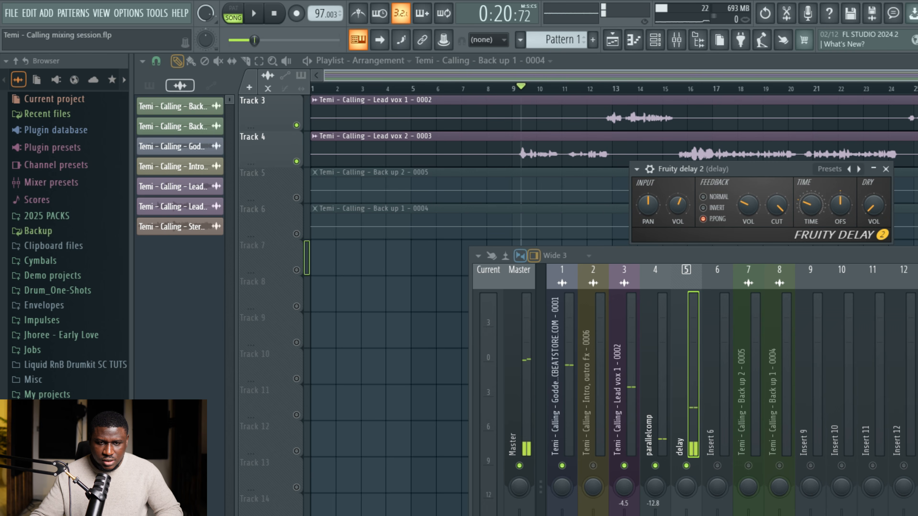
{"action": "key", "text": "space"}
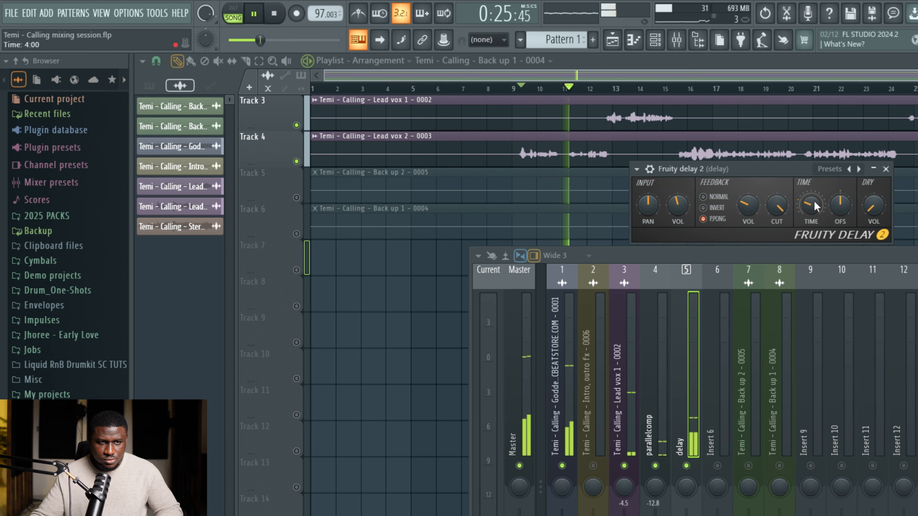
{"action": "left_click", "coordinate": [885, 169]}
{"action": "key", "text": "space"}
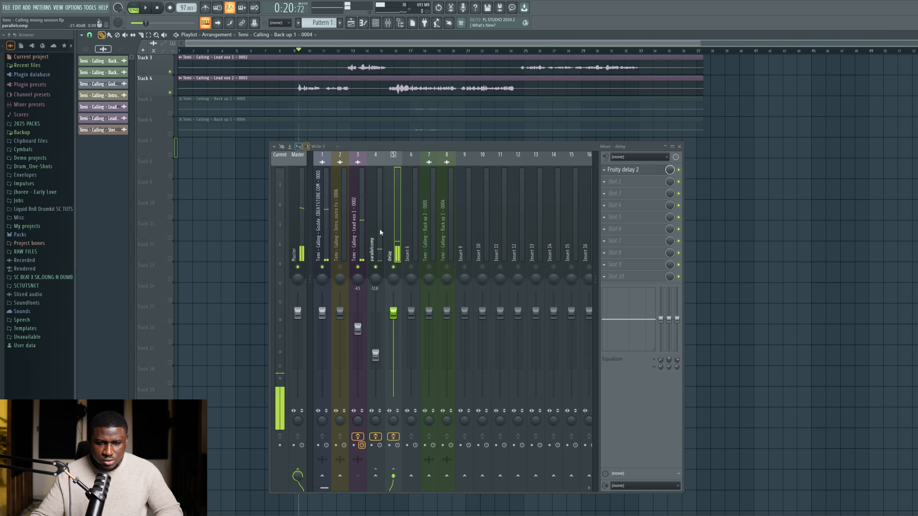
Play back the lead vocal with its delay send in the mix, and select the delay track.
{"action": "left_click", "coordinate": [663, 398]}
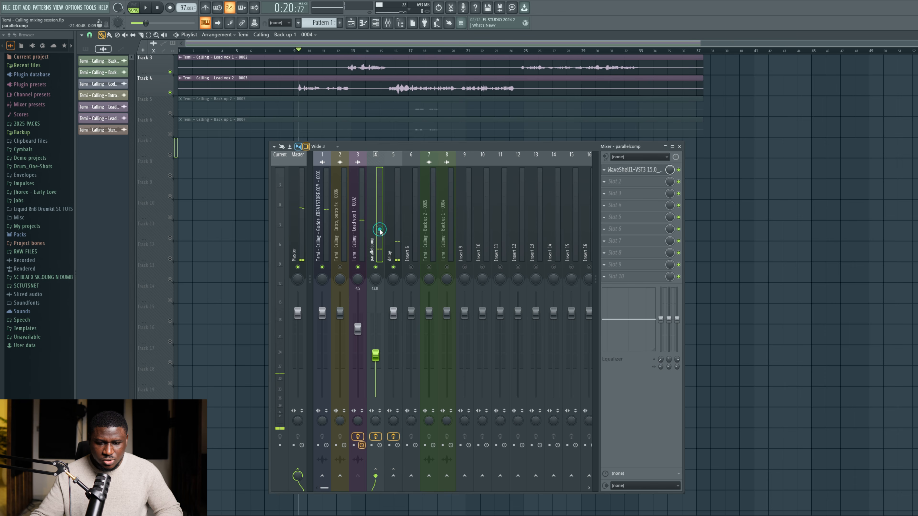
{"action": "left_click", "coordinate": [360, 229]}
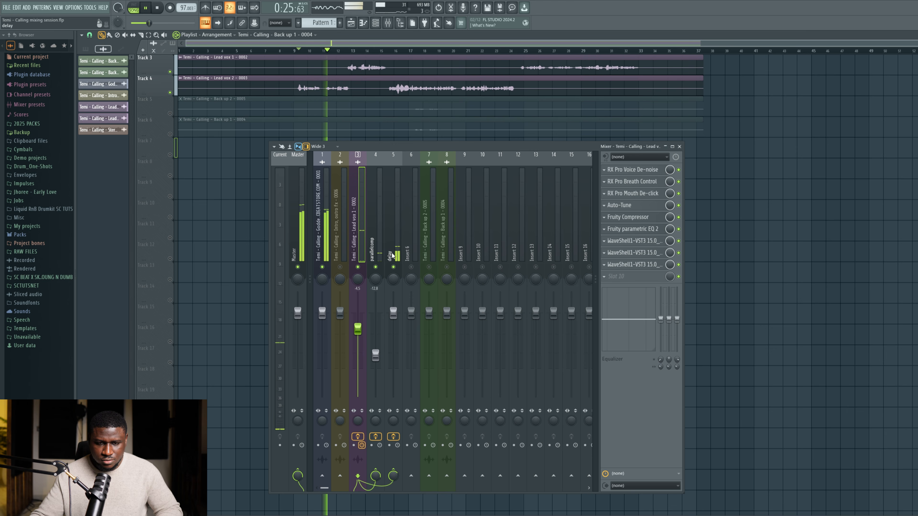
{"action": "key", "text": "space"}
{"action": "left_click", "coordinate": [386, 275]}
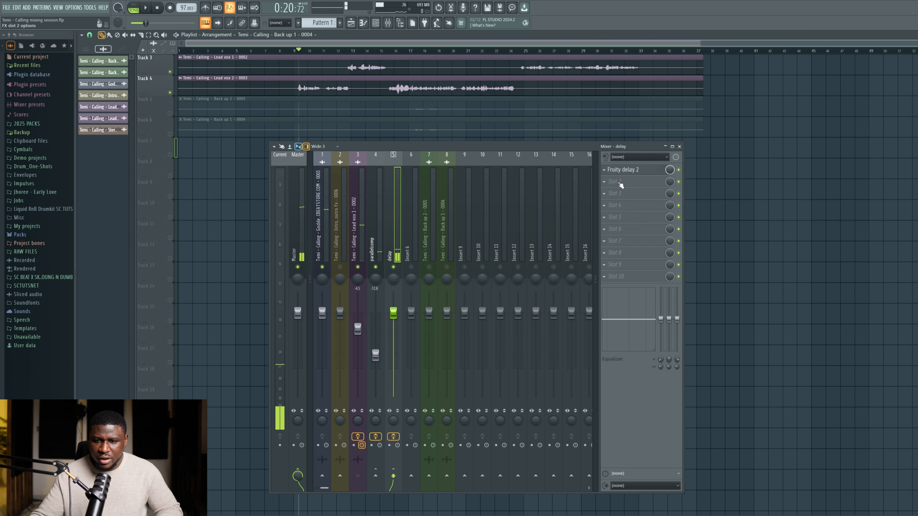
Load Fruity Limiter after the delay on the delay track and switch it to compressor mode.
{"action": "left_click", "coordinate": [614, 183]}
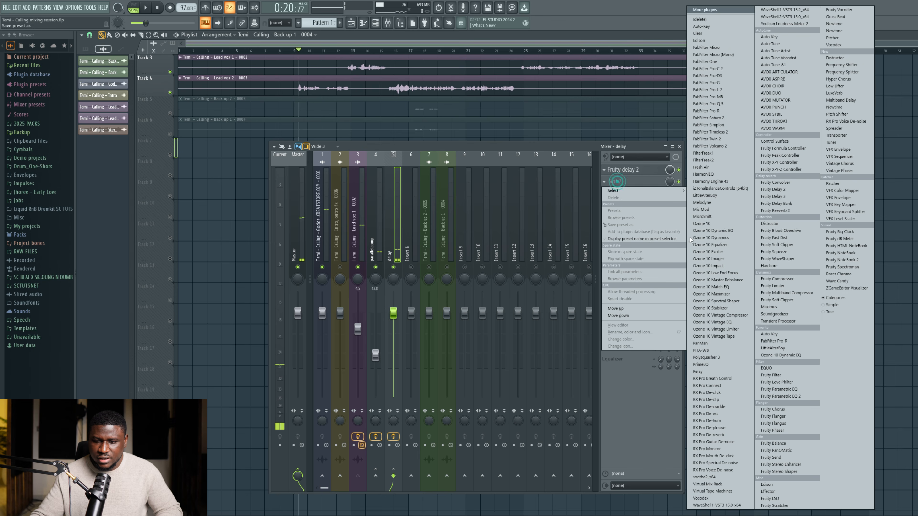
{"action": "left_click", "coordinate": [774, 286]}
{"action": "left_click_drag", "start_coordinate": [247, 117], "coordinate": [202, 48]}
{"action": "left_click", "coordinate": [151, 159]}
Sidechain the delay track's limiter to the Lead vox 1 track and lower its compression threshold.
{"action": "left_click", "coordinate": [222, 158]}
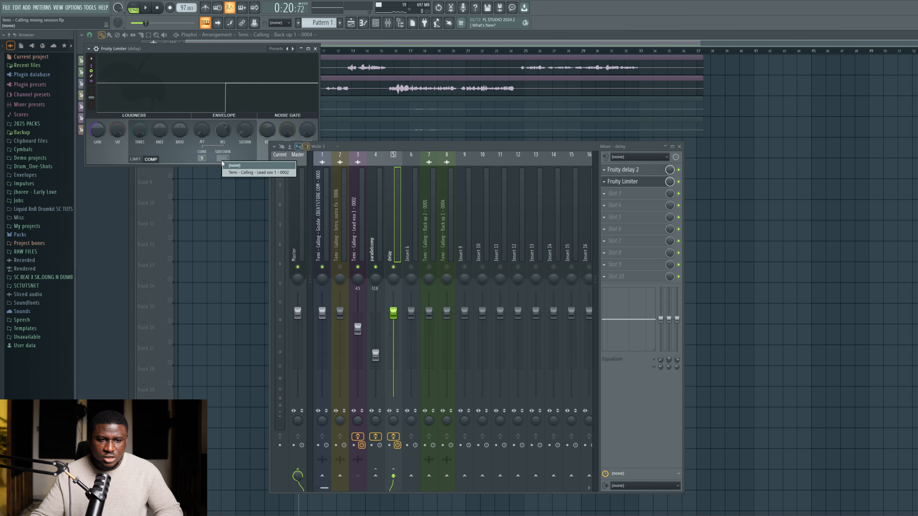
{"action": "left_click", "coordinate": [238, 173]}
{"action": "left_click_drag", "start_coordinate": [147, 136], "coordinate": [148, 174]}
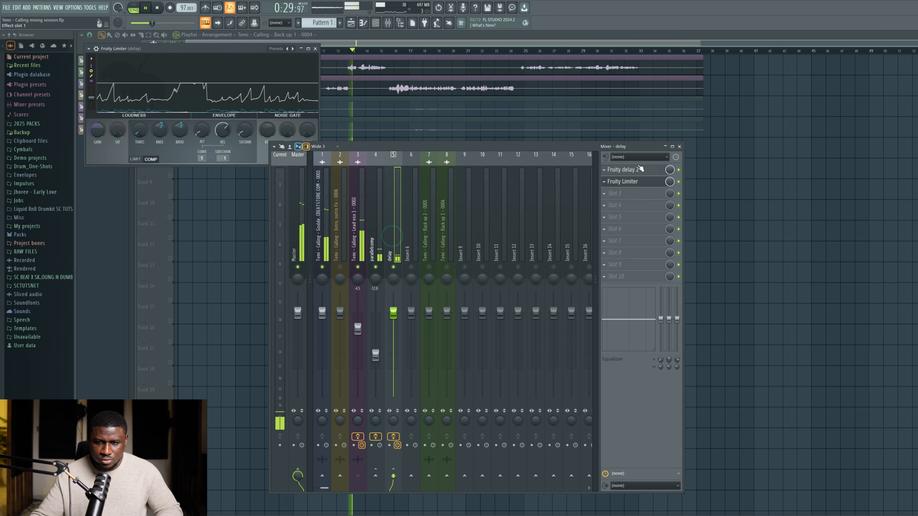
Play the mix with Fruity Delay 2 open, and set the lead vocal's send to the delay track to 62%.
{"action": "left_click", "coordinate": [638, 170]}
{"action": "key", "text": "space"}
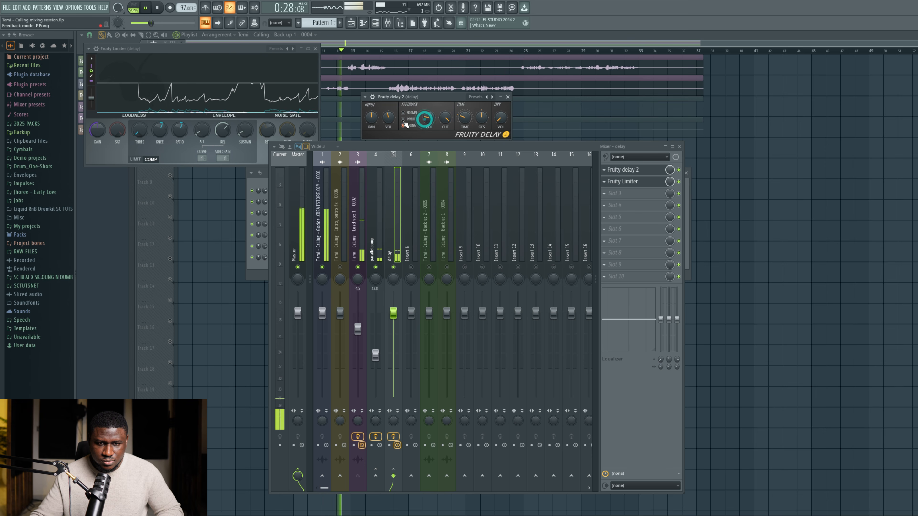
{"action": "left_click", "coordinate": [374, 221]}
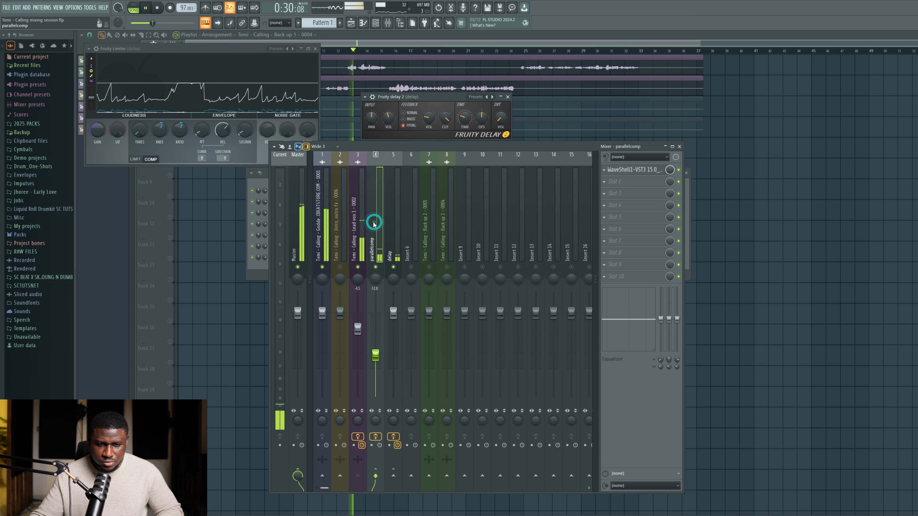
{"action": "left_click", "coordinate": [359, 221]}
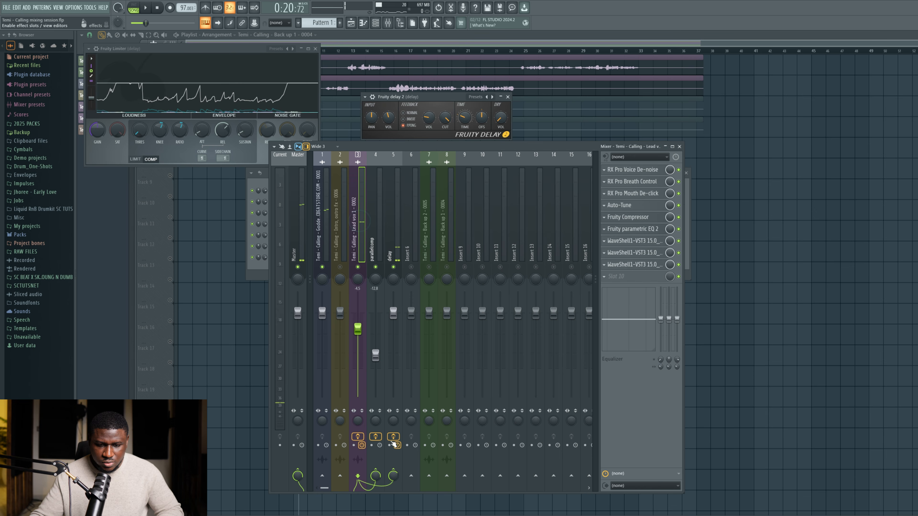
{"action": "key", "text": "space"}
{"action": "scroll", "coordinate": [390, 479], "scroll_direction": "down", "scroll_amount": 3}
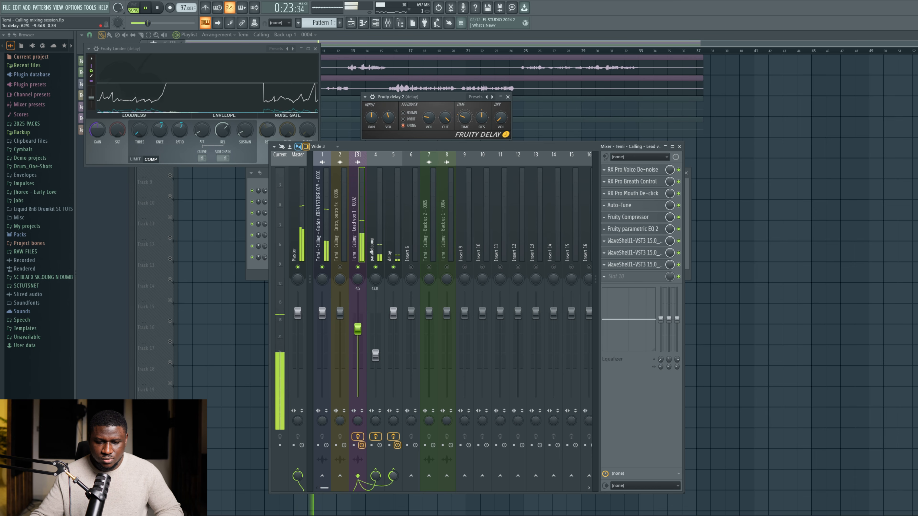
Load Fruity Parametric EQ 2 in the delay track's third slot, and arrange the EQ and mixer windows side by side.
{"action": "left_click", "coordinate": [397, 252]}
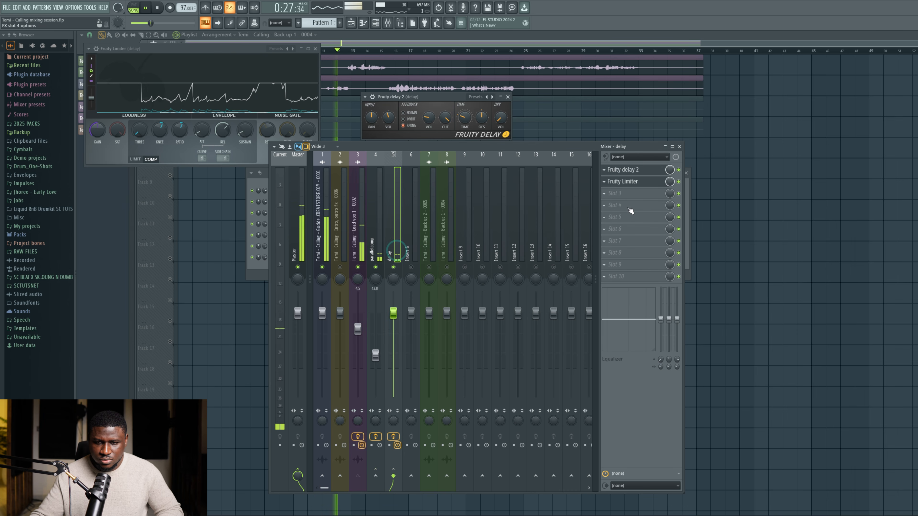
{"action": "key", "text": "space"}
{"action": "left_click", "coordinate": [635, 194]}
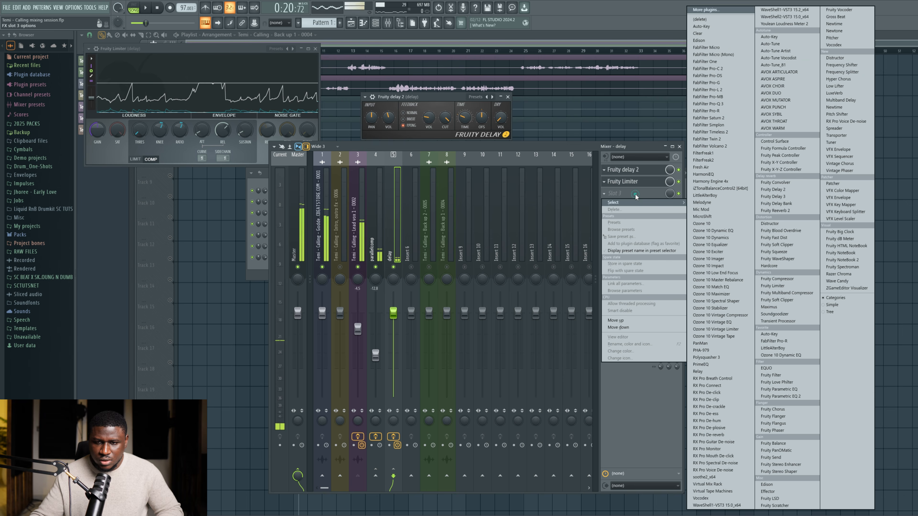
{"action": "left_click", "coordinate": [781, 396]}
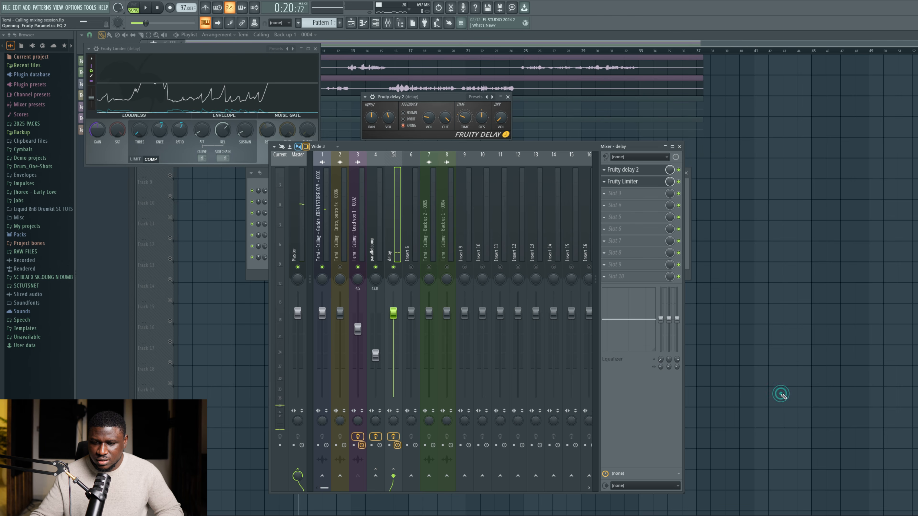
{"action": "left_click_drag", "start_coordinate": [247, 127], "coordinate": [194, 144]}
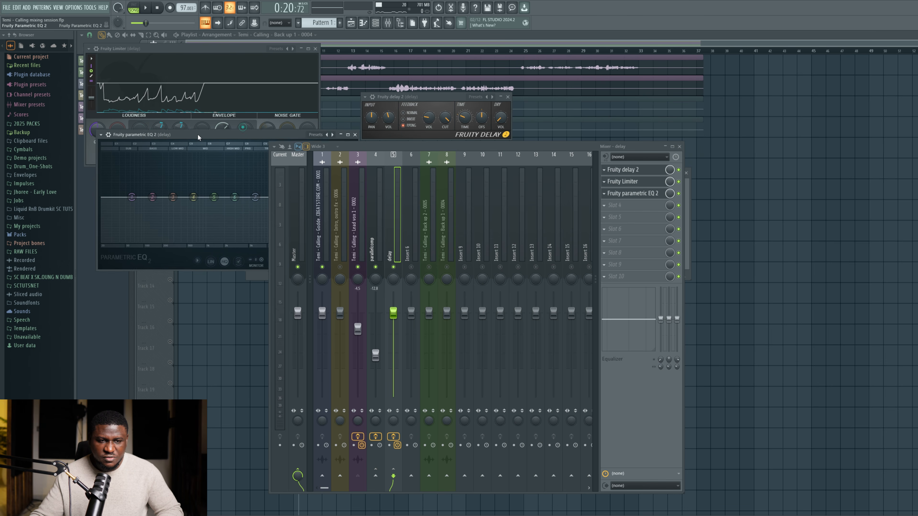
{"action": "left_click_drag", "start_coordinate": [380, 149], "coordinate": [538, 158]}
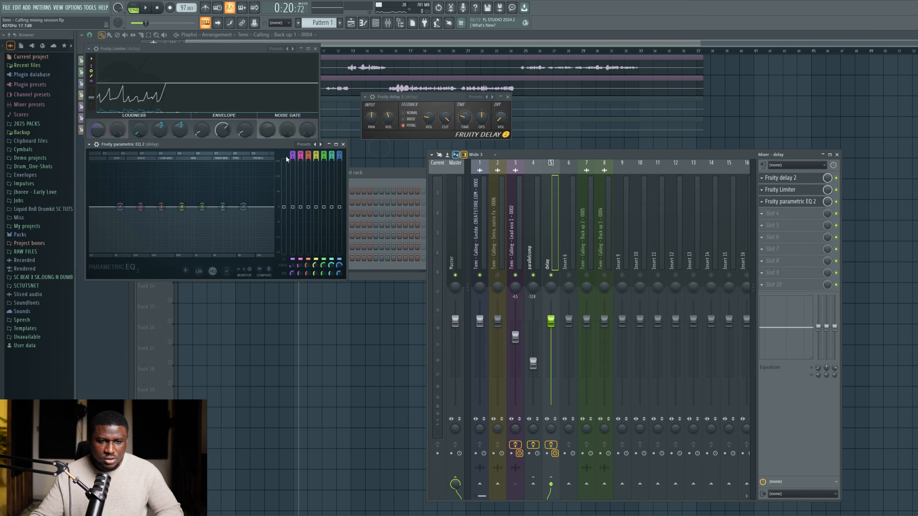
Apply the Radio preset to the delay's EQ, and shift its high-end rolloff band to a higher frequency during playback.
{"action": "left_click", "coordinate": [315, 146]}
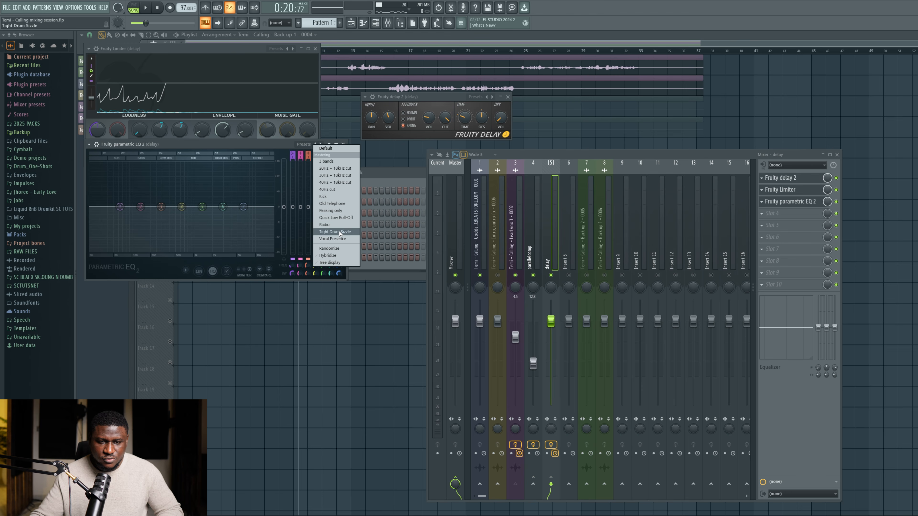
{"action": "left_click", "coordinate": [325, 225]}
{"action": "key", "text": "space"}
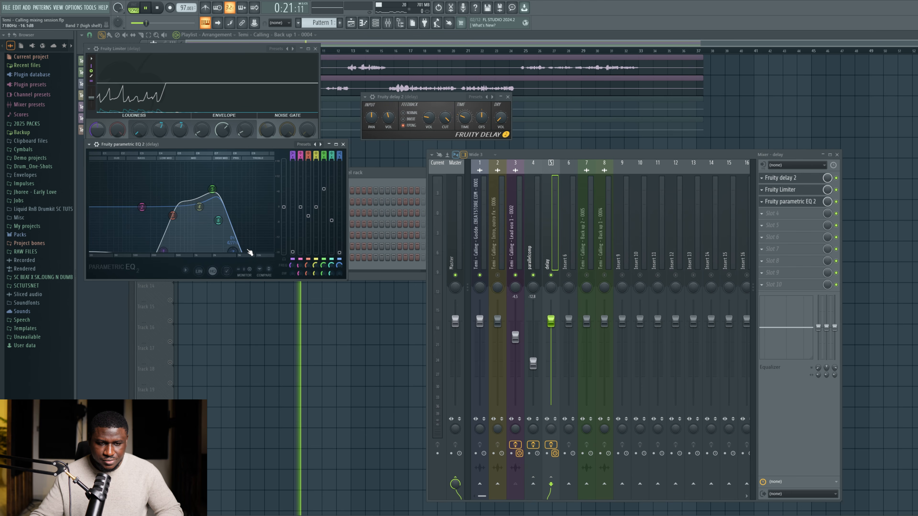
{"action": "left_click_drag", "start_coordinate": [238, 249], "coordinate": [255, 250]}
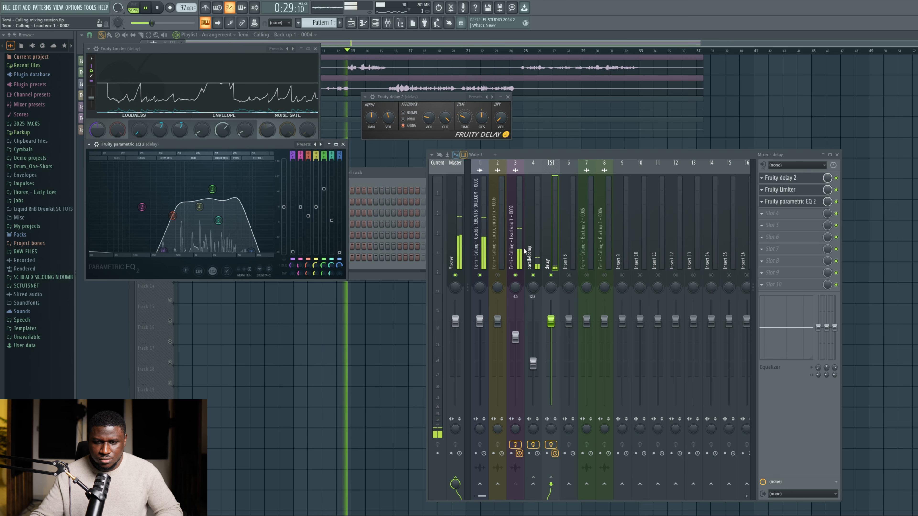
Check the lead vocal and parallelcomp mixer tracks while the mix plays with the filtered delay.
{"action": "left_click", "coordinate": [517, 253]}
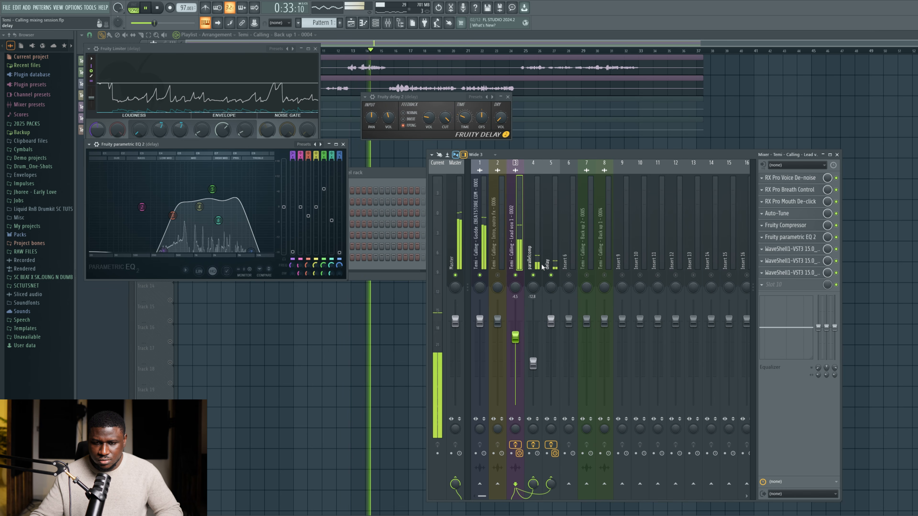
{"action": "left_click", "coordinate": [538, 252]}
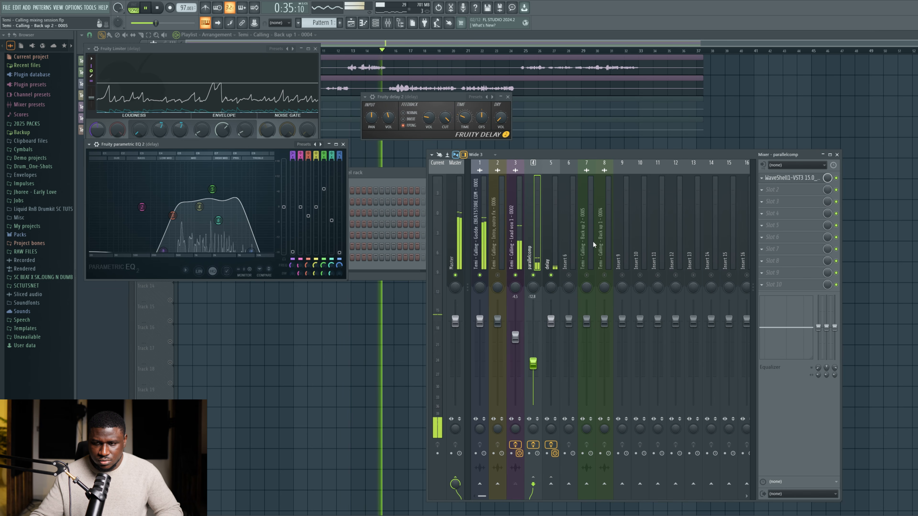
Compare the vocals' playback with the delay insert's Fruity Limiter bypassed and enabled, and close the limiter window.
{"action": "left_click", "coordinate": [548, 232]}
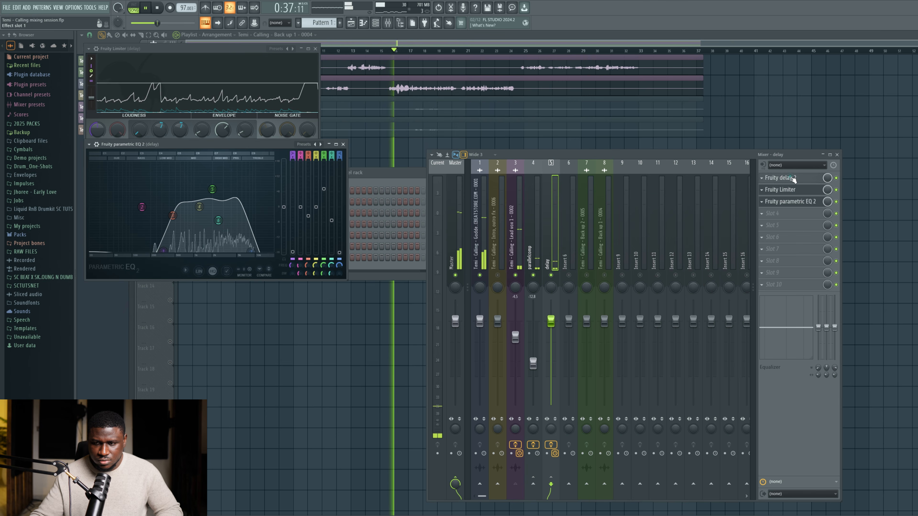
{"action": "key", "text": "space"}
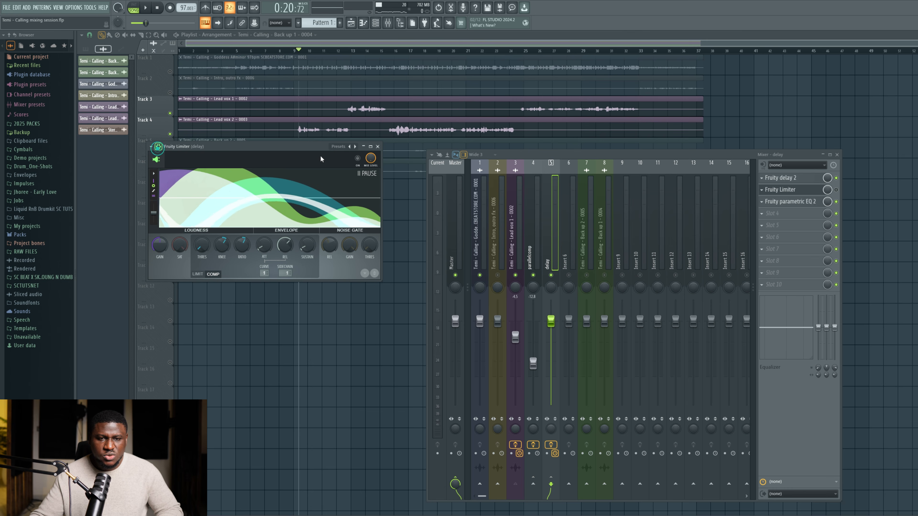
{"action": "key", "text": "space"}
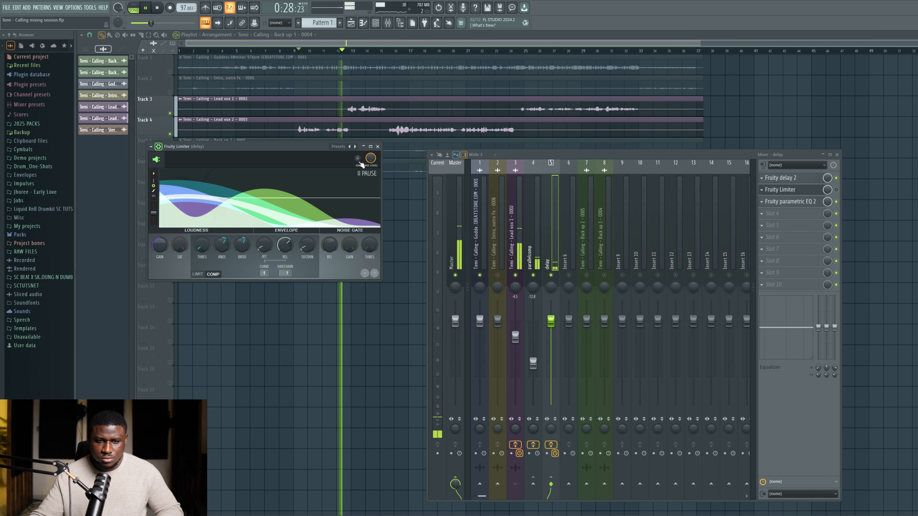
{"action": "key", "text": "space"}
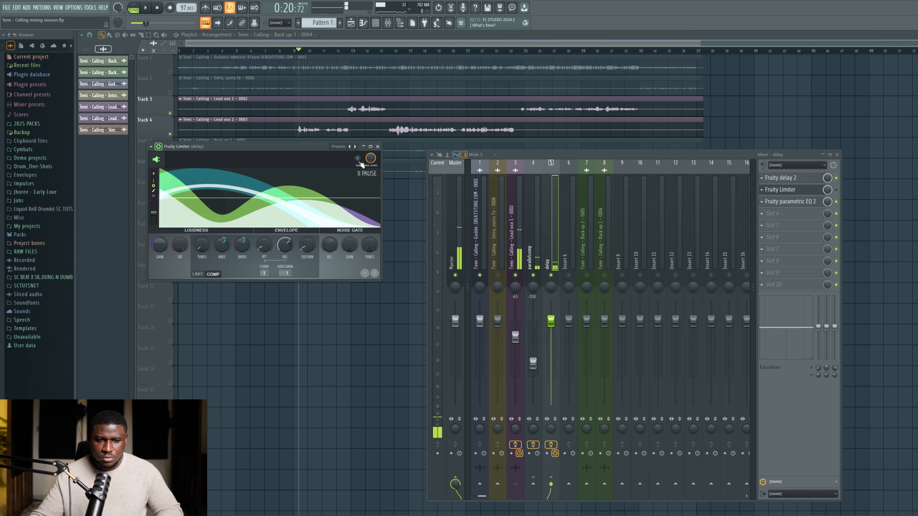
{"action": "key", "text": "space"}
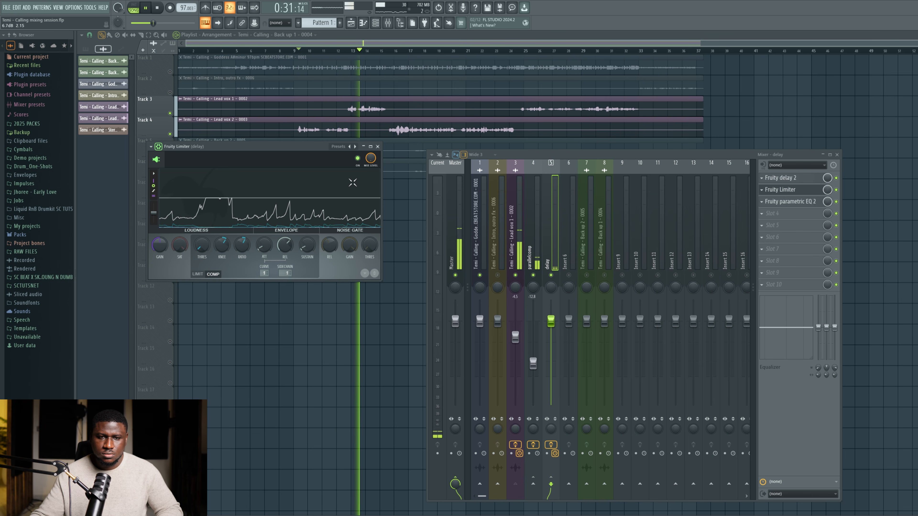
{"action": "key", "text": "space"}
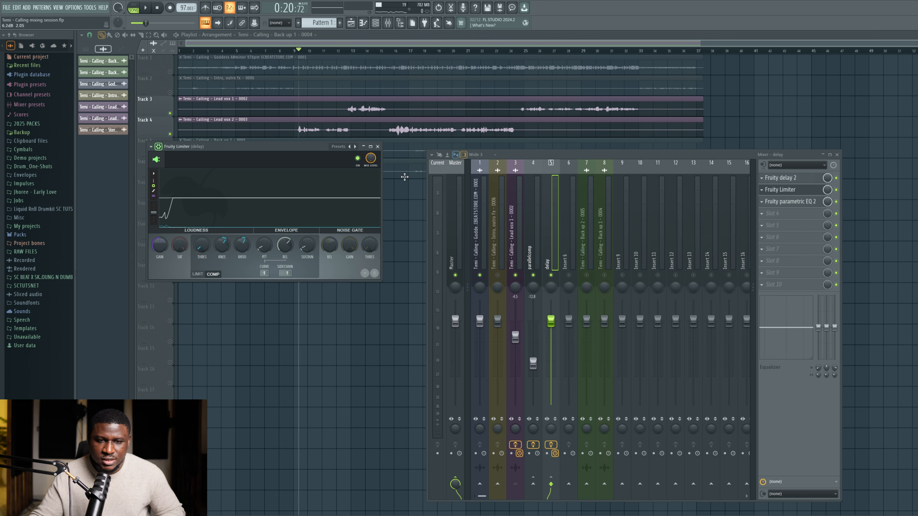
{"action": "left_click", "coordinate": [377, 147]}
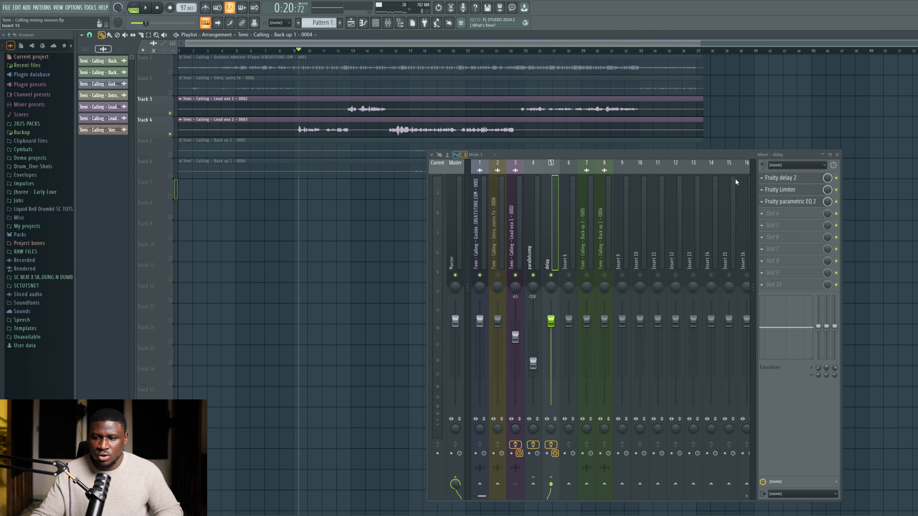
Unmute the instrumental on Track 1, start playback and save the project.
{"action": "left_click", "coordinate": [170, 71]}
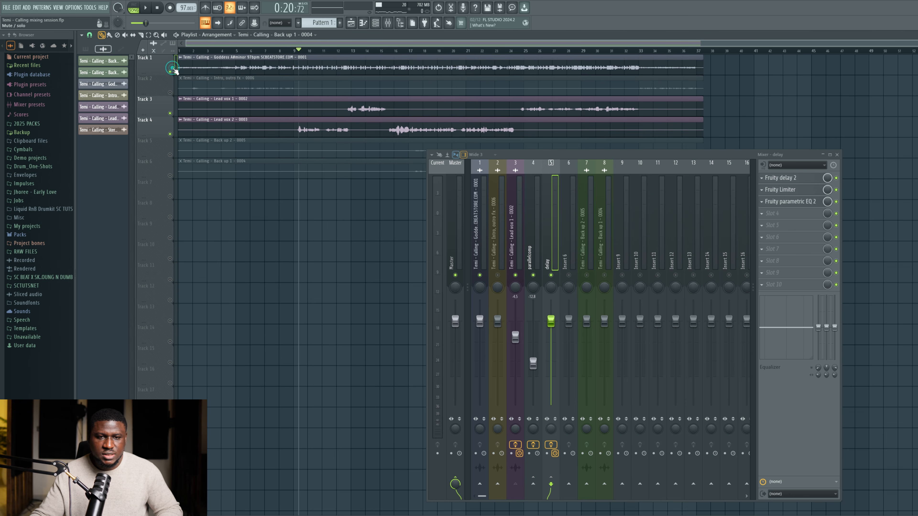
{"action": "key", "text": "space"}
{"action": "key", "text": "ctrl+s"}
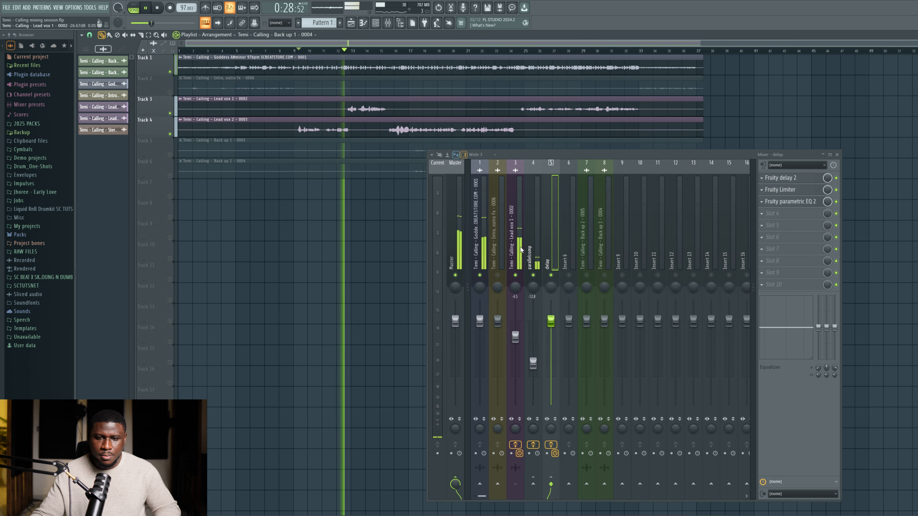
Listen to the delay insert together with the lead vocal and instrumental, and stop playback.
{"action": "left_click", "coordinate": [524, 252]}
{"action": "left_click", "coordinate": [552, 253]}
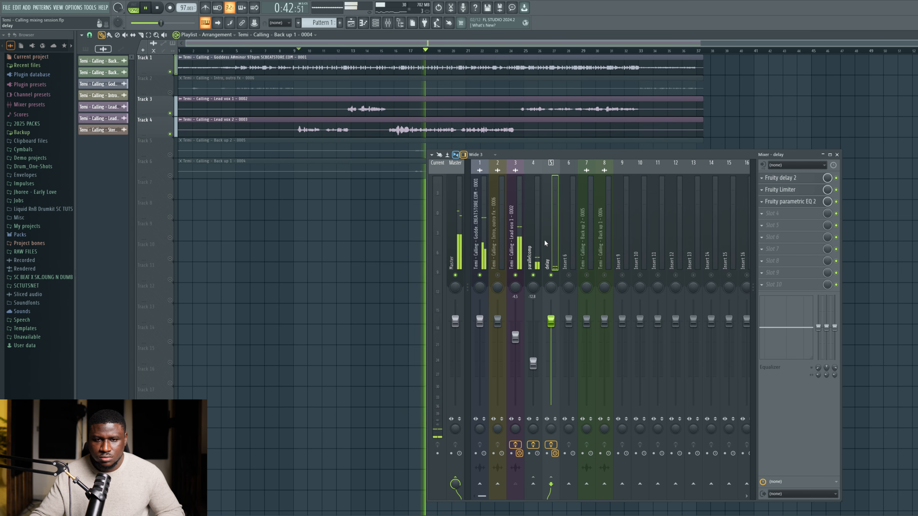
{"action": "key", "text": "space"}
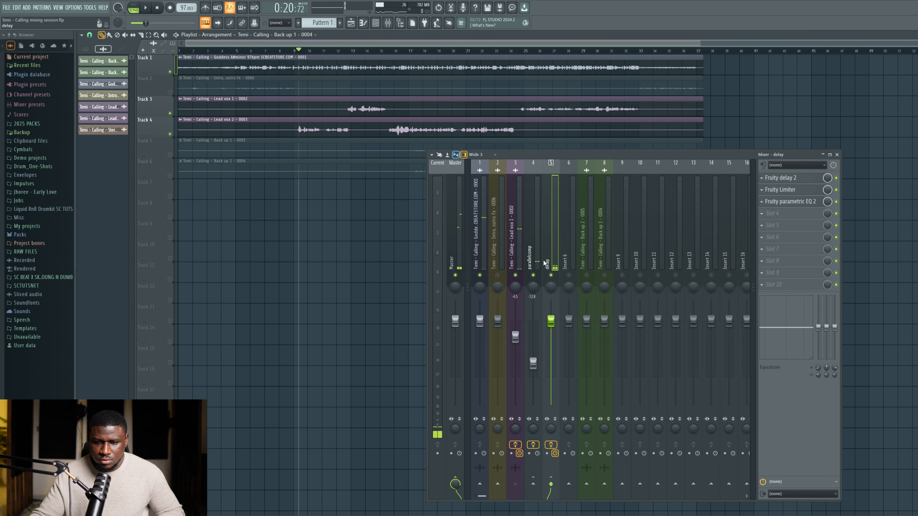
Route the lead vocal mixer track to Insert 6 and rename that insert reverb.
{"action": "left_click", "coordinate": [514, 241]}
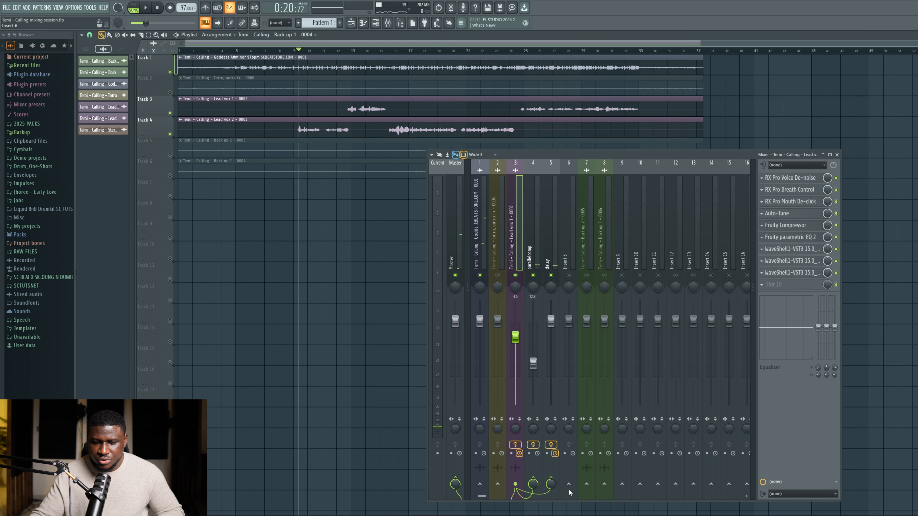
{"action": "left_click", "coordinate": [561, 244]}
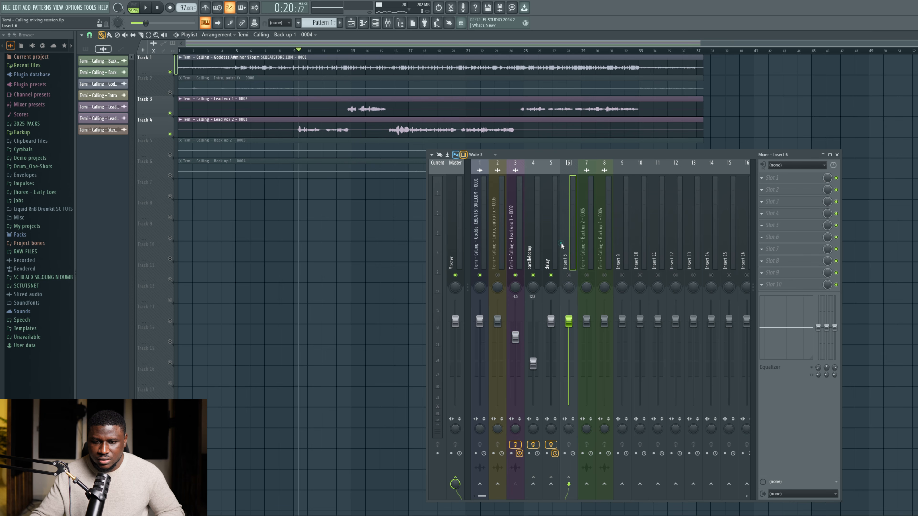
{"action": "right_click", "coordinate": [561, 244]}
{"action": "left_click", "coordinate": [603, 169]}
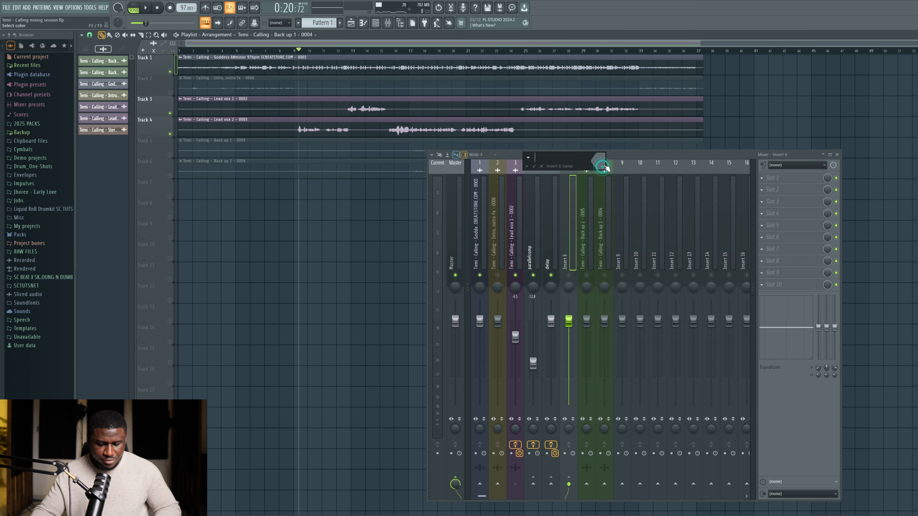
{"action": "key", "text": "Return"}
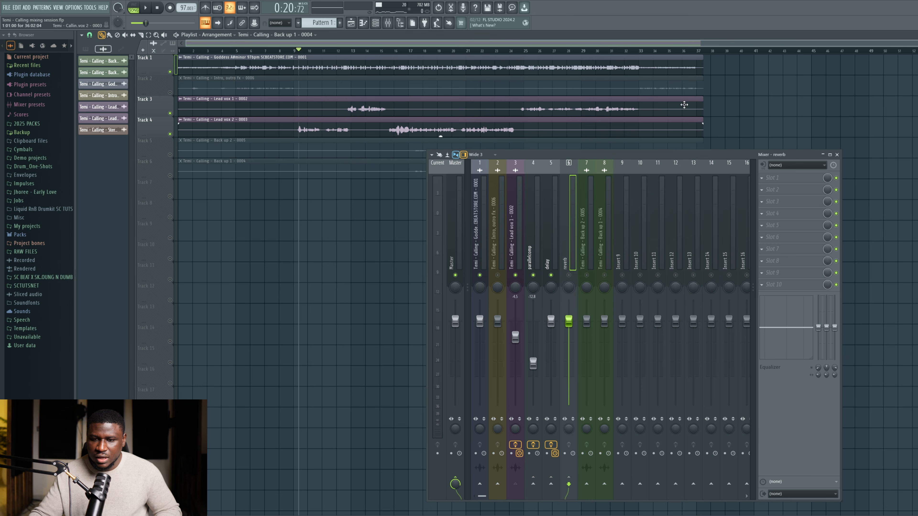
Load FabFilter Pro-R in the reverb insert's first effect slot and move the mixer clear of the plugin window.
{"action": "left_click", "coordinate": [569, 275]}
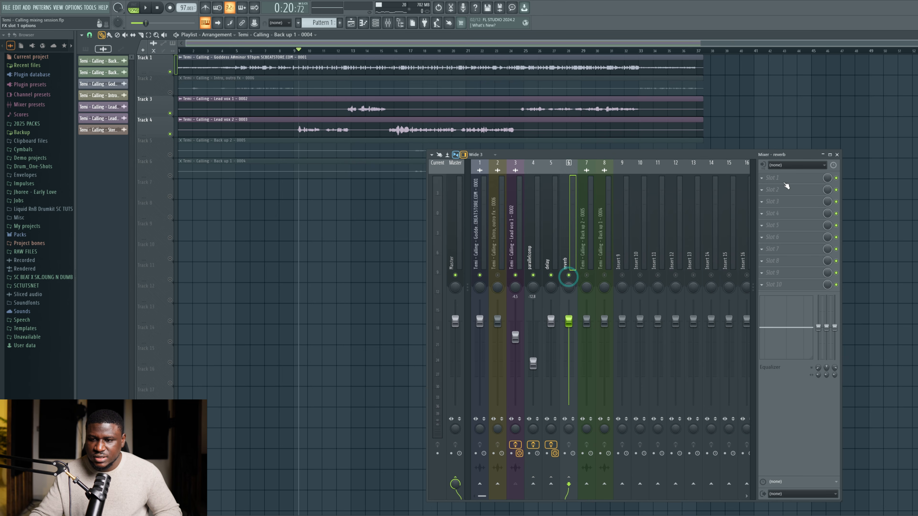
{"action": "left_click", "coordinate": [785, 182]}
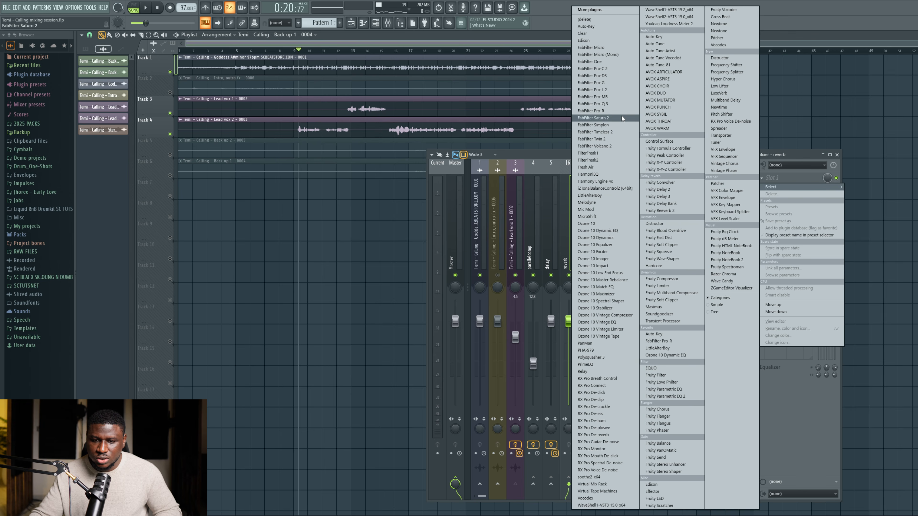
{"action": "left_click", "coordinate": [614, 110]}
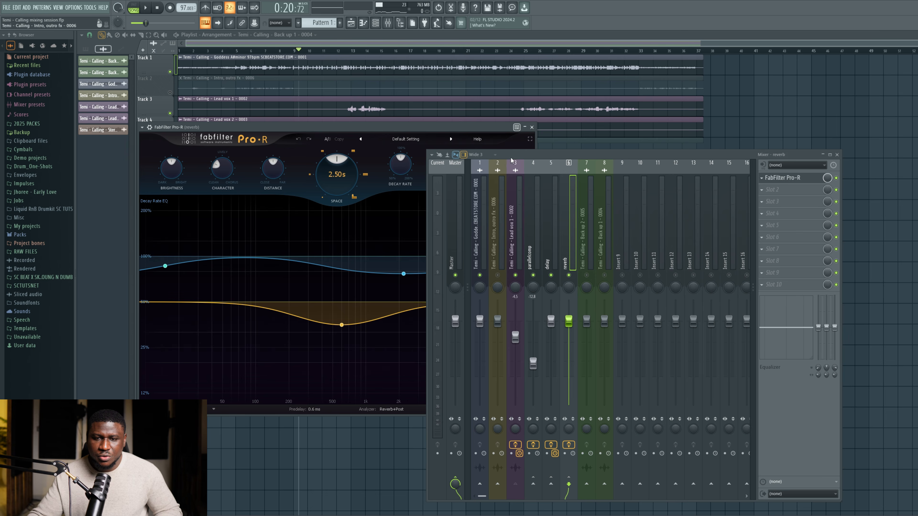
{"action": "left_click_drag", "start_coordinate": [502, 154], "coordinate": [630, 120]}
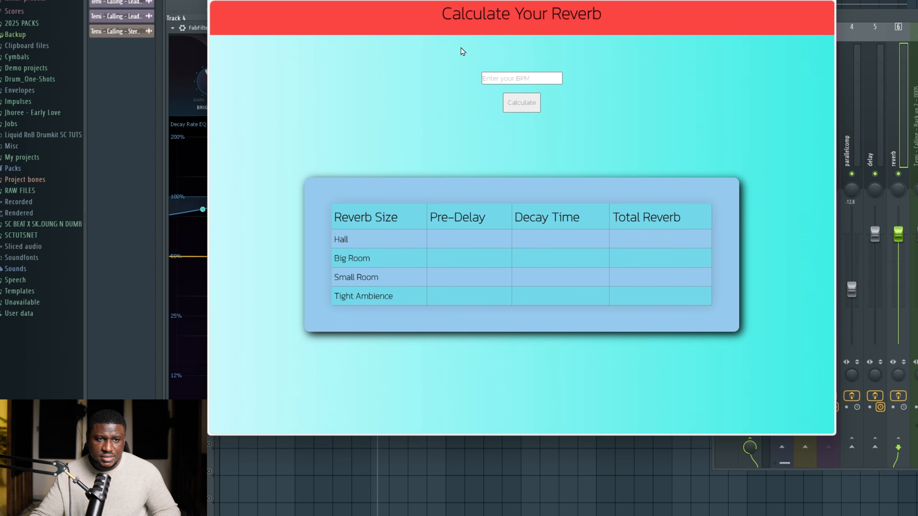
Switch to the Calculate Your Reverb web page, calculate for 97 BPM and examine the Big Room pre-delay and decay time.
{"action": "type", "text": "9"}
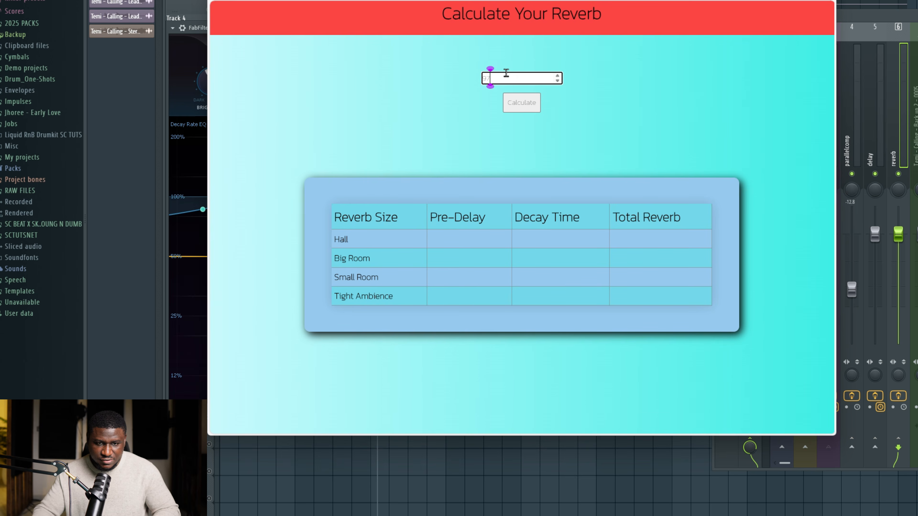
{"action": "type", "text": "7"}
{"action": "left_click", "coordinate": [530, 104]}
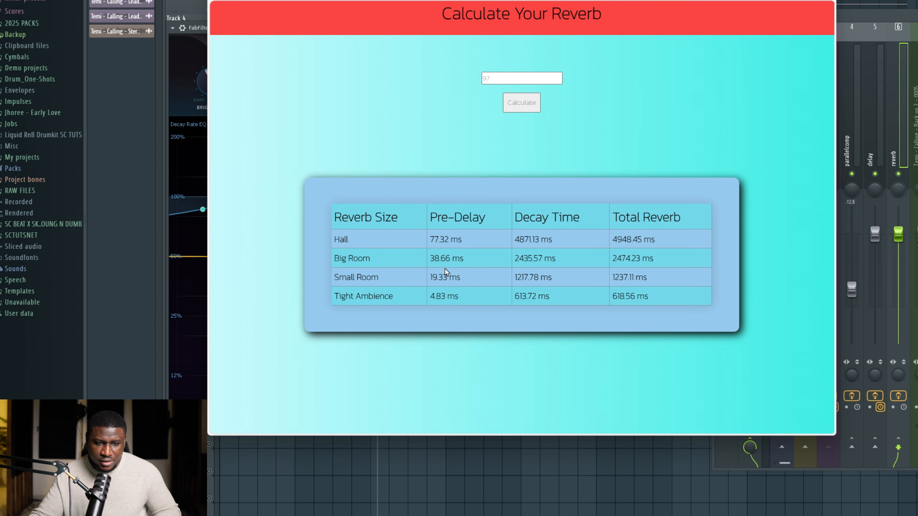
{"action": "left_click_drag", "start_coordinate": [378, 262], "coordinate": [281, 262]}
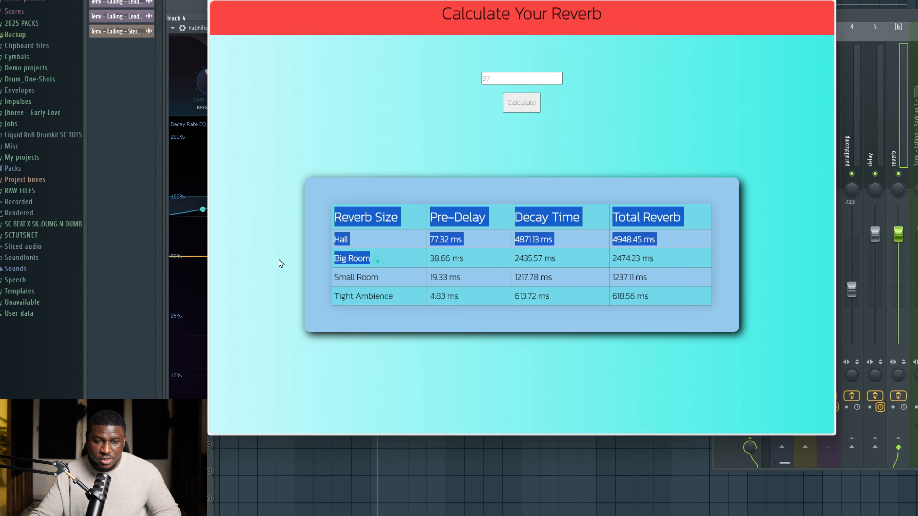
{"action": "left_click", "coordinate": [445, 267]}
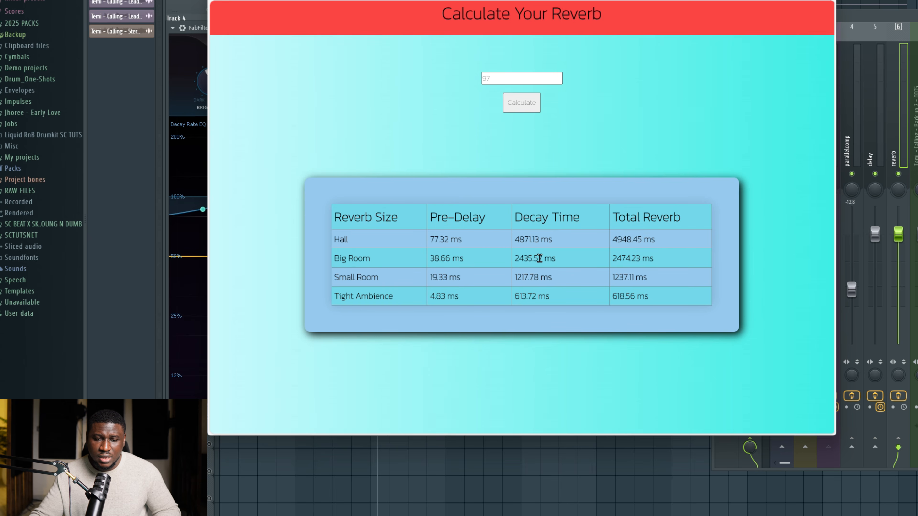
{"action": "left_click_drag", "start_coordinate": [517, 259], "coordinate": [515, 259]}
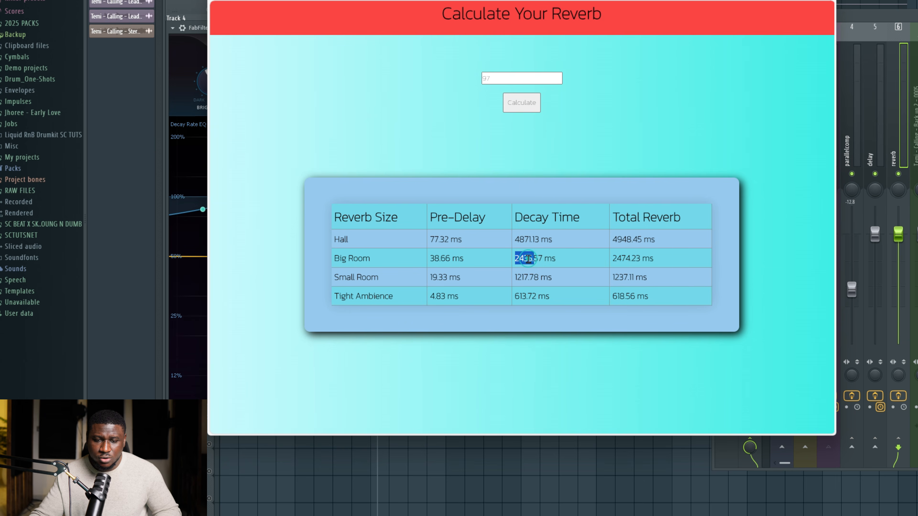
{"action": "left_click", "coordinate": [547, 262]}
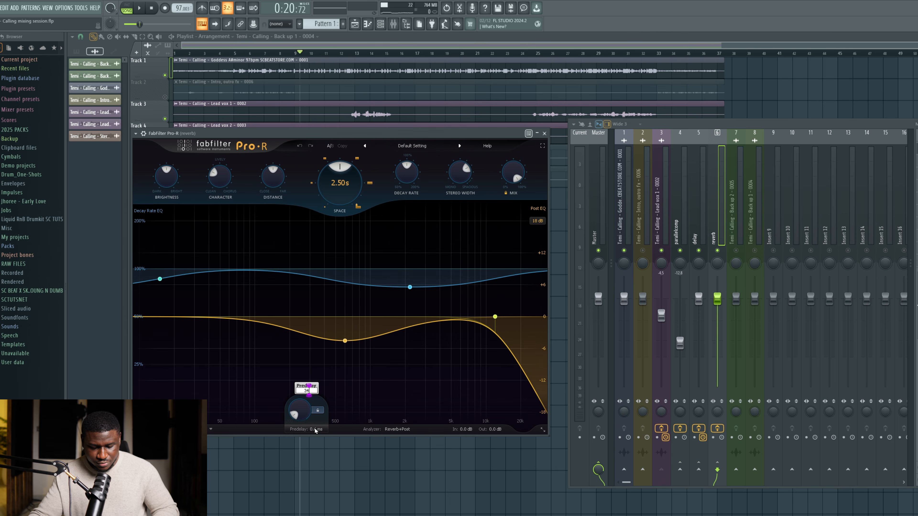
Set Pro-R's predelay to 34 ms and its space to 2.5 s, and close the plugin window.
{"action": "key", "text": "Return"}
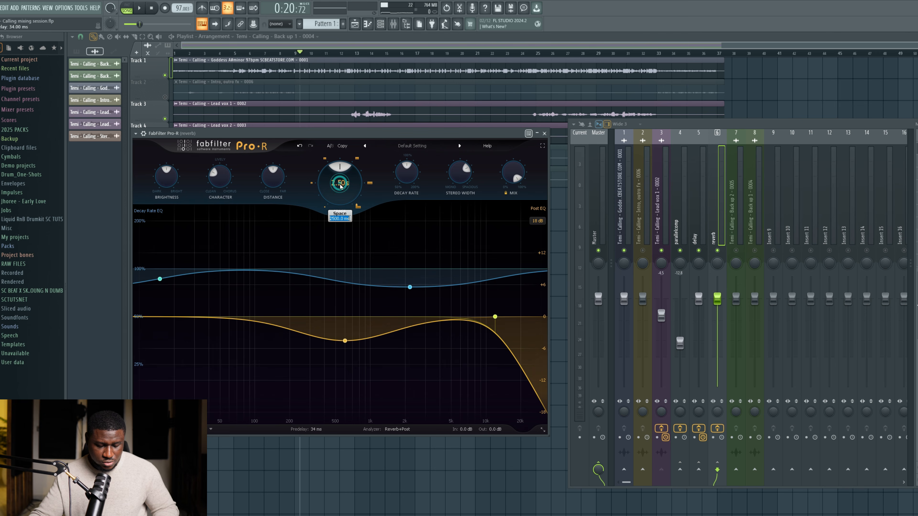
{"action": "type", "text": "2.5"}
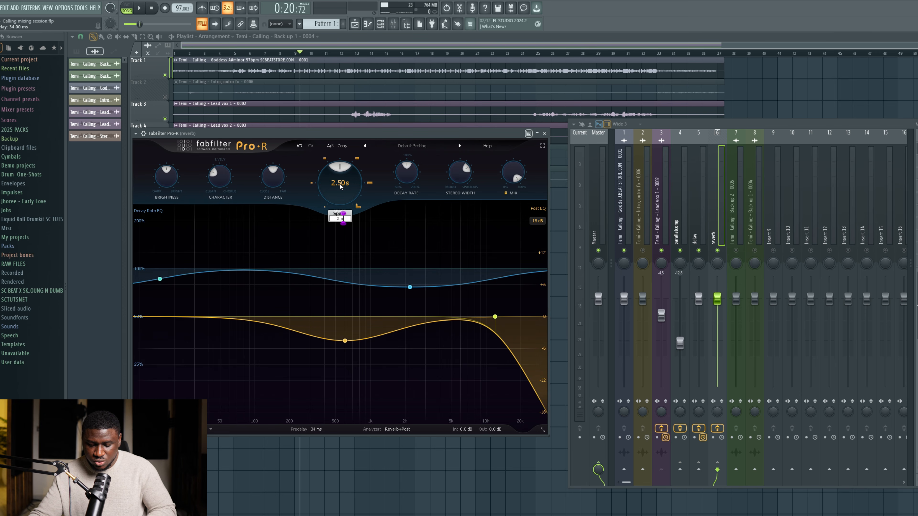
{"action": "key", "text": "Return"}
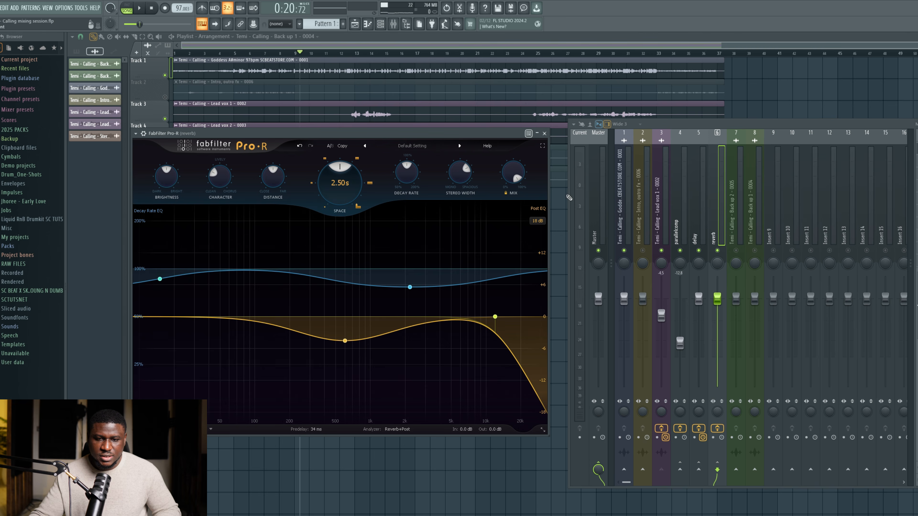
{"action": "left_click", "coordinate": [545, 133]}
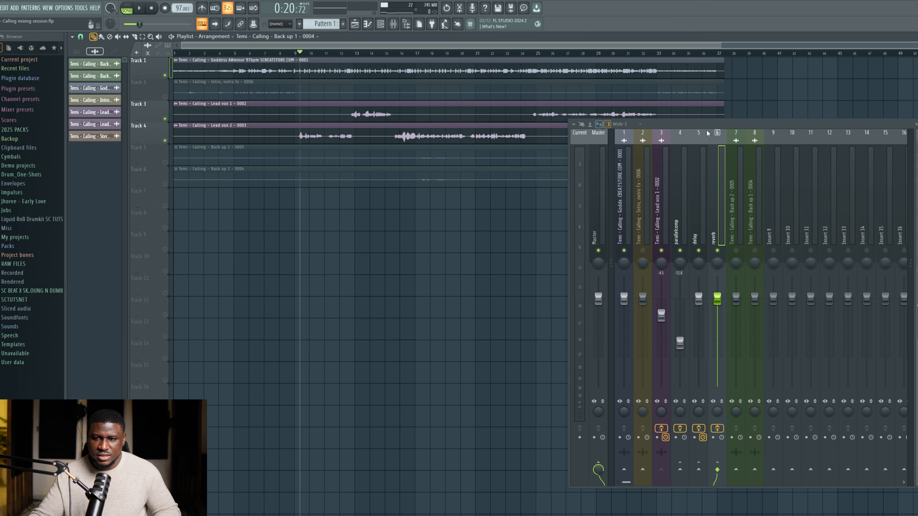
Play the mix and lower the lead vocal's send level to the reverb insert to about 37%.
{"action": "key", "text": "space"}
{"action": "left_click_drag", "start_coordinate": [708, 134], "coordinate": [351, 160]}
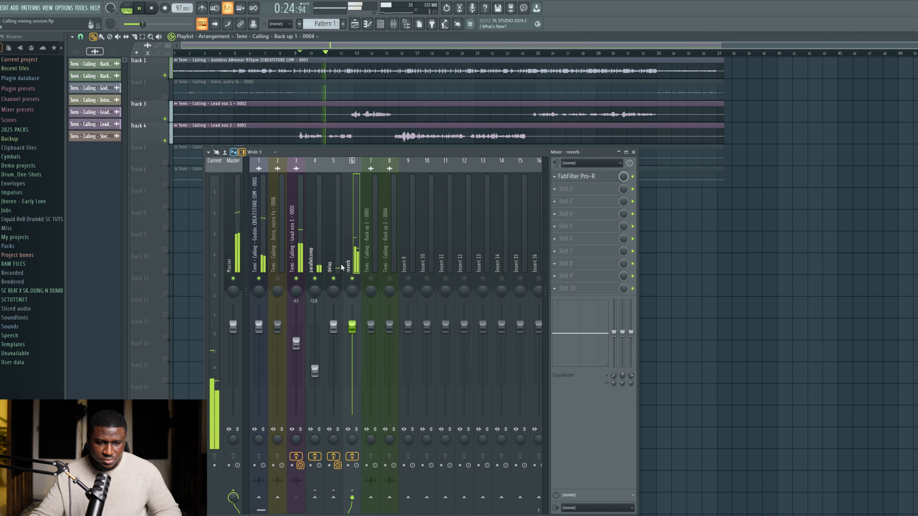
{"action": "left_click", "coordinate": [293, 244]}
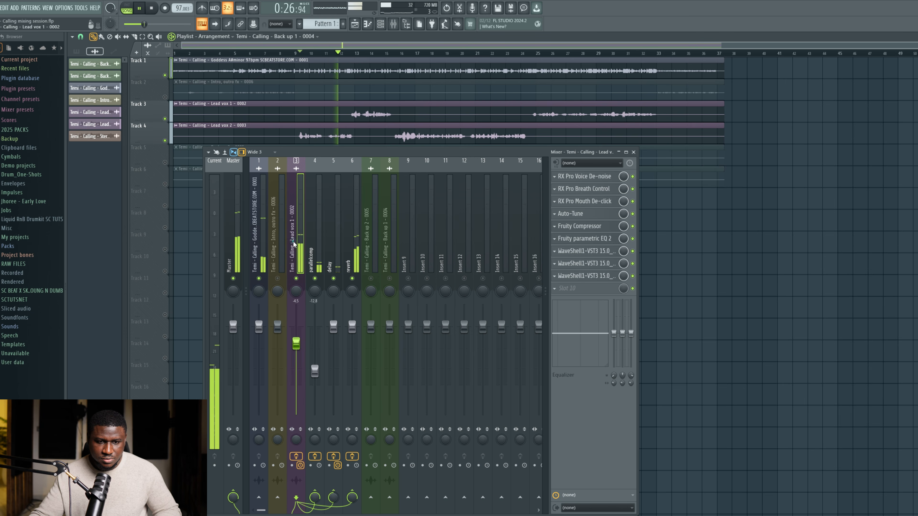
{"action": "key", "text": "space"}
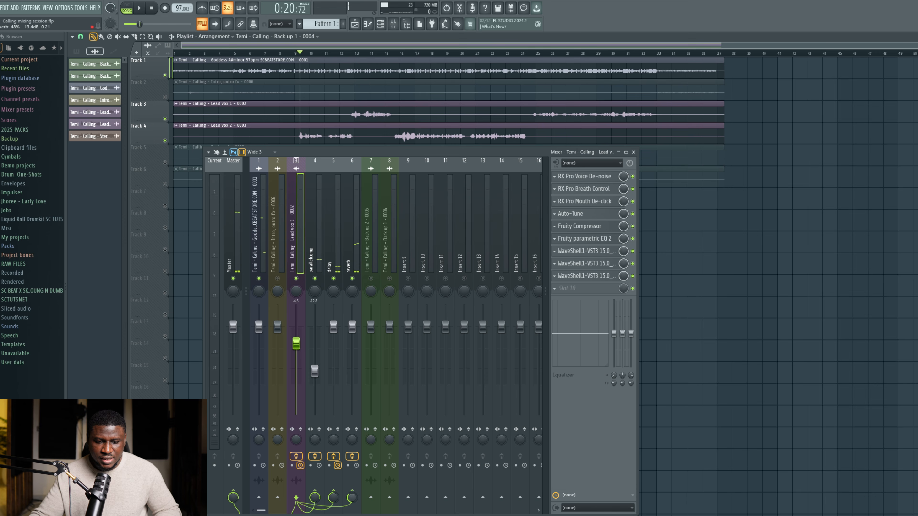
{"action": "key", "text": "space"}
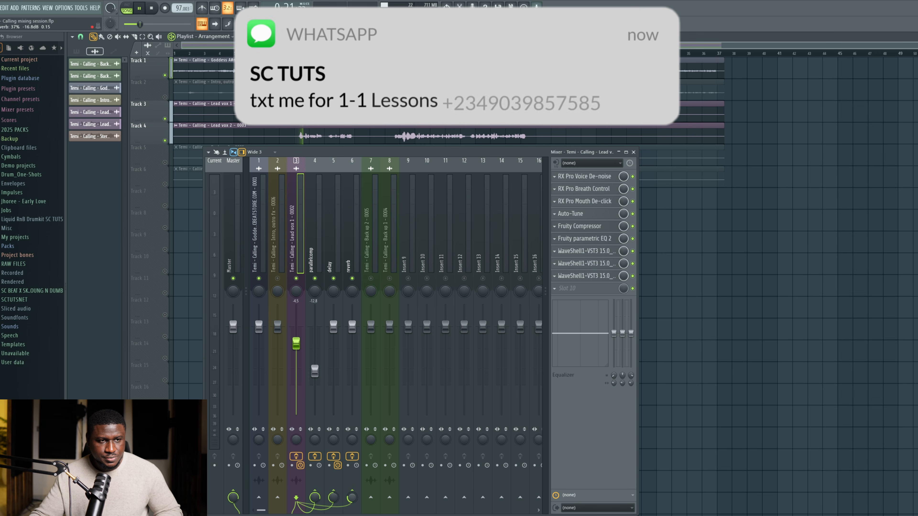
{"action": "key", "text": "space"}
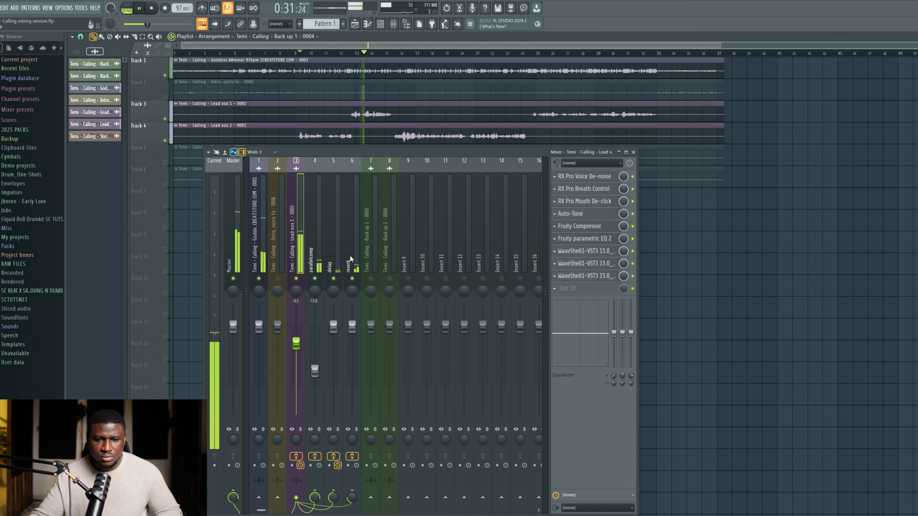
Load Fruity Parametric EQ 2 in the reverb insert's second effect slot and move its window clear of the mixer.
{"action": "left_click", "coordinate": [348, 246]}
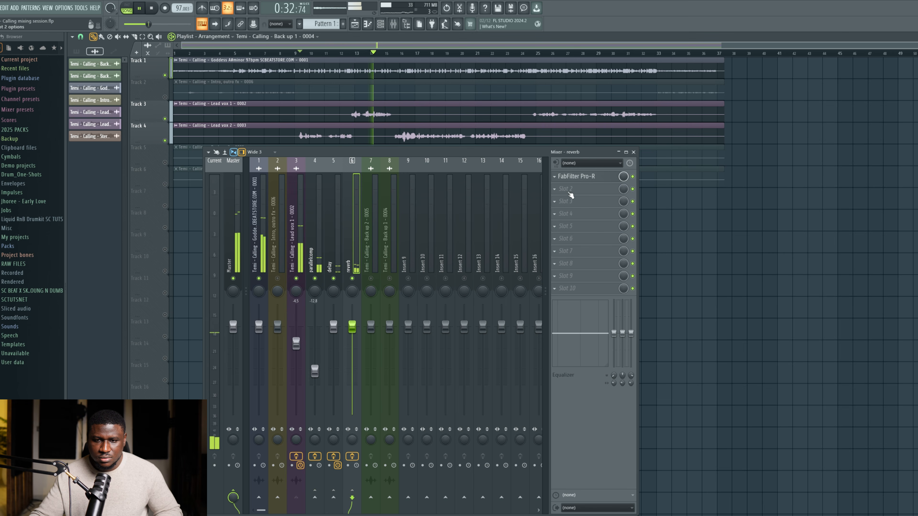
{"action": "key", "text": "space"}
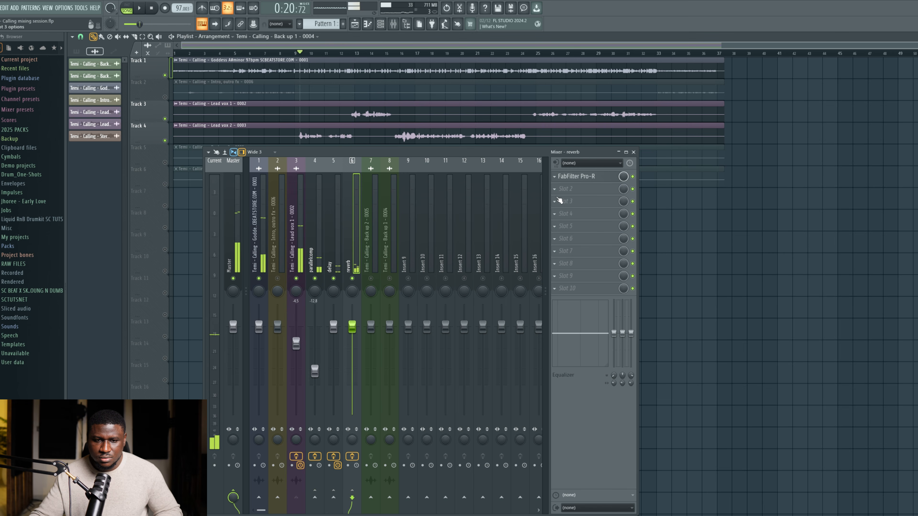
{"action": "left_click", "coordinate": [571, 193]}
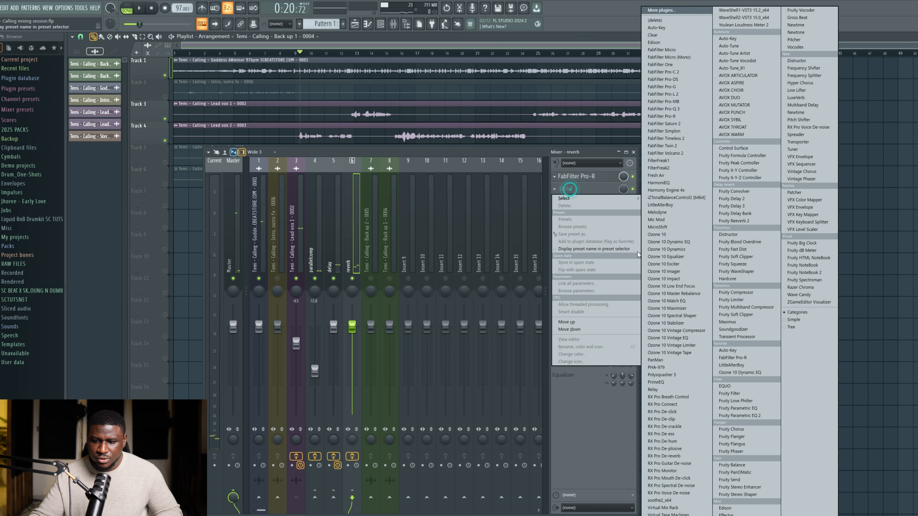
{"action": "left_click", "coordinate": [740, 415]}
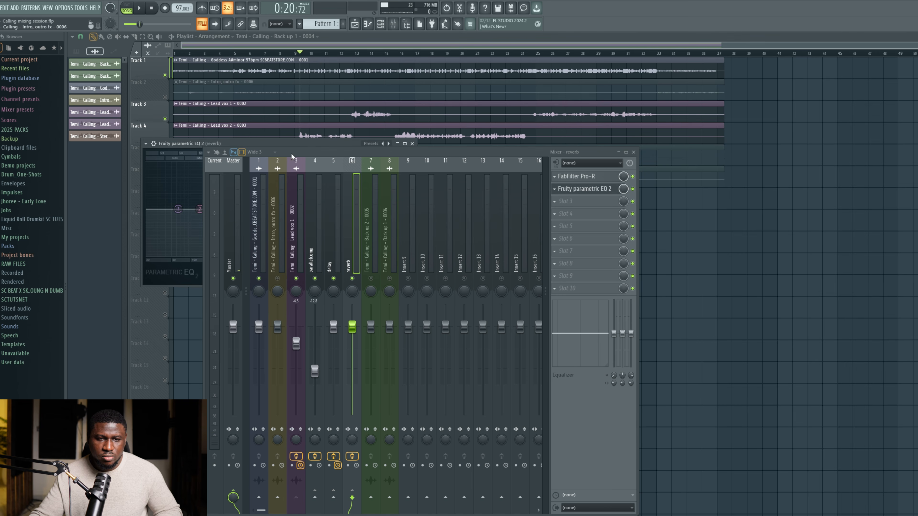
{"action": "left_click_drag", "start_coordinate": [217, 144], "coordinate": [313, 11]}
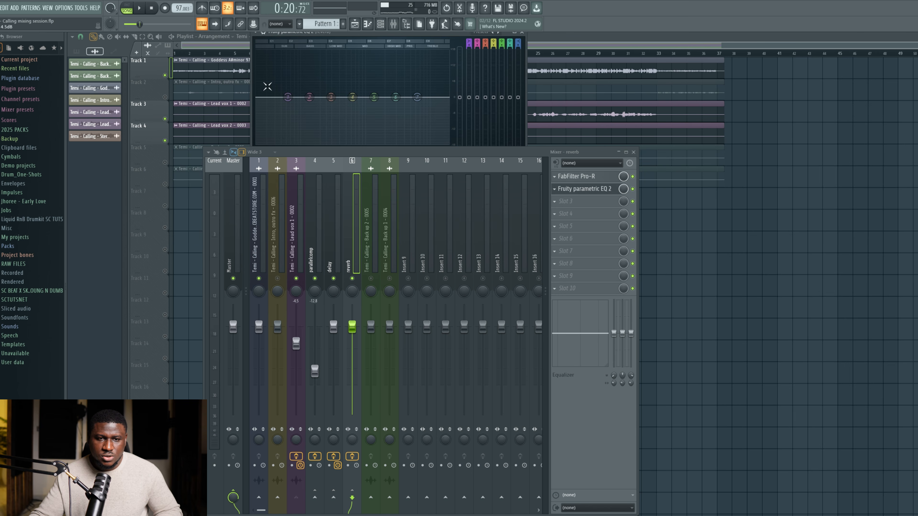
Make the EQ's first band a high-pass filter with its cutoff raised into the mid-range, and boost the top bands slightly during playback.
{"action": "right_click", "coordinate": [287, 97]}
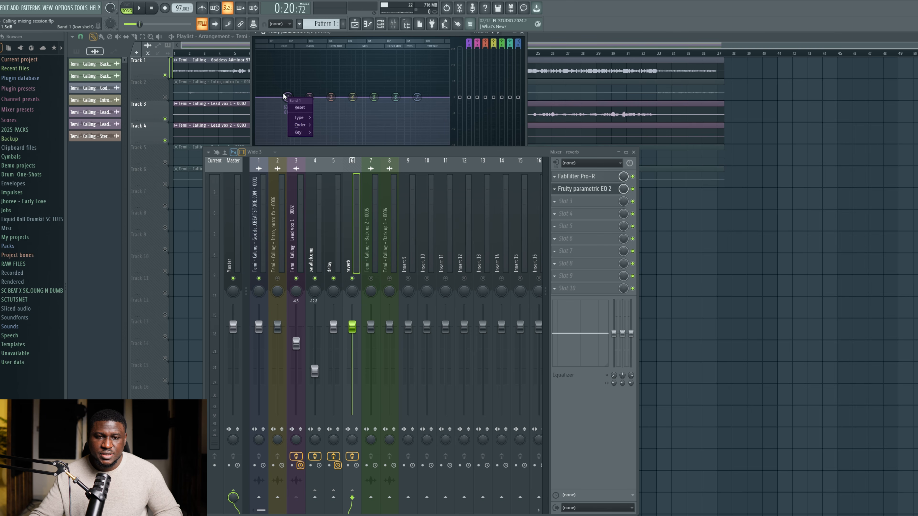
{"action": "mouse_move", "coordinate": [300, 118]}
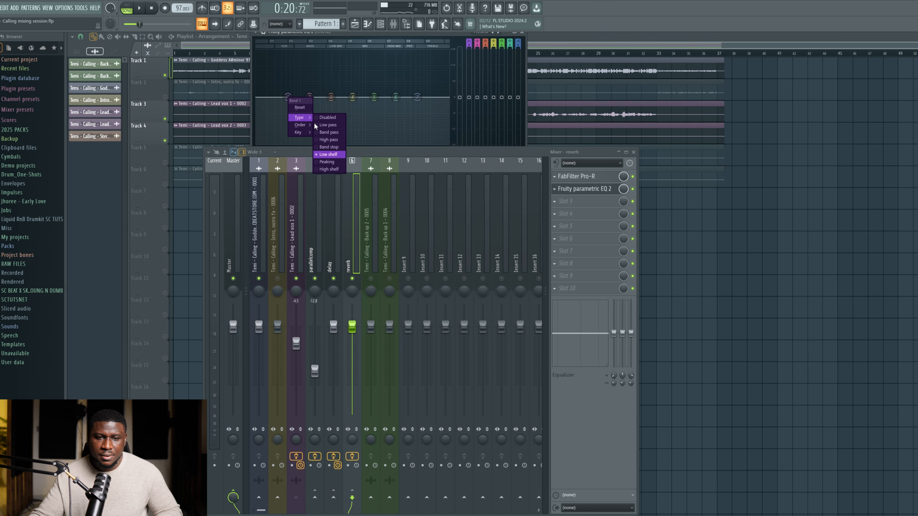
{"action": "left_click", "coordinate": [328, 140]}
{"action": "left_click", "coordinate": [320, 125]}
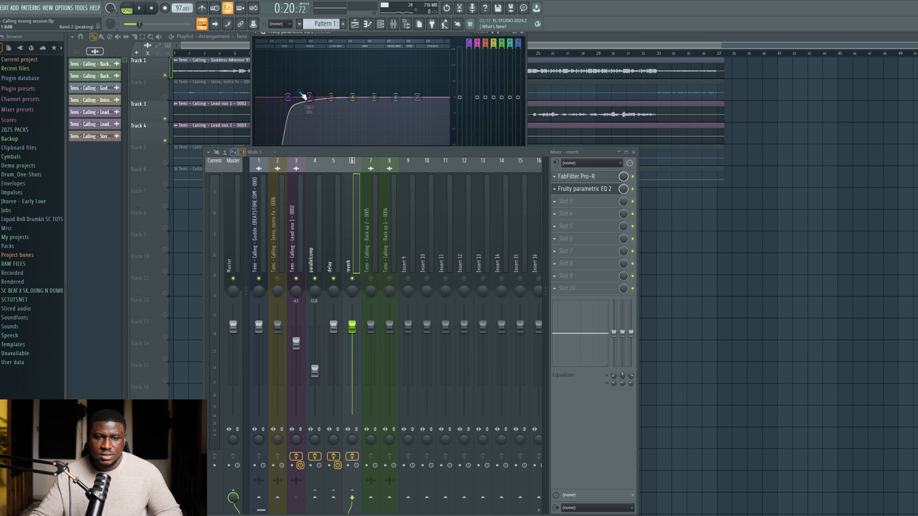
{"action": "left_click_drag", "start_coordinate": [287, 97], "coordinate": [350, 97]}
{"action": "key", "text": "space"}
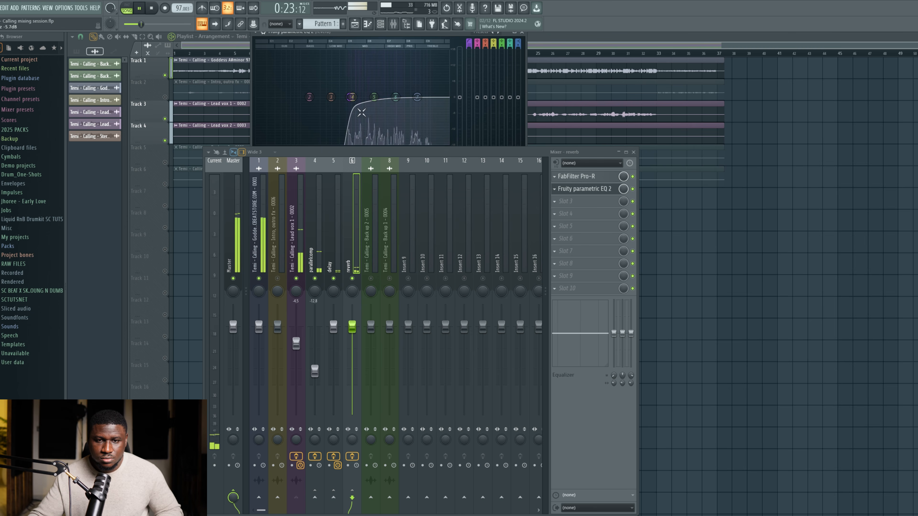
{"action": "left_click_drag", "start_coordinate": [417, 97], "coordinate": [397, 96]}
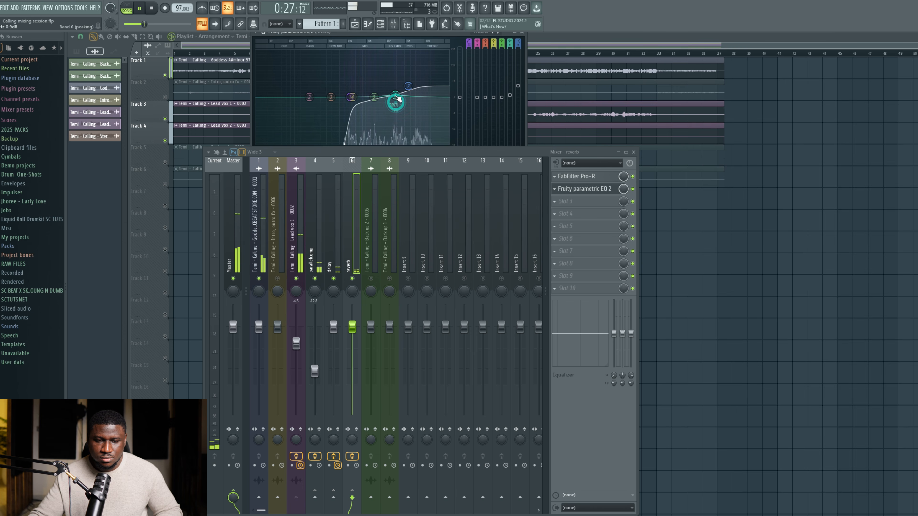
Lower the lead vocal's send level to the reverb insert to about 35%.
{"action": "left_click", "coordinate": [298, 255]}
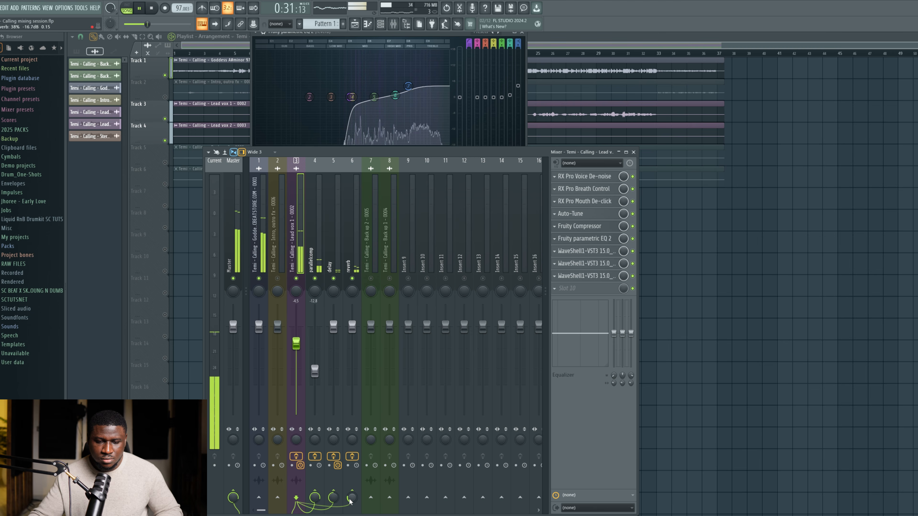
{"action": "left_click_drag", "start_coordinate": [349, 499], "coordinate": [349, 497]}
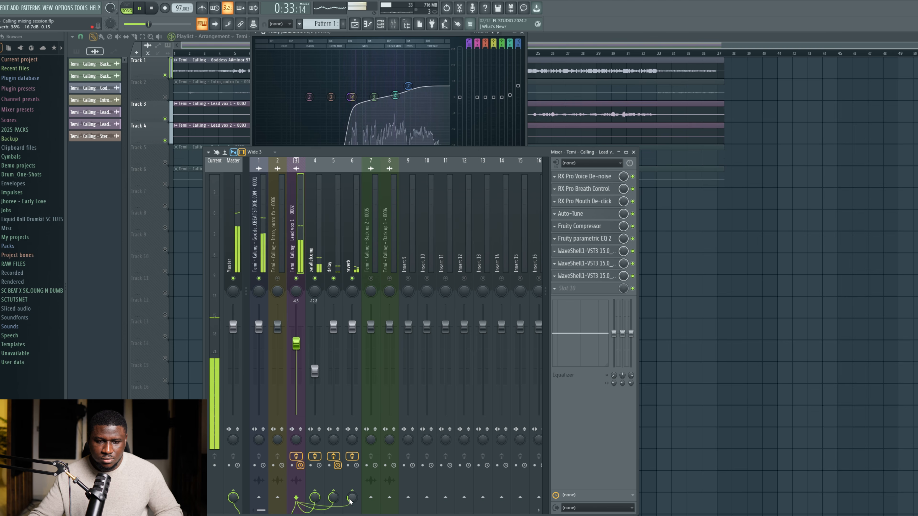
{"action": "scroll", "coordinate": [349, 499], "scroll_direction": "down", "scroll_amount": 3}
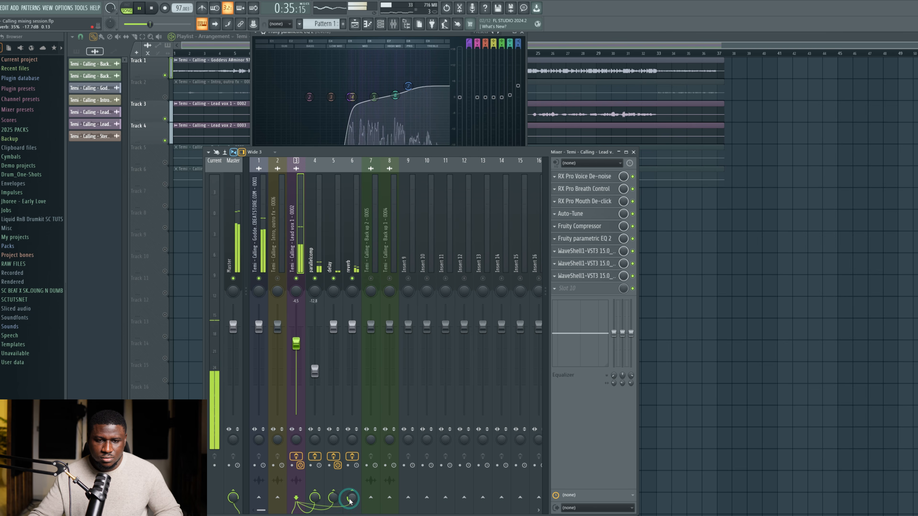
{"action": "left_click_drag", "start_coordinate": [349, 500], "coordinate": [350, 501]}
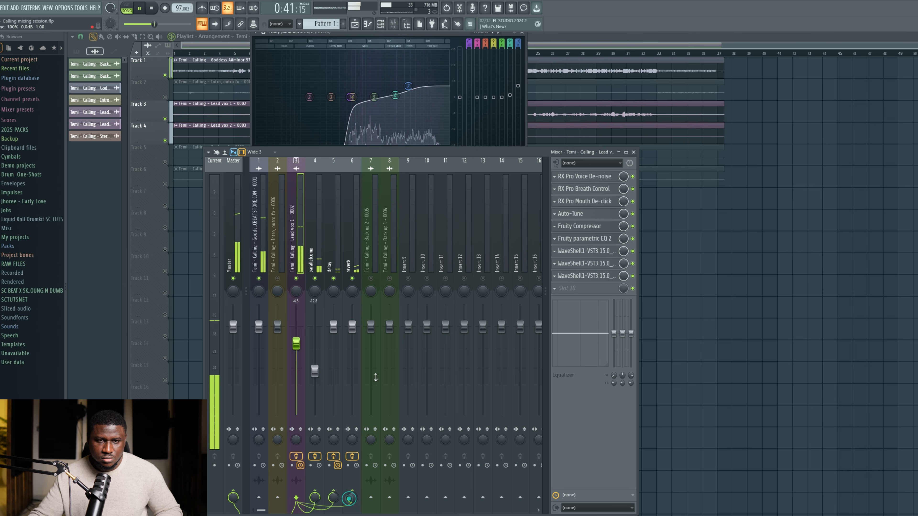
Reduce the top band's boost in the reverb EQ to nearly flat and close the EQ window.
{"action": "left_click_drag", "start_coordinate": [409, 88], "coordinate": [408, 95]}
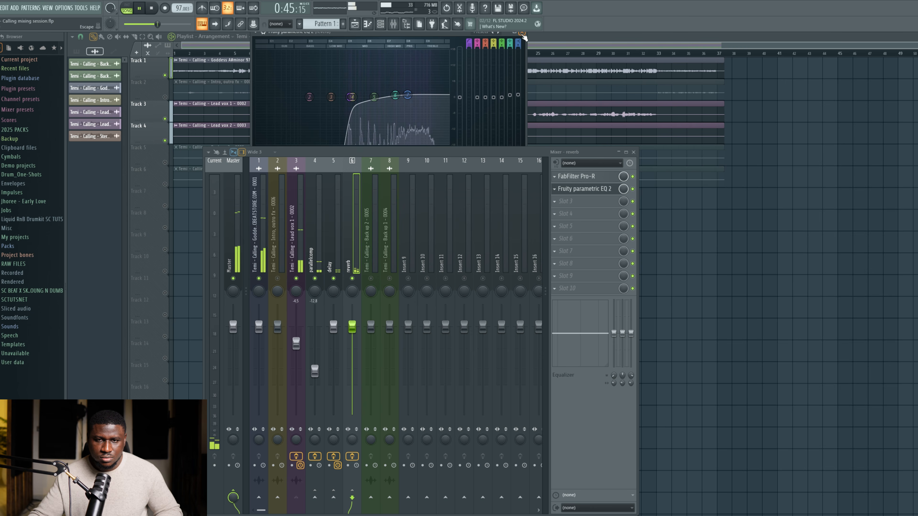
{"action": "left_click", "coordinate": [522, 33]}
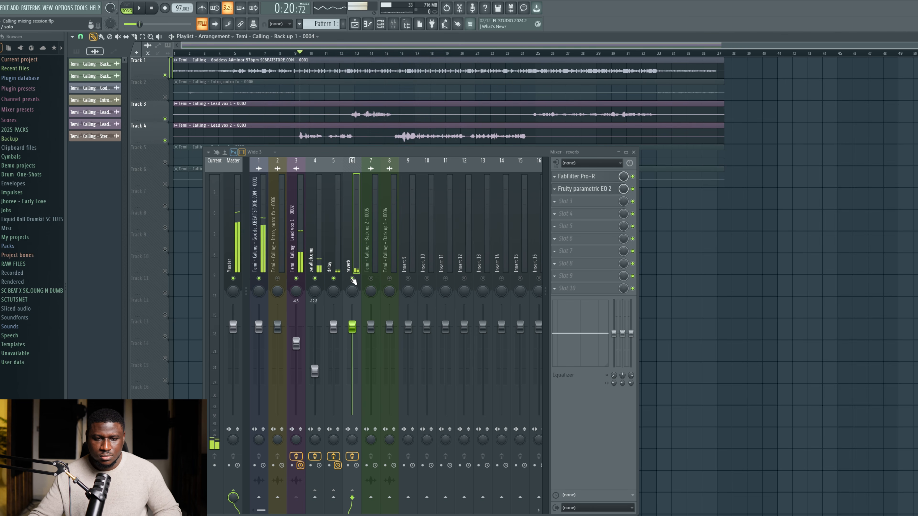
Replay the vocal section with the reverb insert muted and unmuted to compare the sound.
{"action": "key", "text": "space"}
{"action": "key", "text": "space"}
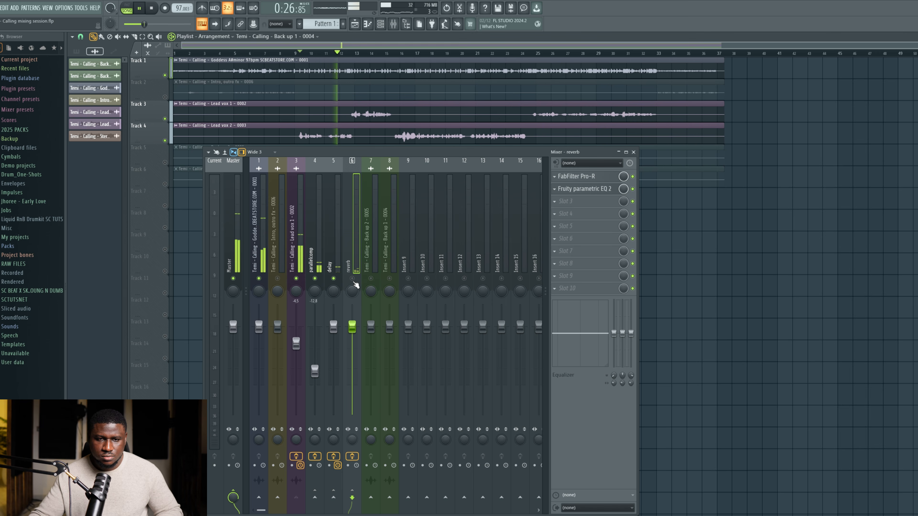
{"action": "key", "text": "space"}
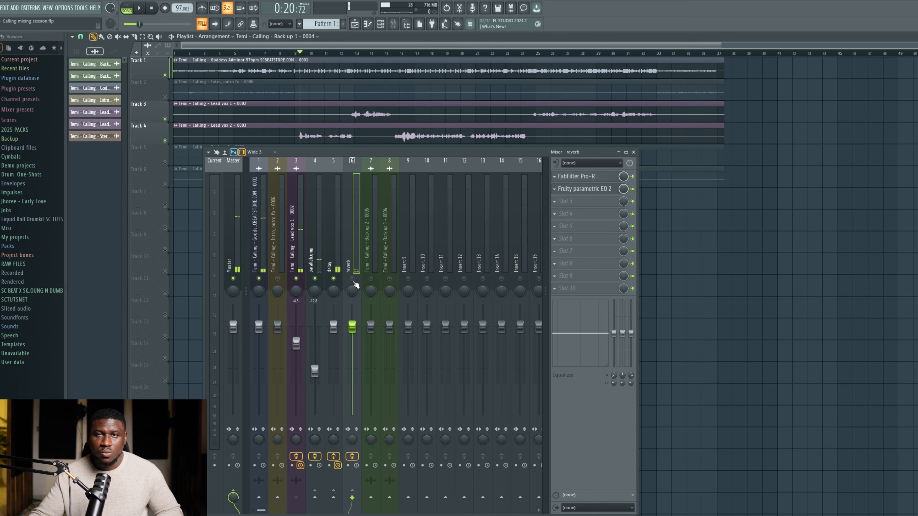
{"action": "key", "text": "space"}
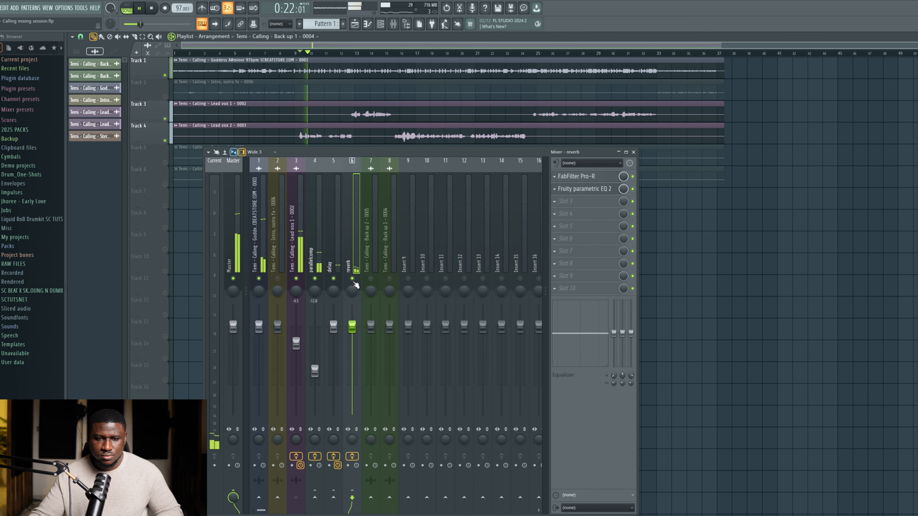
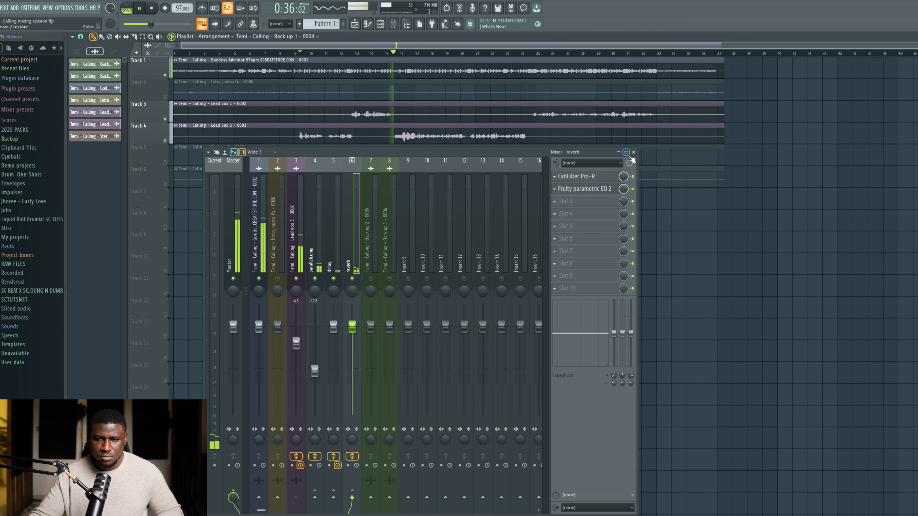
Close the mixer, listen to the mix from about bar 24 onward and stop playback.
{"action": "left_click", "coordinate": [634, 153]}
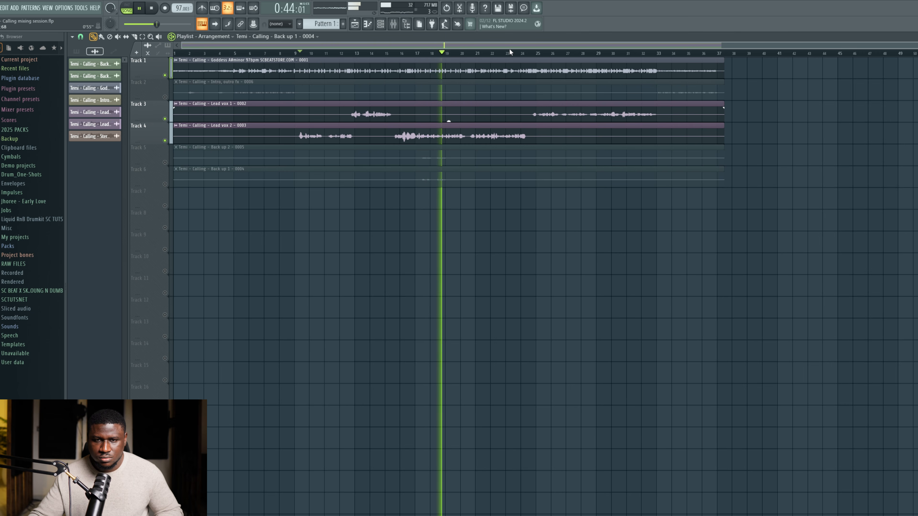
{"action": "left_click", "coordinate": [527, 55]}
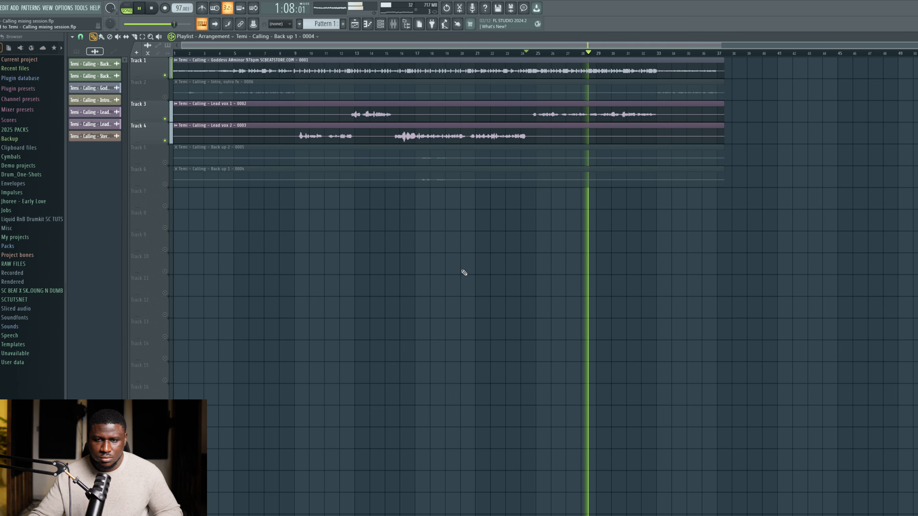
{"action": "key", "text": "space"}
Move the playhead back to about bar 9 and unmute the two backup vocal tracks, Track 5 and Track 6.
{"action": "left_click", "coordinate": [299, 53]}
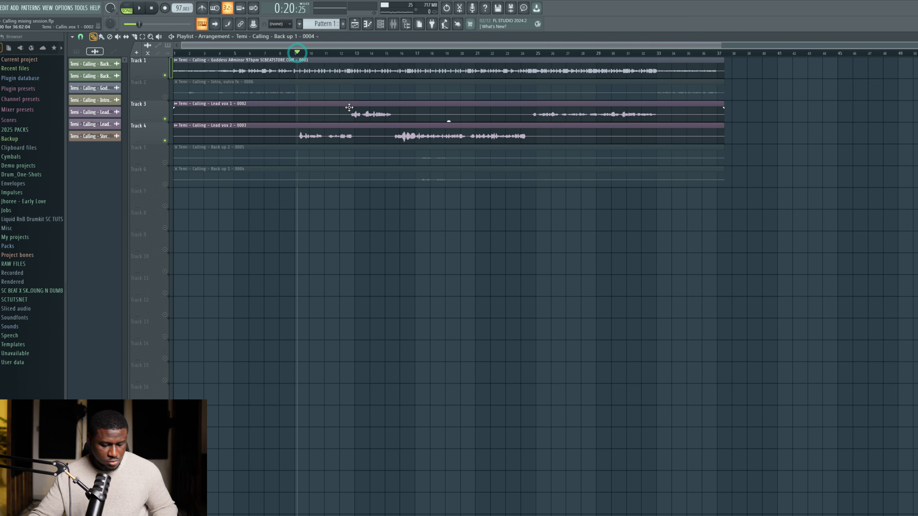
{"action": "left_click", "coordinate": [165, 162]}
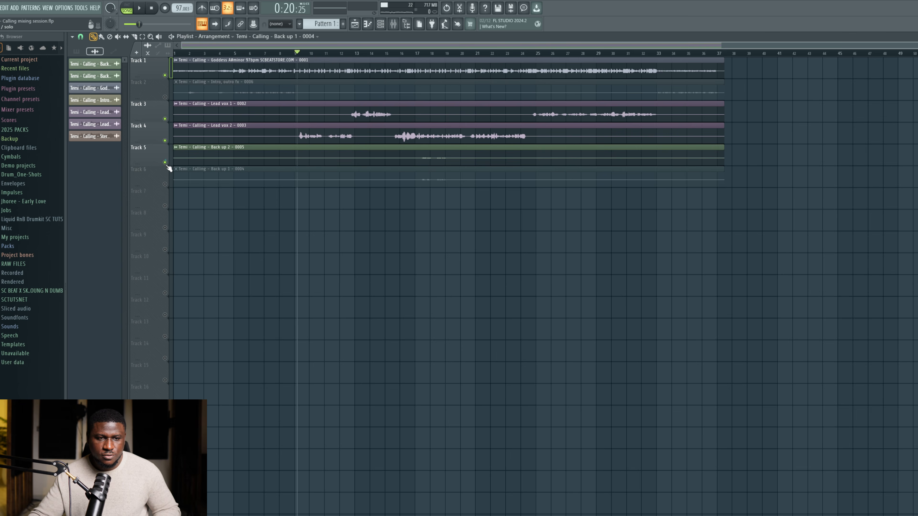
{"action": "left_click", "coordinate": [165, 184]}
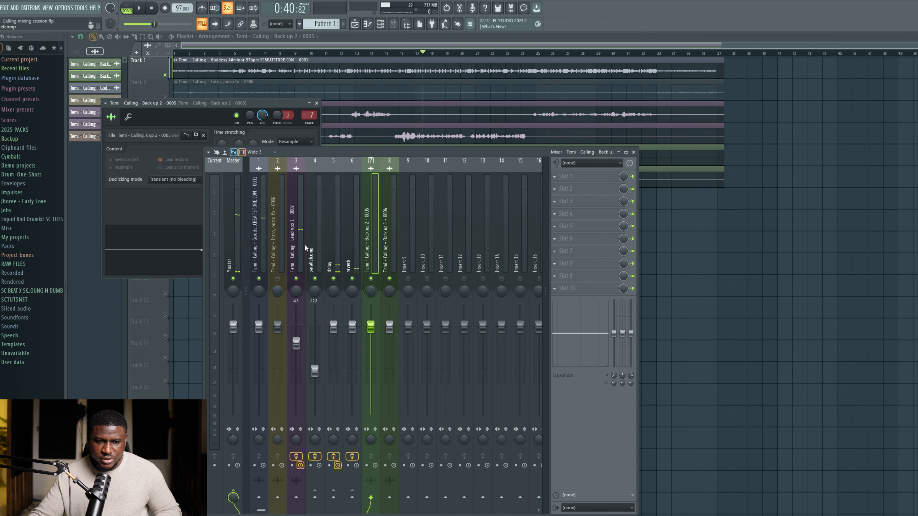
Copy Auto-Tune with its settings from the Lead vox 1 insert to the Back up 1 and Back up 2 inserts.
{"action": "left_click", "coordinate": [297, 239]}
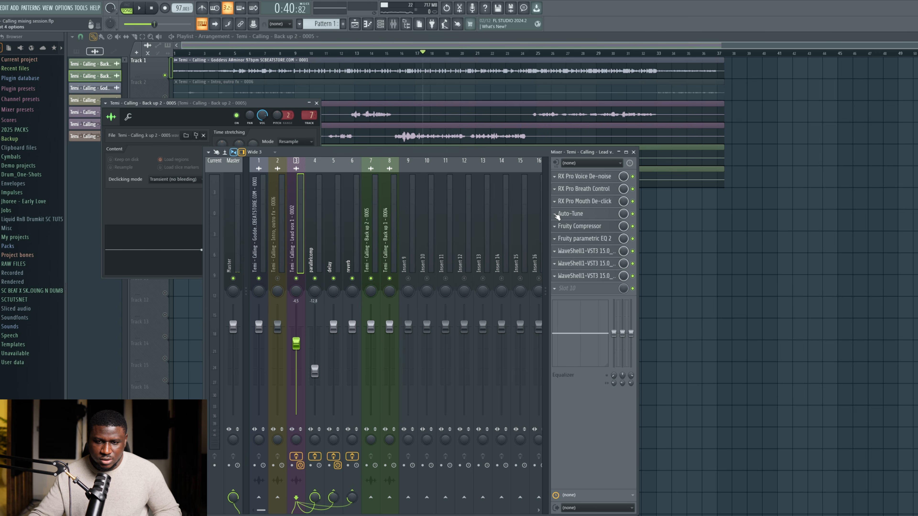
{"action": "left_click", "coordinate": [385, 232]}
{"action": "left_click", "coordinate": [374, 235], "text": "ctrl"}
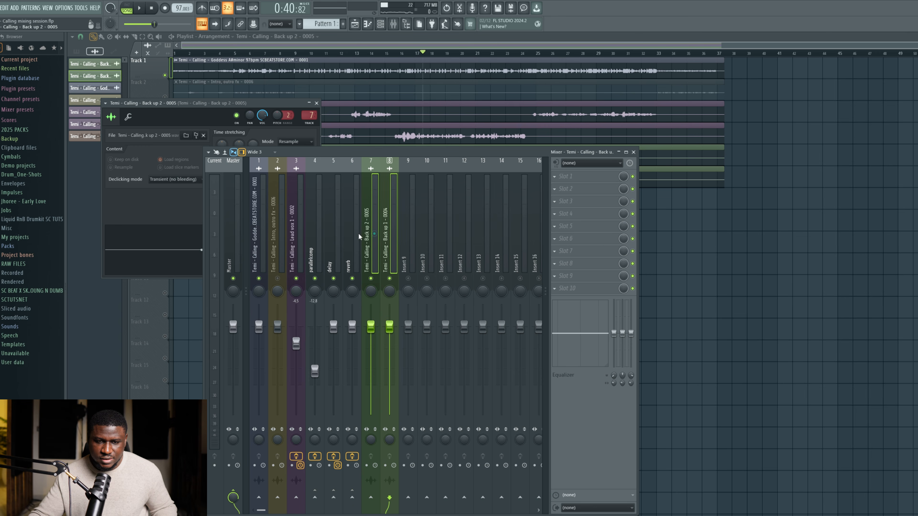
{"action": "left_click", "coordinate": [294, 241]}
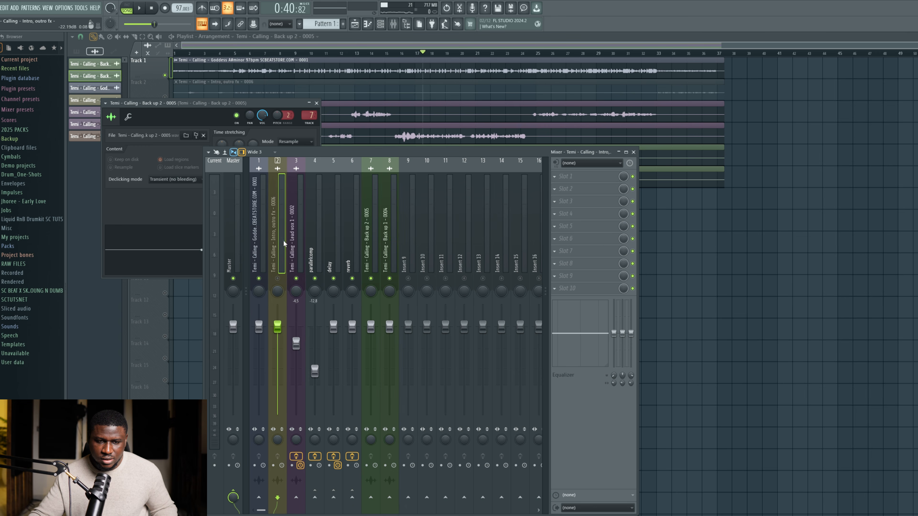
{"action": "left_click", "coordinate": [376, 246], "text": "ctrl"}
{"action": "left_click", "coordinate": [385, 242], "text": "ctrl"}
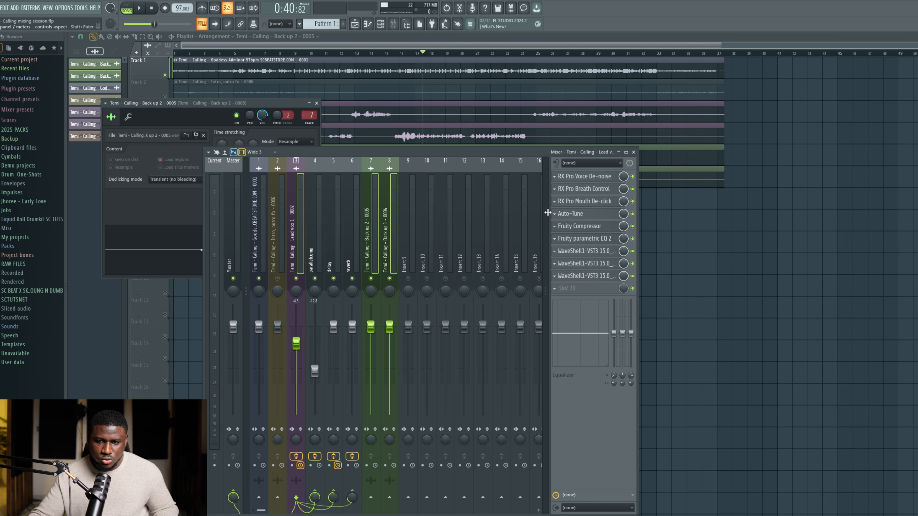
{"action": "left_click", "coordinate": [554, 213]}
{"action": "left_click_drag", "start_coordinate": [565, 261], "coordinate": [390, 246]}
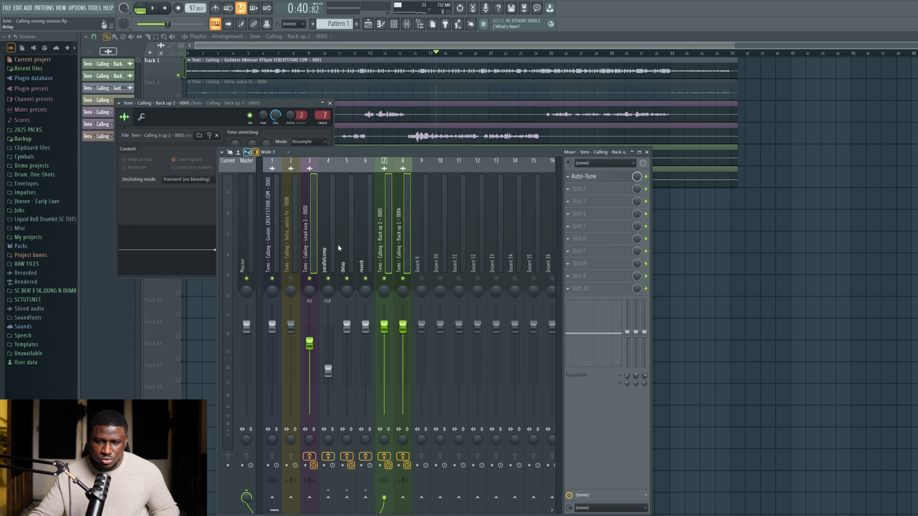
{"action": "left_click", "coordinate": [399, 238]}
Remove the duplicate Auto-Tune from the Lead vox 1 insert's tenth effect slot.
{"action": "left_click", "coordinate": [306, 235]}
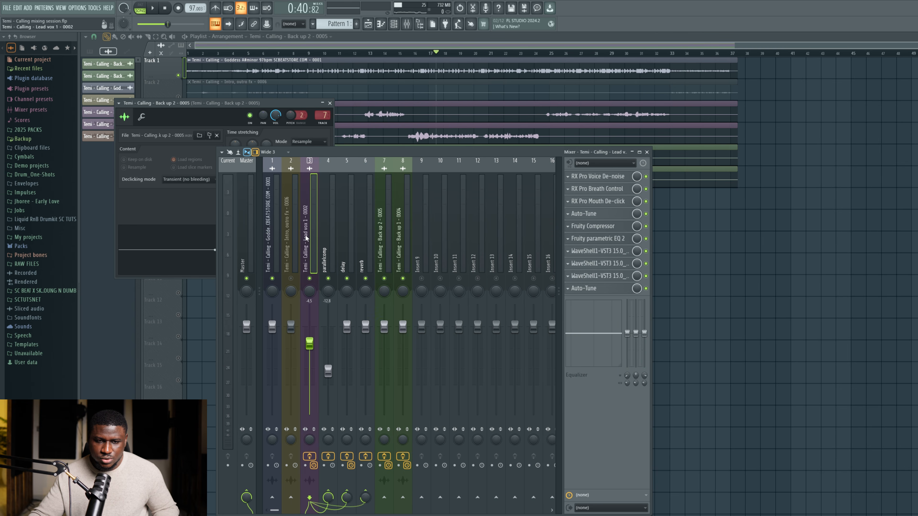
{"action": "left_click", "coordinate": [568, 289]}
{"action": "left_click", "coordinate": [578, 306]}
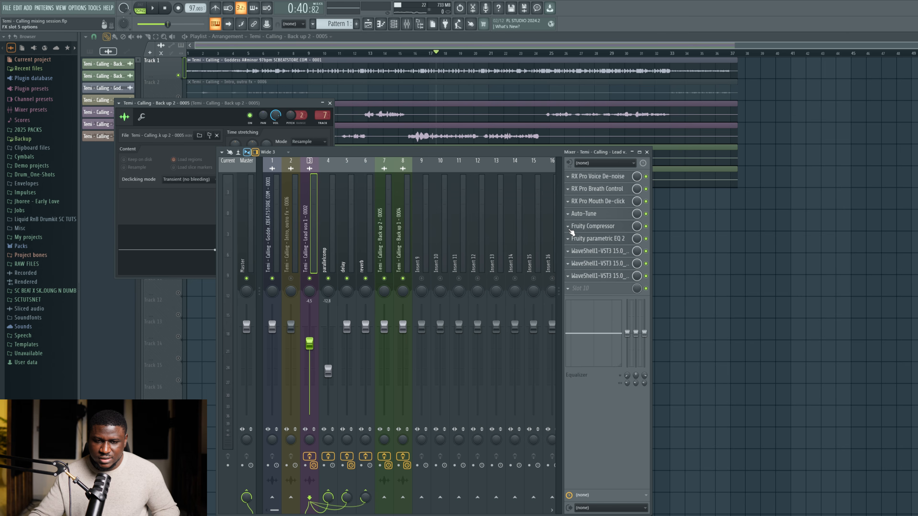
Copy the Fruity Compressor with its settings from the Lead vox 1 insert to the Back up 2 and Back up 1 inserts.
{"action": "left_click", "coordinate": [569, 228]}
{"action": "left_click_drag", "start_coordinate": [585, 270], "coordinate": [385, 244]}
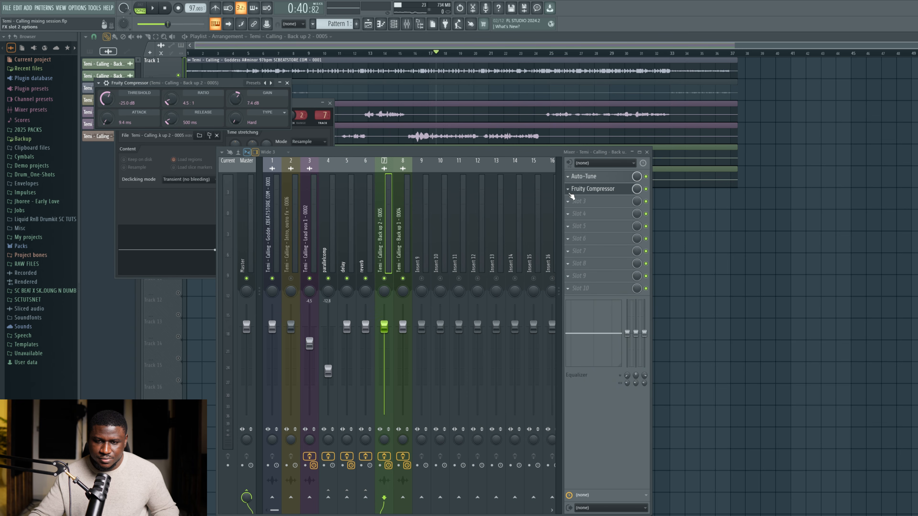
{"action": "left_click", "coordinate": [568, 190]}
{"action": "left_click_drag", "start_coordinate": [575, 235], "coordinate": [399, 244]}
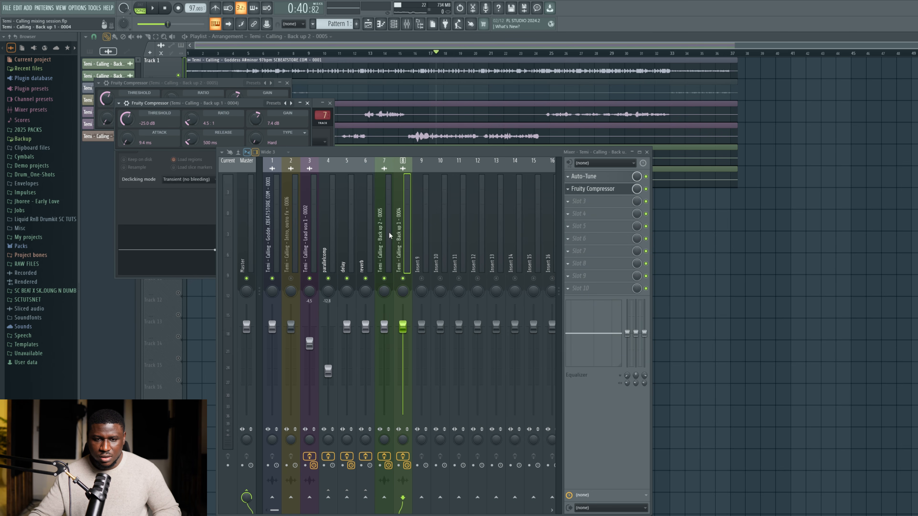
Pan the Back up 2 insert about 34% left and the Back up 1 insert about 41% right.
{"action": "left_click", "coordinate": [394, 239]}
{"action": "key", "text": "space"}
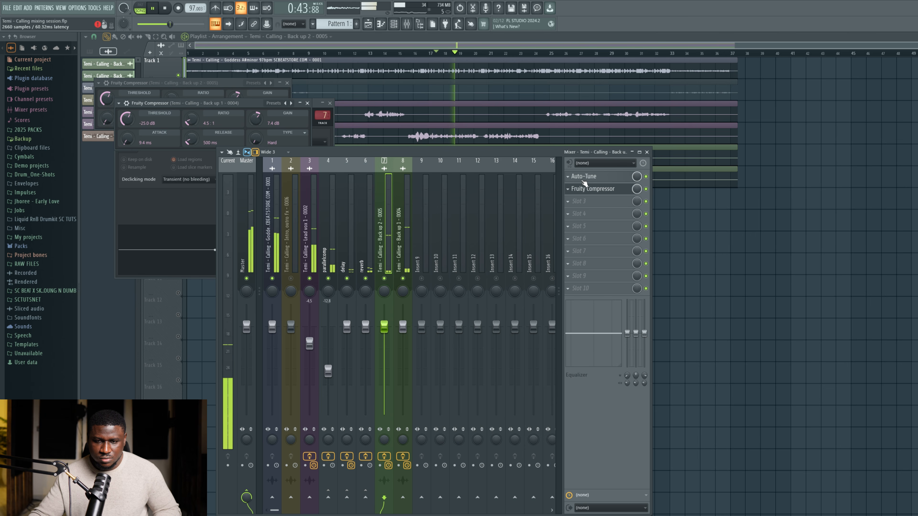
{"action": "key", "text": "space"}
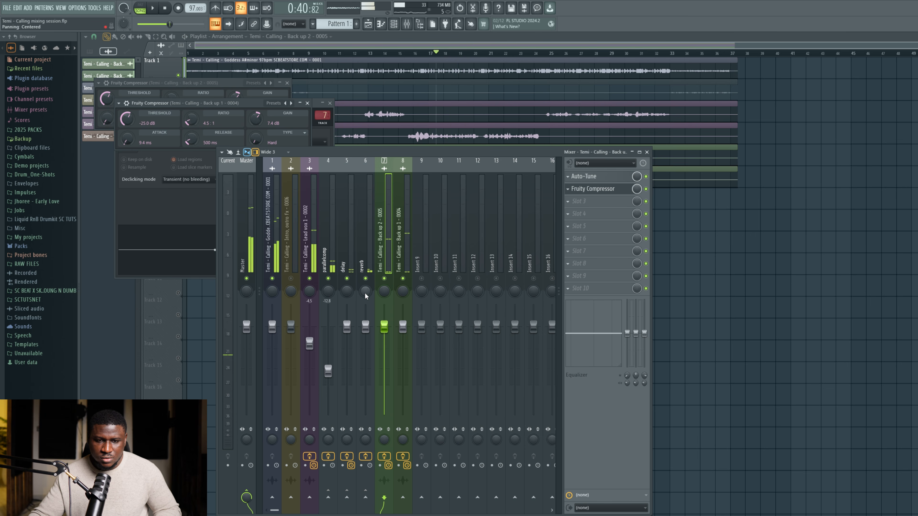
{"action": "left_click_drag", "start_coordinate": [388, 299], "coordinate": [388, 307]}
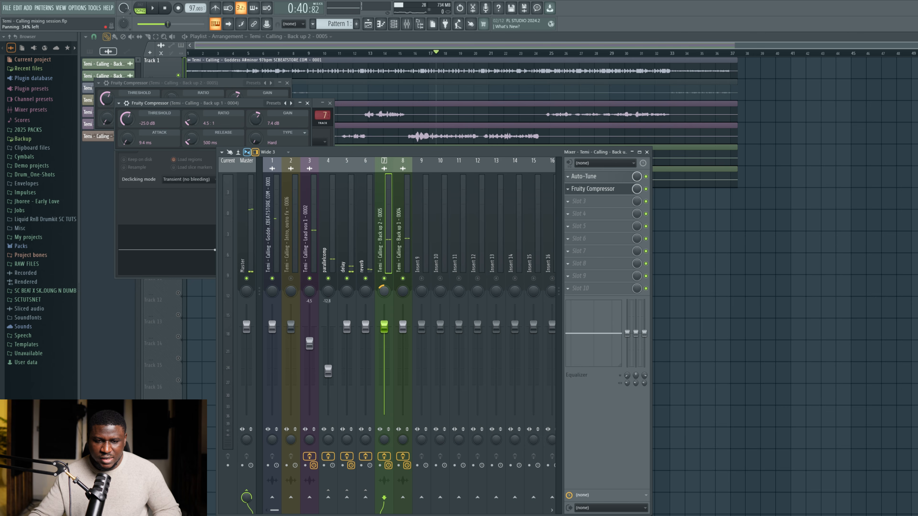
{"action": "left_click_drag", "start_coordinate": [402, 291], "coordinate": [403, 284]}
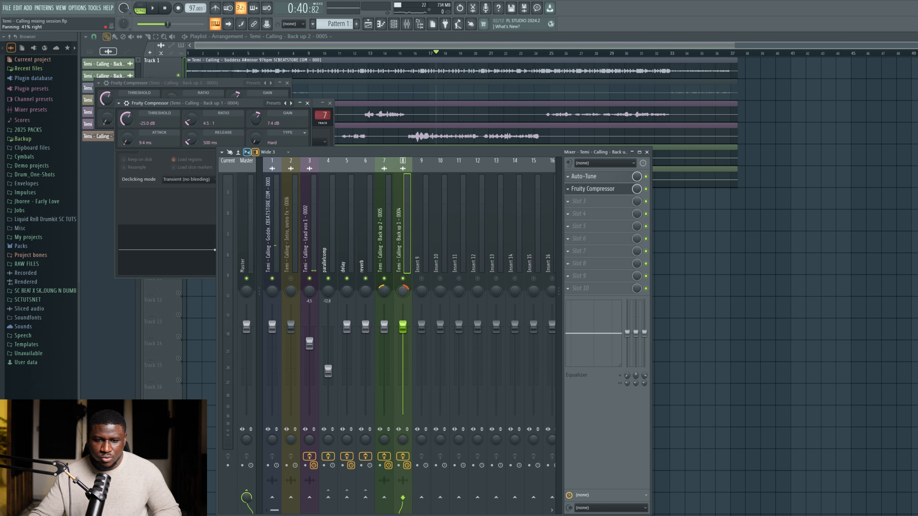
Play the song section and lower the Back up 2 insert to -3.3 dB and the Back up 1 insert to -4.8 dB.
{"action": "key", "text": "space"}
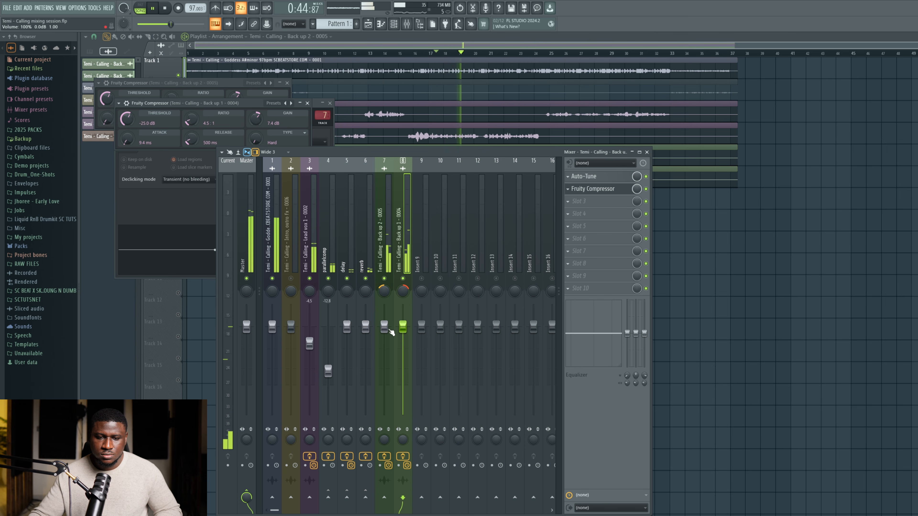
{"action": "key", "text": "space"}
{"action": "mouse_move", "coordinate": [391, 331]}
{"action": "left_mouse_down"}
{"action": "mouse_move", "coordinate": [390, 341]}
{"action": "mouse_move", "coordinate": [404, 336]}
{"action": "mouse_move", "coordinate": [386, 345]}
{"action": "mouse_move", "coordinate": [402, 346]}
{"action": "mouse_move", "coordinate": [403, 354]}
{"action": "mouse_move", "coordinate": [402, 344]}
{"action": "left_mouse_up"}
{"action": "key", "text": "space"}
{"action": "key", "text": "space"}
{"action": "key", "text": "space"}
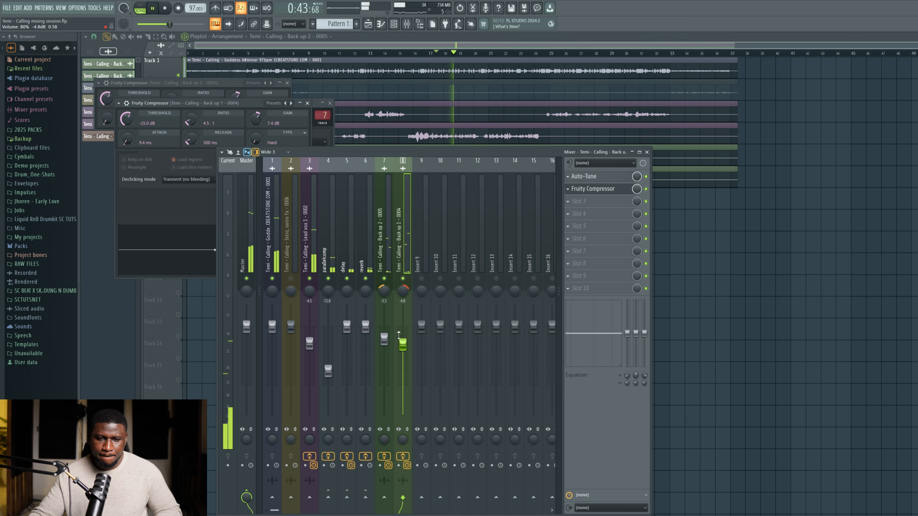
{"action": "key", "text": "space"}
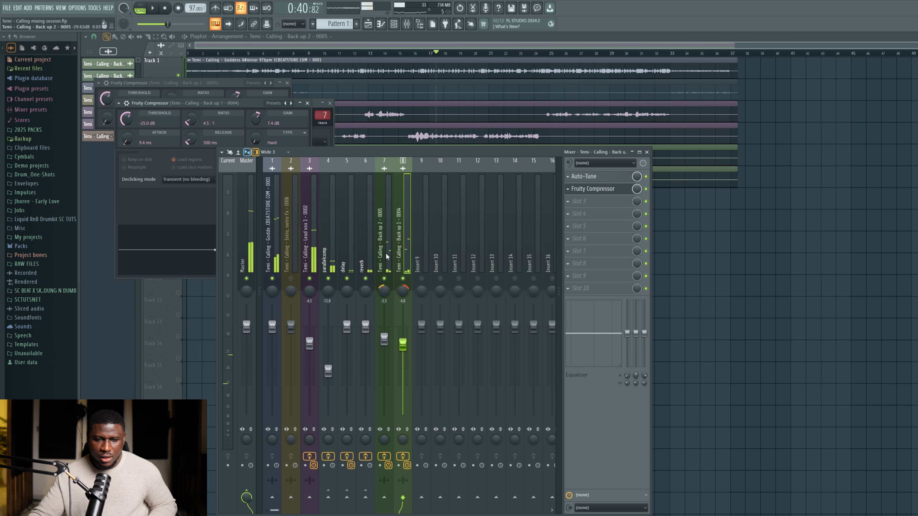
Route the Back up 2 and Back up 1 inserts exclusively to Insert 9.
{"action": "left_click", "coordinate": [383, 254]}
{"action": "left_click", "coordinate": [401, 254], "text": "ctrl"}
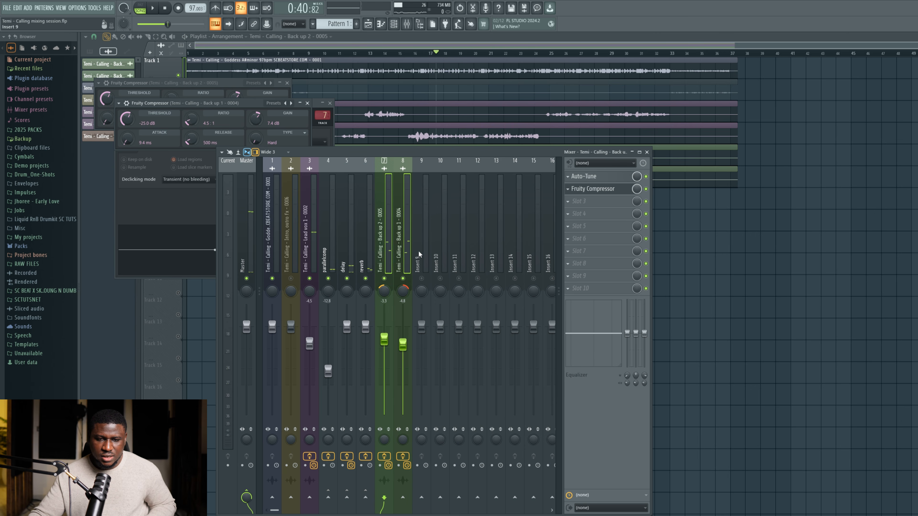
{"action": "left_click", "coordinate": [420, 255], "text": "ctrl"}
{"action": "right_click", "coordinate": [420, 257]}
{"action": "mouse_move", "coordinate": [466, 253]}
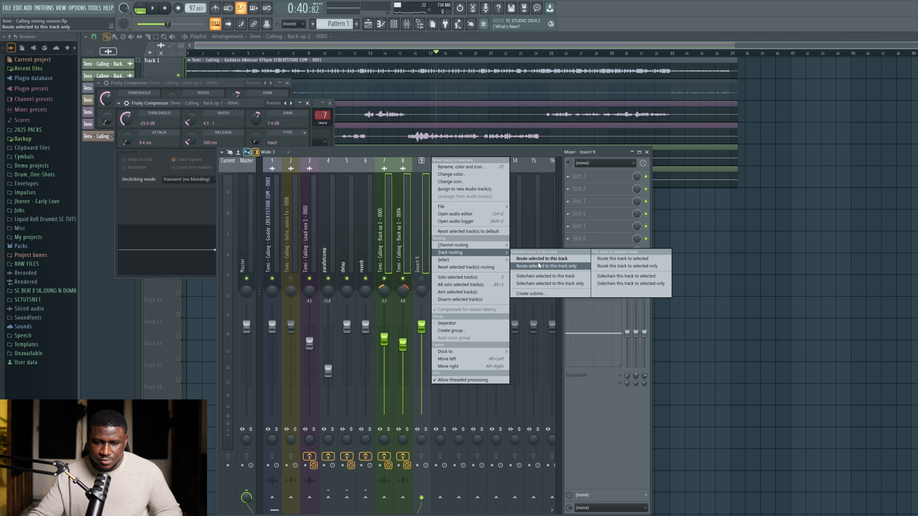
{"action": "left_click", "coordinate": [538, 267]}
Rename Insert 9 as Back up vox buss.
{"action": "right_click", "coordinate": [422, 227]}
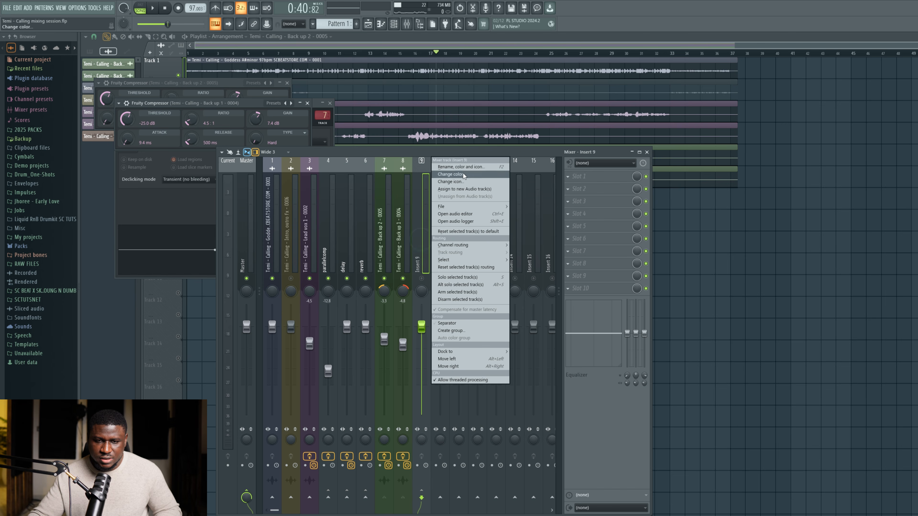
{"action": "left_click", "coordinate": [458, 167]}
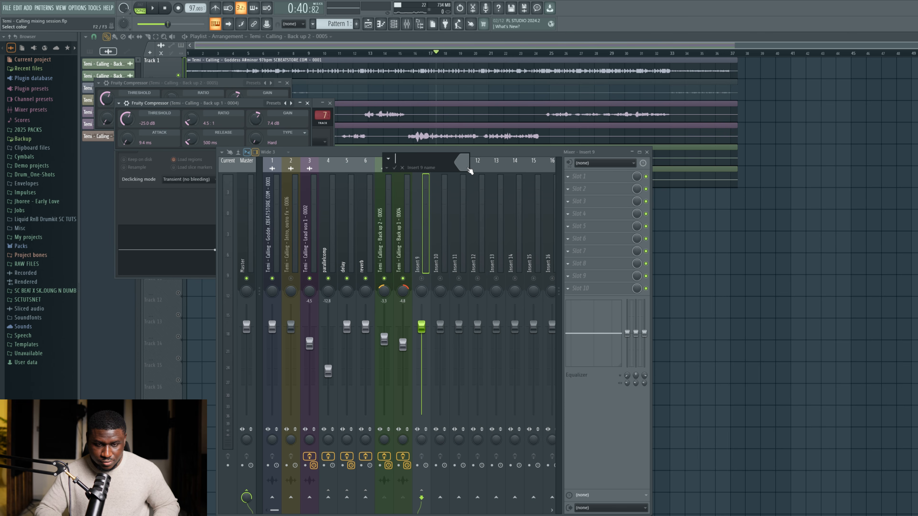
{"action": "type", "text": "Back up vox buss"}
{"action": "key", "text": "Return"}
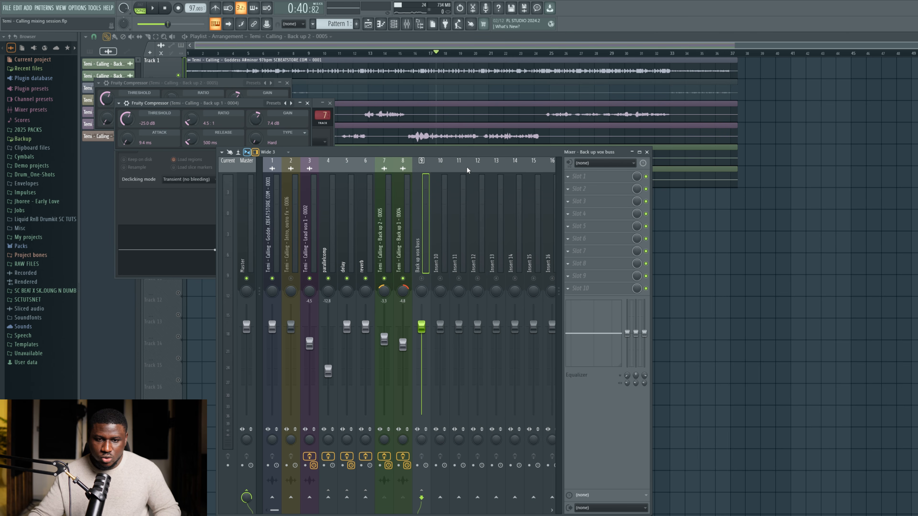
Load Fruity parametric EQ 2 into the first effect slot of the Back up vox buss insert and move its window above the mixer.
{"action": "left_click", "coordinate": [388, 227]}
{"action": "left_click", "coordinate": [420, 225]}
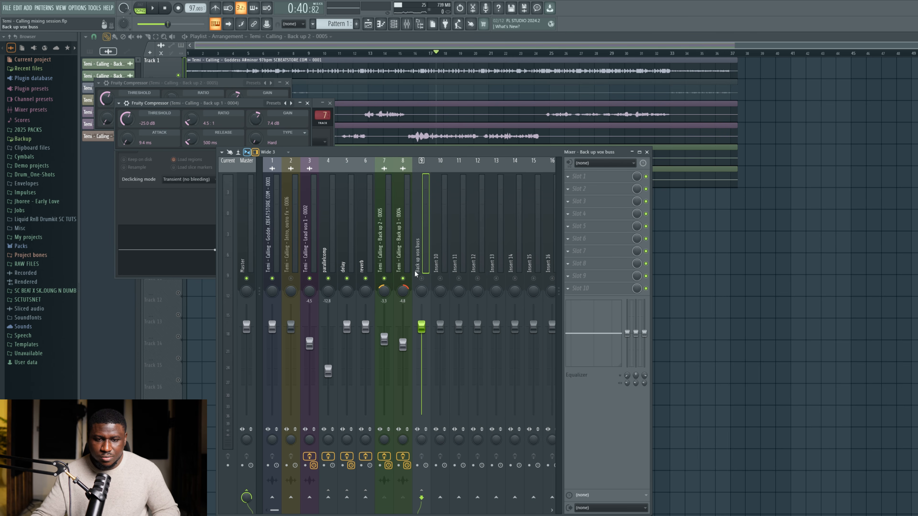
{"action": "left_click", "coordinate": [422, 280]}
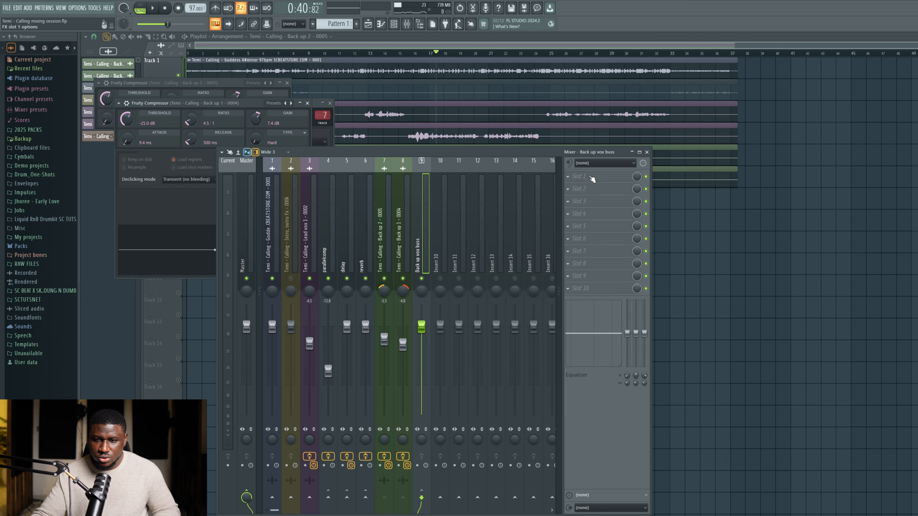
{"action": "left_click", "coordinate": [592, 178]}
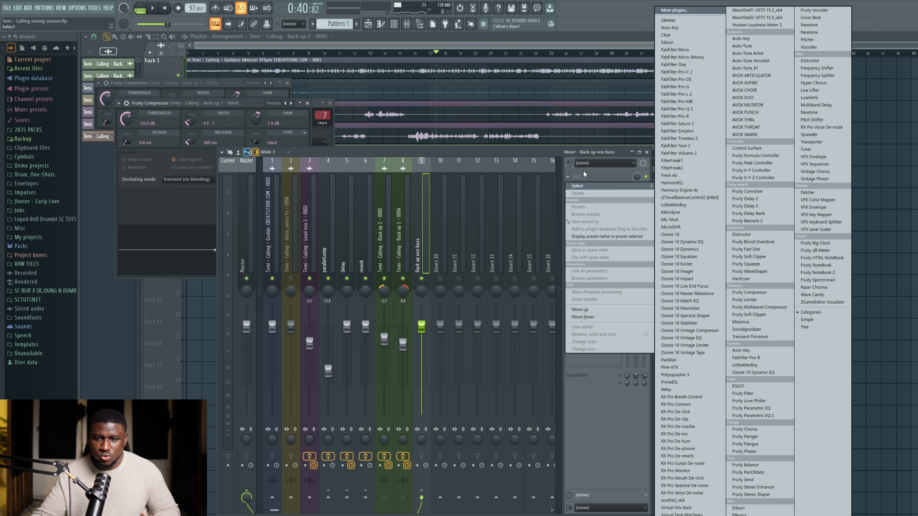
{"action": "left_click", "coordinate": [772, 416]}
{"action": "left_click_drag", "start_coordinate": [230, 81], "coordinate": [421, 40]}
Turn band 1 of the backup bus EQ into a steep high-pass filter at about 180 Hz and audition it.
{"action": "right_click", "coordinate": [312, 97]}
{"action": "mouse_move", "coordinate": [322, 116]}
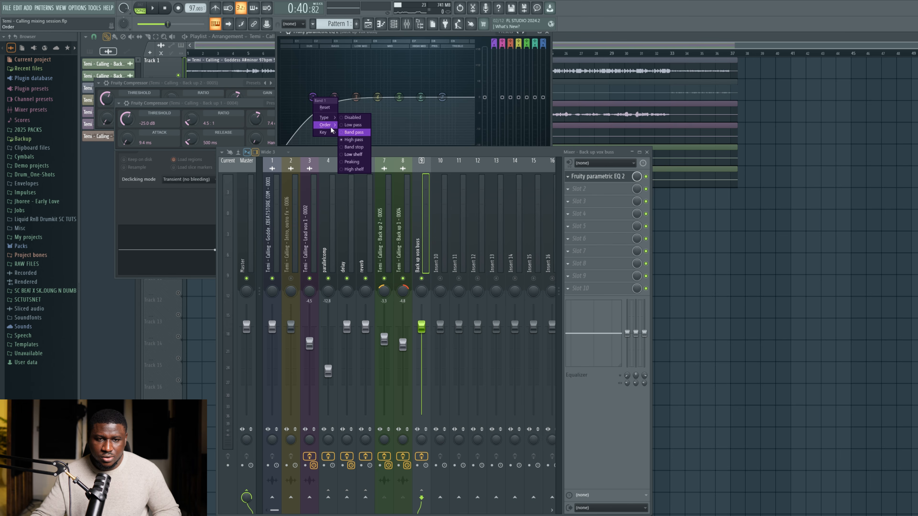
{"action": "left_click", "coordinate": [343, 139]}
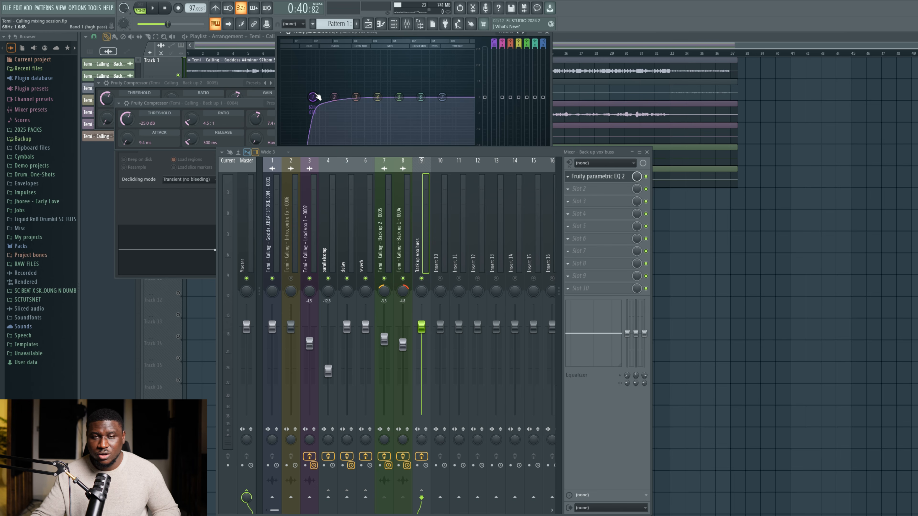
{"action": "left_click_drag", "start_coordinate": [313, 102], "coordinate": [336, 99]}
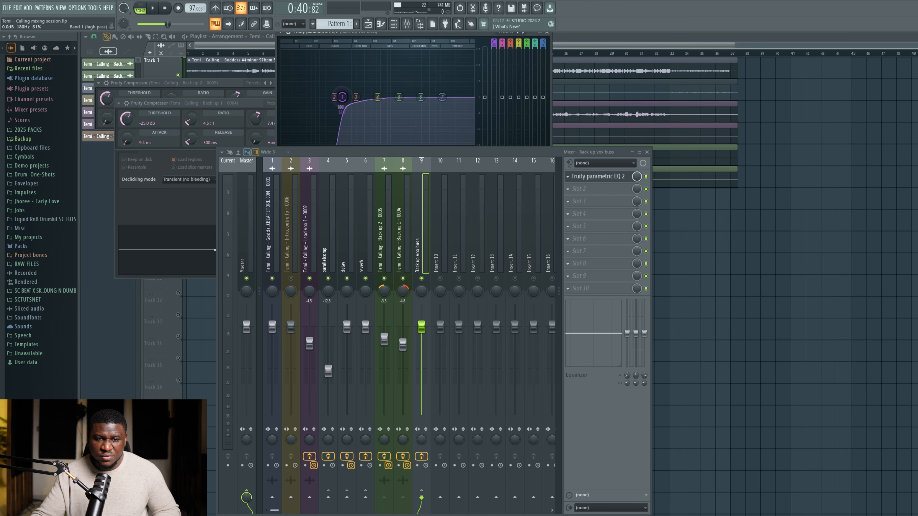
{"action": "left_click_drag", "start_coordinate": [346, 97], "coordinate": [342, 97]}
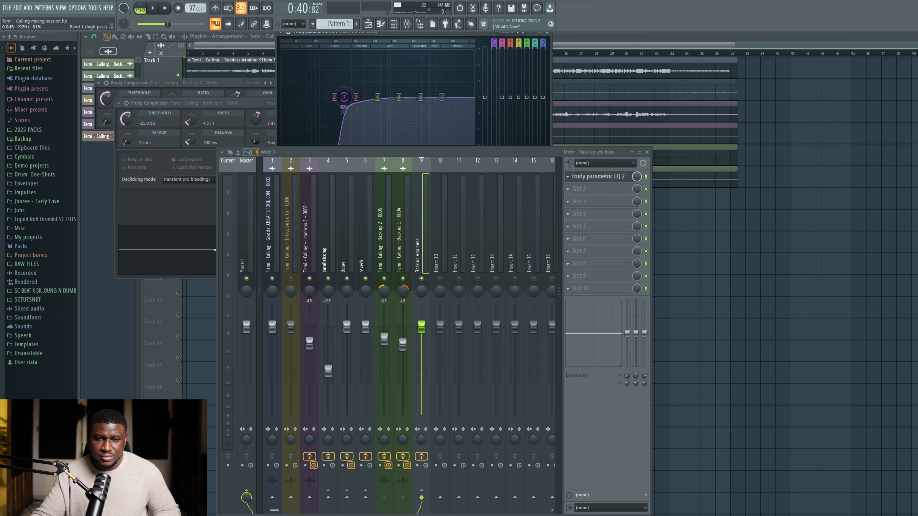
{"action": "key", "text": "space"}
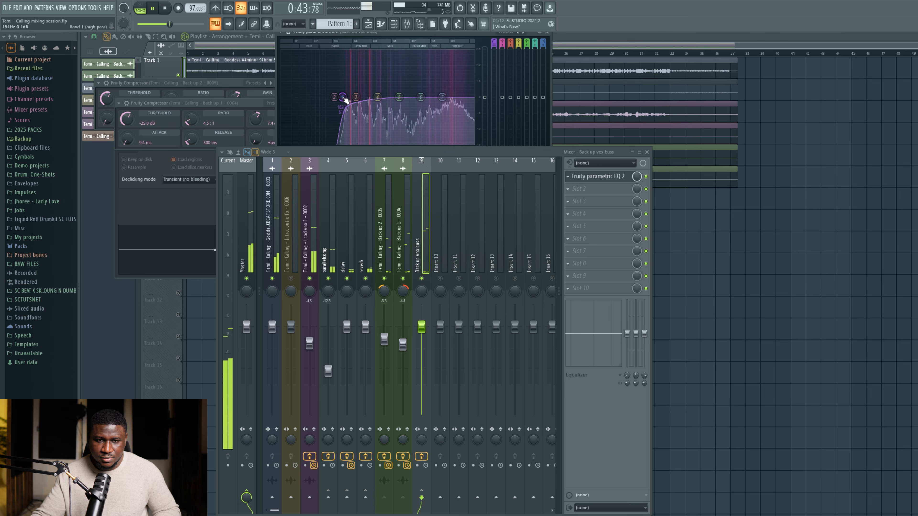
{"action": "left_click", "coordinate": [343, 97]}
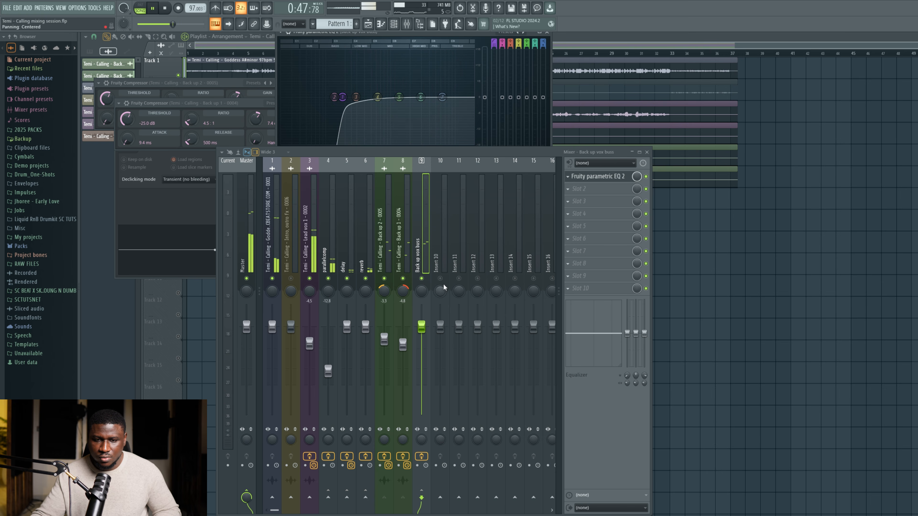
{"action": "key", "text": "space"}
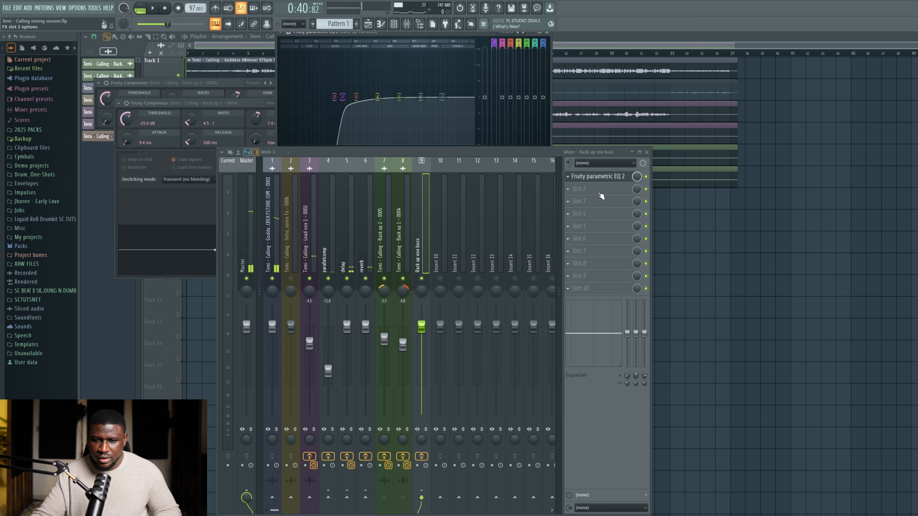
Load the Waves CLA-2A Stereo compressor into the second effect slot of the Back up vox buss insert.
{"action": "left_click", "coordinate": [600, 199]}
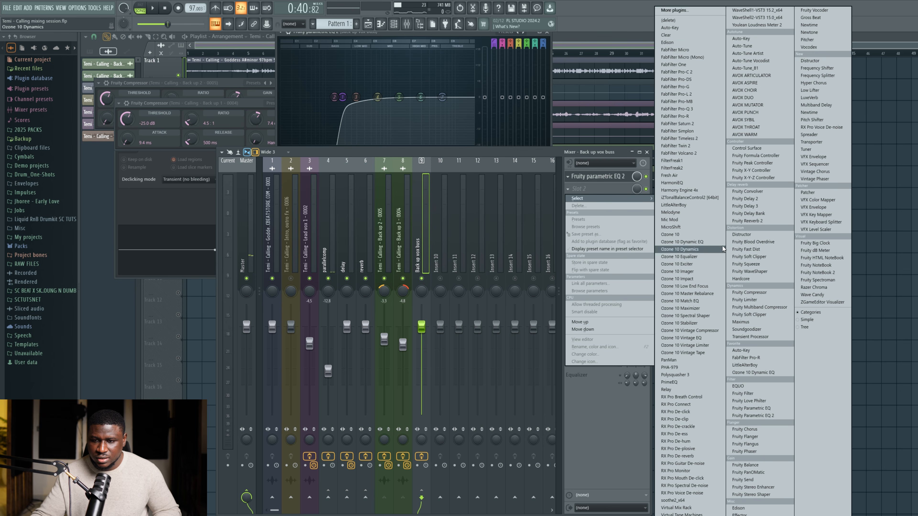
{"action": "left_click", "coordinate": [757, 10]}
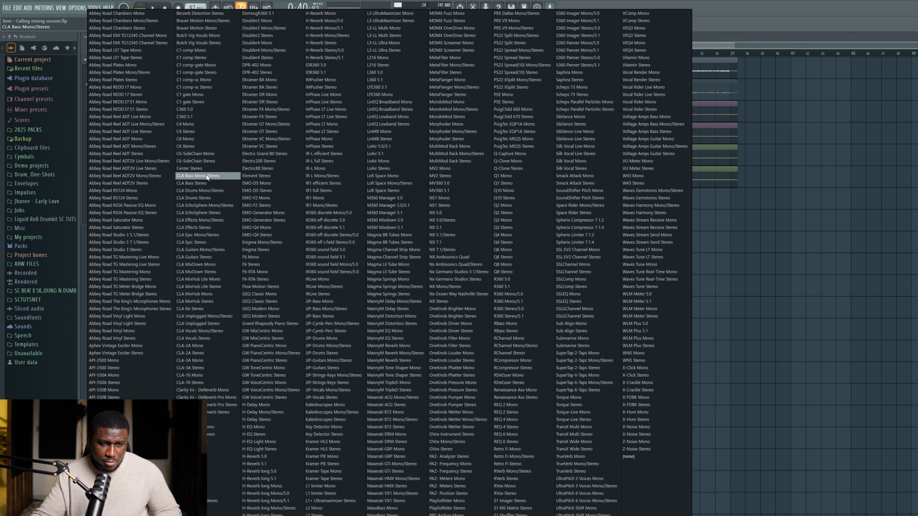
{"action": "left_click", "coordinate": [202, 352]}
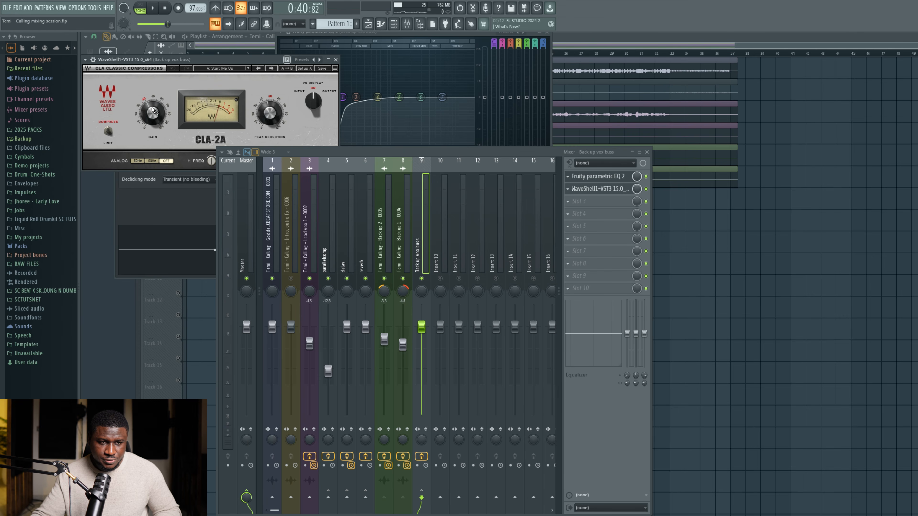
Set the CLA-2A's Peak Reduction to 64.76 while auditioning the backup vocals, and close the compressor's window.
{"action": "key", "text": "space"}
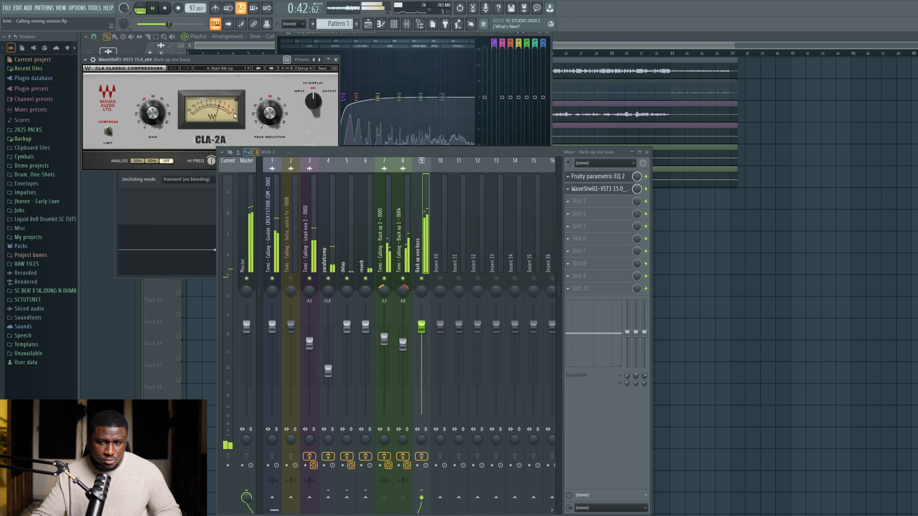
{"action": "left_click_drag", "start_coordinate": [270, 112], "coordinate": [269, 110]}
{"action": "key", "text": "space"}
{"action": "key", "text": "space"}
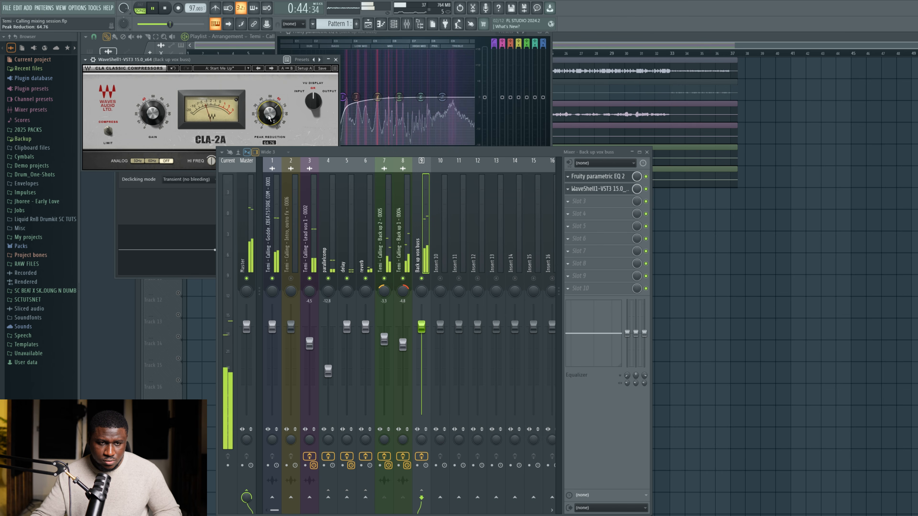
{"action": "key", "text": "space"}
{"action": "key", "text": "space"}
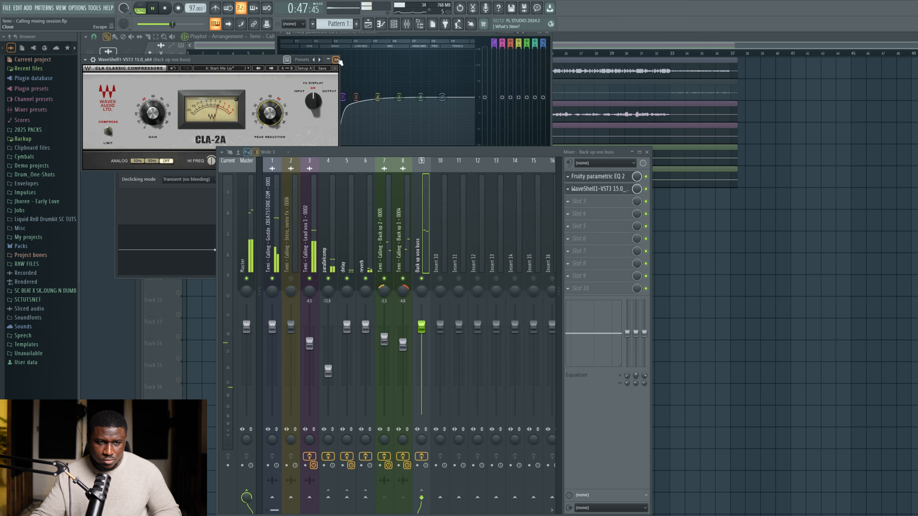
{"action": "key", "text": "space"}
{"action": "key", "text": "space"}
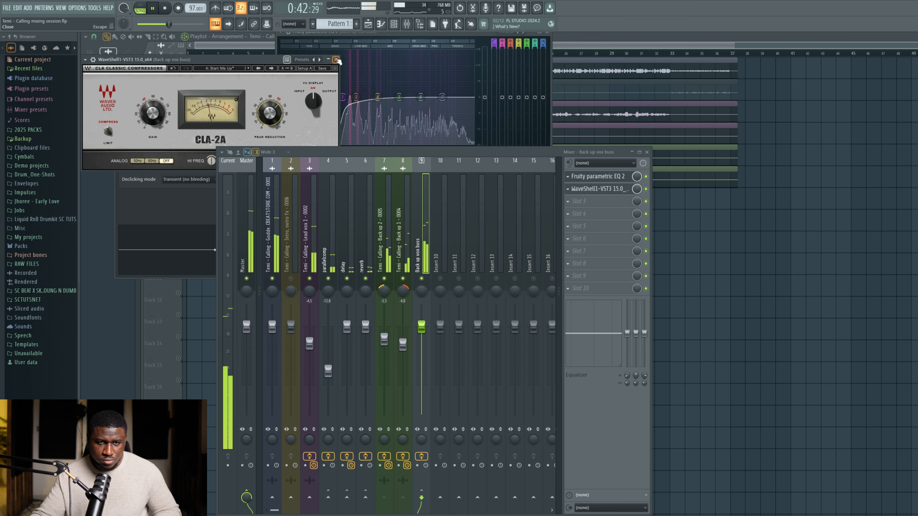
{"action": "left_click", "coordinate": [336, 60]}
Lower the Back up vox buss insert's volume to -7.5 dB during playback.
{"action": "key", "text": "space"}
{"action": "key", "text": "space"}
{"action": "left_click_drag", "start_coordinate": [426, 329], "coordinate": [427, 357]}
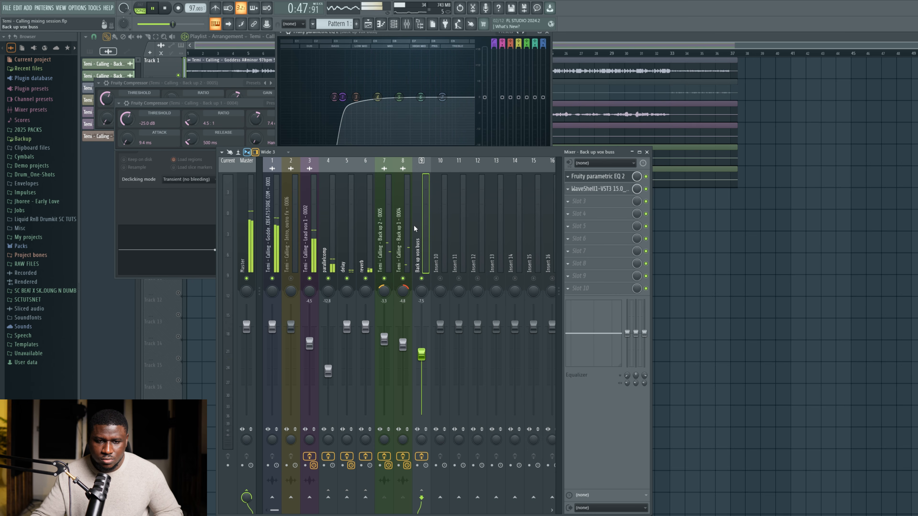
{"action": "key", "text": "space"}
Load Waves Silk Vocal into the third effect slot of the Back up vox buss insert and move the mixer clear of its window.
{"action": "left_click", "coordinate": [578, 201]}
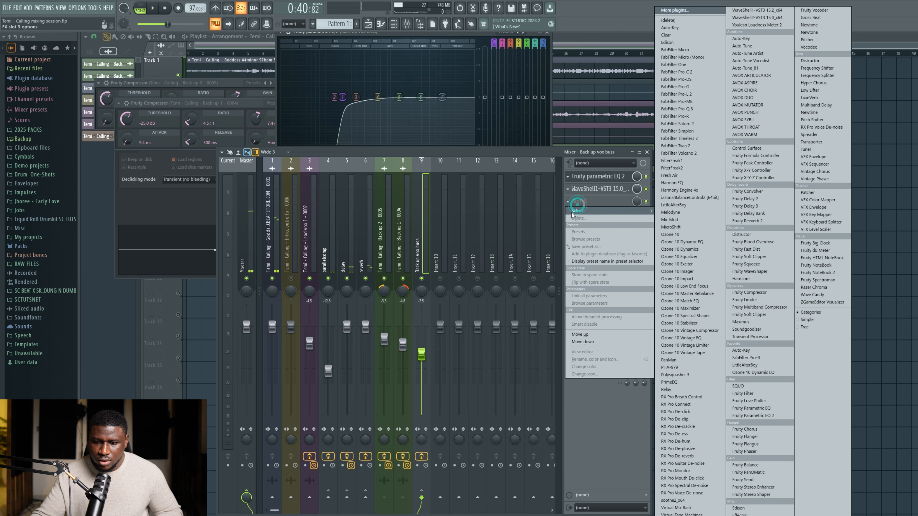
{"action": "left_click", "coordinate": [678, 508]}
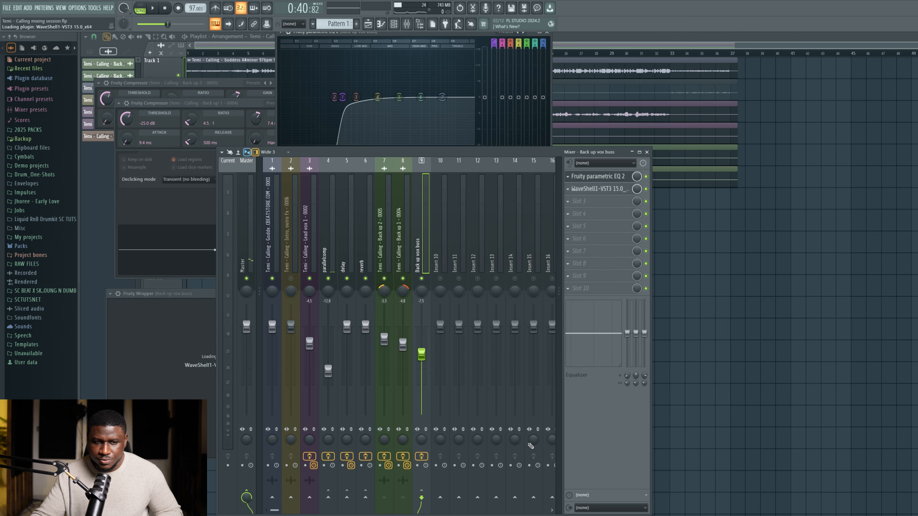
{"action": "left_click", "coordinate": [187, 342]}
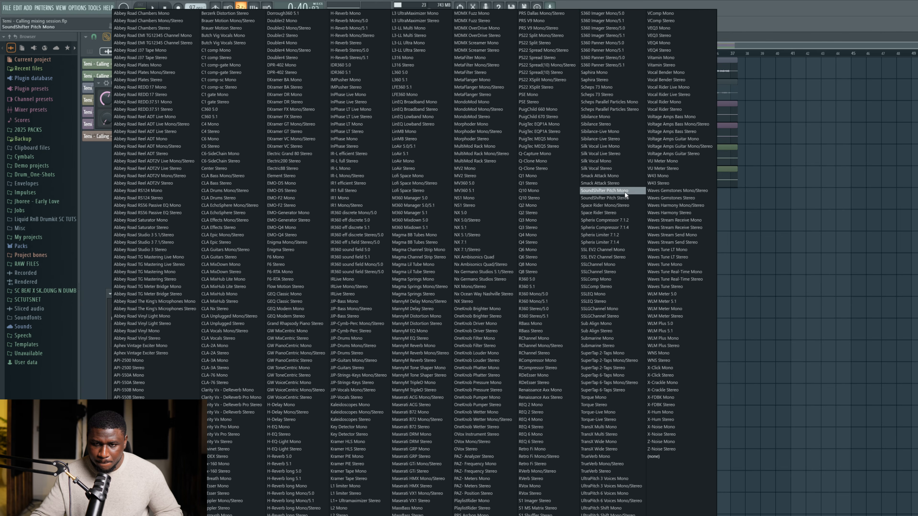
{"action": "left_click", "coordinate": [620, 175]}
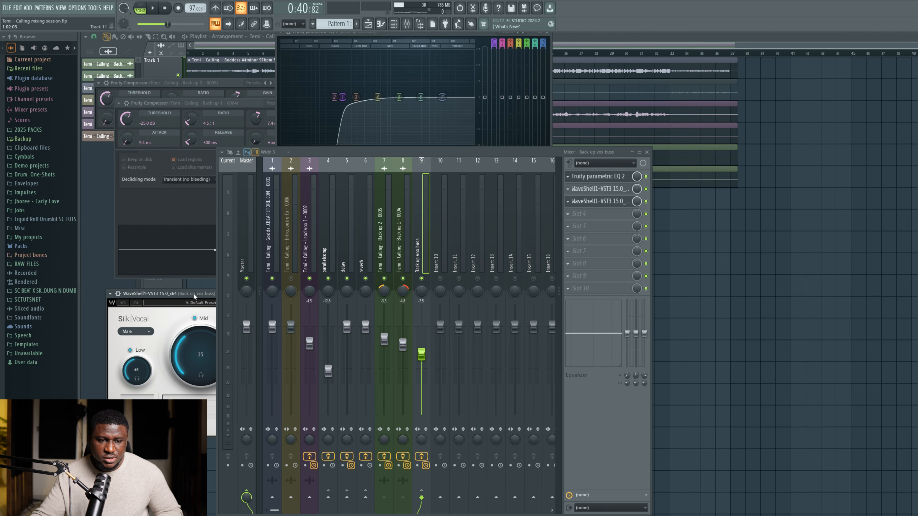
{"action": "left_click_drag", "start_coordinate": [372, 155], "coordinate": [563, 189]}
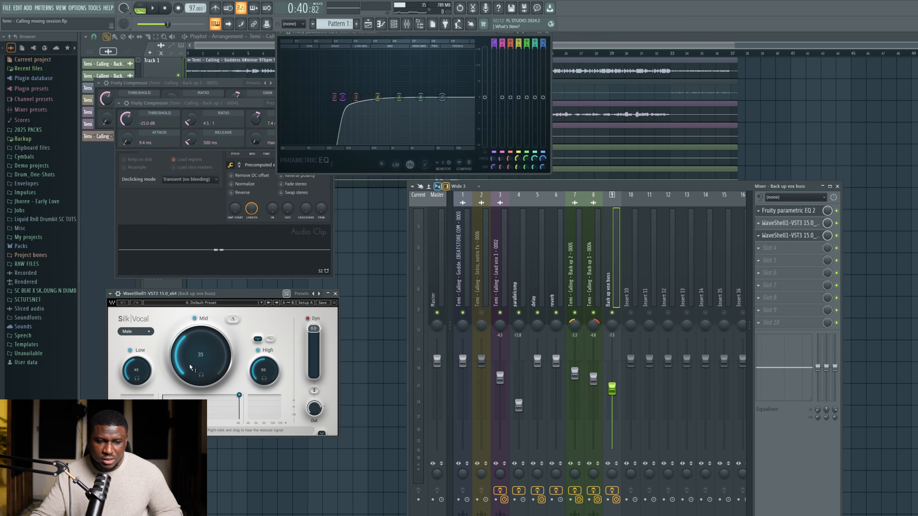
Set Silk Vocal's Low to 38 and the Back up vox buss volume to -4.3 dB during playback, and close the plugin window.
{"action": "key", "text": "space"}
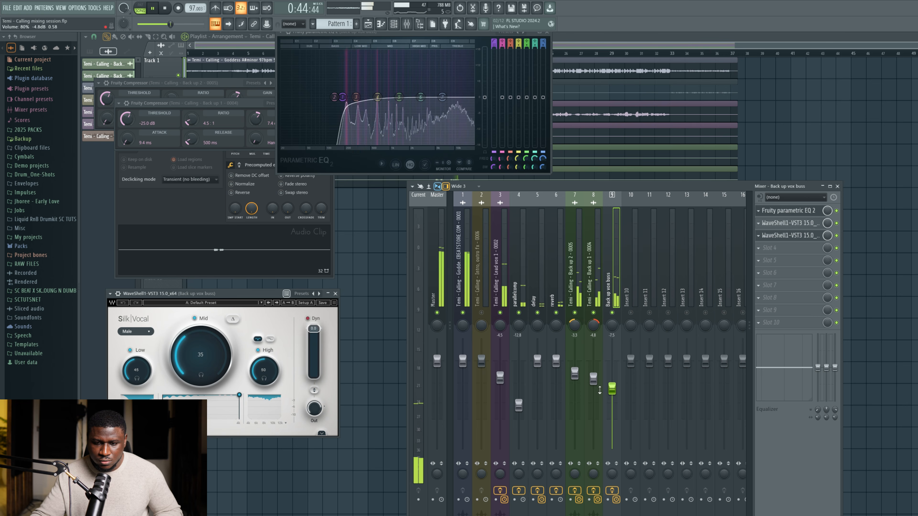
{"action": "left_click_drag", "start_coordinate": [612, 389], "coordinate": [612, 372]}
{"action": "left_click_drag", "start_coordinate": [137, 370], "coordinate": [136, 378]}
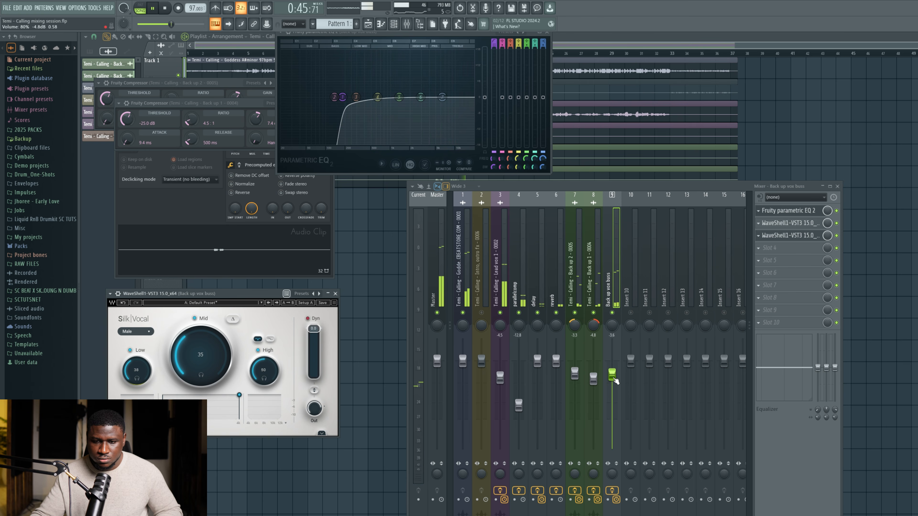
{"action": "left_click_drag", "start_coordinate": [615, 380], "coordinate": [614, 378]}
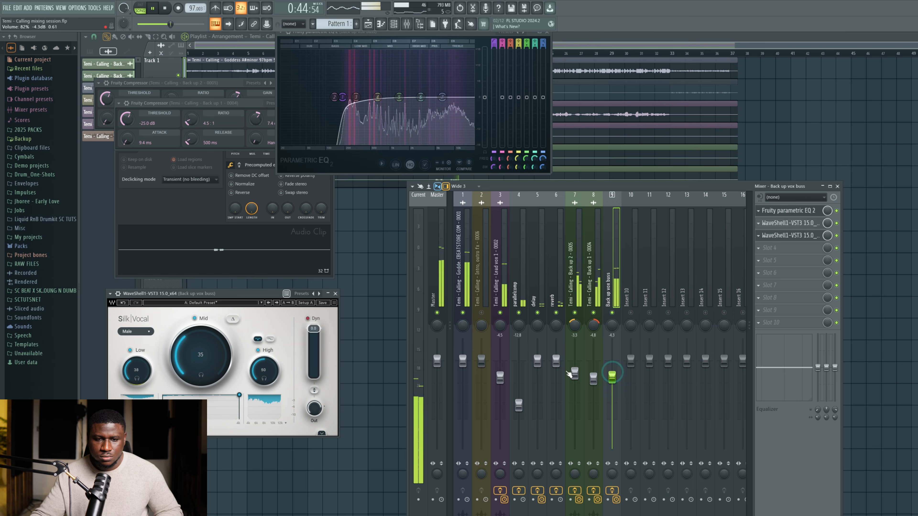
{"action": "left_click", "coordinate": [336, 293]}
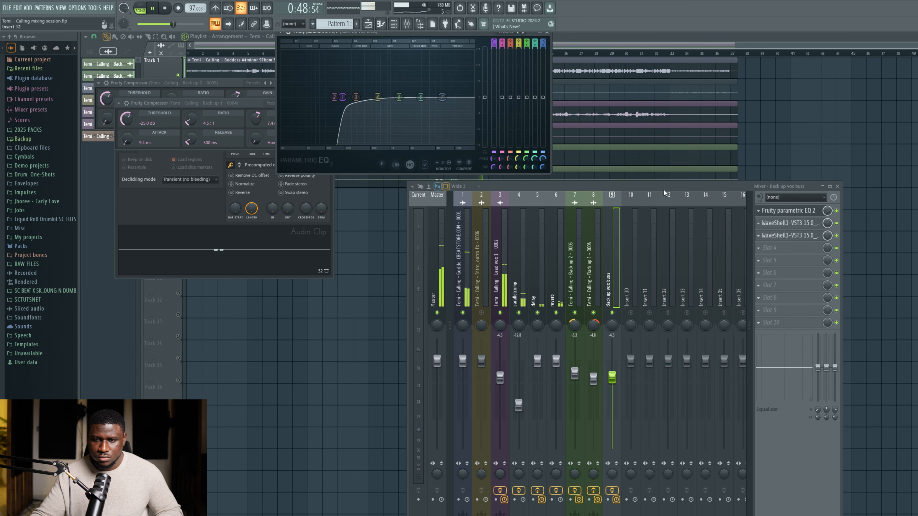
Save the project and lower the Back up vox buss volume to -4.6 dB while replaying the section.
{"action": "key", "text": "space"}
{"action": "left_click_drag", "start_coordinate": [661, 191], "coordinate": [473, 161]}
{"action": "key", "text": "space"}
{"action": "key", "text": "ctrl+s"}
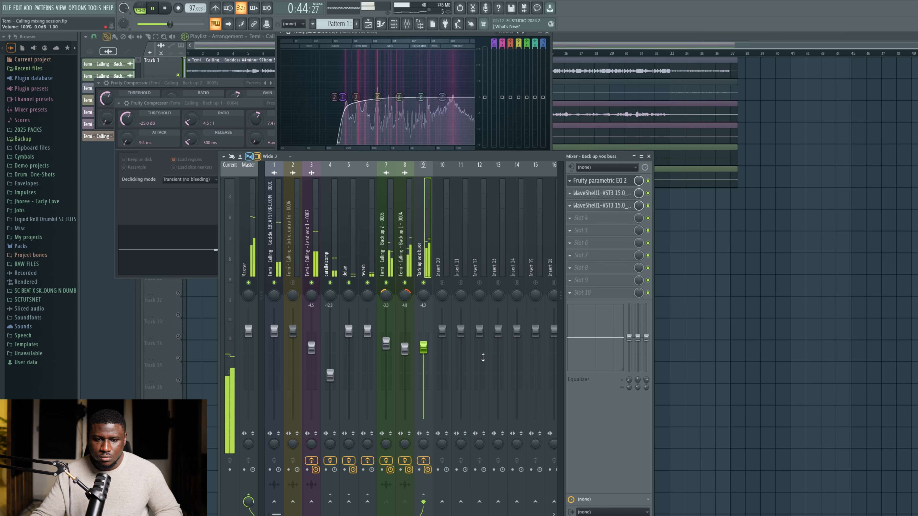
{"action": "key", "text": "space"}
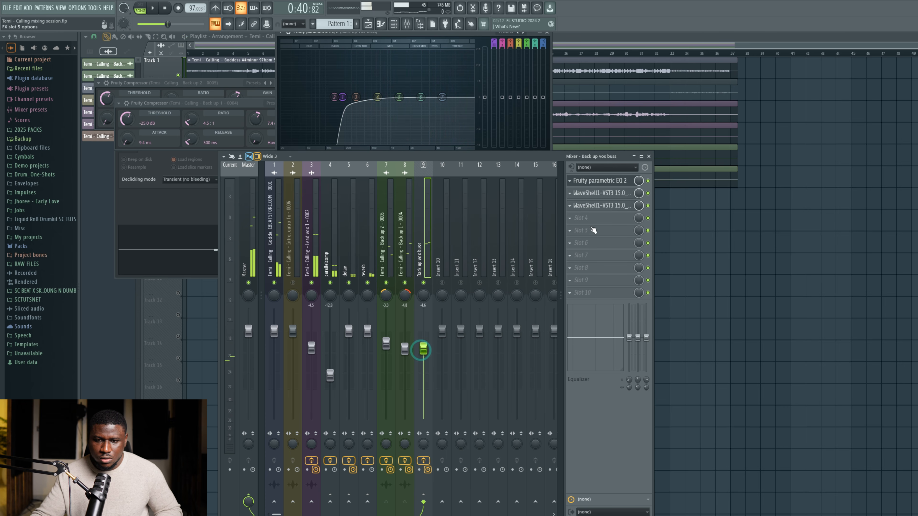
Load Fruity Chorus into the fourth effect slot of the Back up vox buss insert and audition it clear of the mixer window.
{"action": "left_click", "coordinate": [590, 219]}
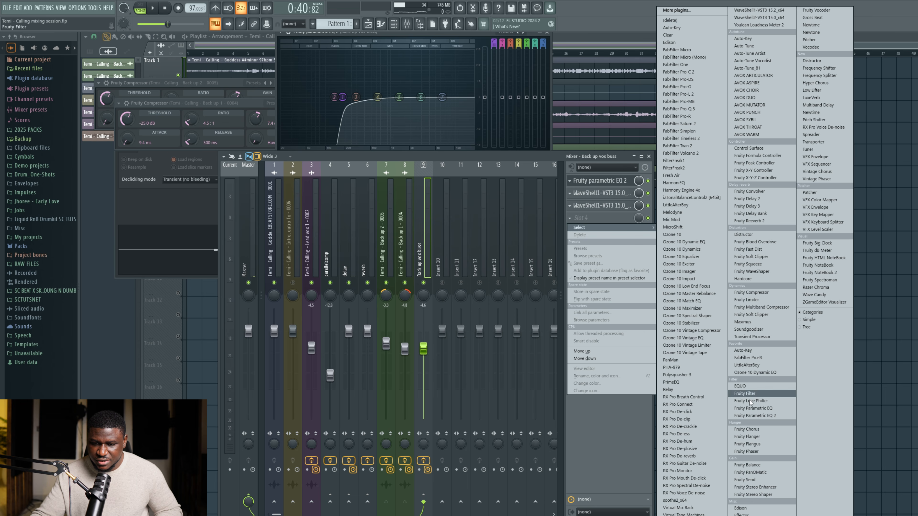
{"action": "left_click", "coordinate": [753, 430]}
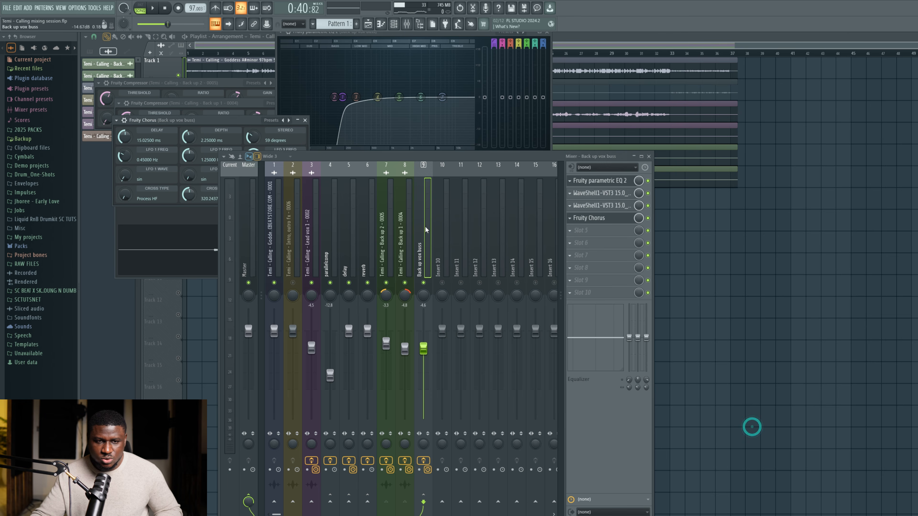
{"action": "left_click_drag", "start_coordinate": [349, 156], "coordinate": [385, 212]}
{"action": "key", "text": "space"}
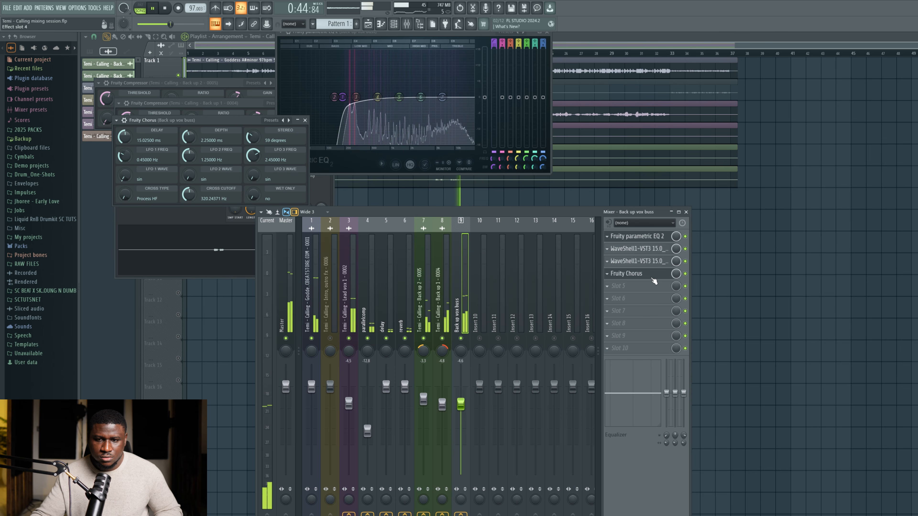
{"action": "key", "text": "space"}
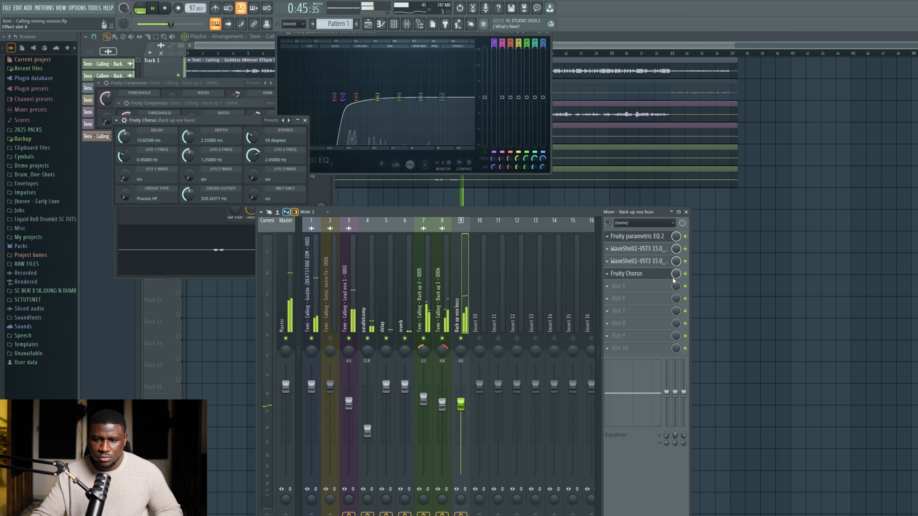
{"action": "key", "text": "space"}
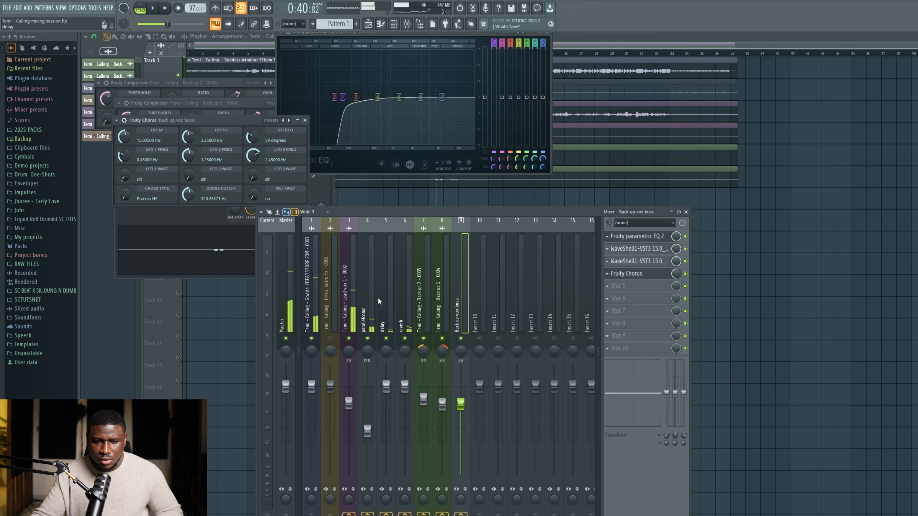
{"action": "key", "text": "space"}
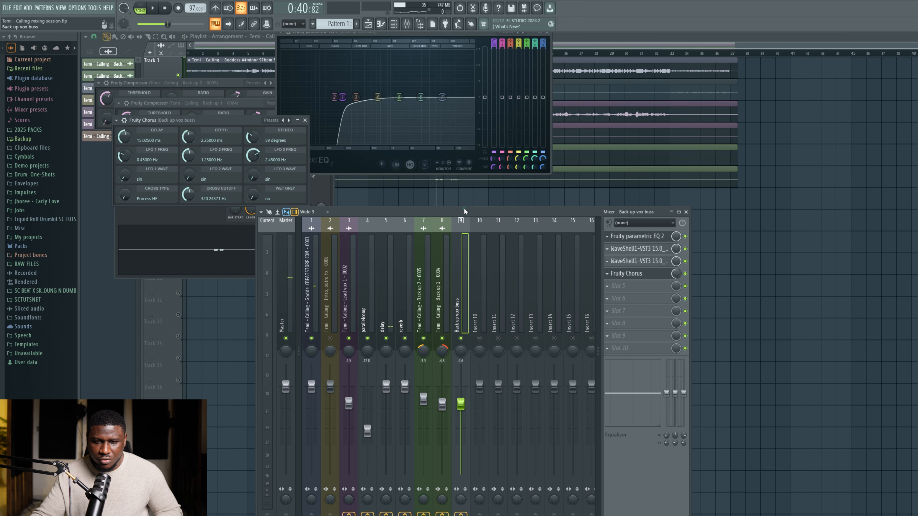
Copy the reverb insert with its FabFilter Pro-R and Fruity Parametric EQ 2 effects onto mixer insert 10.
{"action": "left_click_drag", "start_coordinate": [465, 209], "coordinate": [485, 106]}
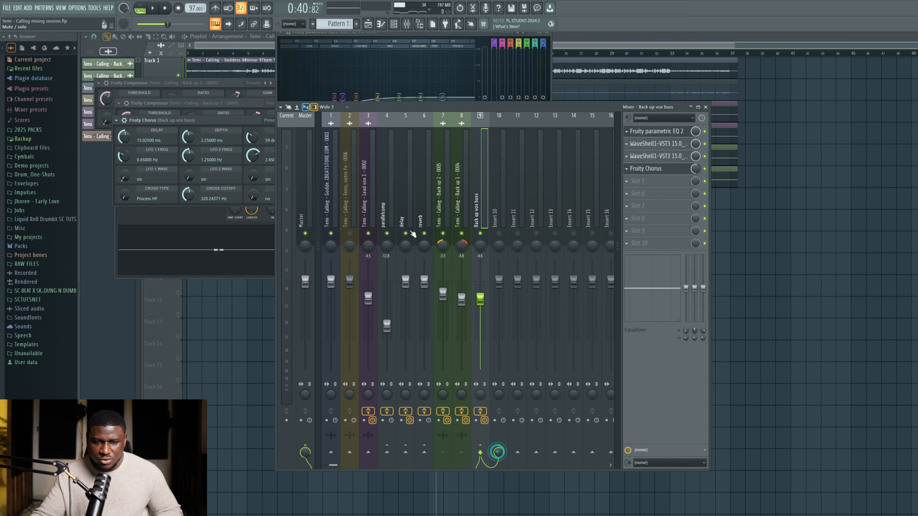
{"action": "left_click", "coordinate": [419, 204]}
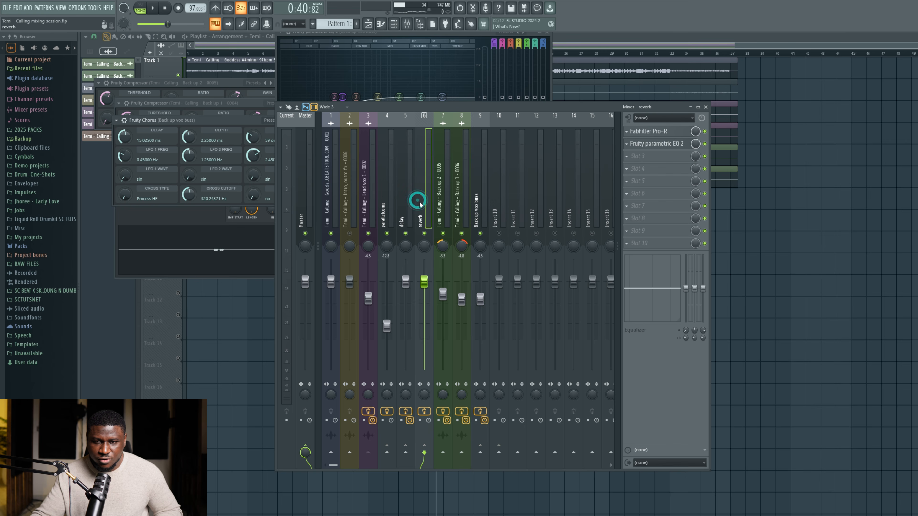
{"action": "right_click", "coordinate": [433, 113]}
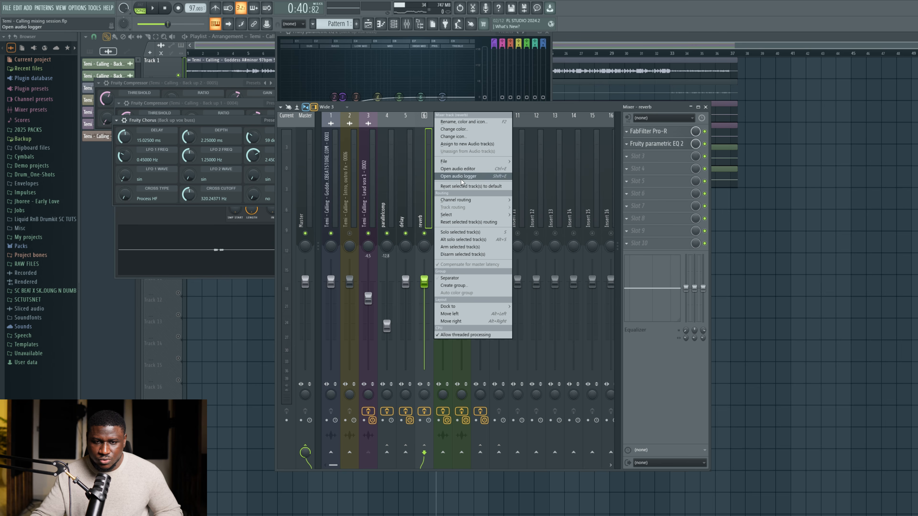
{"action": "mouse_move", "coordinate": [481, 162]}
{"action": "left_click_drag", "start_coordinate": [517, 170], "coordinate": [536, 197]}
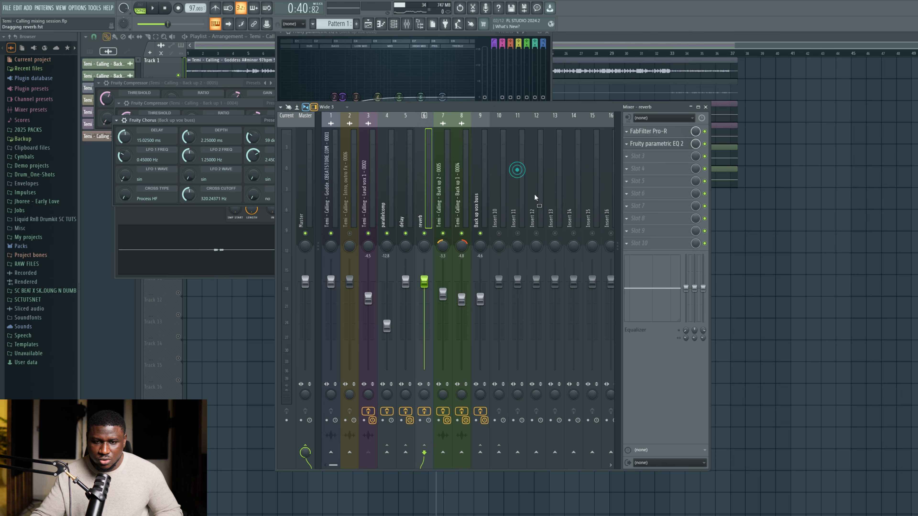
{"action": "left_click_drag", "start_coordinate": [481, 208], "coordinate": [496, 205]}
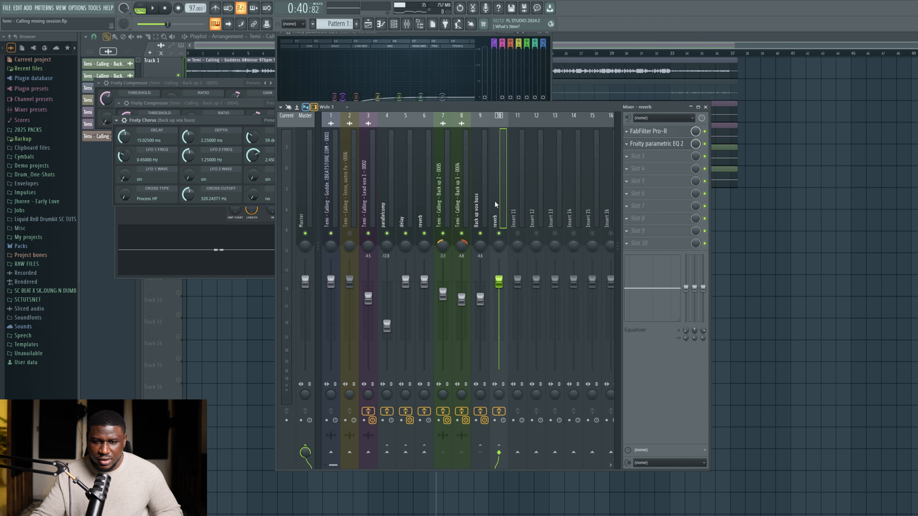
Adjust the send level from the Back up vox buss to the reverb on insert 10 during playback.
{"action": "left_click", "coordinate": [483, 196]}
{"action": "left_click", "coordinate": [503, 201]}
{"action": "key", "text": "space"}
{"action": "left_click", "coordinate": [478, 205]}
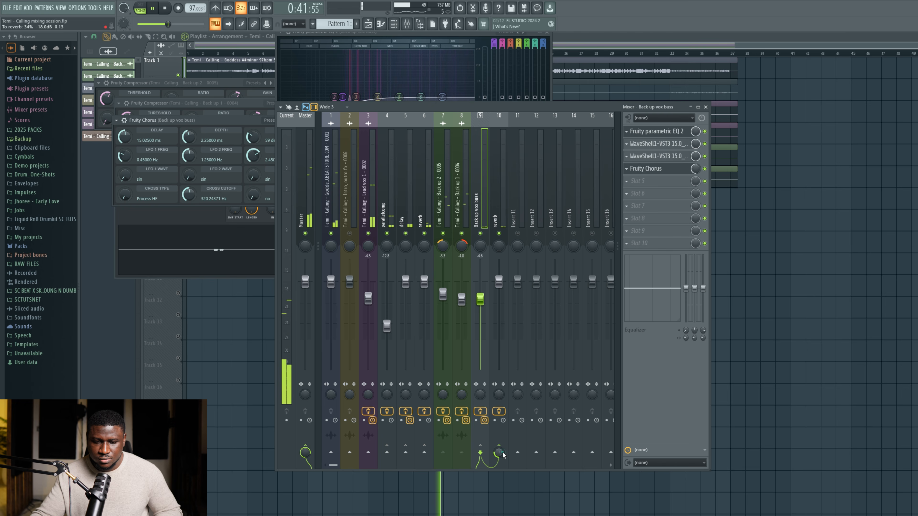
{"action": "left_click_drag", "start_coordinate": [499, 452], "coordinate": [503, 441]}
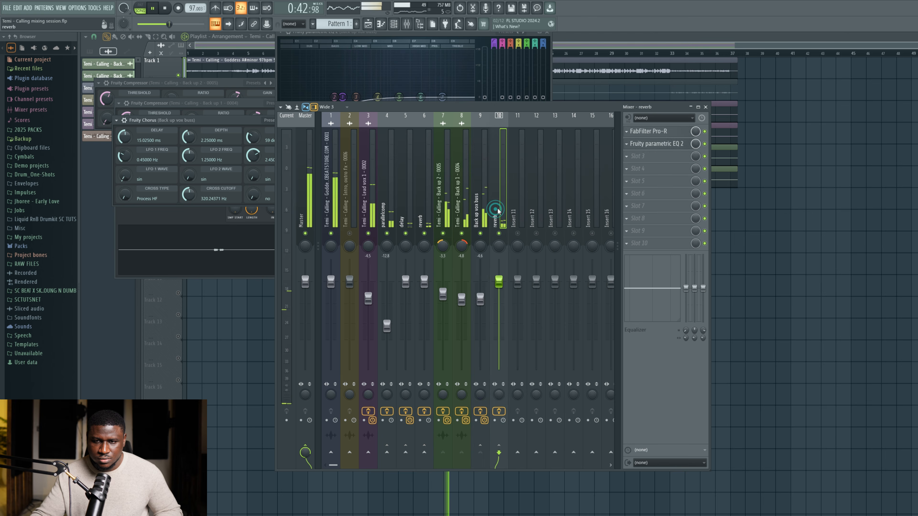
Open the Parametric EQ 2 of the reverb on insert 10 and change its spectrum display, keeping the mixer clear of it.
{"action": "left_click", "coordinate": [494, 196]}
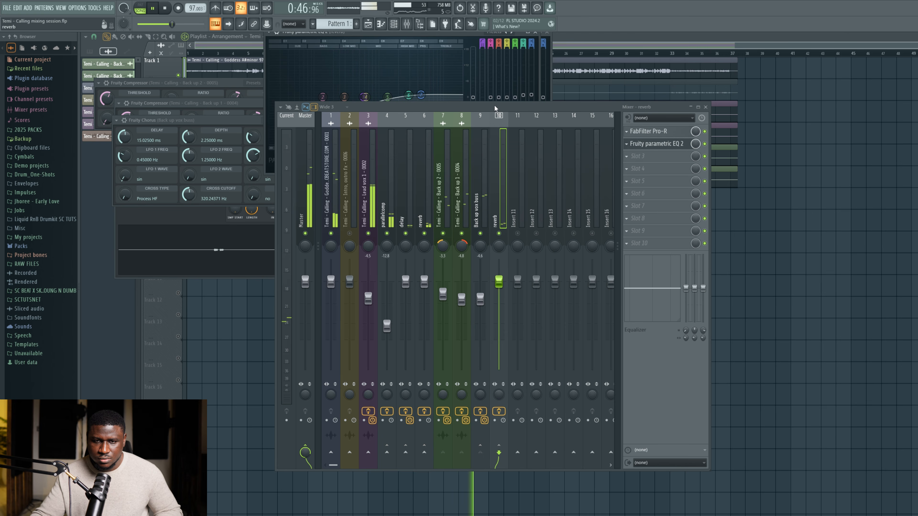
{"action": "left_click_drag", "start_coordinate": [497, 108], "coordinate": [470, 244]}
{"action": "key", "text": "space"}
{"action": "key", "text": "space"}
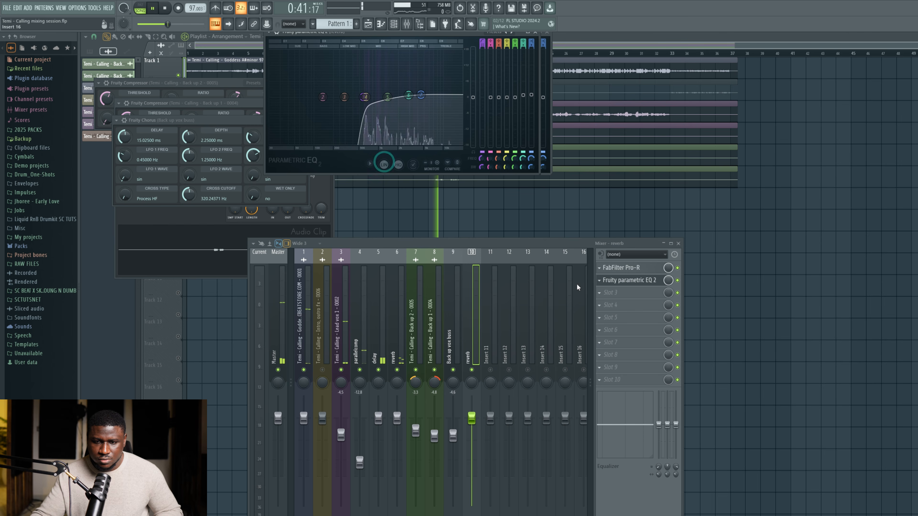
Open the Back up vox buss insert's Parametric EQ 2 and change its spectrum display in the same way.
{"action": "left_click", "coordinate": [458, 349]}
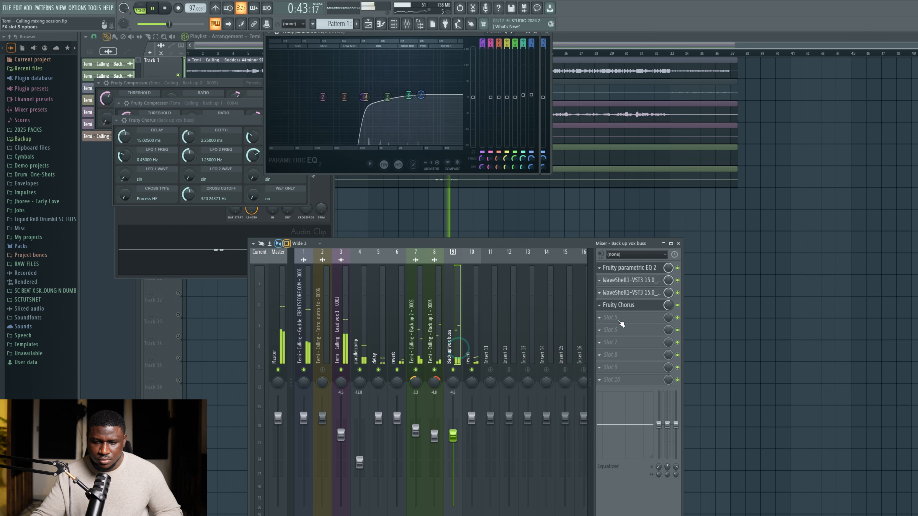
{"action": "left_click", "coordinate": [632, 270]}
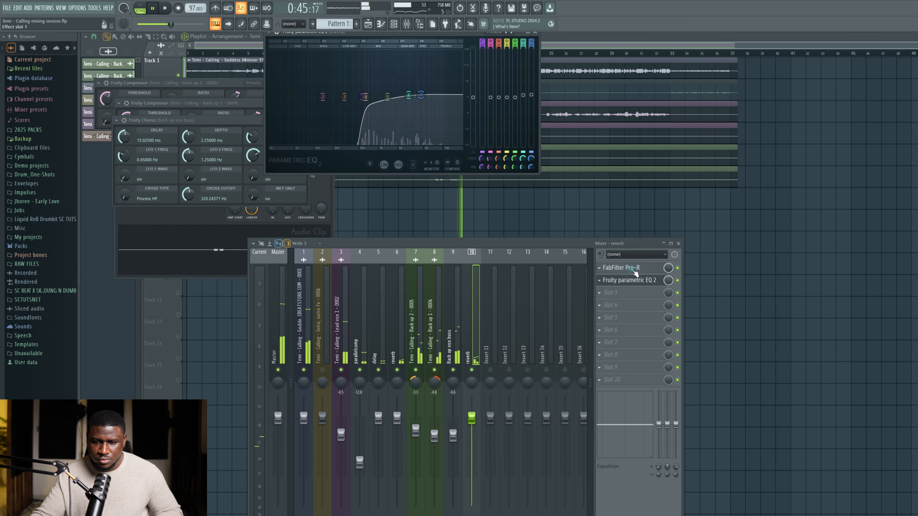
{"action": "left_click", "coordinate": [453, 313]}
{"action": "left_click", "coordinate": [617, 271]}
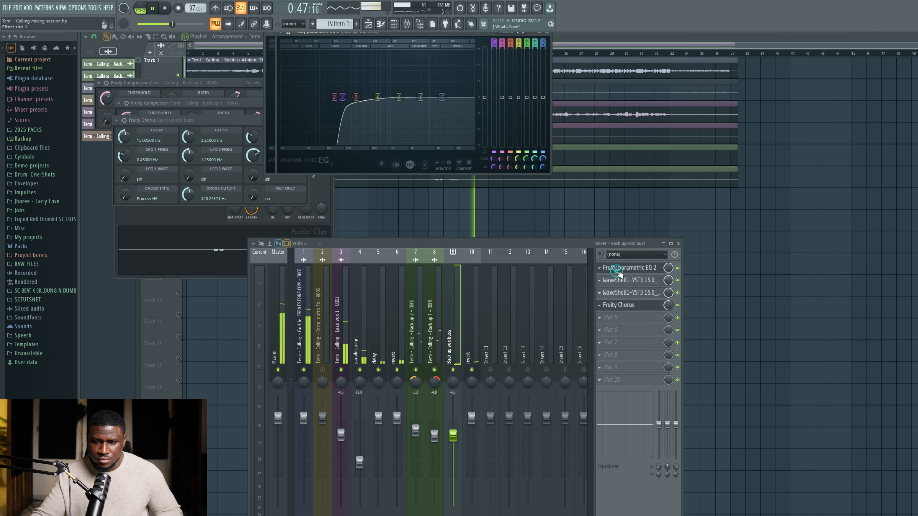
{"action": "key", "text": "space"}
{"action": "left_click", "coordinate": [395, 164]}
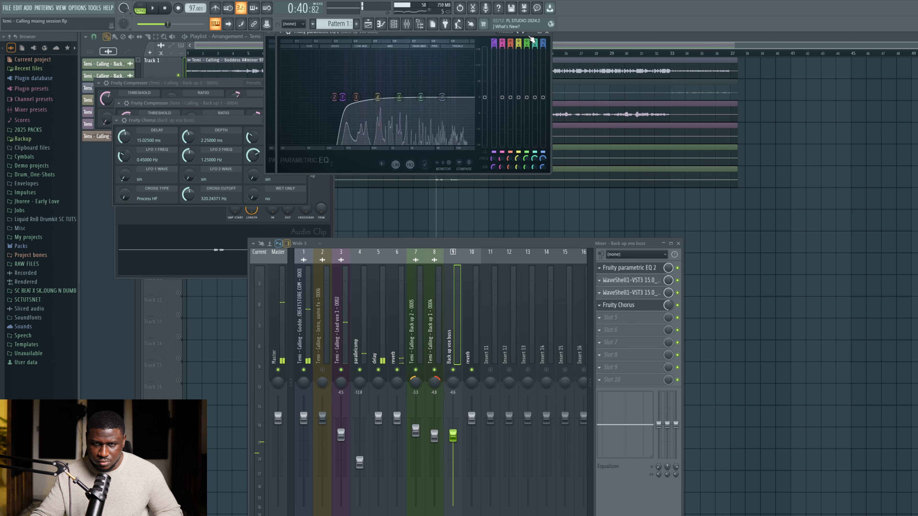
Balance the backup reverb during playback: bus send at 78%, insert 10 reverb volume at -0.6 dB and Back up vox buss volume at -6.6 dB.
{"action": "left_click", "coordinate": [472, 253]}
{"action": "key", "text": "space"}
{"action": "left_click_drag", "start_coordinate": [488, 243], "coordinate": [519, 128]}
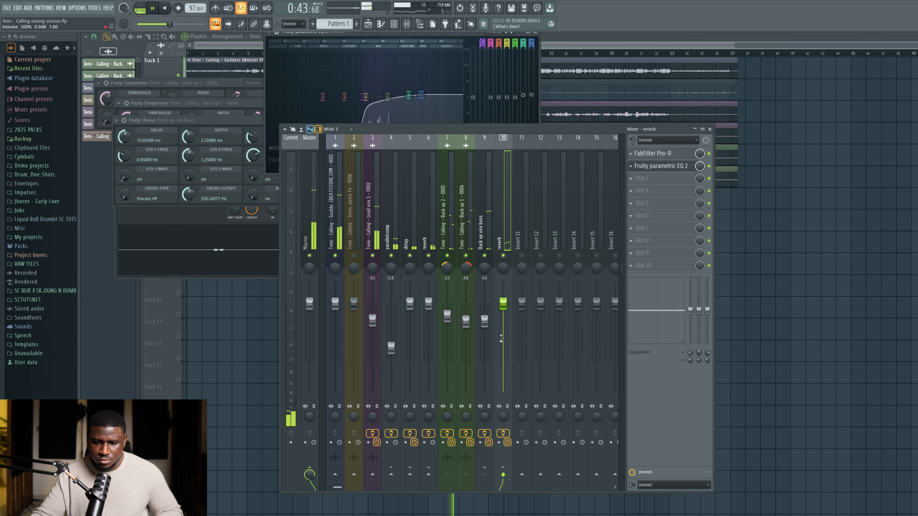
{"action": "left_click", "coordinate": [480, 217]}
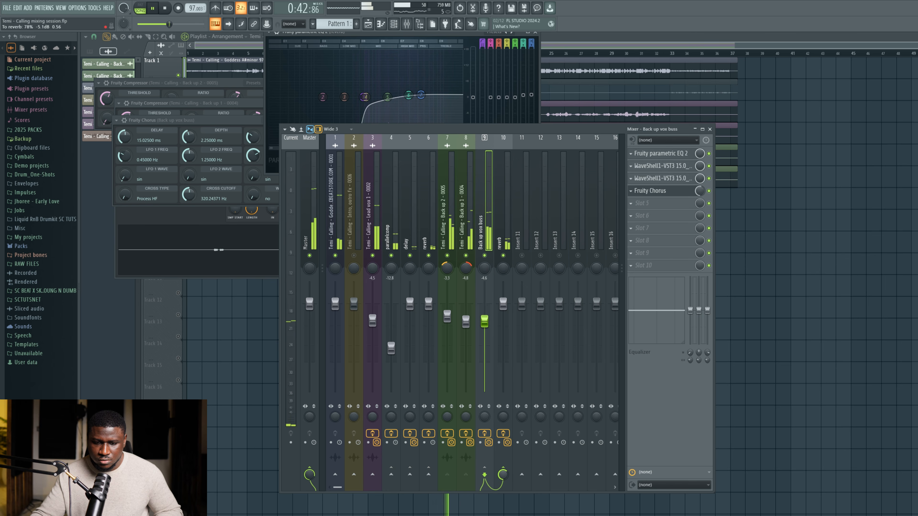
{"action": "left_click_drag", "start_coordinate": [503, 304], "coordinate": [490, 332]}
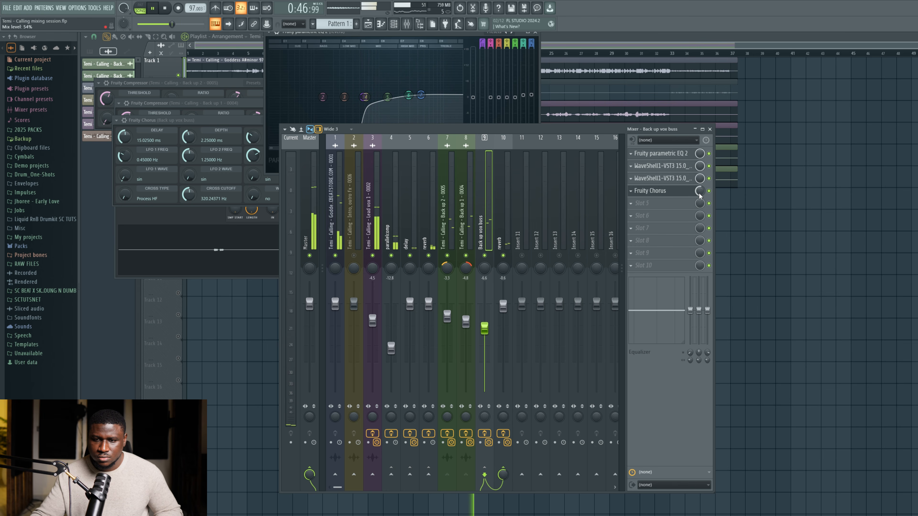
Reduce the Fruity Chorus mix level on the Back up vox buss insert and save the project.
{"action": "left_click_drag", "start_coordinate": [700, 191], "coordinate": [699, 200]}
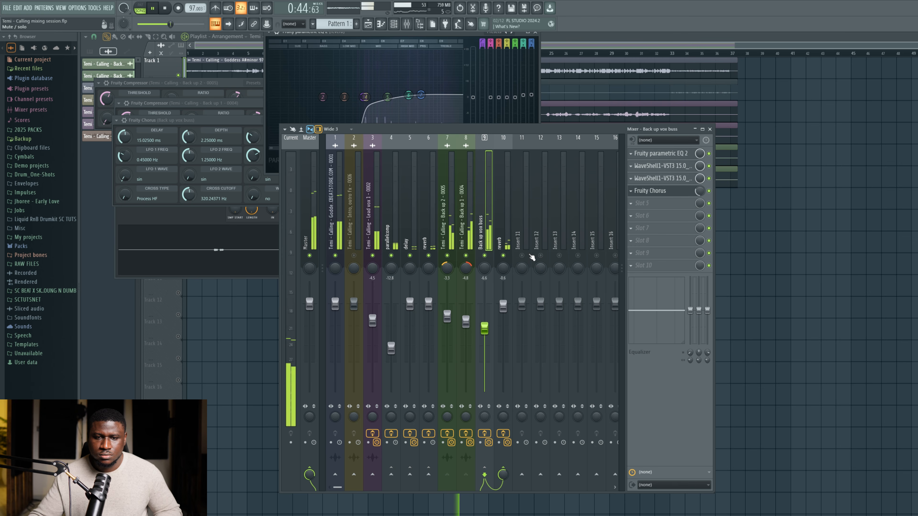
{"action": "key", "text": "ctrl+s"}
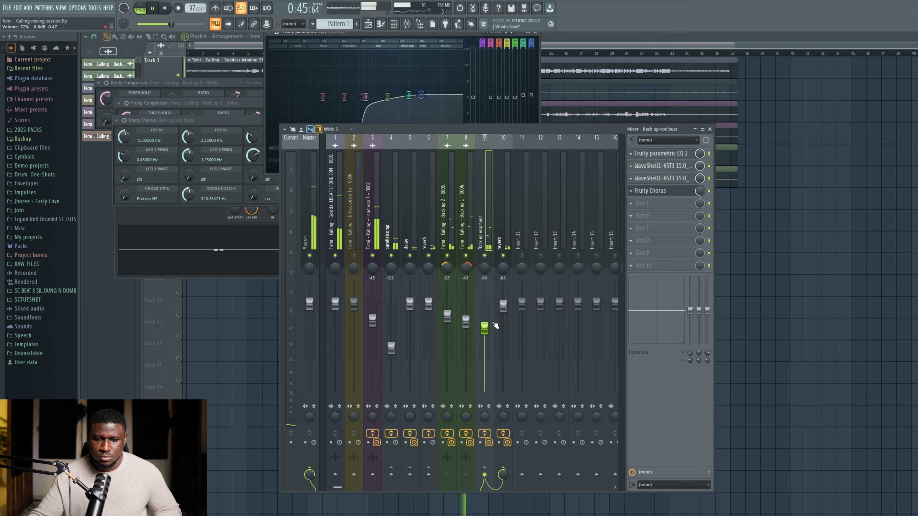
Lower the Back up vox buss volume to -8.2 dB during playback.
{"action": "left_click_drag", "start_coordinate": [483, 334], "coordinate": [484, 335]}
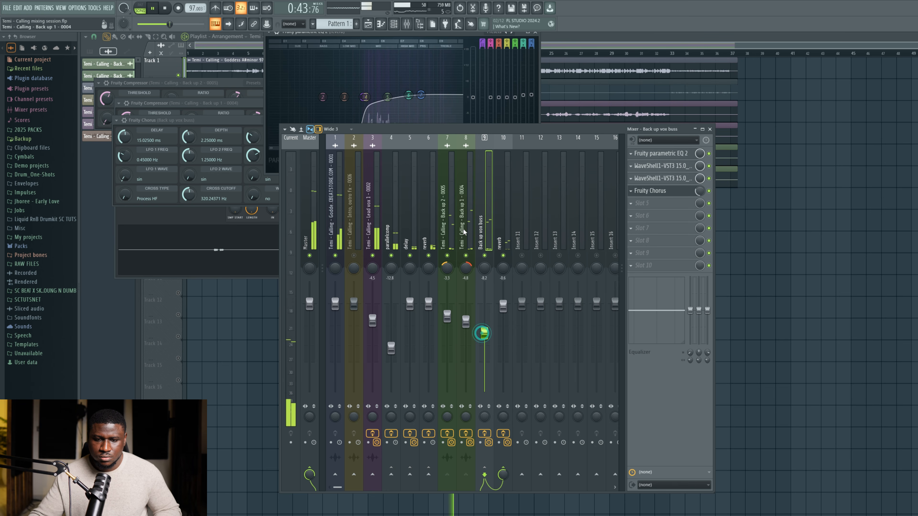
{"action": "left_click", "coordinate": [450, 232]}
{"action": "left_click", "coordinate": [481, 228]}
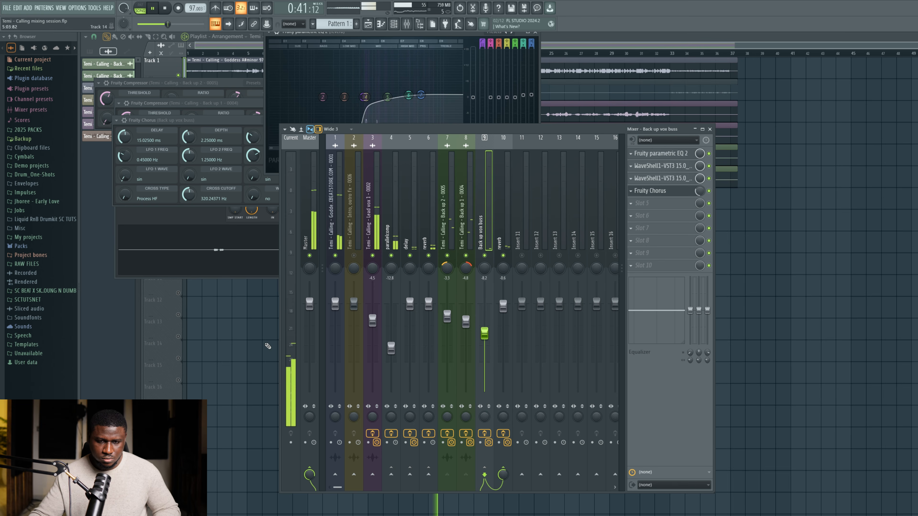
Lower the Back up 2 insert's volume to -4.8 dB and save the project.
{"action": "left_click", "coordinate": [448, 317]}
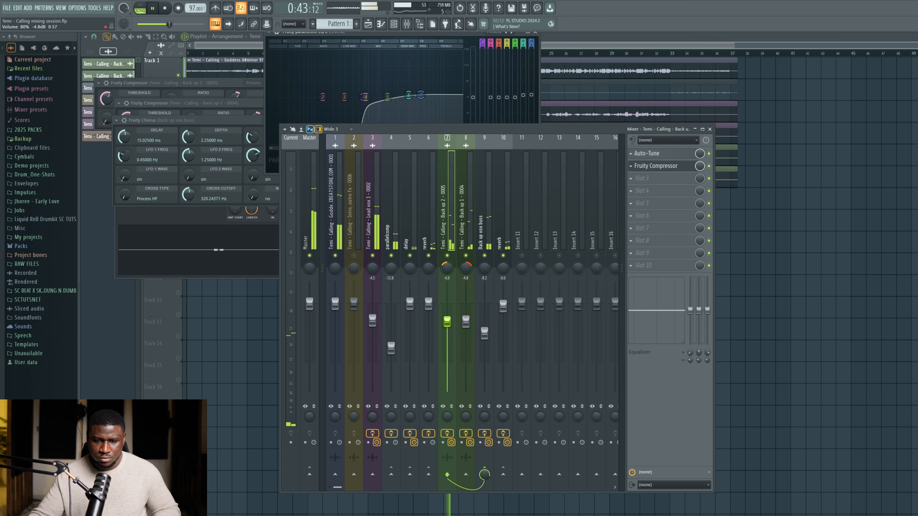
{"action": "left_click_drag", "start_coordinate": [448, 317], "coordinate": [450, 324]}
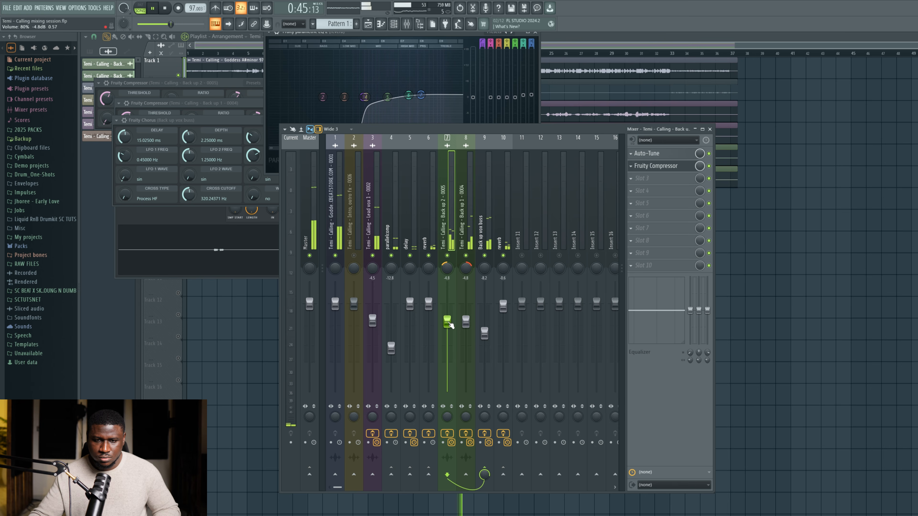
{"action": "key", "text": "ctrl+s"}
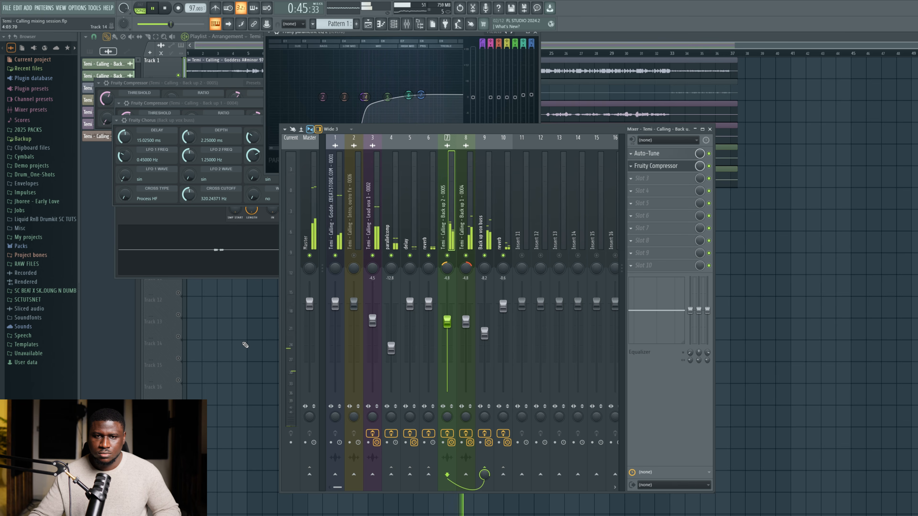
Stop playback, close the open plugin windows, move the mixer clear of the playlist and unmute the Intro, outro fx track.
{"action": "key", "text": "space"}
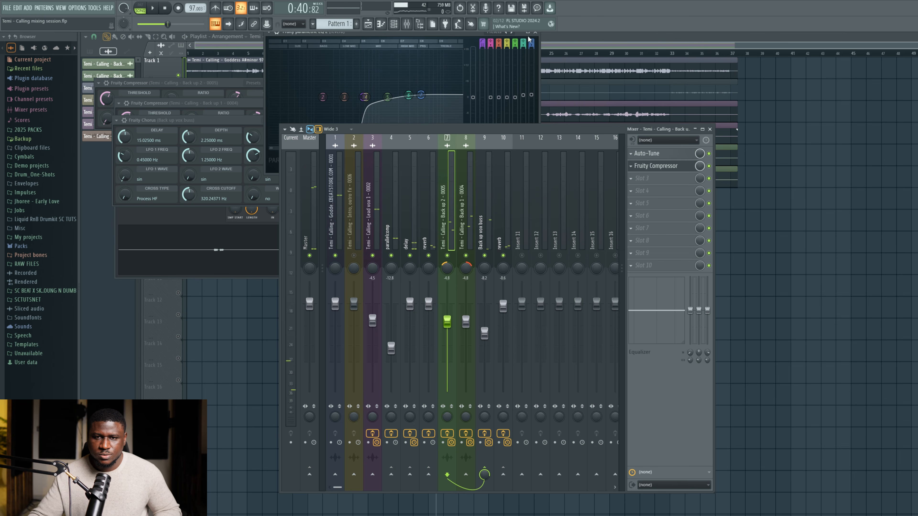
{"action": "left_click", "coordinate": [535, 32]}
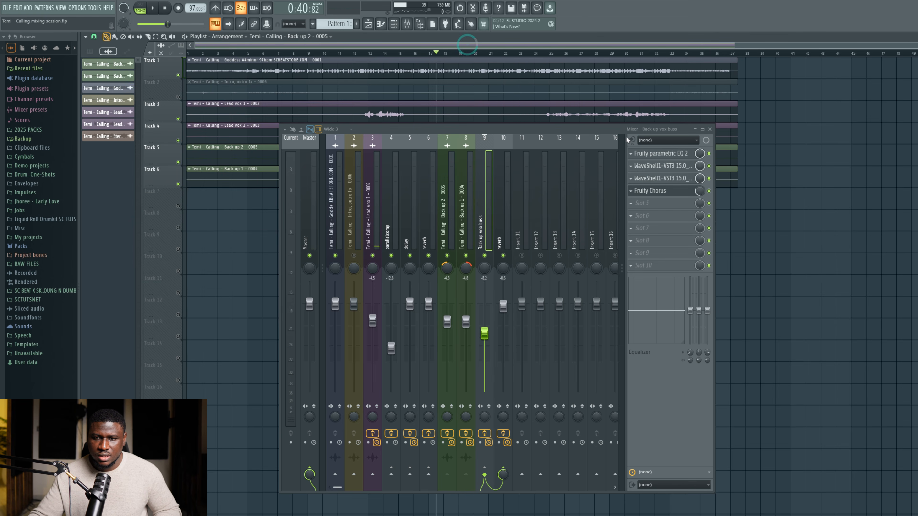
{"action": "left_click_drag", "start_coordinate": [619, 129], "coordinate": [622, 273]}
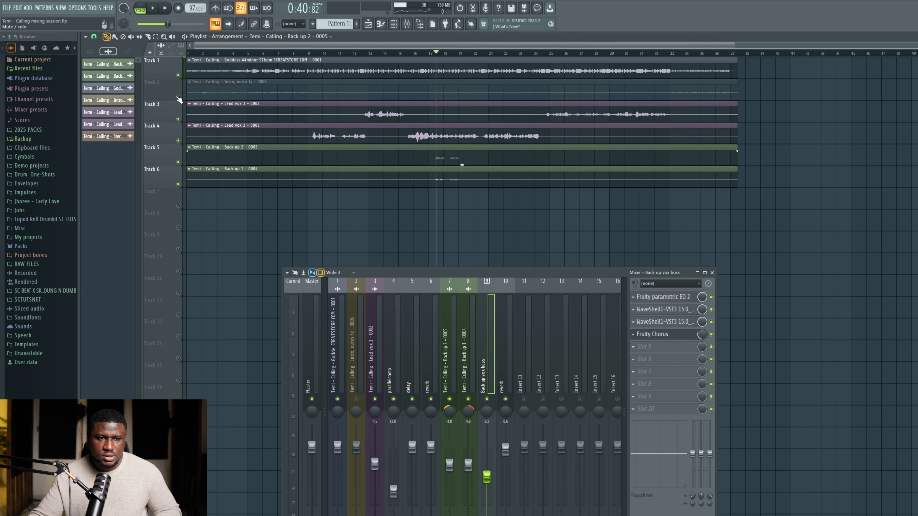
{"action": "left_click", "coordinate": [178, 97]}
Play the song from around bar 5 and bring up the Intro, outro fx clip's settings and mixer insert.
{"action": "left_click", "coordinate": [250, 53]}
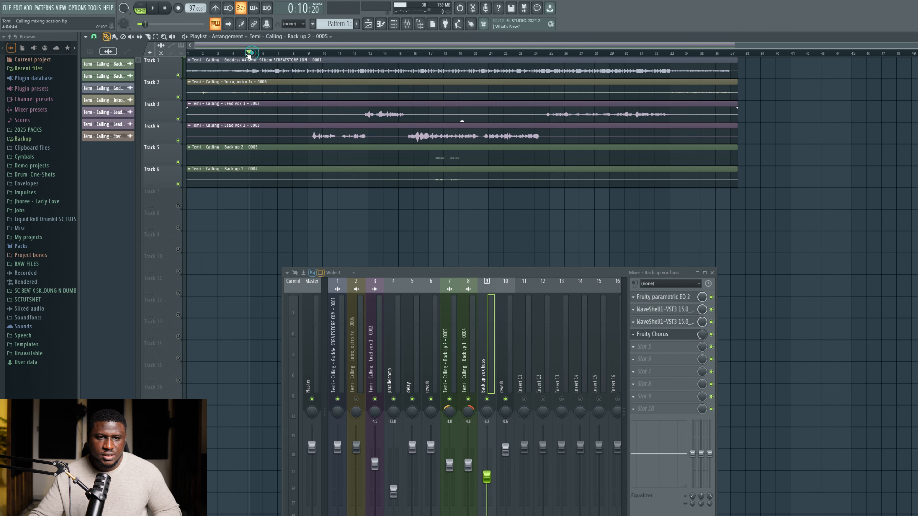
{"action": "left_click", "coordinate": [262, 95]}
{"action": "key", "text": "space"}
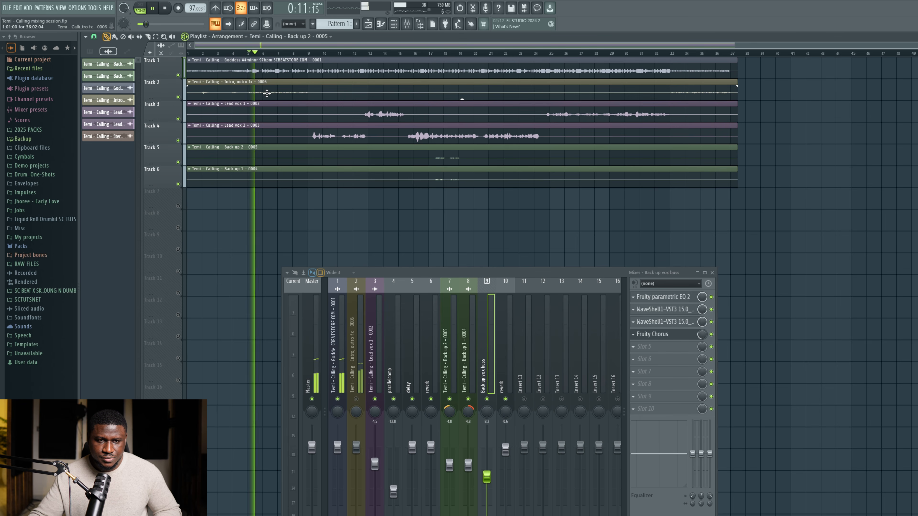
{"action": "double_click", "coordinate": [267, 93]}
{"action": "left_click_drag", "start_coordinate": [458, 277], "coordinate": [563, 168]}
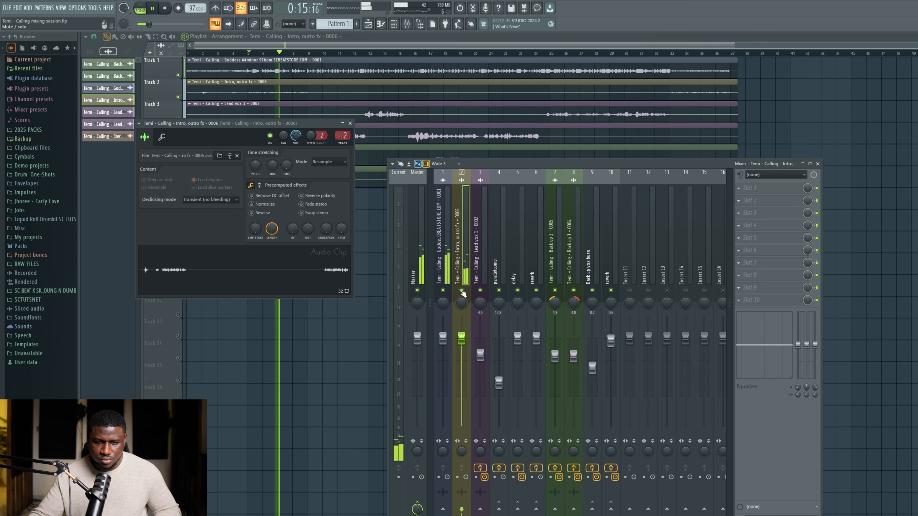
{"action": "left_click", "coordinate": [461, 290]}
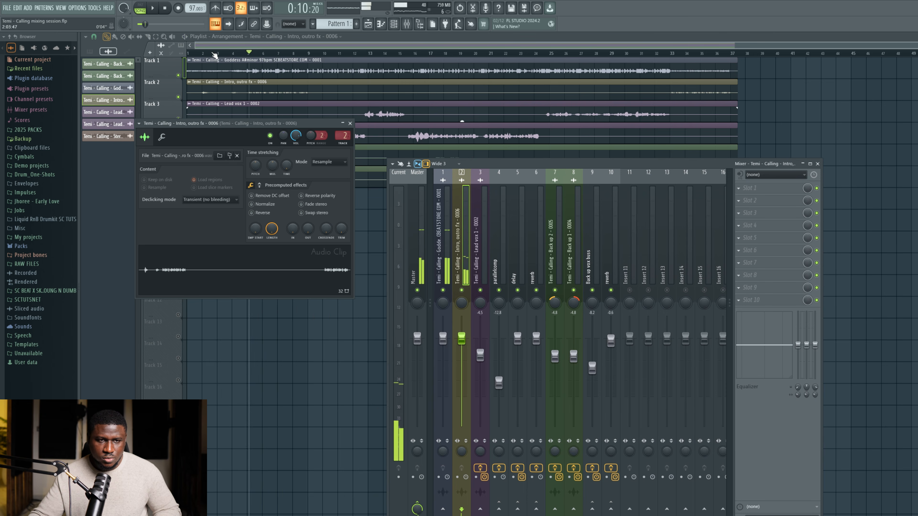
Audition the Intro, outro fx vocal from the opening bars of the song.
{"action": "key", "text": "space"}
{"action": "left_click", "coordinate": [207, 53]}
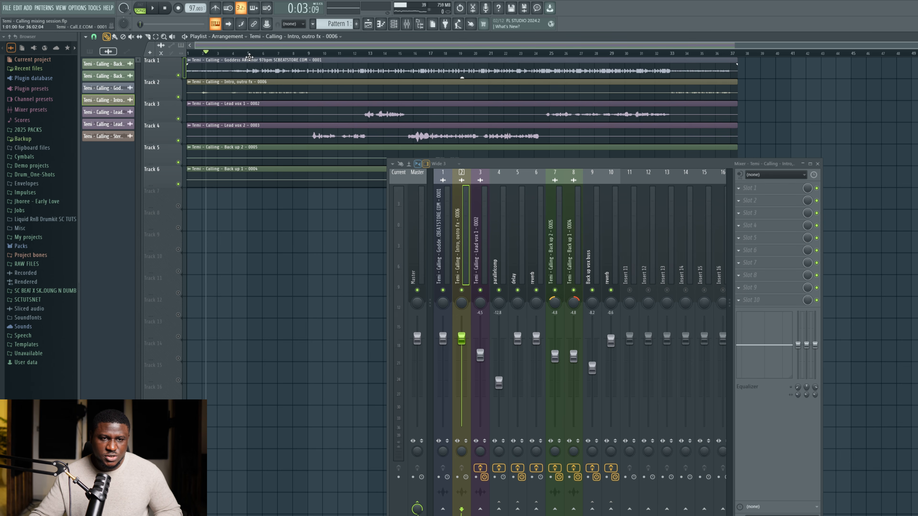
{"action": "left_click", "coordinate": [247, 54]}
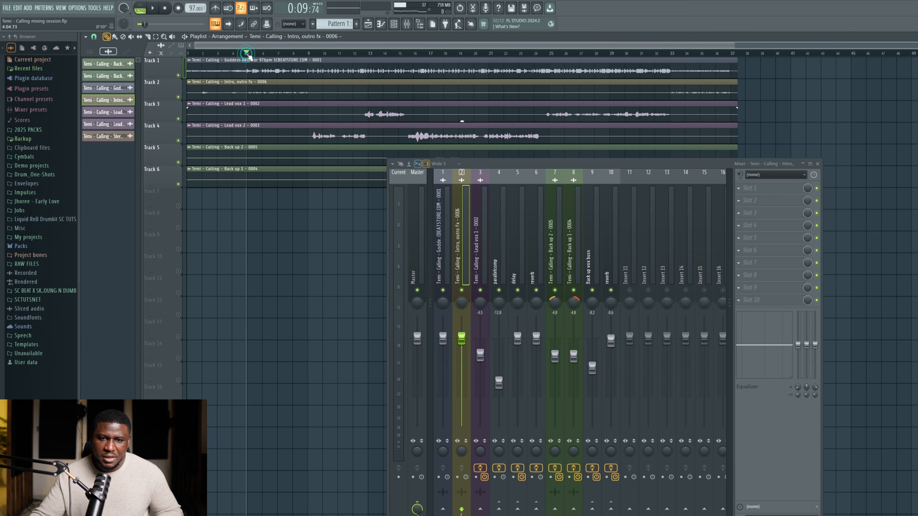
{"action": "left_click_drag", "start_coordinate": [219, 54], "coordinate": [199, 60]}
{"action": "key", "text": "space"}
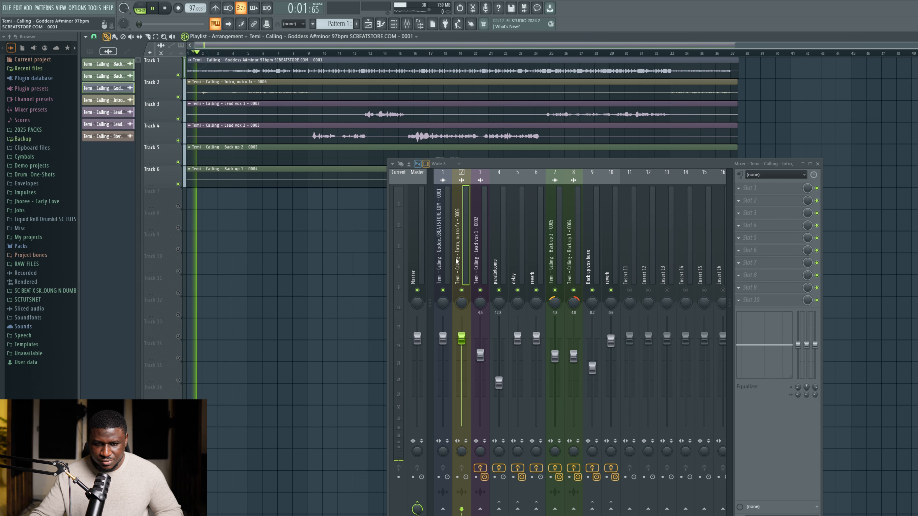
Copy Auto-Tune from the Lead vox 1 insert to the Intro, outro fx insert and lower its Flex-Tune amount during playback.
{"action": "left_click", "coordinate": [471, 259]}
{"action": "key", "text": "space"}
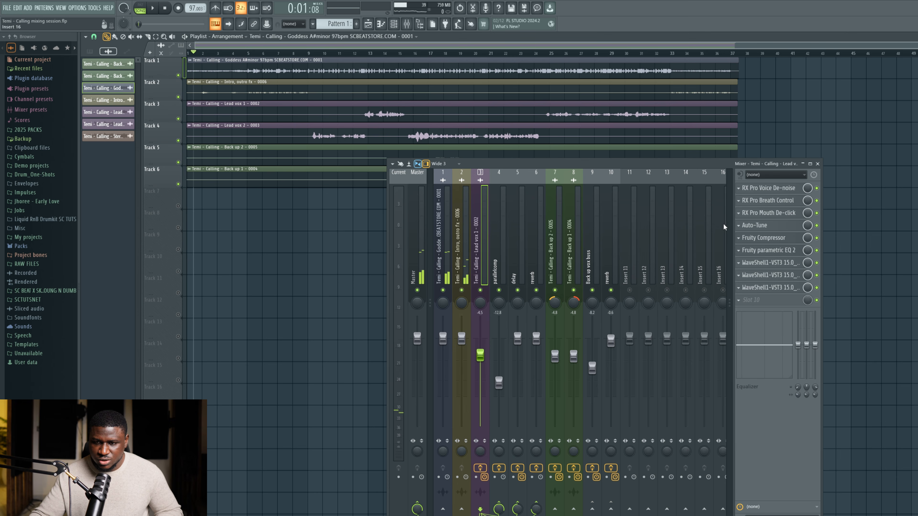
{"action": "left_click", "coordinate": [740, 226]}
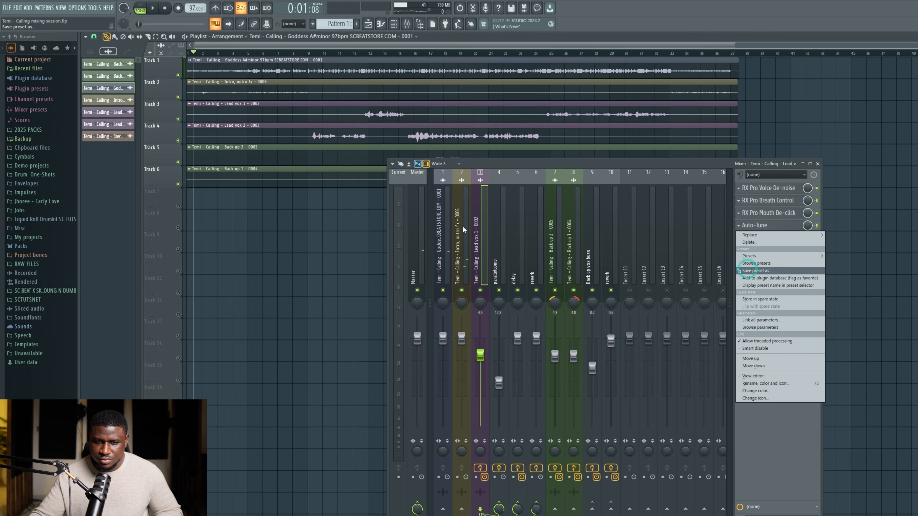
{"action": "left_click_drag", "start_coordinate": [753, 271], "coordinate": [460, 237]}
{"action": "key", "text": "space"}
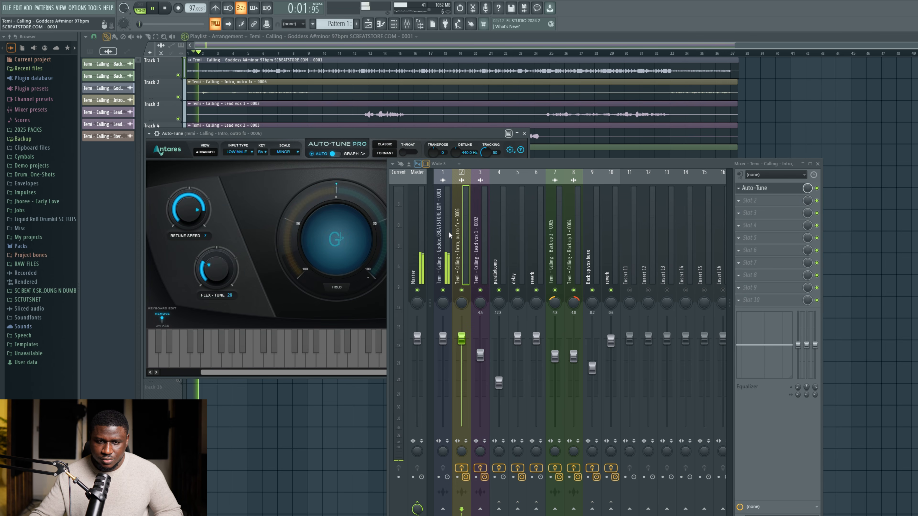
{"action": "left_click_drag", "start_coordinate": [217, 267], "coordinate": [207, 277]}
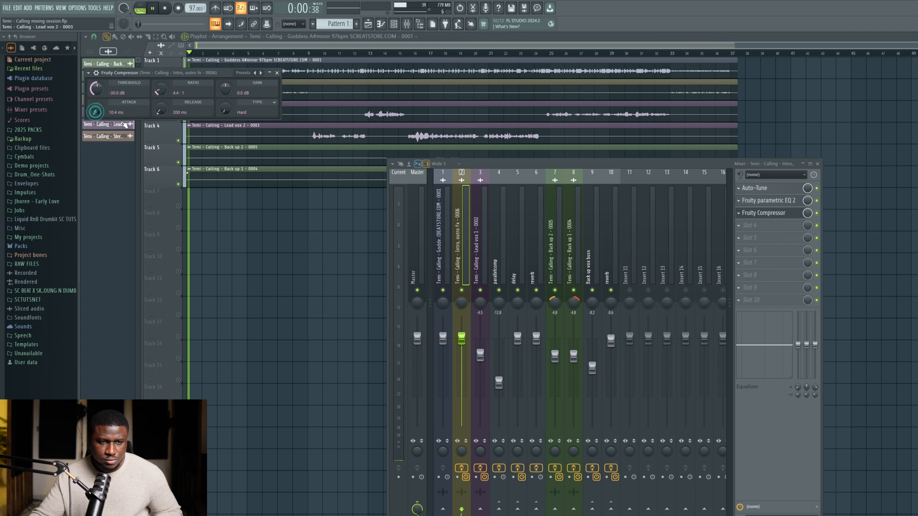
Set the Intro, outro fx insert's Fruity Compressor to 413 ms release, -43.0 dB threshold and 7.0 dB gain during playback.
{"action": "left_click_drag", "start_coordinate": [160, 108], "coordinate": [160, 98]}
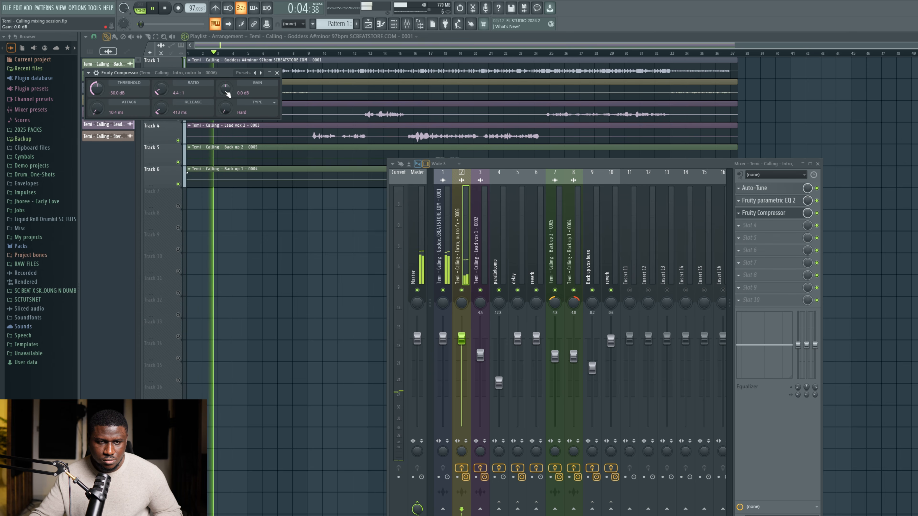
{"action": "left_click_drag", "start_coordinate": [225, 89], "coordinate": [225, 83]}
{"action": "left_click_drag", "start_coordinate": [97, 89], "coordinate": [97, 98]}
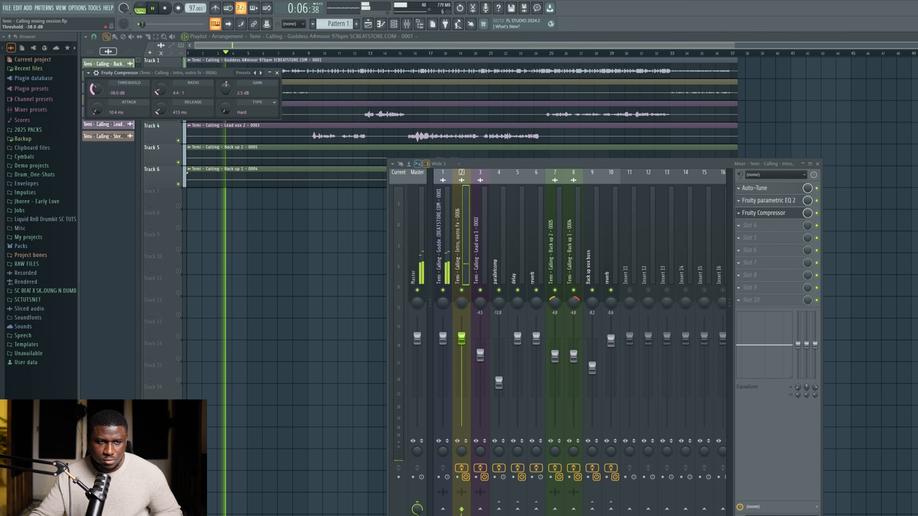
{"action": "left_click_drag", "start_coordinate": [225, 88], "coordinate": [225, 85]}
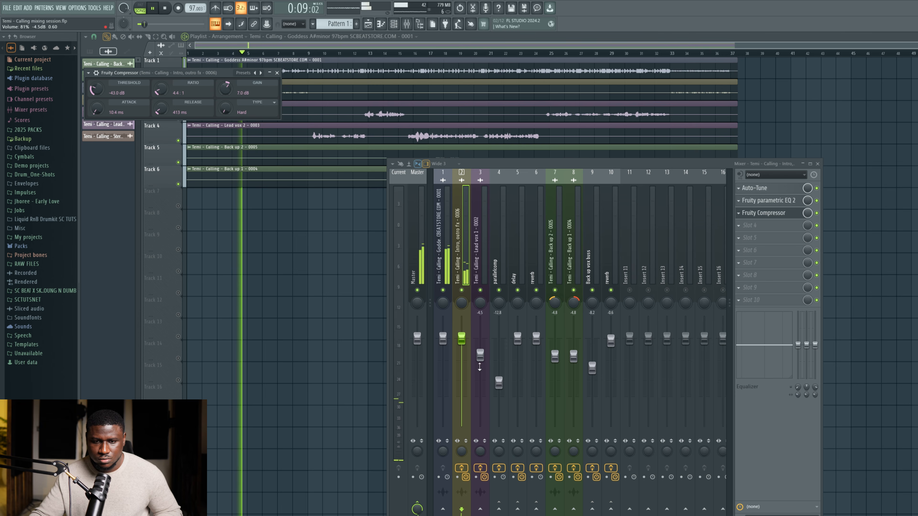
{"action": "key", "text": "space"}
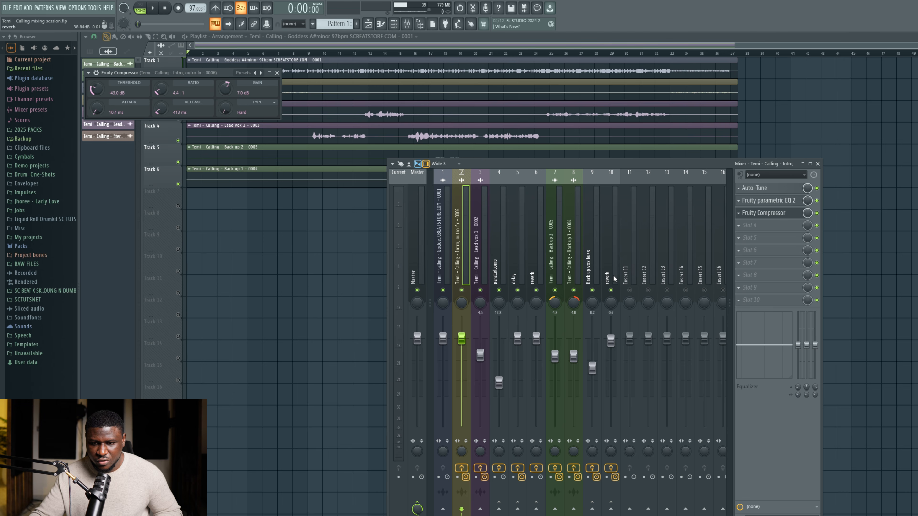
Send the Intro, outro fx insert to the insert 10 reverb, lower the send level during playback and close the compressor window.
{"action": "key", "text": "space"}
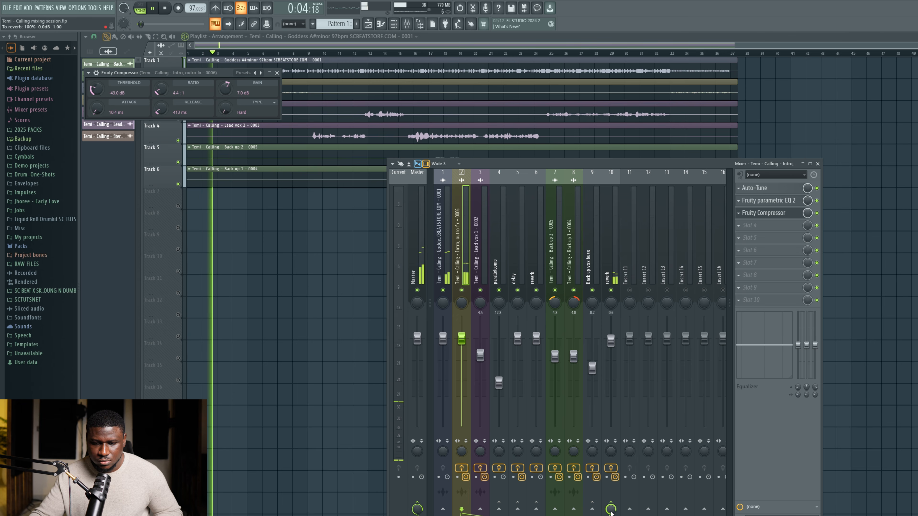
{"action": "left_click_drag", "start_coordinate": [612, 512], "coordinate": [612, 515]}
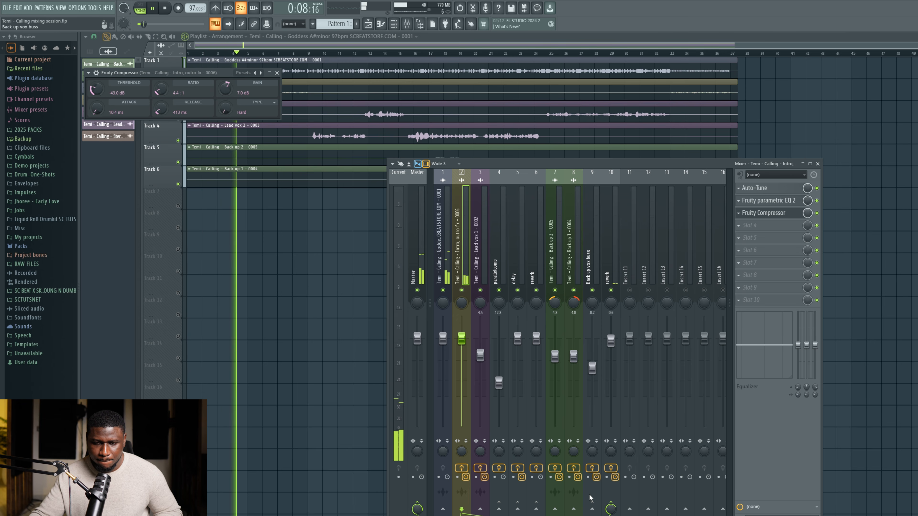
{"action": "key", "text": "space"}
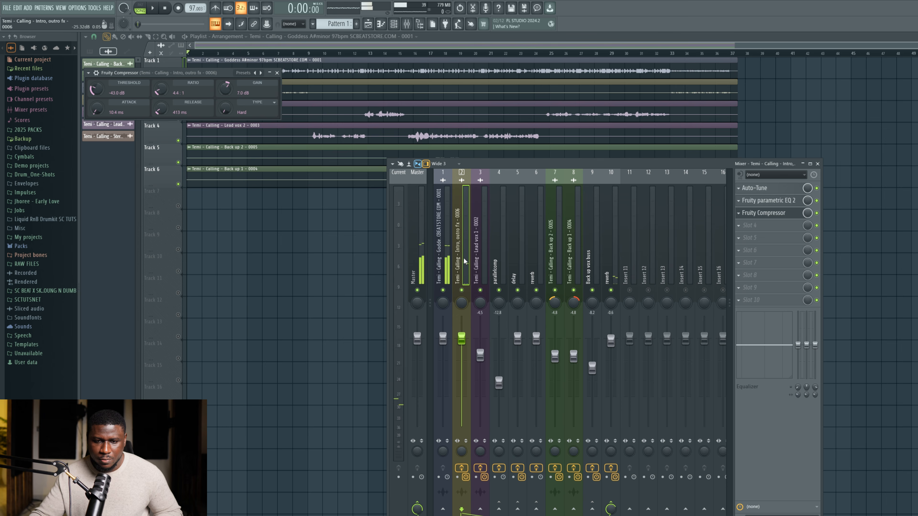
{"action": "key", "text": "space"}
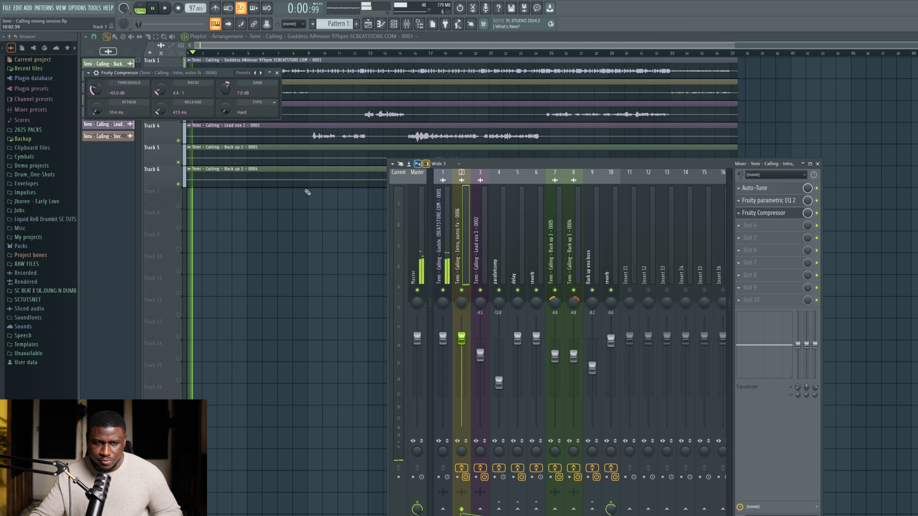
{"action": "left_click", "coordinate": [277, 73]}
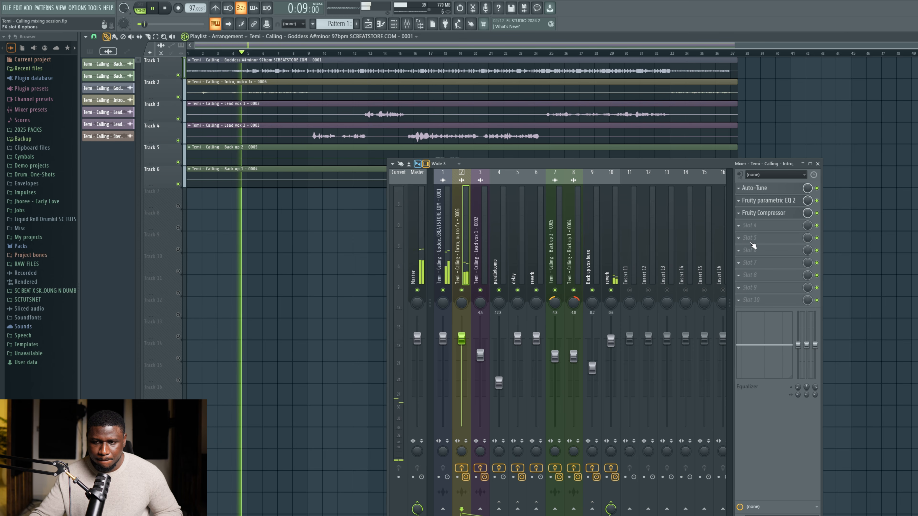
{"action": "key", "text": "space"}
Cut the highs on the Intro, outro fx insert's Fruity parametric EQ 2 with band 7 at about 4740 Hz, -2.8 dB, and save the project.
{"action": "left_click", "coordinate": [767, 230]}
{"action": "key", "text": "Escape"}
{"action": "left_click", "coordinate": [766, 201]}
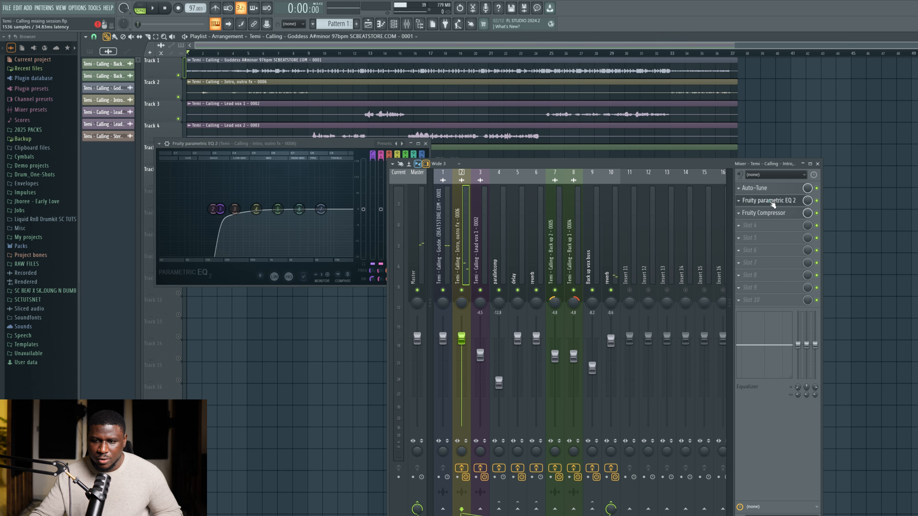
{"action": "left_click_drag", "start_coordinate": [321, 209], "coordinate": [306, 231]}
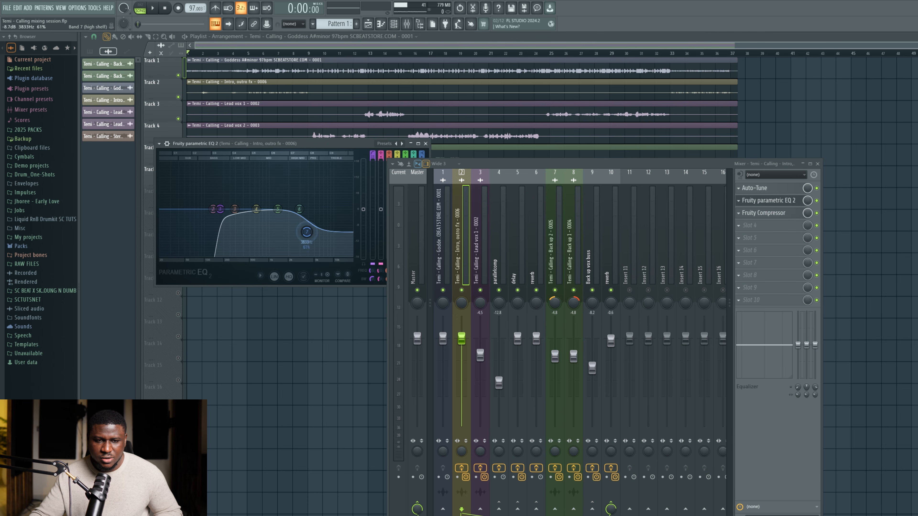
{"action": "key", "text": "space"}
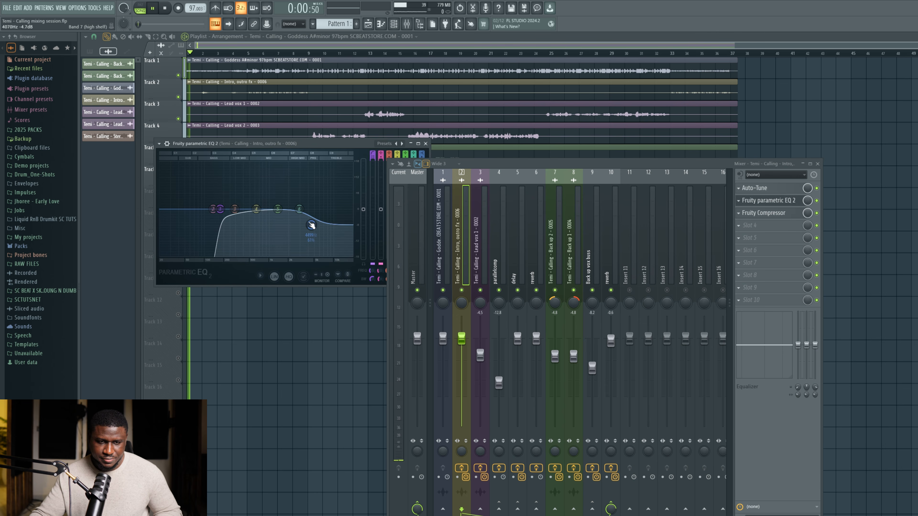
{"action": "mouse_move", "coordinate": [313, 227]}
{"action": "left_mouse_down"}
{"action": "mouse_move", "coordinate": [298, 219]}
{"action": "mouse_move", "coordinate": [314, 225]}
{"action": "mouse_move", "coordinate": [313, 217]}
{"action": "left_mouse_up"}
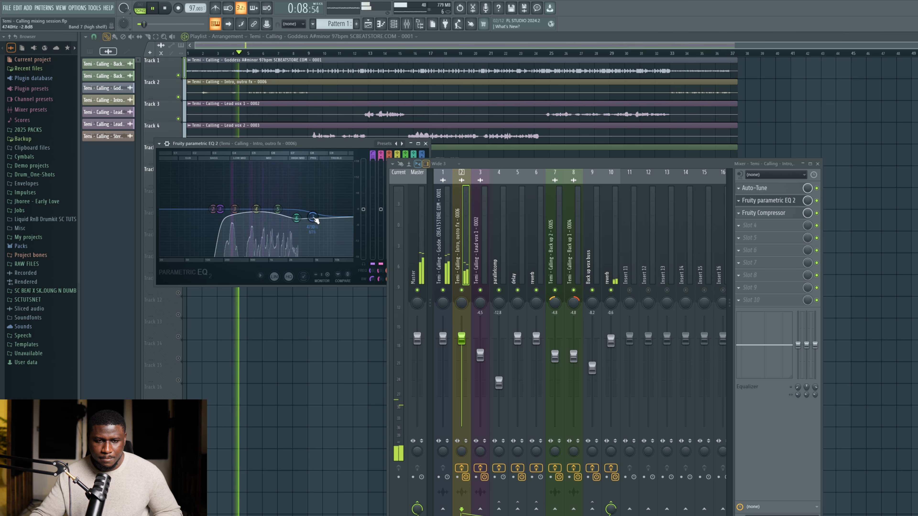
{"action": "key", "text": "Escape"}
{"action": "key", "text": "ctrl+s"}
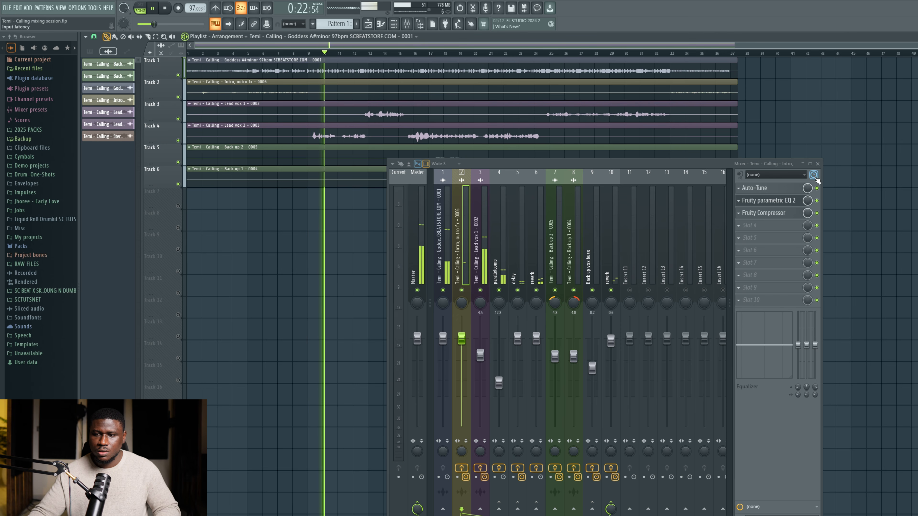
Close the mixer and export the full song as the 24-bit stereo WAV file SC Beat x Temi - Calling Mixed.wav.
{"action": "left_click", "coordinate": [818, 164]}
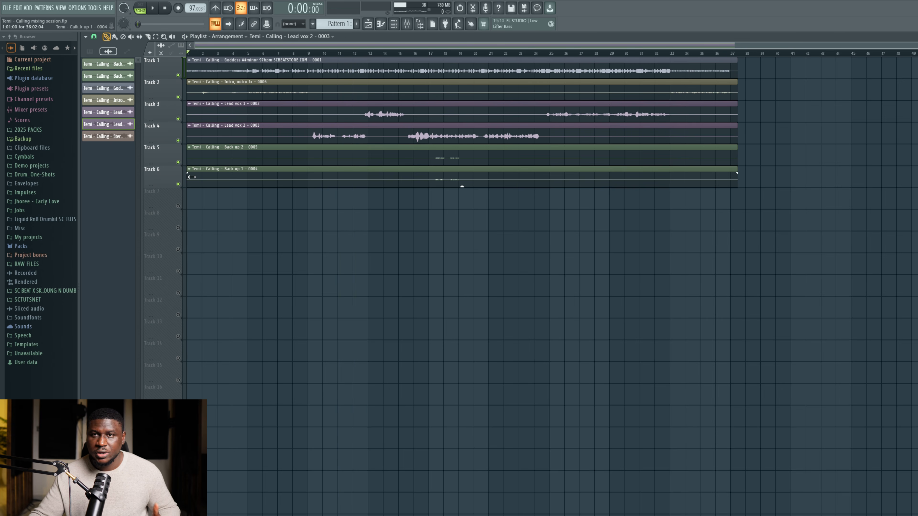
{"action": "left_click", "coordinate": [7, 7]}
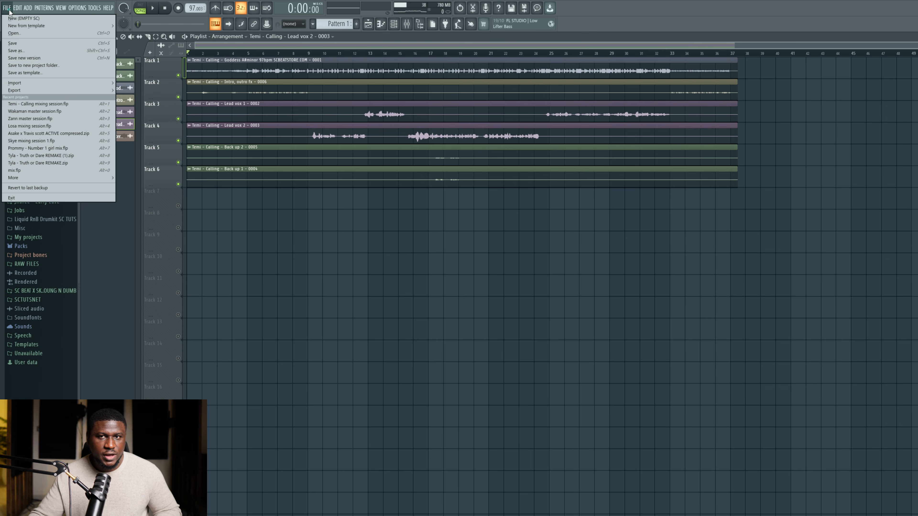
{"action": "mouse_move", "coordinate": [47, 93]}
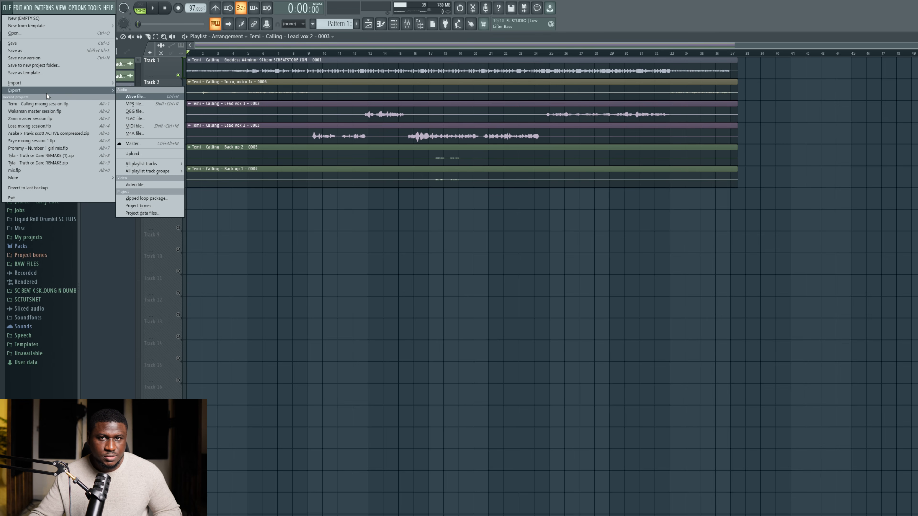
{"action": "left_click", "coordinate": [148, 97]}
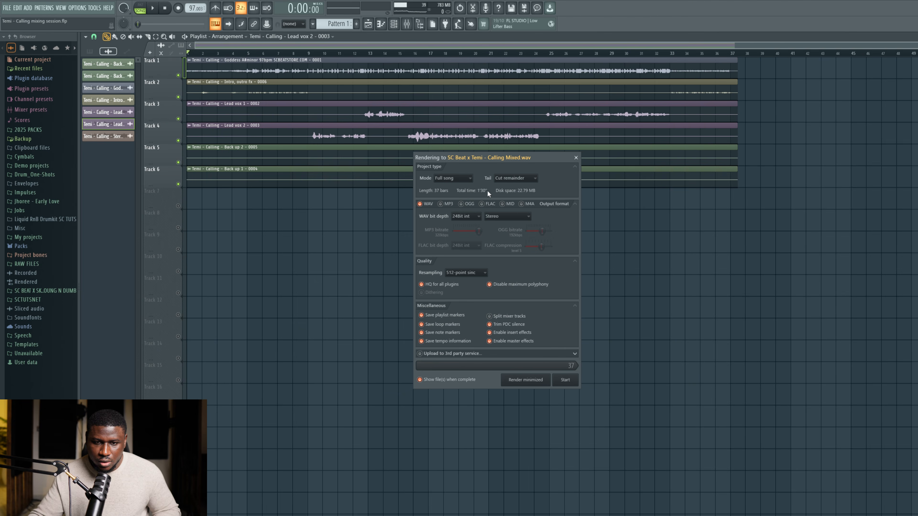
{"action": "left_click", "coordinate": [472, 239]}
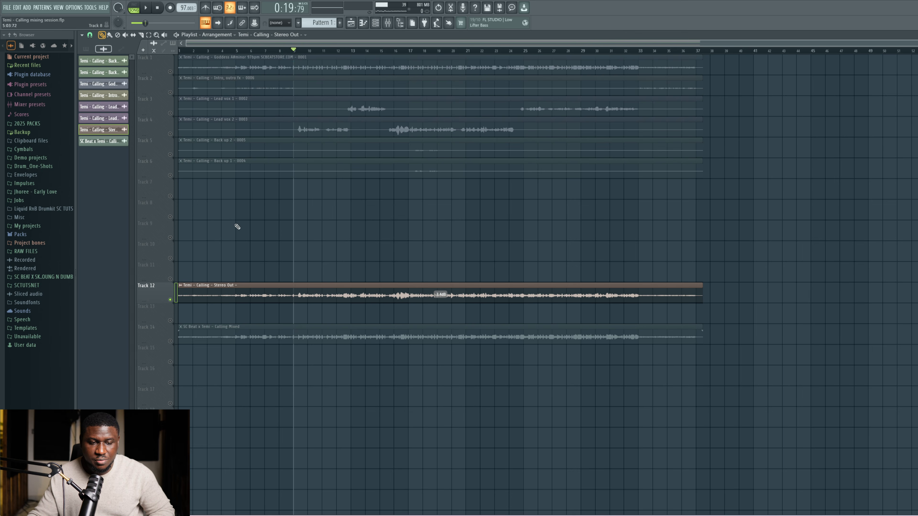
Play the soloed Stereo Out reference on Track 12 from about bar 9 to compare it with the mixed export.
{"action": "key", "text": "space"}
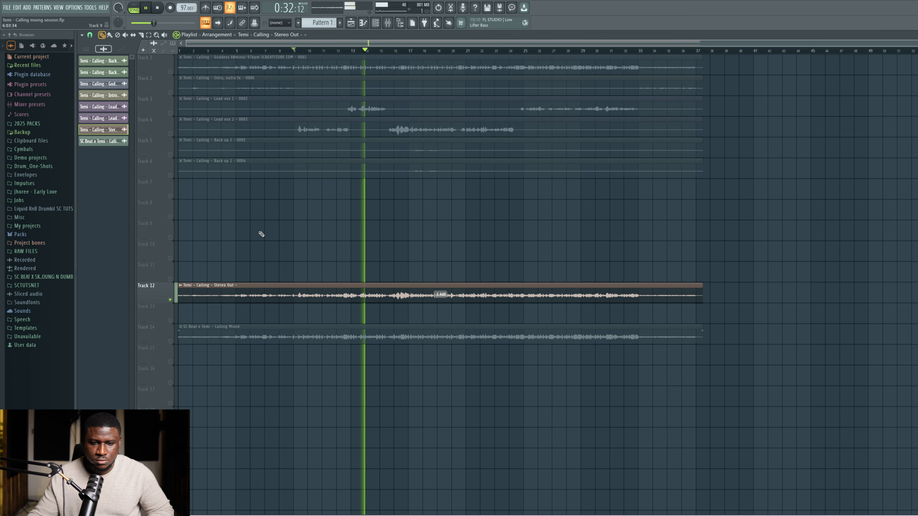
{"action": "scroll", "coordinate": [261, 235], "scroll_direction": "down", "scroll_amount": 1}
{"action": "scroll", "coordinate": [262, 234], "scroll_direction": "down", "scroll_amount": 1}
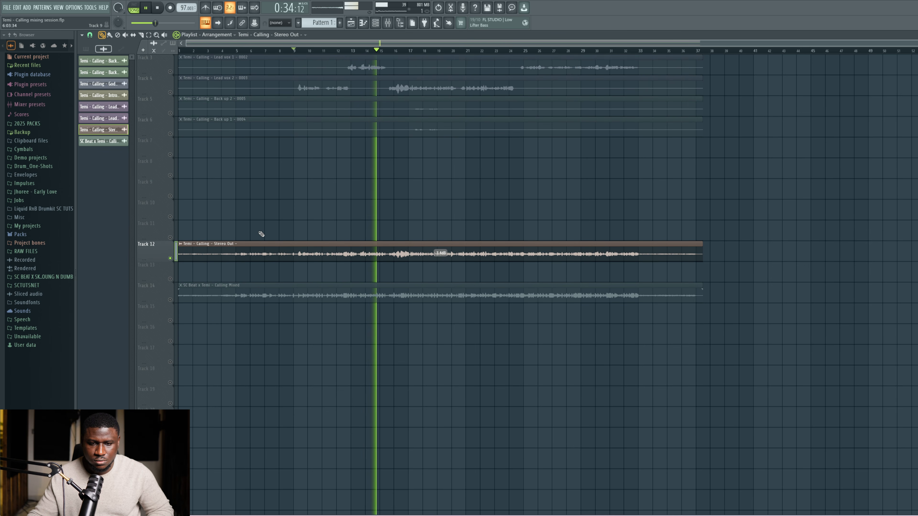
Stop the reference, solo the SC Beat x Temi - Calling Mixed clip on Track 14 and play it from about bar 9 for comparison.
{"action": "scroll", "coordinate": [260, 233], "scroll_direction": "down", "scroll_amount": 1}
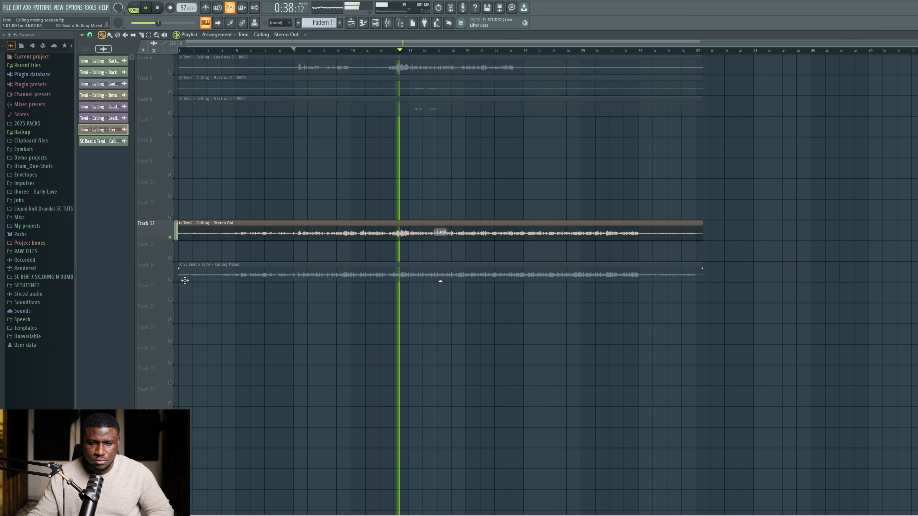
{"action": "scroll", "coordinate": [180, 281], "scroll_direction": "up", "scroll_amount": 1}
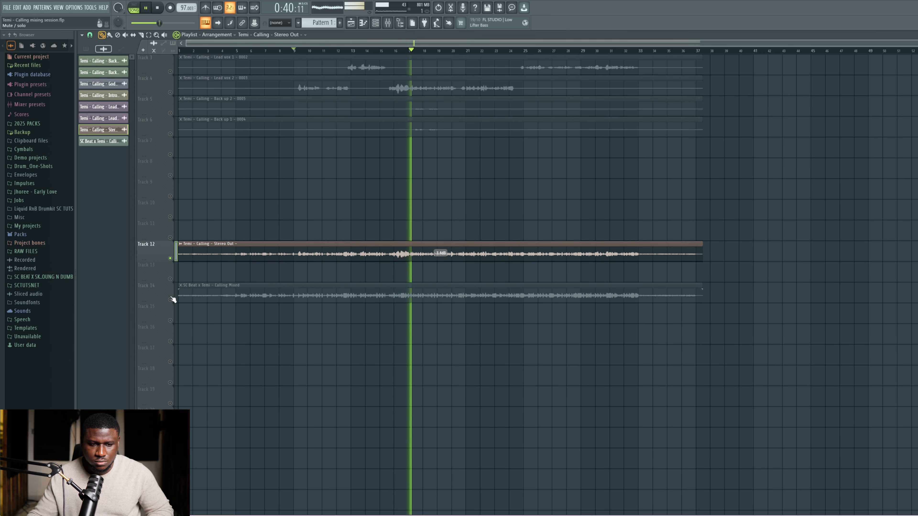
{"action": "key", "text": "space"}
{"action": "left_click", "coordinate": [170, 299], "text": "ctrl"}
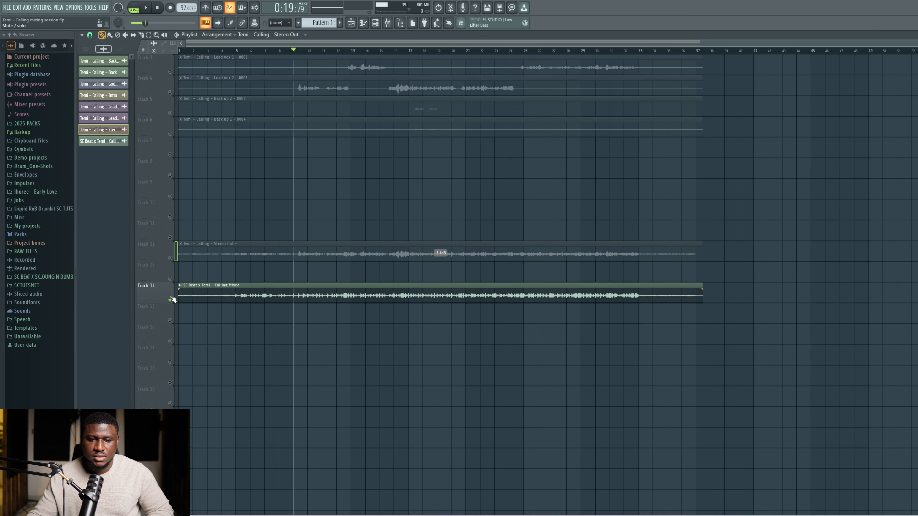
{"action": "key", "text": "space"}
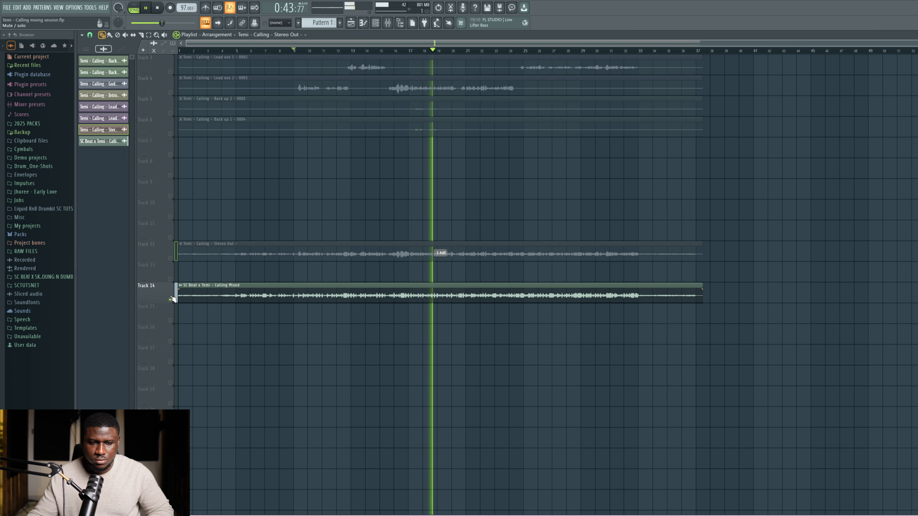
{"action": "key", "text": "space"}
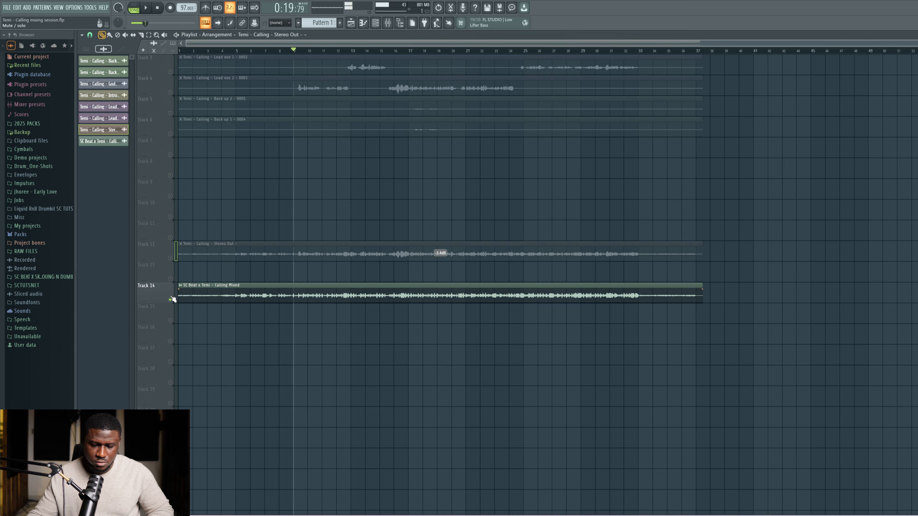
{"action": "key", "text": "space"}
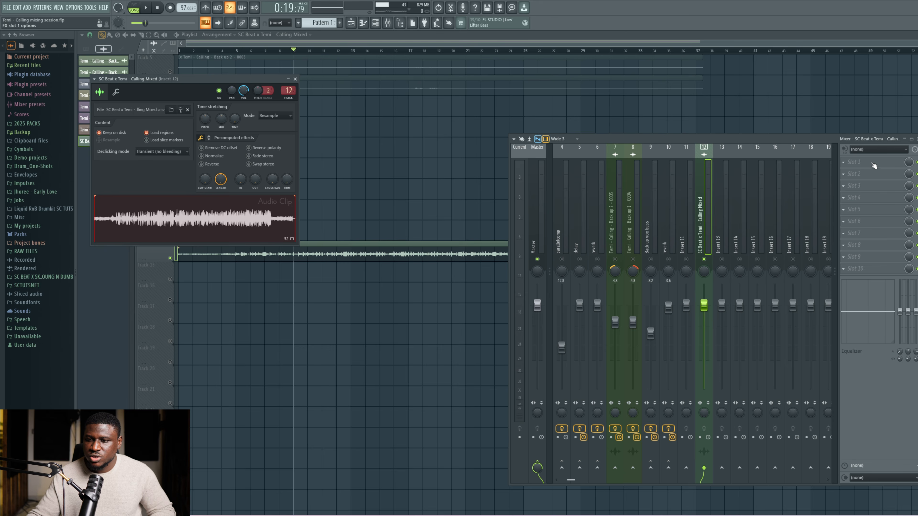
Load Fruity parametric EQ 2 on the Calling Mixed insert's slot 1 and set band 1 as a high-pass at about 33 Hz.
{"action": "left_click", "coordinate": [873, 164]}
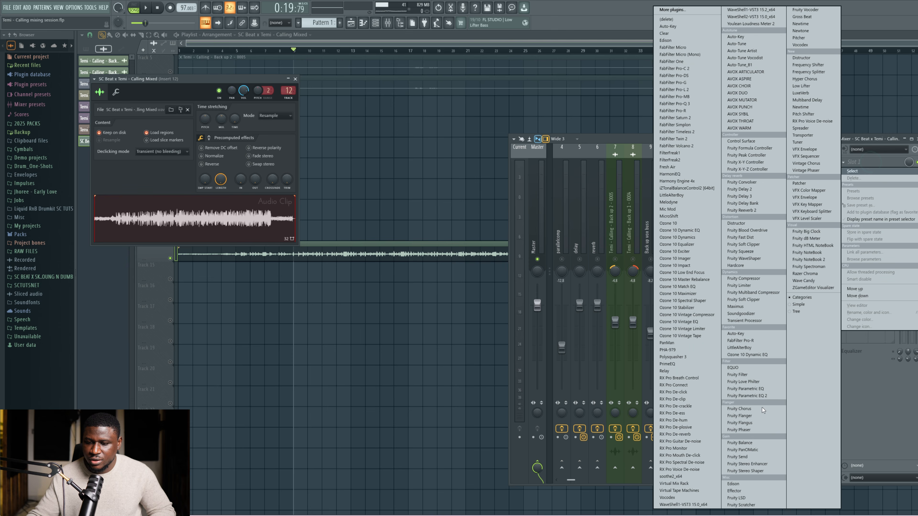
{"action": "left_click", "coordinate": [745, 396]}
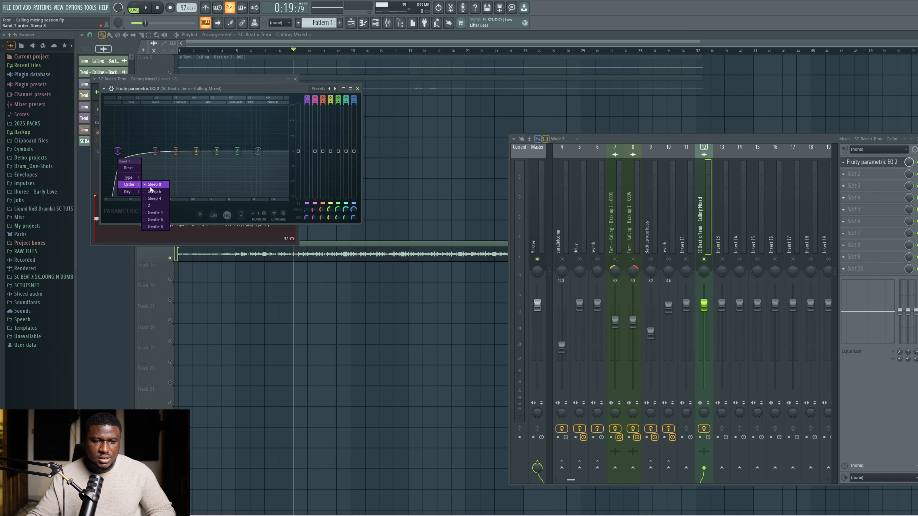
{"action": "left_click", "coordinate": [214, 218]}
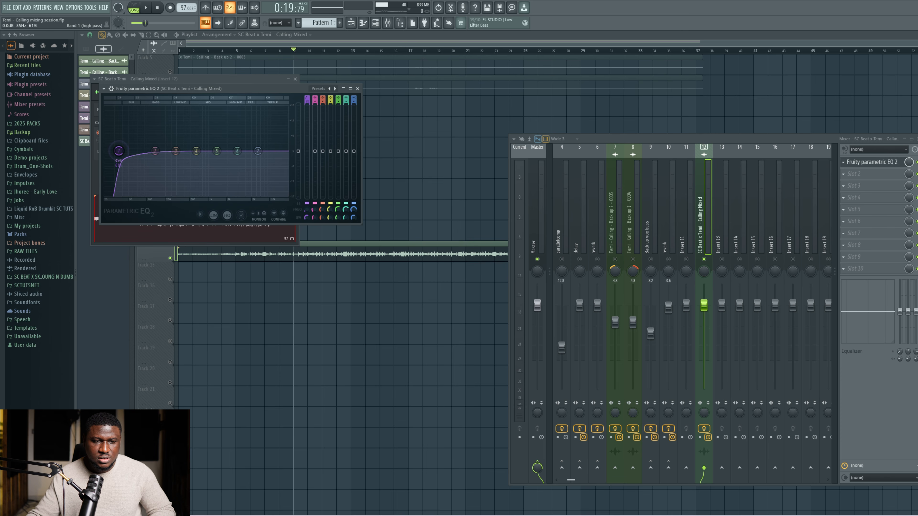
{"action": "key", "text": "space"}
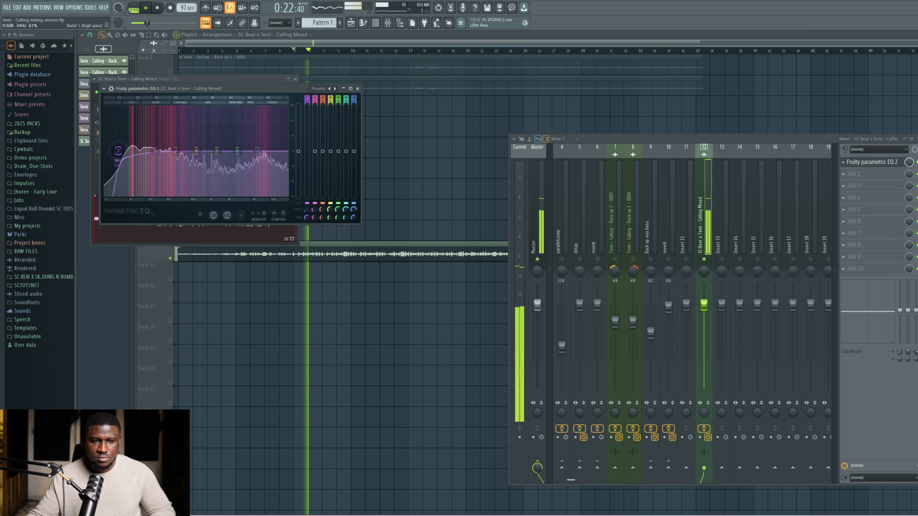
{"action": "left_click_drag", "start_coordinate": [119, 151], "coordinate": [117, 151]}
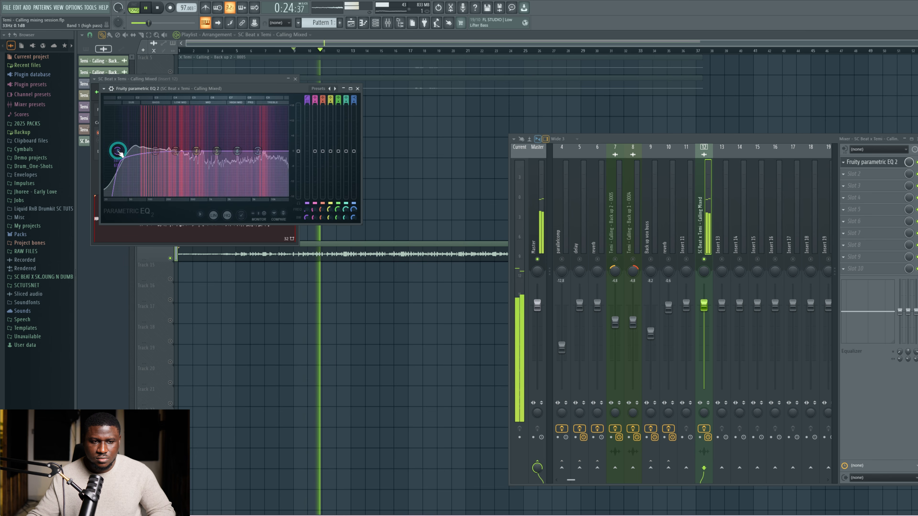
{"action": "key", "text": "space"}
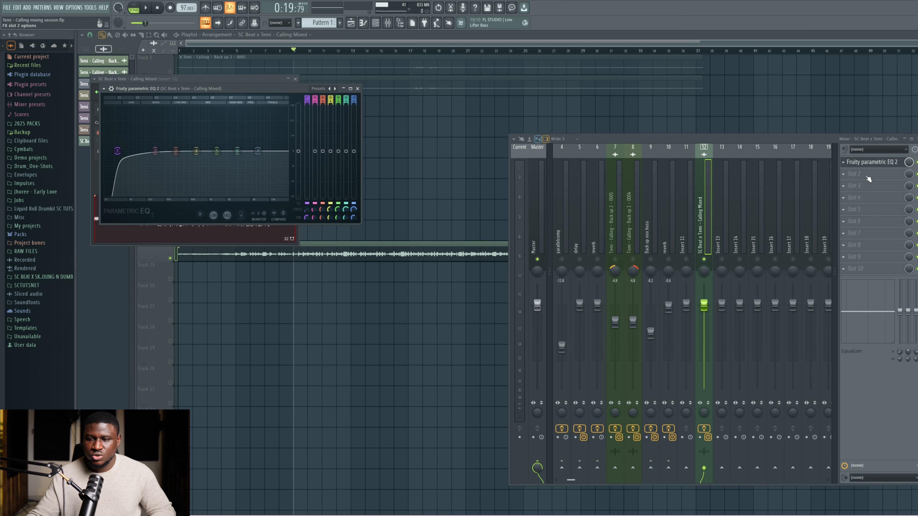
Add Ozone 10 Imager to slot 2 of the Calling Mixed insert and load its Modern Width preset.
{"action": "left_click", "coordinate": [867, 177]}
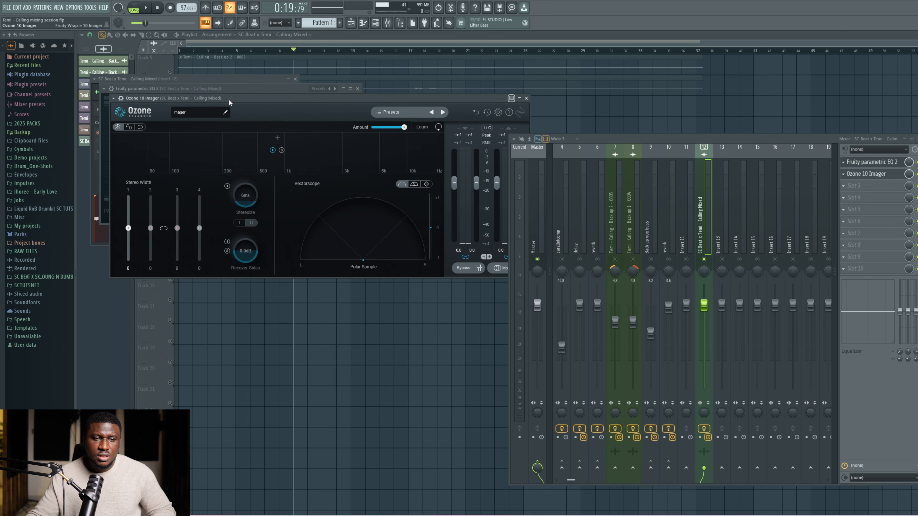
{"action": "left_click_drag", "start_coordinate": [243, 98], "coordinate": [242, 87]}
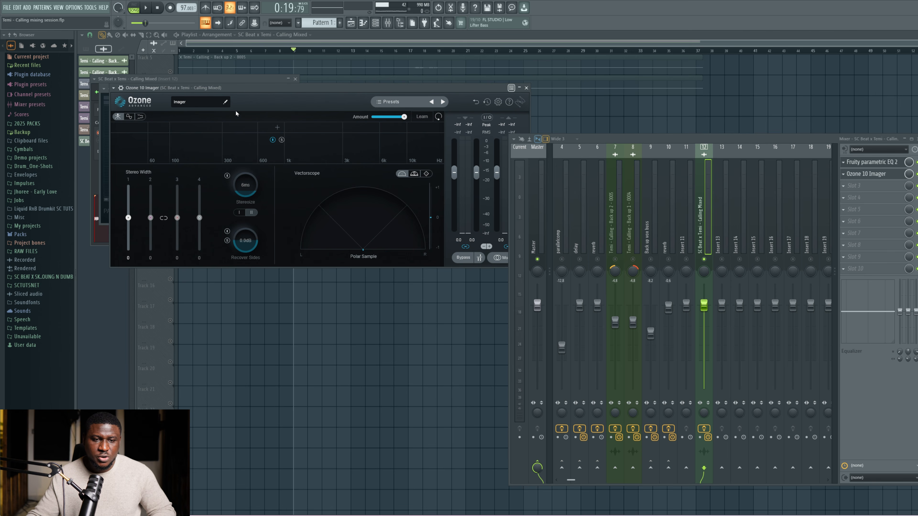
{"action": "left_click", "coordinate": [381, 103]}
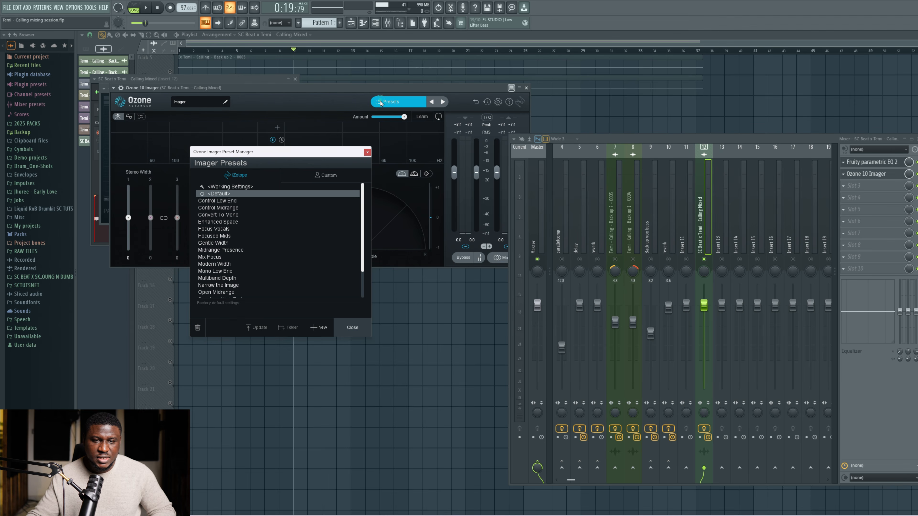
{"action": "left_click", "coordinate": [221, 264]}
{"action": "left_click", "coordinate": [367, 153]}
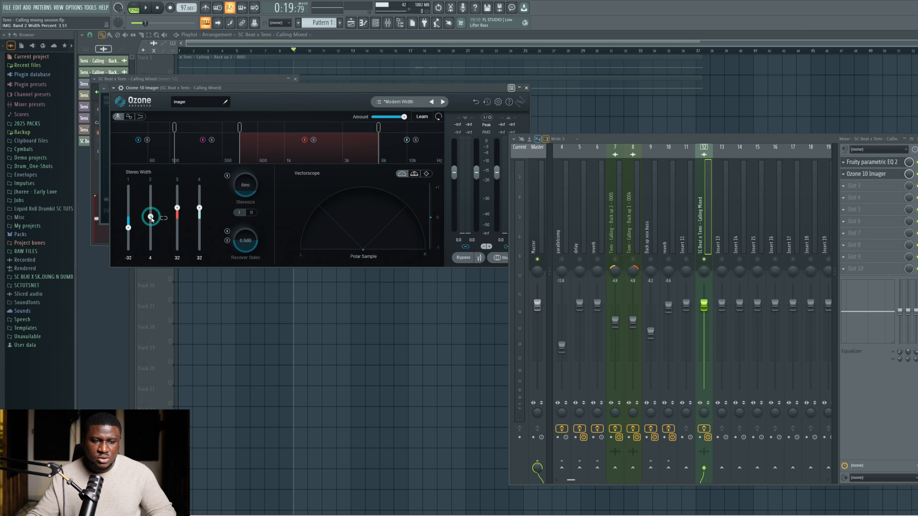
Set the Imager's band 2 stereo width to 11 and lower the crossover between bands 3 and 4 during playback.
{"action": "left_click_drag", "start_coordinate": [151, 219], "coordinate": [151, 217]}
{"action": "key", "text": "space"}
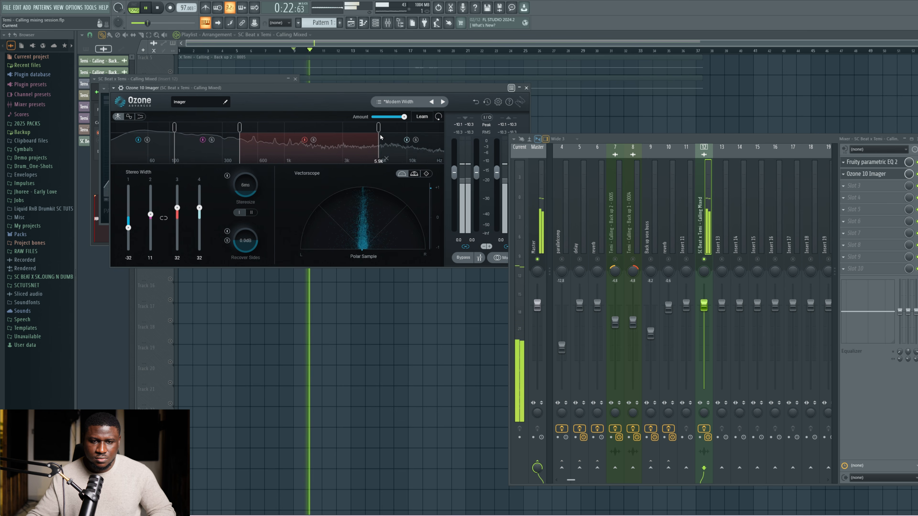
{"action": "left_click_drag", "start_coordinate": [379, 128], "coordinate": [359, 131]}
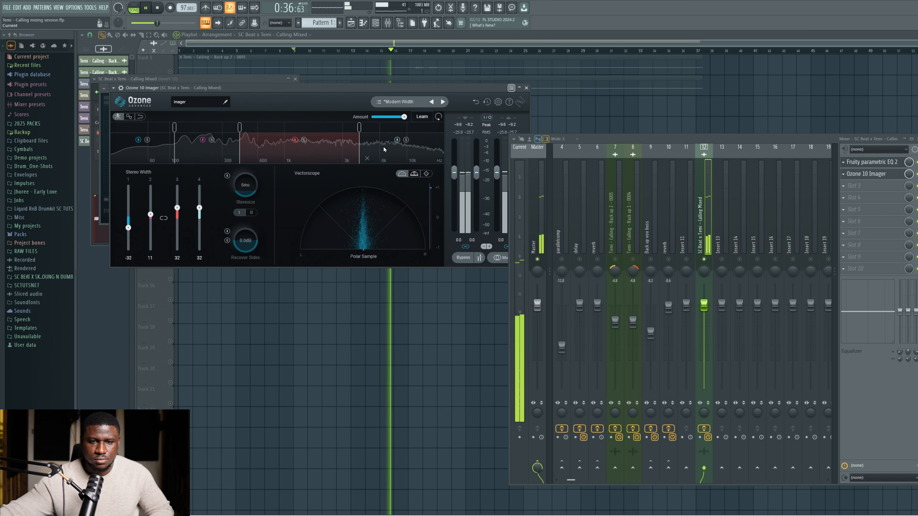
{"action": "key", "text": "space"}
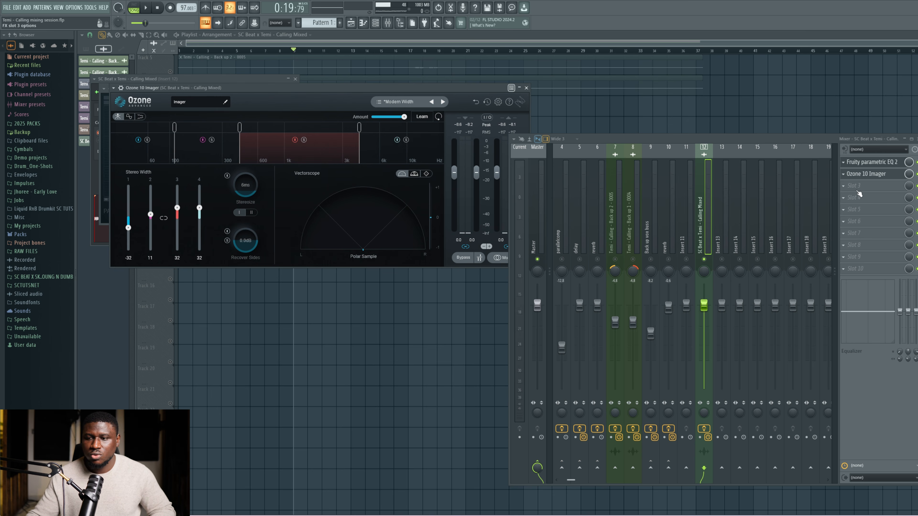
Add Ozone 10 Master Rebalance to slot 3, set the Vocals gain to -2.1 dB, audition it, and close the Rebalance and Imager windows.
{"action": "left_click", "coordinate": [845, 191]}
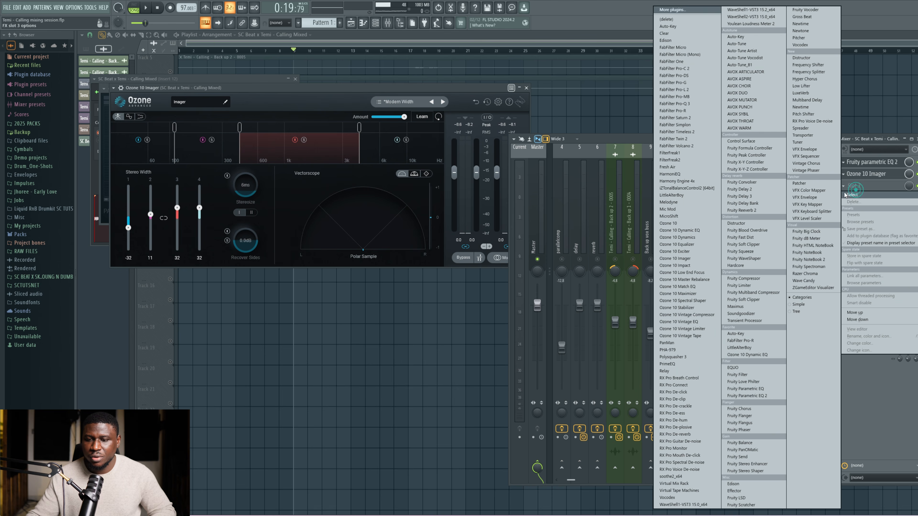
{"action": "left_click", "coordinate": [692, 282]}
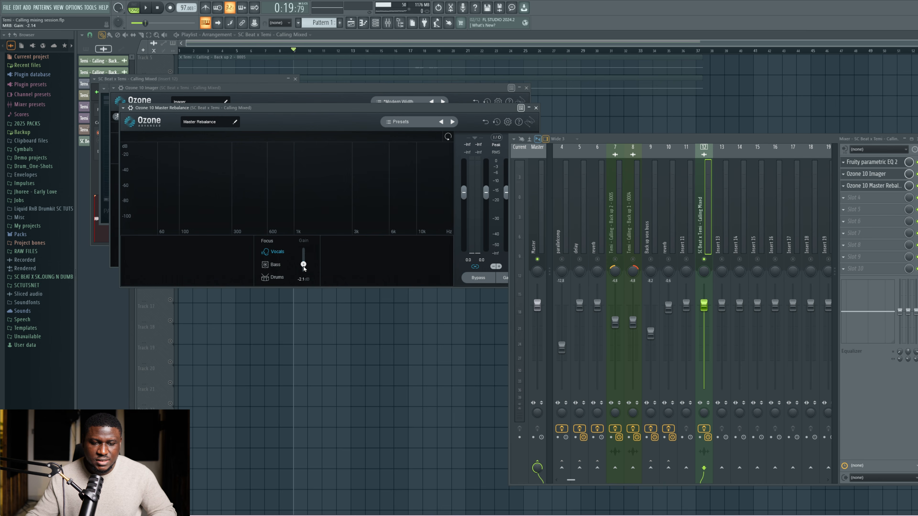
{"action": "key", "text": "space"}
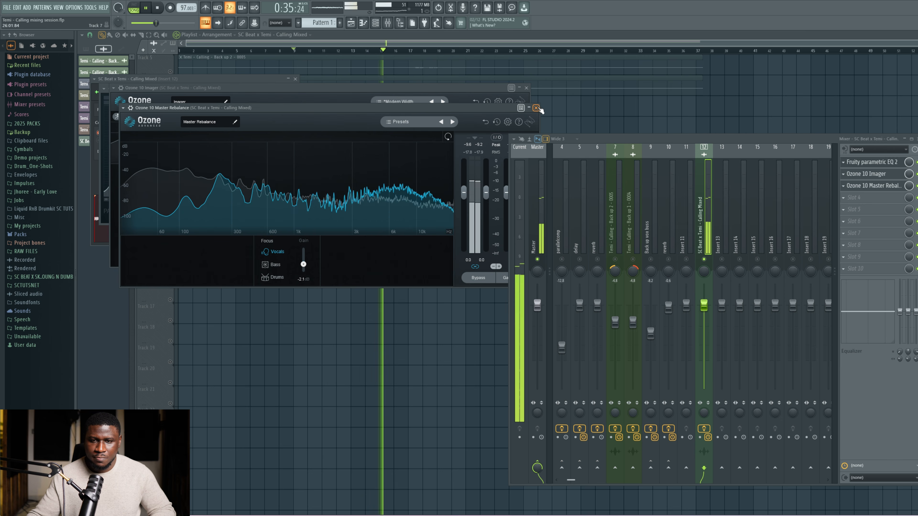
{"action": "left_click", "coordinate": [537, 108]}
{"action": "key", "text": "space"}
{"action": "left_click", "coordinate": [527, 88]}
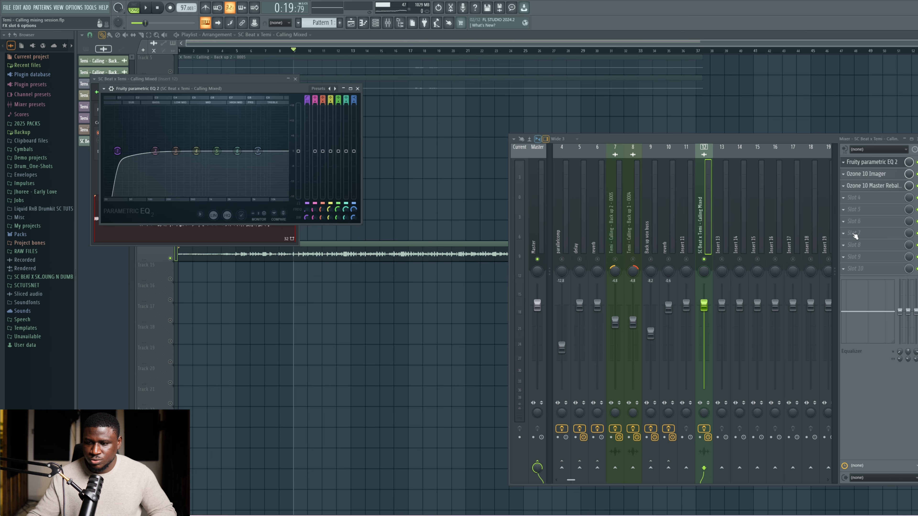
Load Youlean Loudness Meter 2 on slot 10 of the Calling Mixed insert and place its window below the equalizer.
{"action": "left_click", "coordinate": [855, 234]}
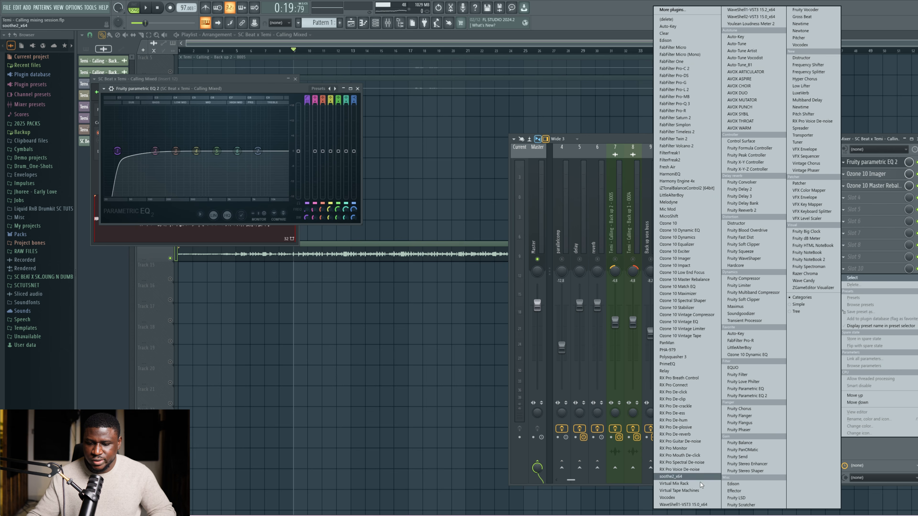
{"action": "left_click", "coordinate": [740, 24]}
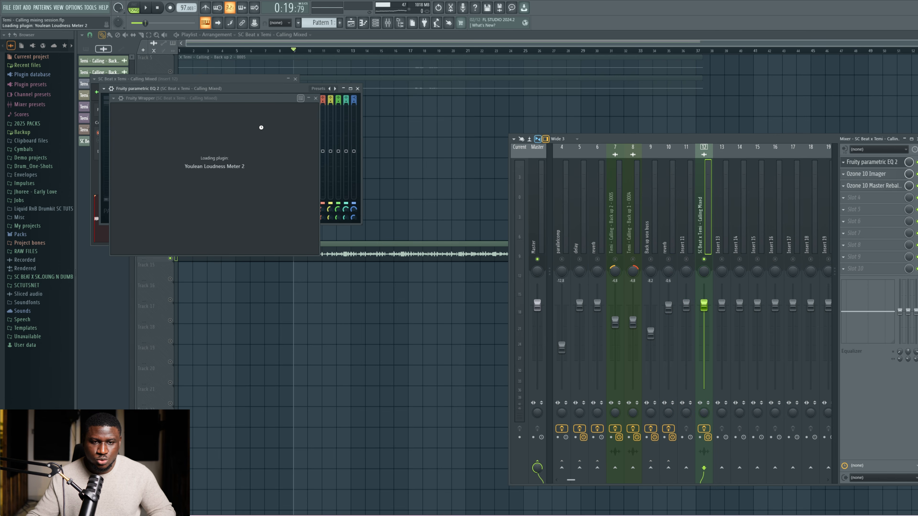
{"action": "left_click_drag", "start_coordinate": [263, 104], "coordinate": [263, 236]}
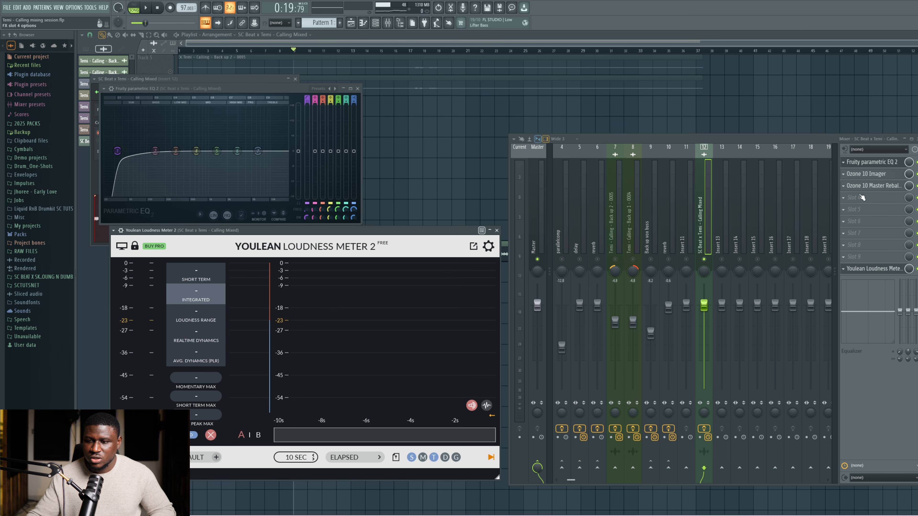
Add Ozone 10 Maximizer to slot 4 with a -2.0 dB ceiling and lower its threshold to about -13.4 dB during playback.
{"action": "left_click", "coordinate": [867, 202]}
{"action": "left_click_drag", "start_coordinate": [224, 117], "coordinate": [211, 63]}
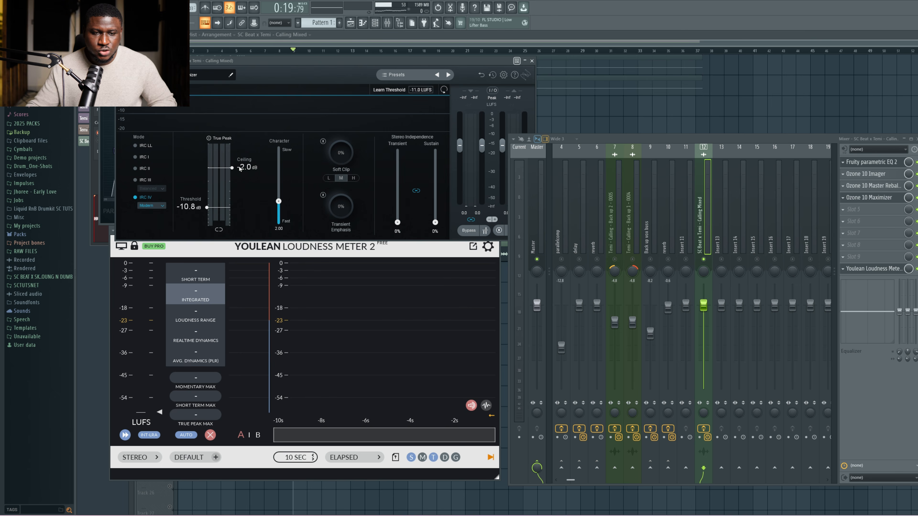
{"action": "key", "text": "space"}
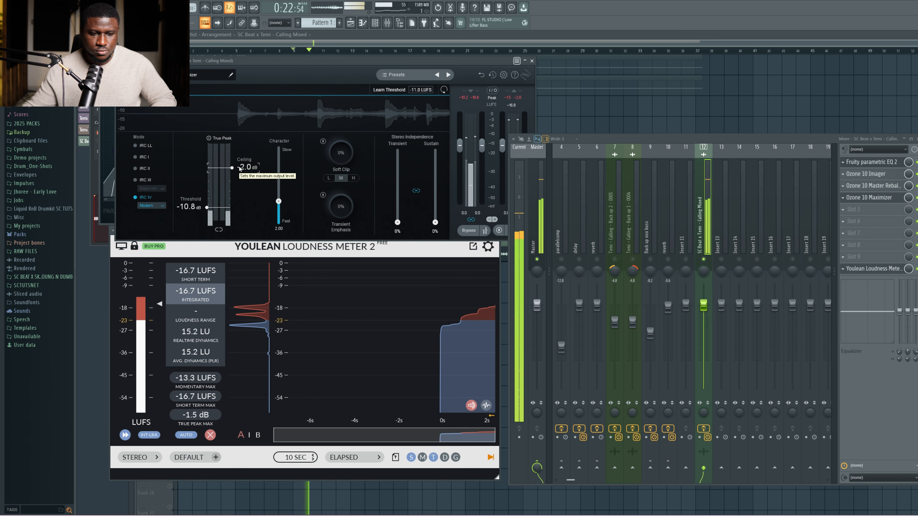
{"action": "left_click", "coordinate": [211, 435]}
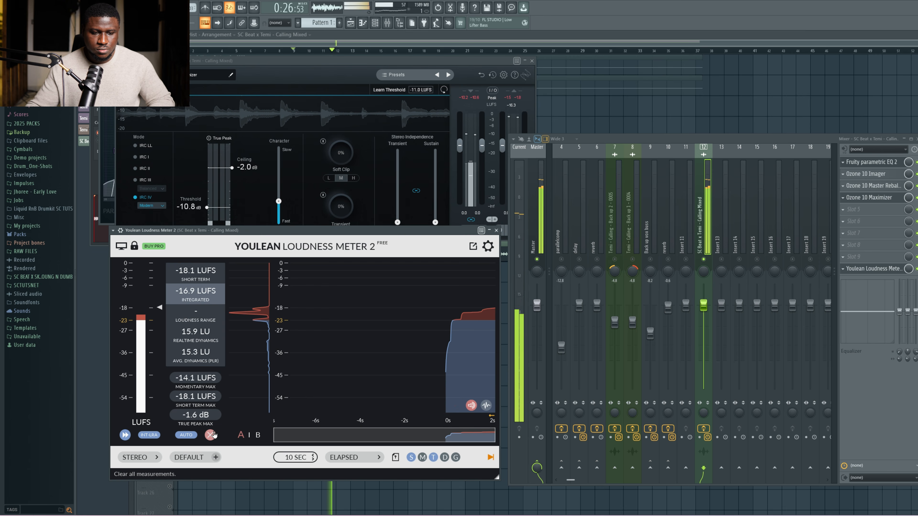
{"action": "left_click", "coordinate": [214, 209]}
{"action": "left_click_drag", "start_coordinate": [215, 208], "coordinate": [220, 215]}
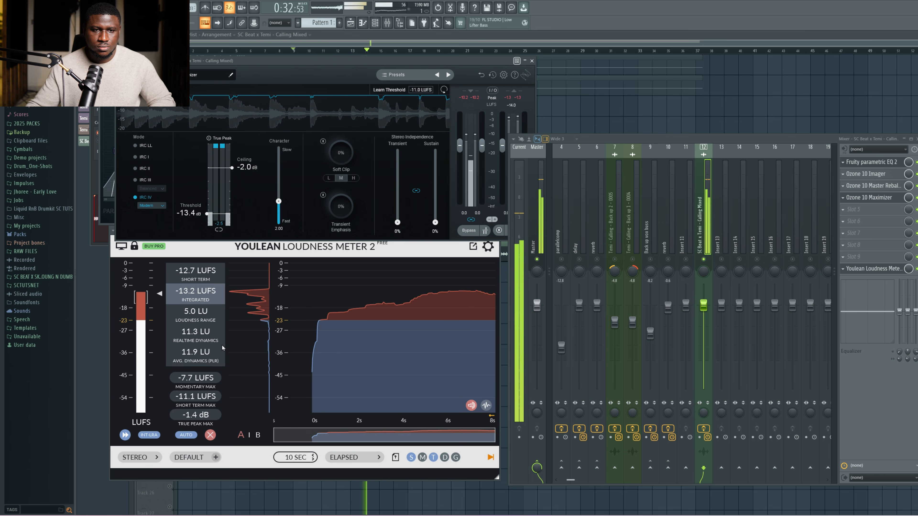
Measure the master's loudness over several passages, clearing the meter readings each time, then stop playback and view Track 14 in the playlist.
{"action": "left_click", "coordinate": [210, 435]}
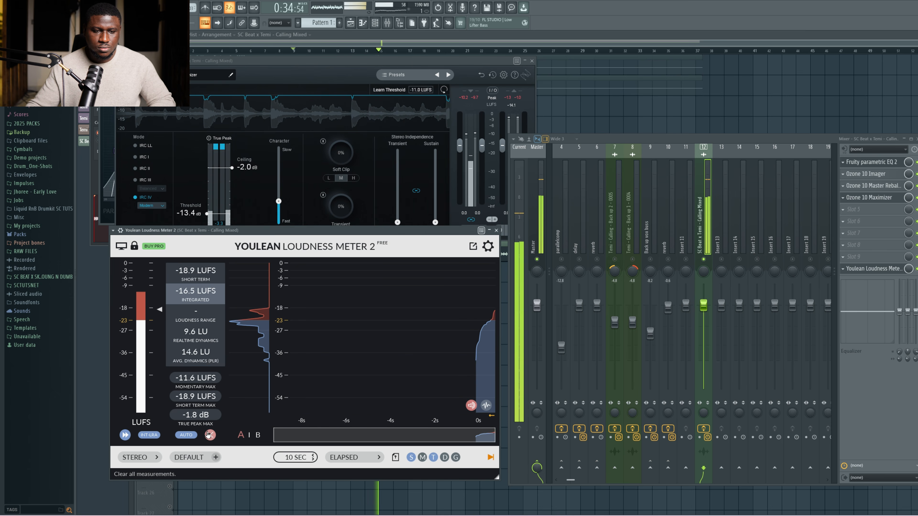
{"action": "left_click", "coordinate": [209, 434]}
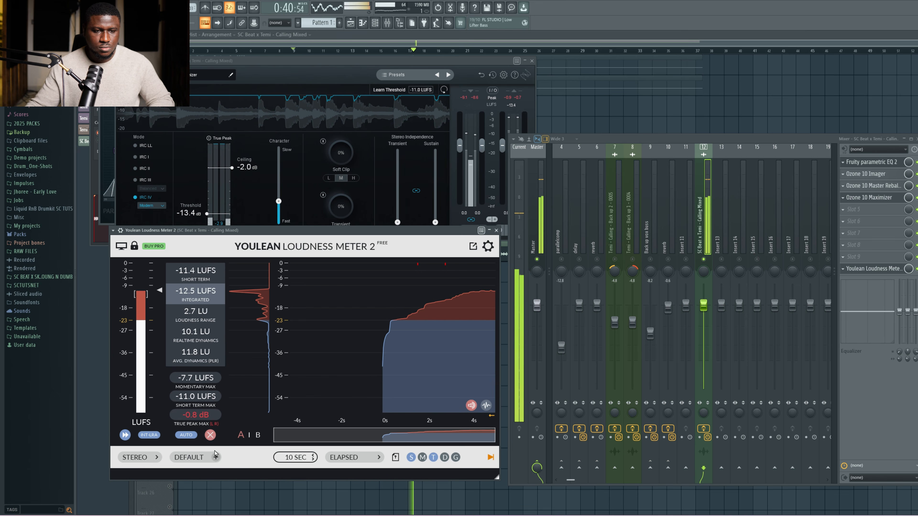
{"action": "left_click", "coordinate": [210, 435]}
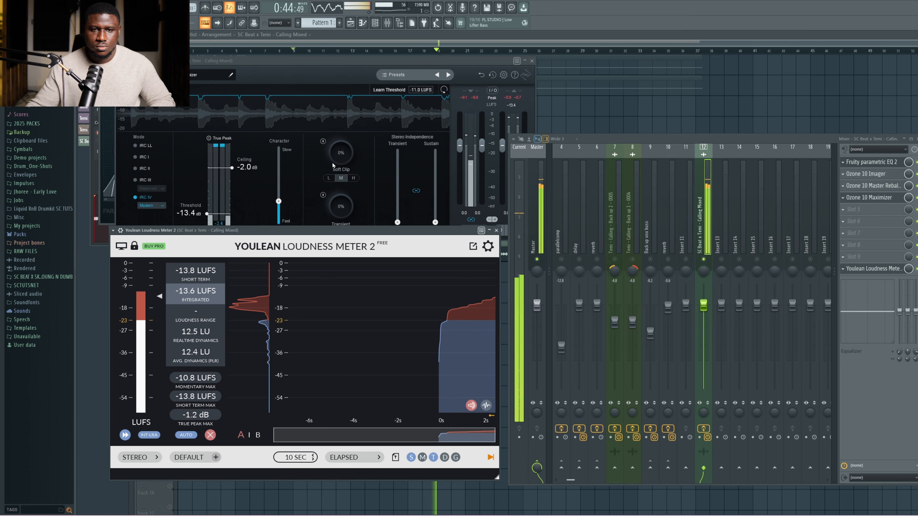
{"action": "left_click", "coordinate": [377, 40]}
{"action": "key", "text": "space"}
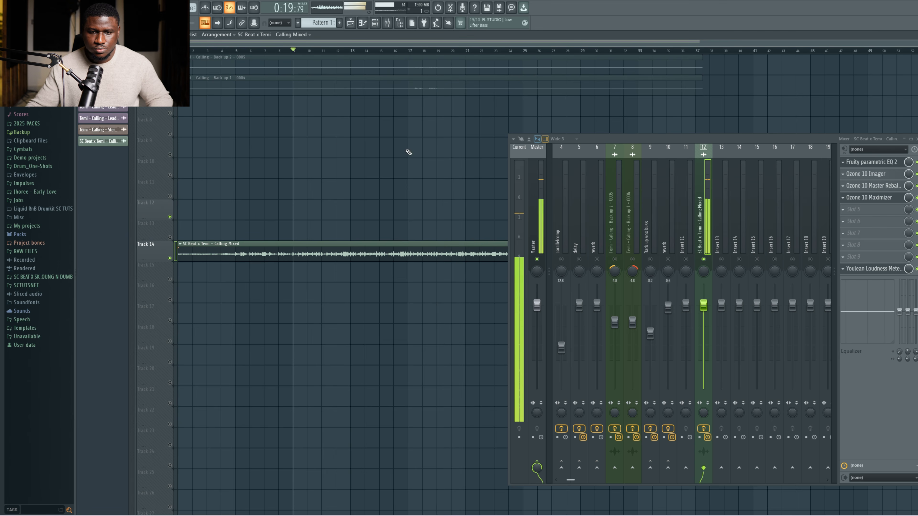
{"action": "scroll", "coordinate": [472, 128], "scroll_direction": "down", "scroll_amount": 1}
{"action": "scroll", "coordinate": [472, 128], "scroll_direction": "down", "scroll_amount": 4}
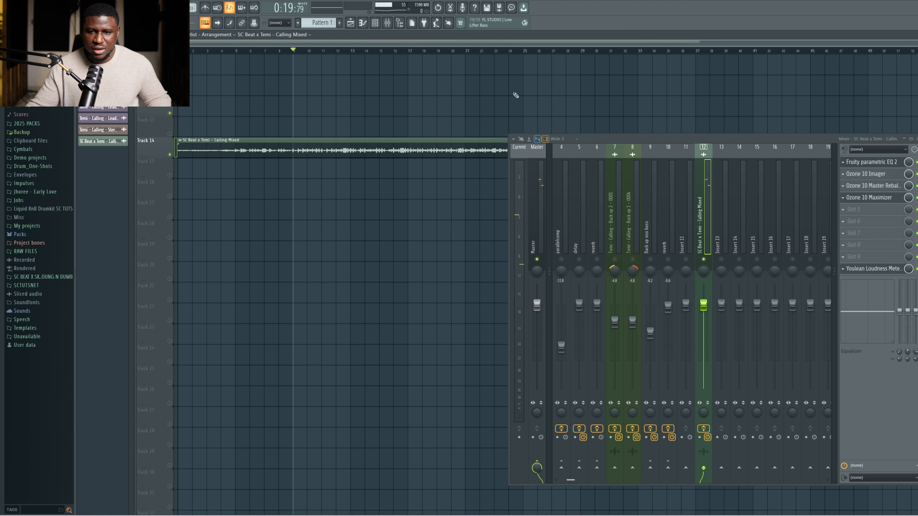
Move the mixer below the Track 14 clip, play the master from bar 23, and measure its loudness in Youlean after clearing the readings.
{"action": "left_click", "coordinate": [497, 48]}
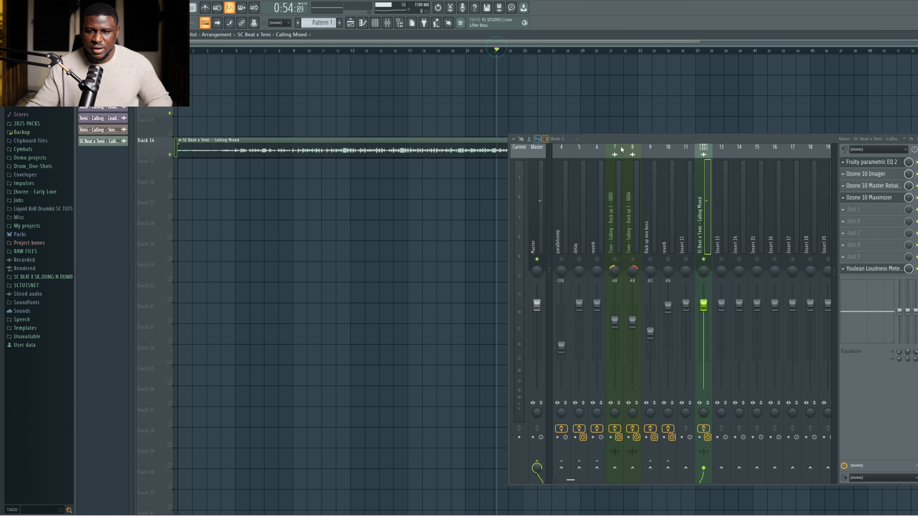
{"action": "left_click_drag", "start_coordinate": [617, 138], "coordinate": [492, 185]}
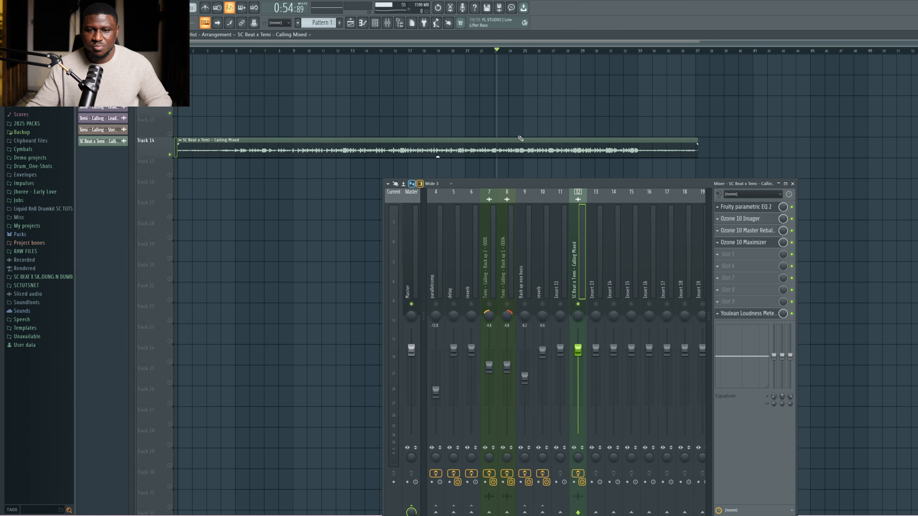
{"action": "key", "text": "space"}
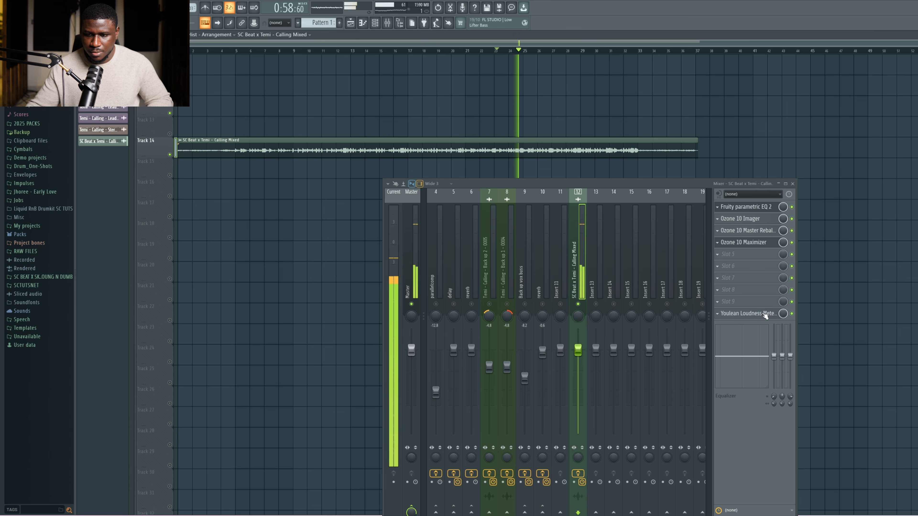
{"action": "left_click", "coordinate": [765, 315]}
{"action": "left_click", "coordinate": [211, 436]}
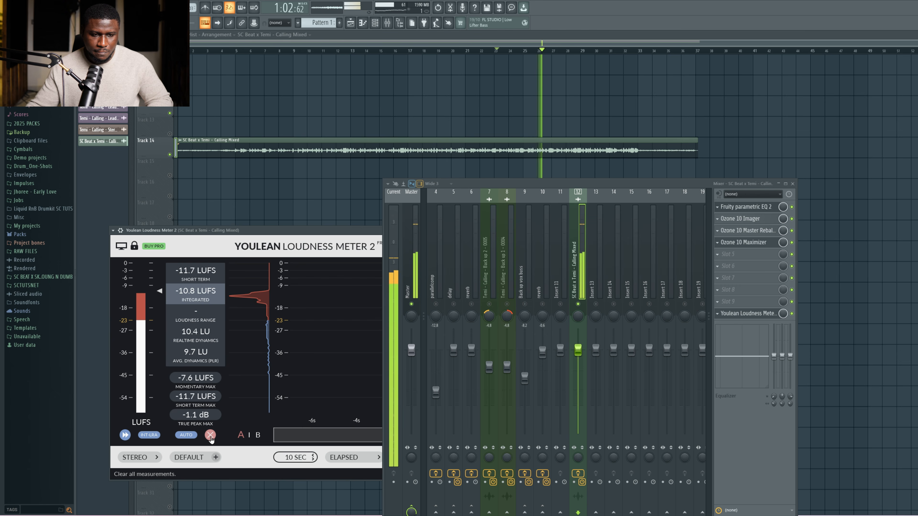
{"action": "left_click", "coordinate": [210, 436]}
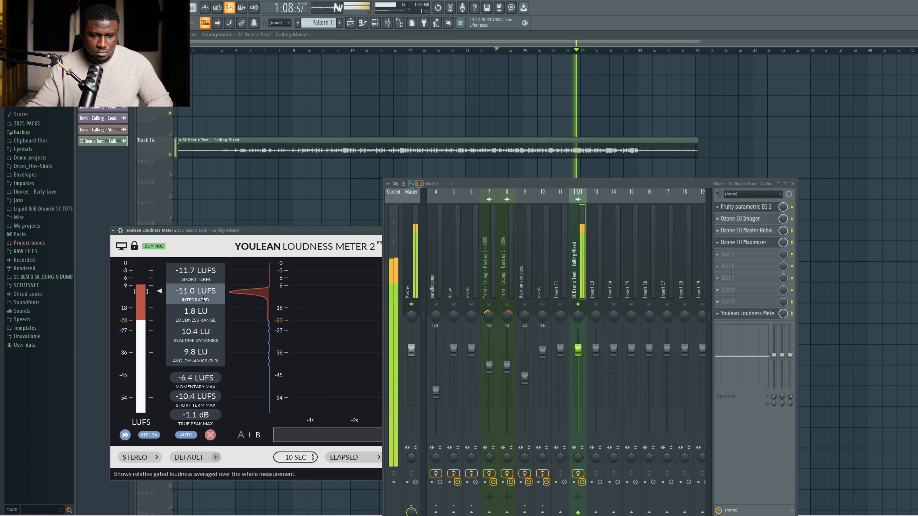
{"action": "key", "text": "space"}
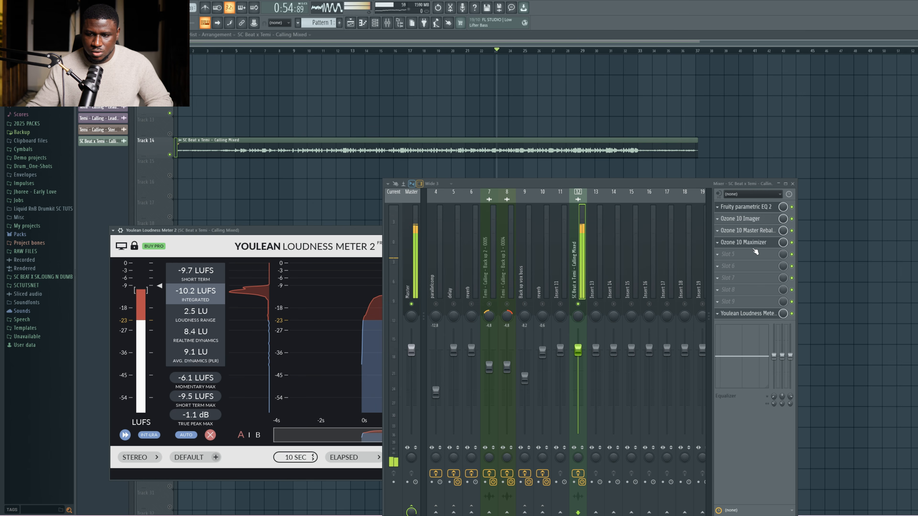
Lower the Ozone 10 Maximizer threshold to -15.0 dB, restart playback, and clear the loudness readings.
{"action": "left_click", "coordinate": [755, 244]}
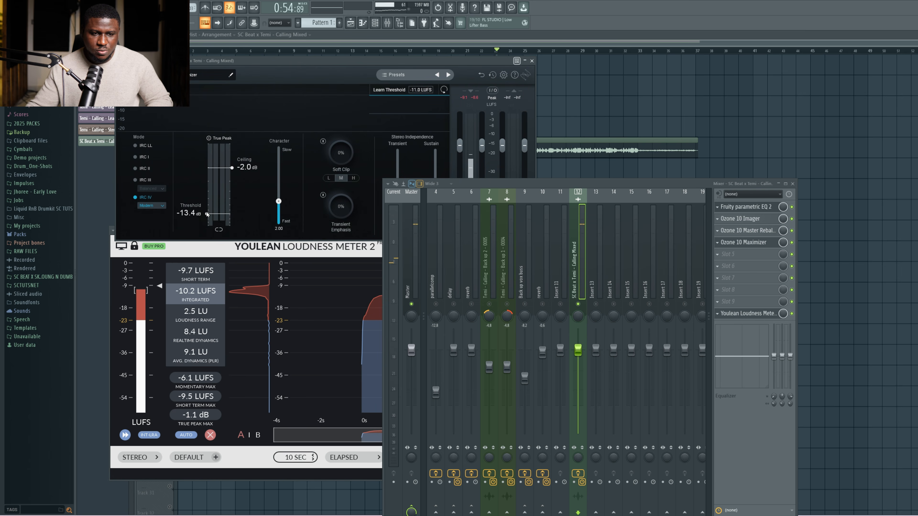
{"action": "key", "text": "space"}
{"action": "left_click", "coordinate": [210, 435]}
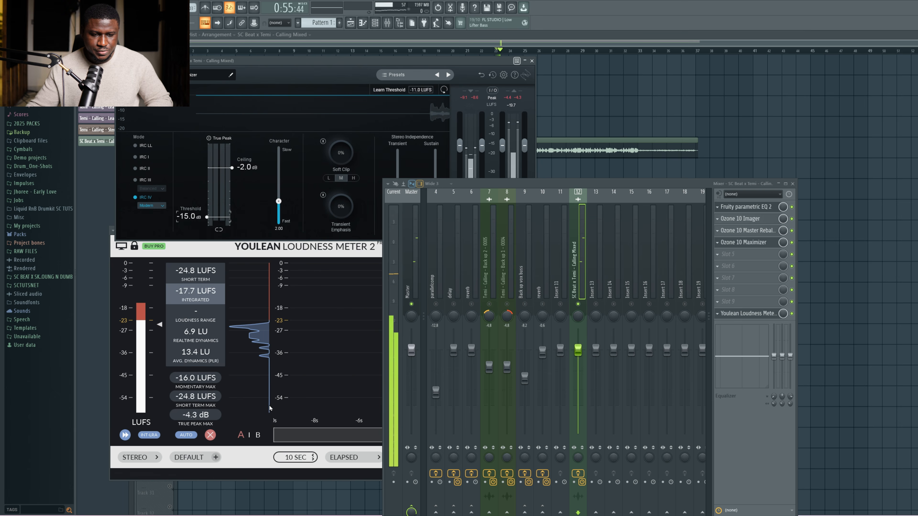
Measure the louder master's integrated loudness and true peak through to the song's ending, clearing early readings, then stop playback.
{"action": "left_click", "coordinate": [209, 435]}
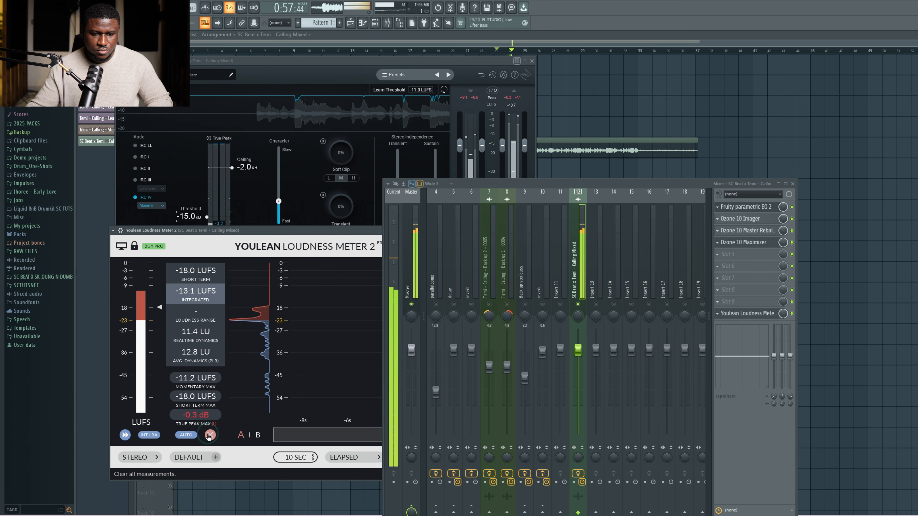
{"action": "left_click", "coordinate": [209, 435]}
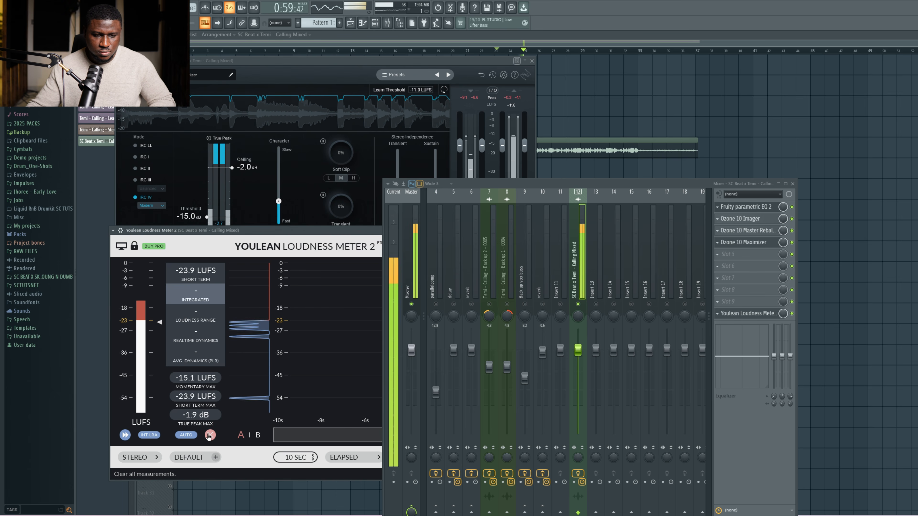
{"action": "left_click", "coordinate": [209, 436]}
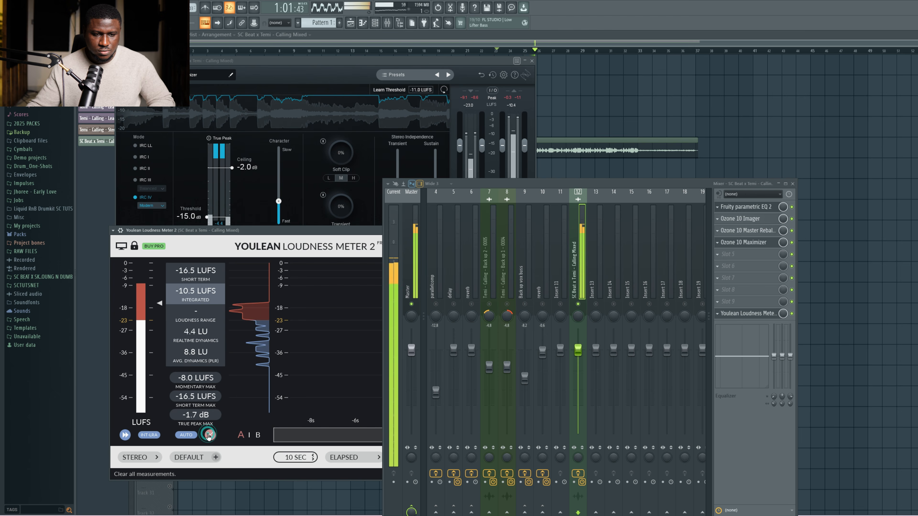
{"action": "left_click", "coordinate": [209, 436]}
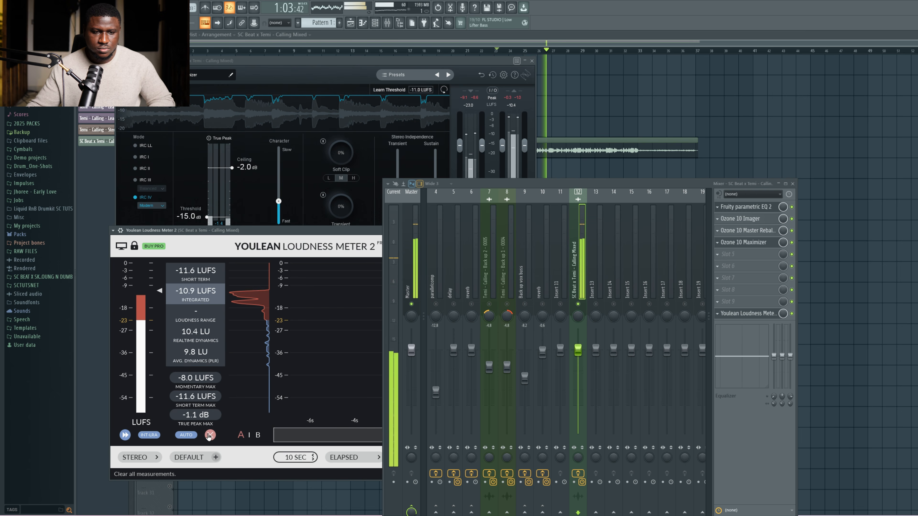
{"action": "left_click", "coordinate": [209, 435]}
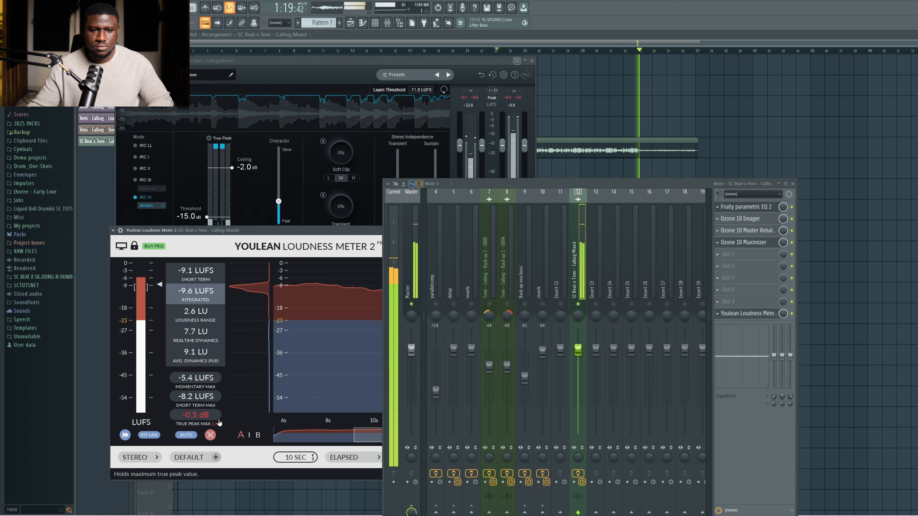
{"action": "key", "text": "space"}
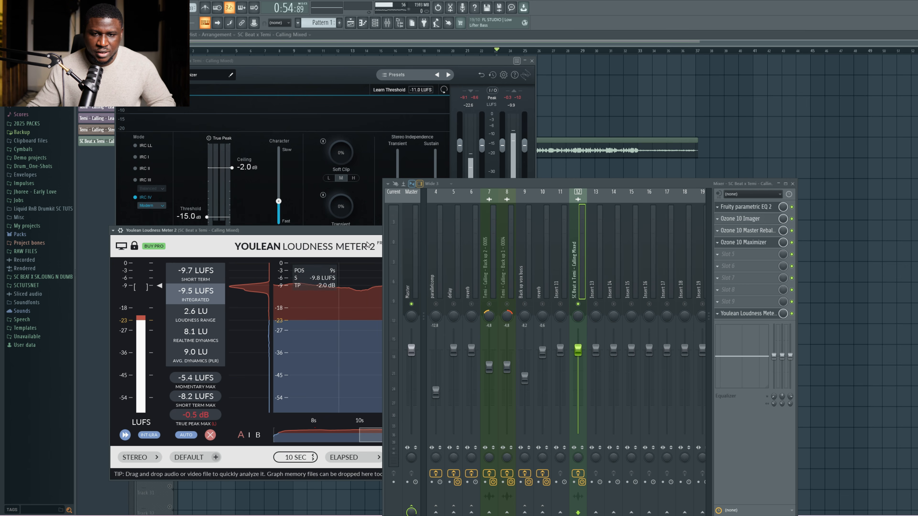
Close the Maximizer and Youlean windows and bring the Calling Mixed clip on Track 14 into clear view.
{"action": "left_click", "coordinate": [532, 61]}
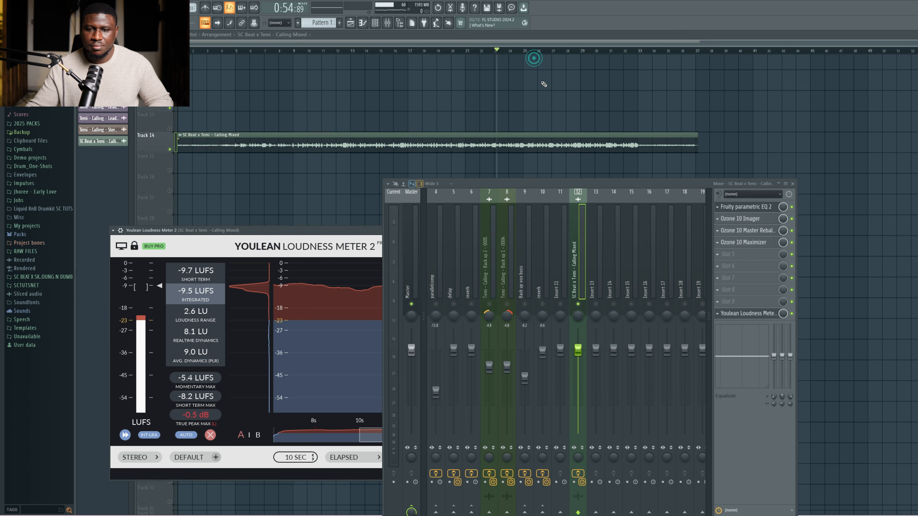
{"action": "left_click", "coordinate": [496, 231]}
{"action": "scroll", "coordinate": [438, 188], "scroll_direction": "up", "scroll_amount": 5}
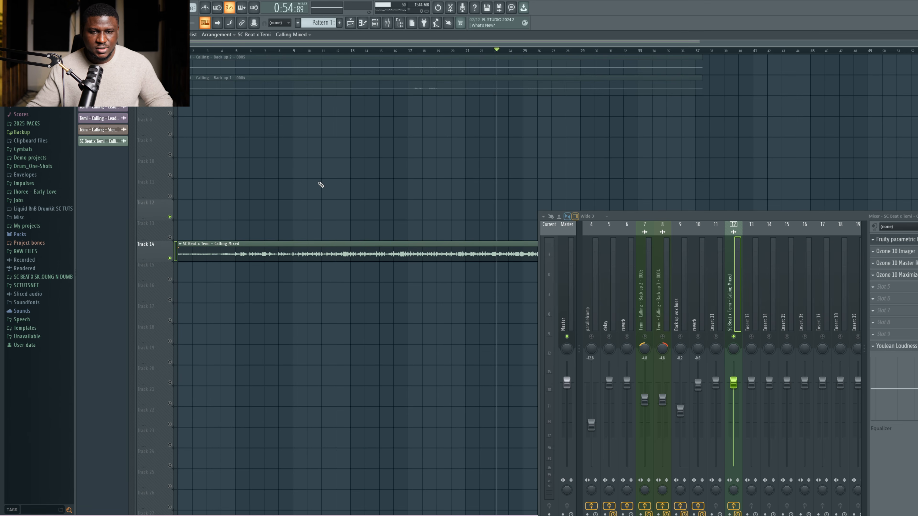
{"action": "scroll", "coordinate": [453, 149], "scroll_direction": "down", "scroll_amount": 2}
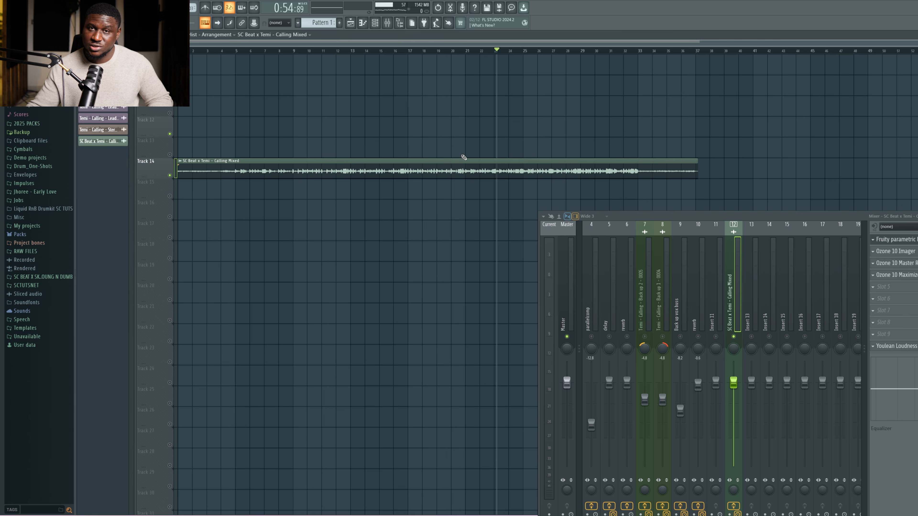